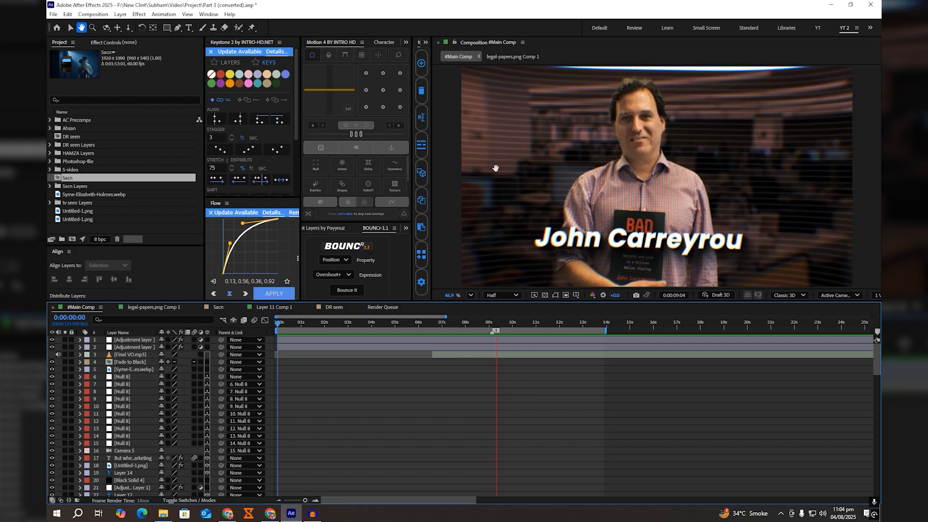
Step: Preview #Main Comp, return to its first frame, and examine its layer stack down to the opening scene's layers
{"action": "key", "text": "space"}
{"action": "left_click_drag", "start_coordinate": [465, 327], "coordinate": [276, 336]}
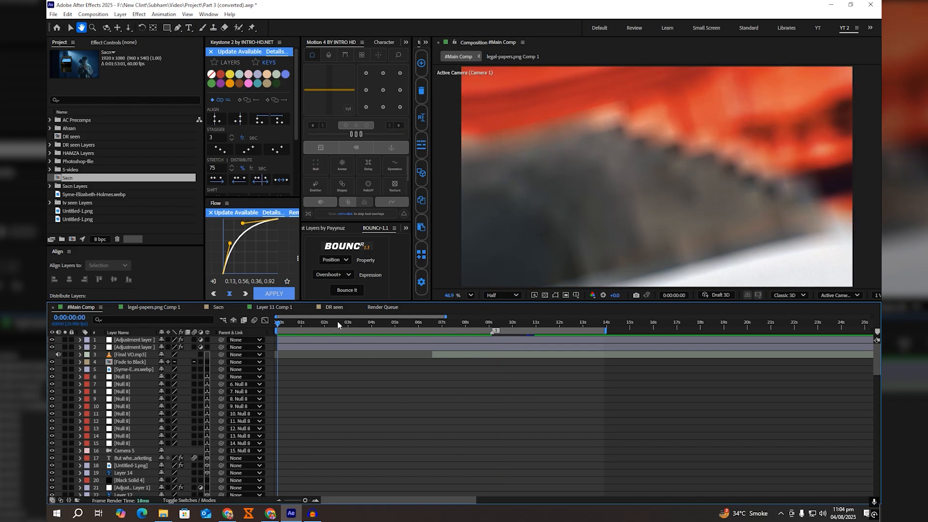
{"action": "scroll", "coordinate": [412, 402], "scroll_direction": "down", "scroll_amount": 6}
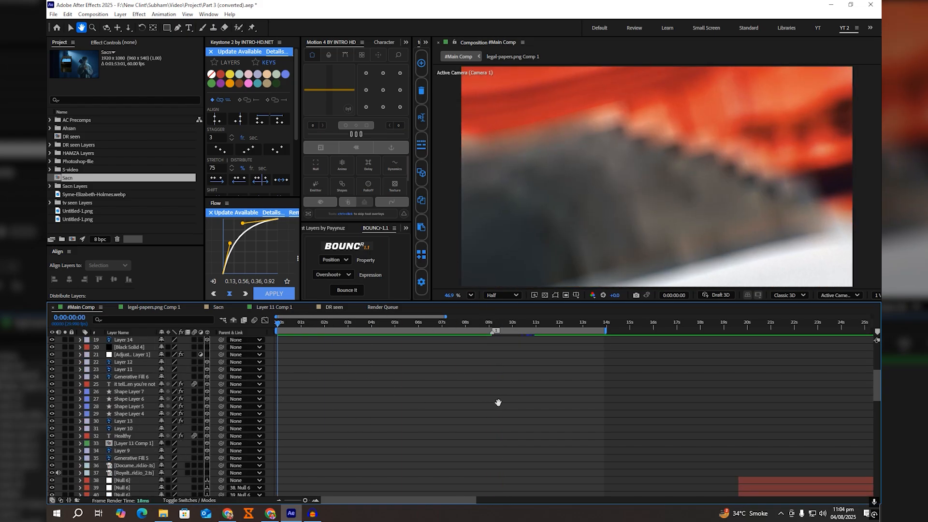
{"action": "scroll", "coordinate": [497, 404], "scroll_direction": "down", "scroll_amount": 3}
{"action": "scroll", "coordinate": [394, 409], "scroll_direction": "up", "scroll_amount": 3}
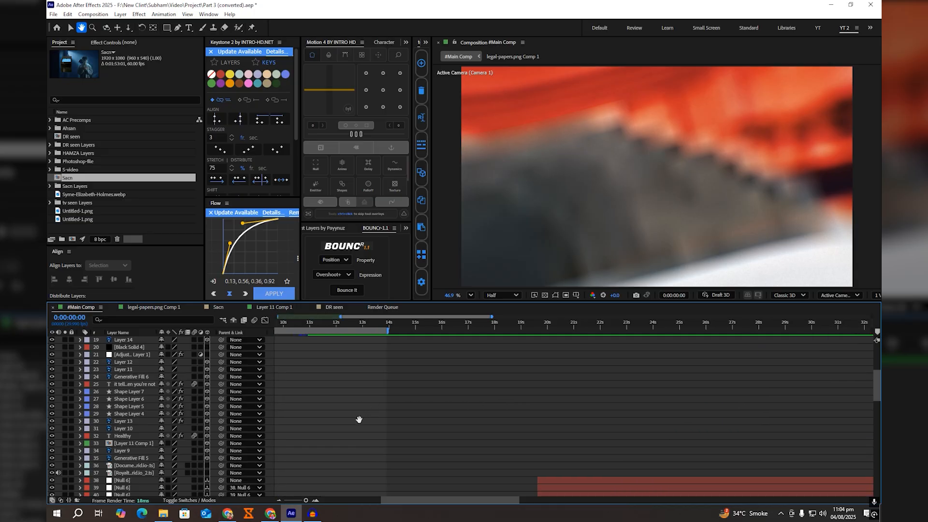
{"action": "scroll", "coordinate": [360, 418], "scroll_direction": "down", "scroll_amount": 6}
{"action": "scroll", "coordinate": [541, 420], "scroll_direction": "down", "scroll_amount": 2}
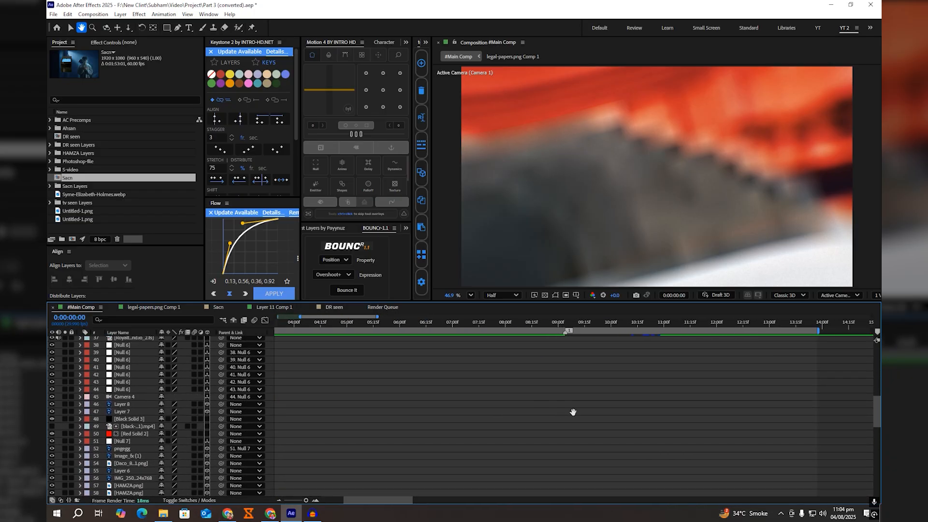
{"action": "scroll", "coordinate": [618, 406], "scroll_direction": "down", "scroll_amount": 1}
{"action": "scroll", "coordinate": [662, 398], "scroll_direction": "up", "scroll_amount": 3}
{"action": "scroll", "coordinate": [661, 400], "scroll_direction": "down", "scroll_amount": 15}
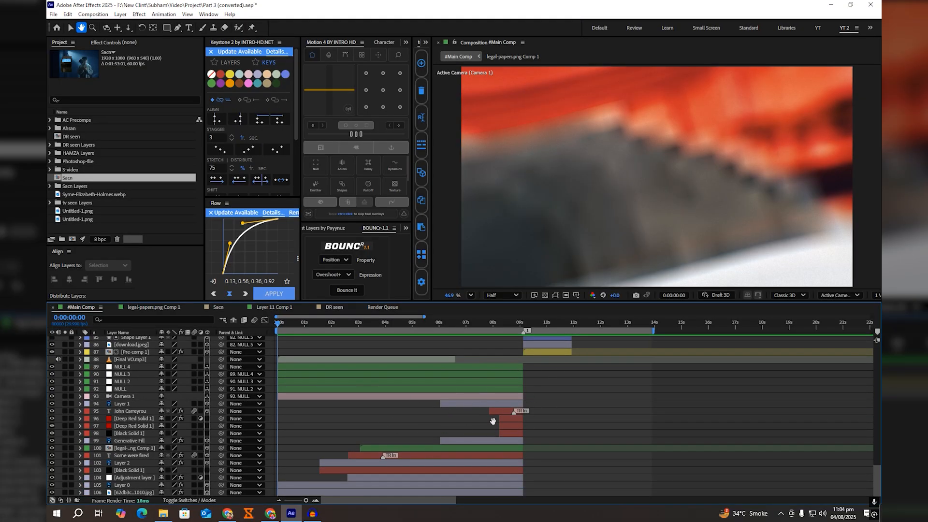
{"action": "key", "text": "v"}
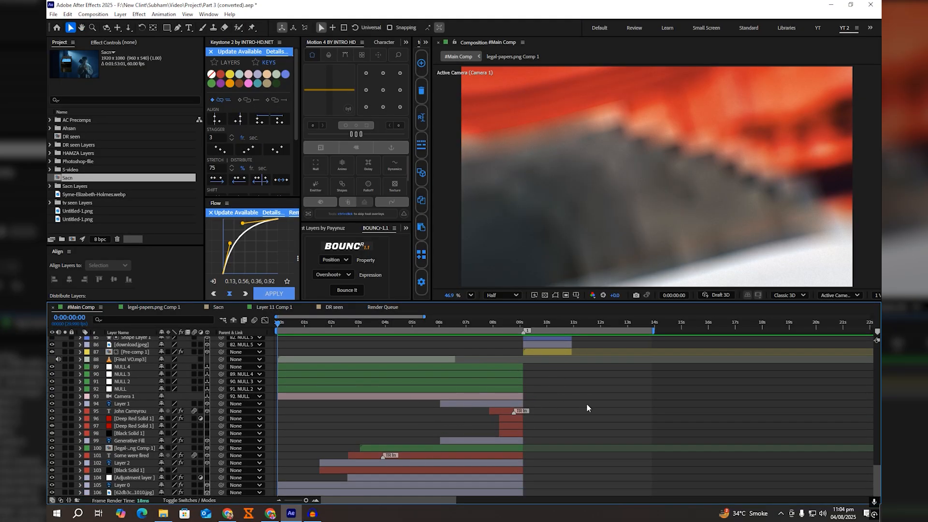
Step: Create a new composition named Lecture Comp, setting the seconds of its duration to 20
{"action": "key", "text": "ctrl+n"}
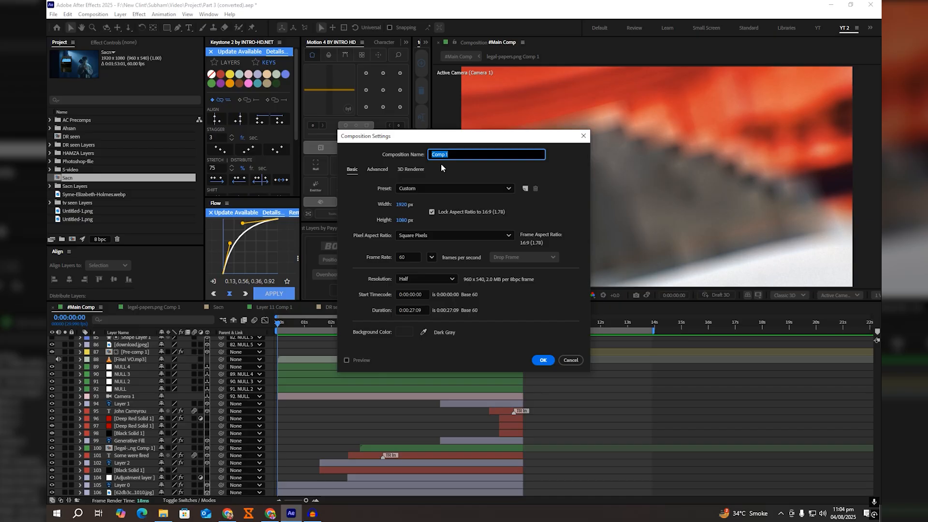
{"action": "type", "text": "Lecture Comp"}
{"action": "double_click", "coordinate": [414, 309]}
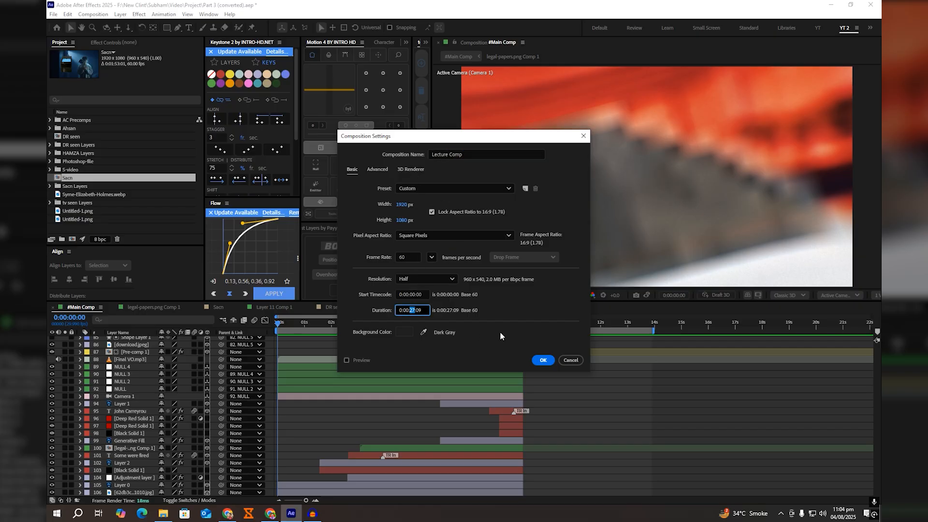
{"action": "type", "text": "20"}
{"action": "left_click", "coordinate": [543, 360]}
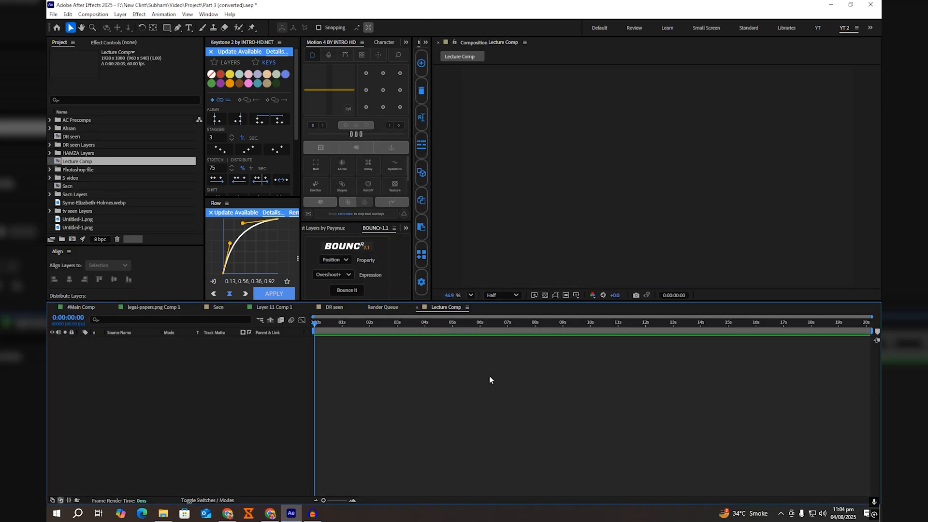
Step: In #Main Comp, go to 0:00:00:20 and reveal the source of the .jpg background layer 106 in the project
{"action": "left_click", "coordinate": [87, 309]}
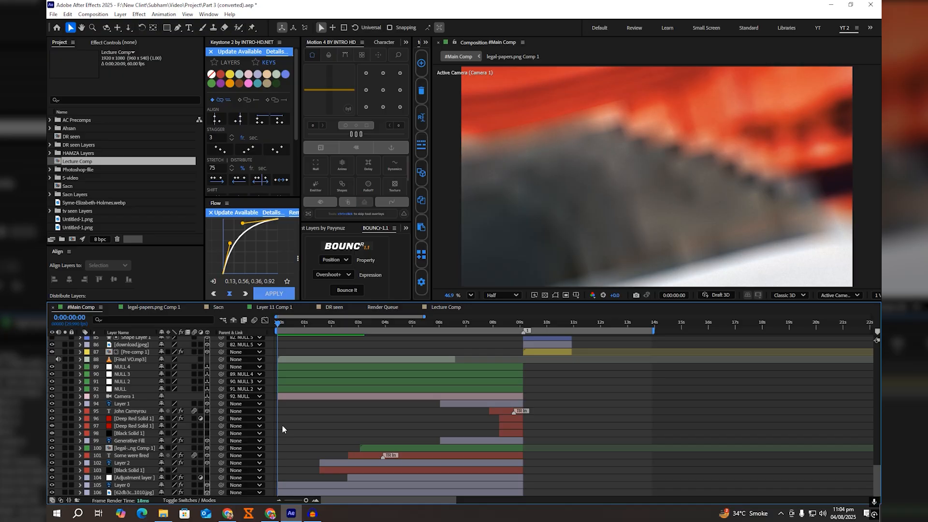
{"action": "left_click", "coordinate": [295, 327]}
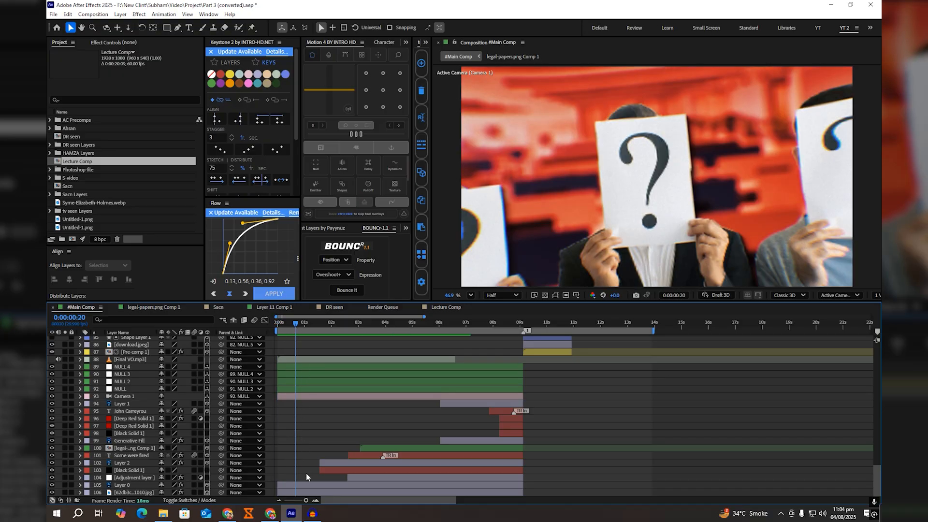
{"action": "left_click", "coordinate": [309, 492]}
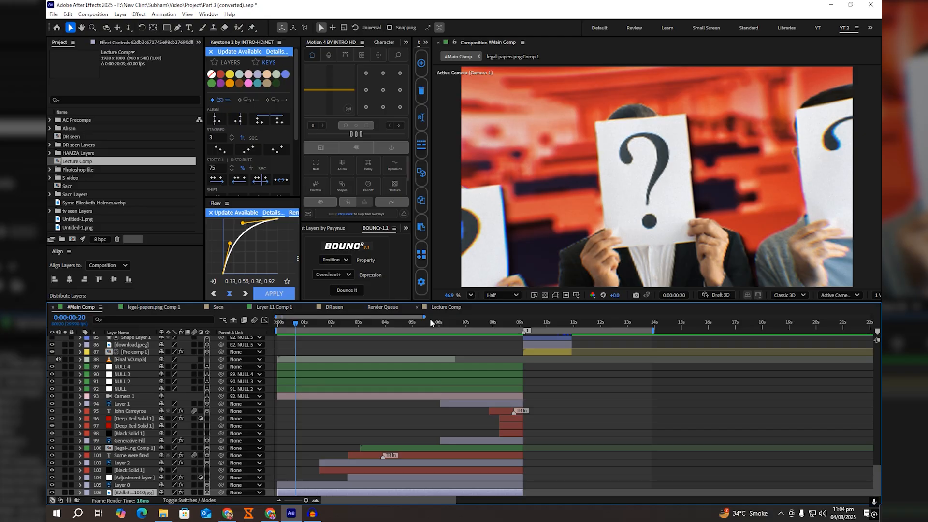
{"action": "right_click", "coordinate": [319, 492]}
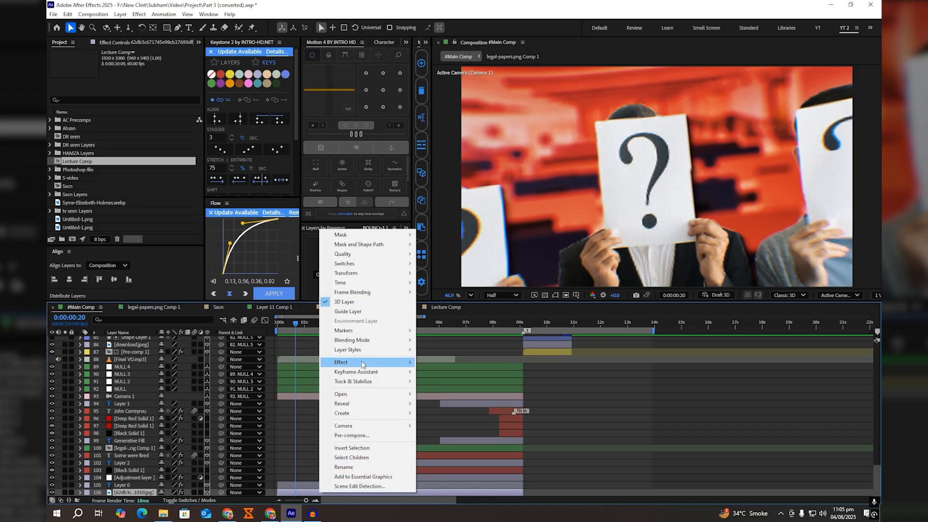
{"action": "mouse_move", "coordinate": [355, 404]}
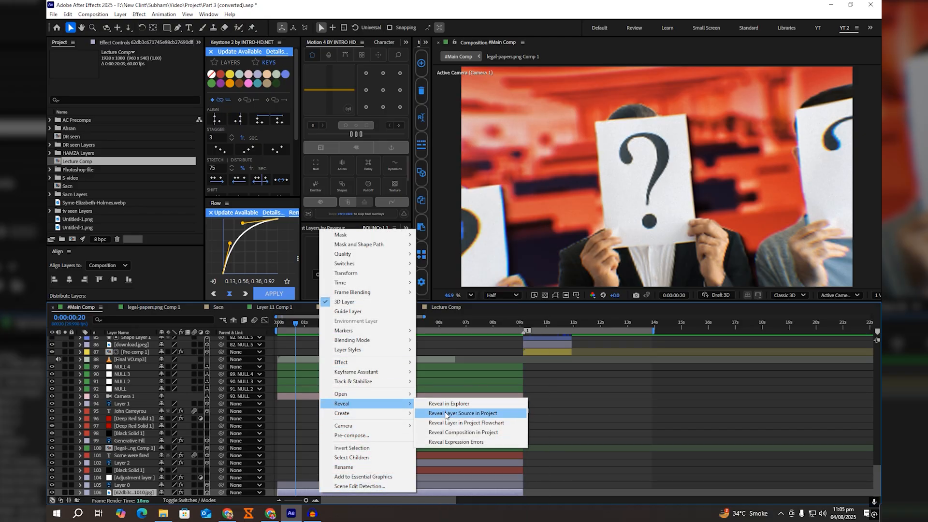
{"action": "left_click", "coordinate": [462, 413]}
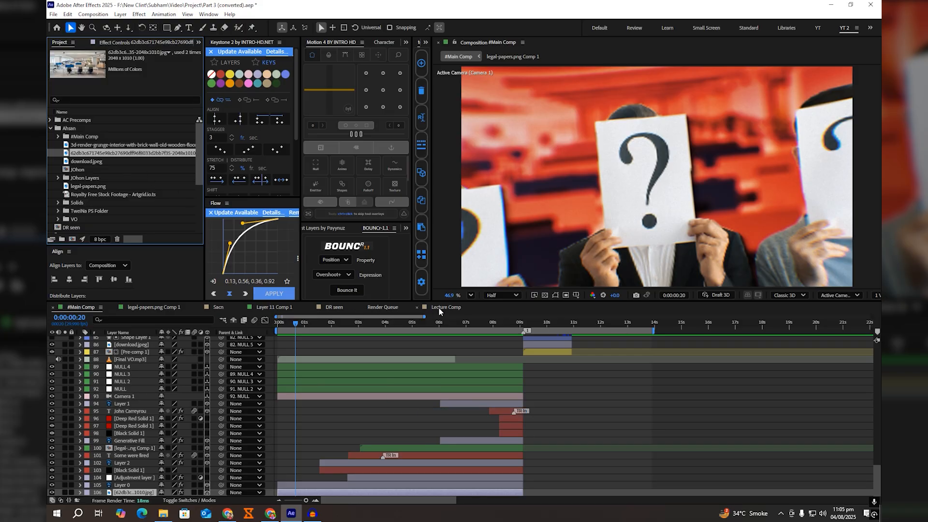
Step: Add the revealed office background image to Lecture Comp as a layer and fit the composition in the viewer
{"action": "left_click", "coordinate": [440, 307]}
{"action": "left_click_drag", "start_coordinate": [101, 158], "coordinate": [188, 354]}
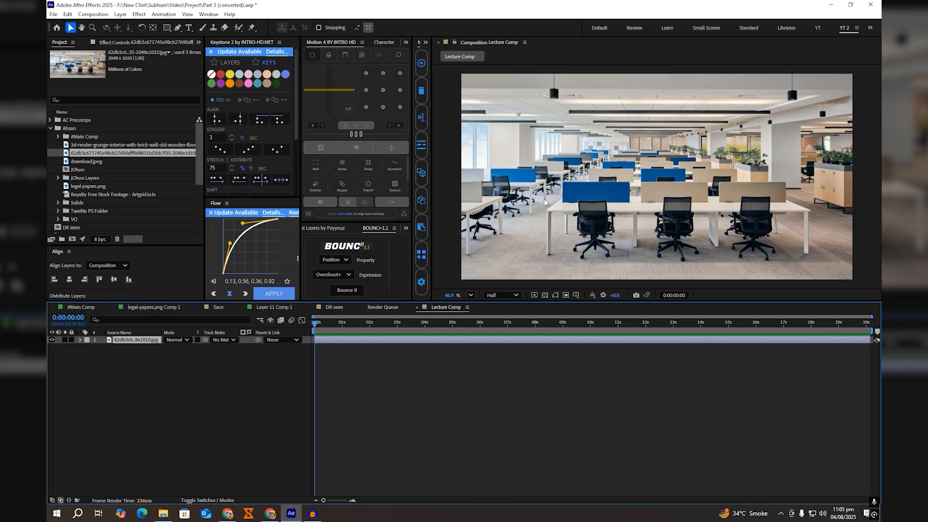
{"action": "scroll", "coordinate": [661, 157], "scroll_direction": "down", "scroll_amount": 1}
{"action": "scroll", "coordinate": [661, 157], "scroll_direction": "down", "scroll_amount": 1}
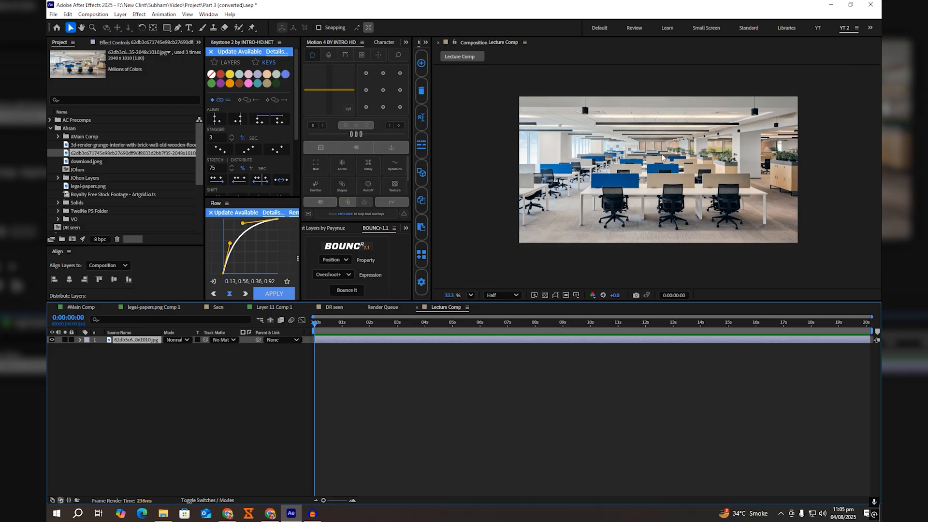
{"action": "left_click", "coordinate": [469, 295]}
{"action": "left_click", "coordinate": [473, 320]}
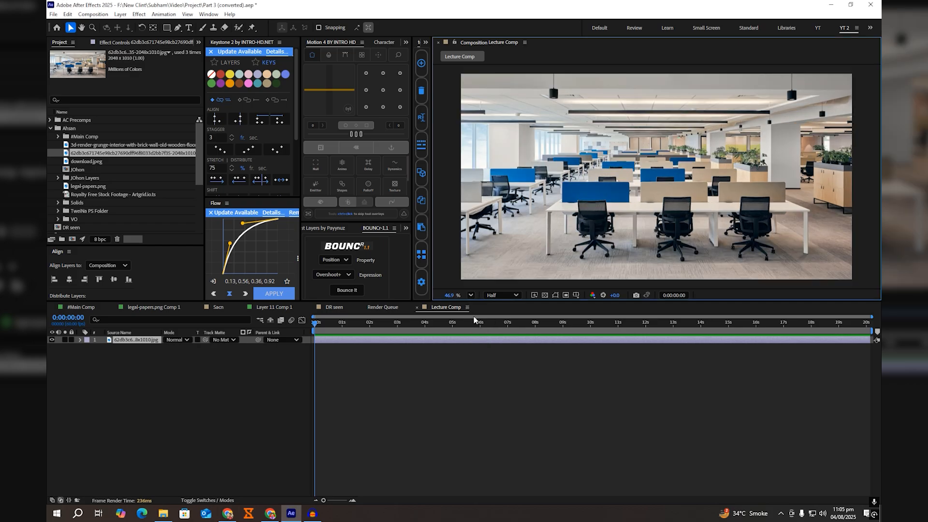
Step: Reveal the source file of #Main Comp's Layer 0 in Explorer
{"action": "left_click", "coordinate": [81, 307]}
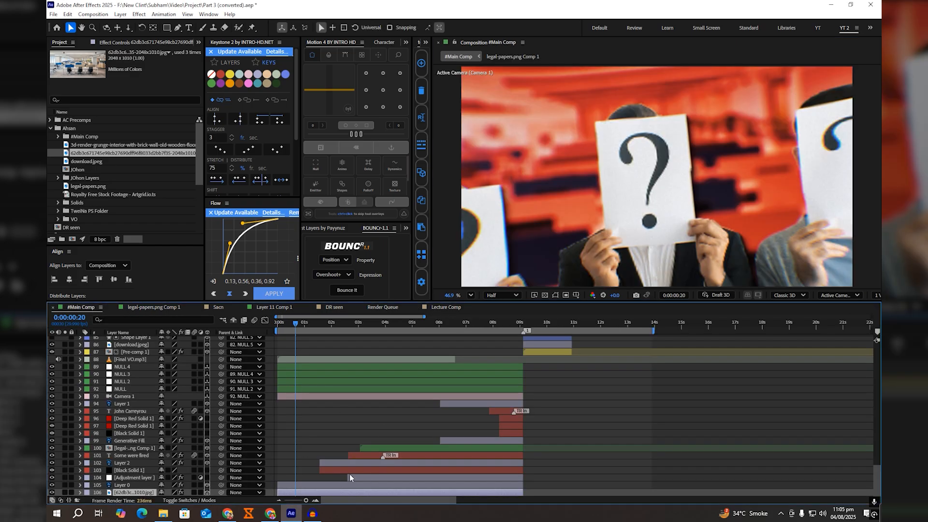
{"action": "left_click", "coordinate": [336, 485]}
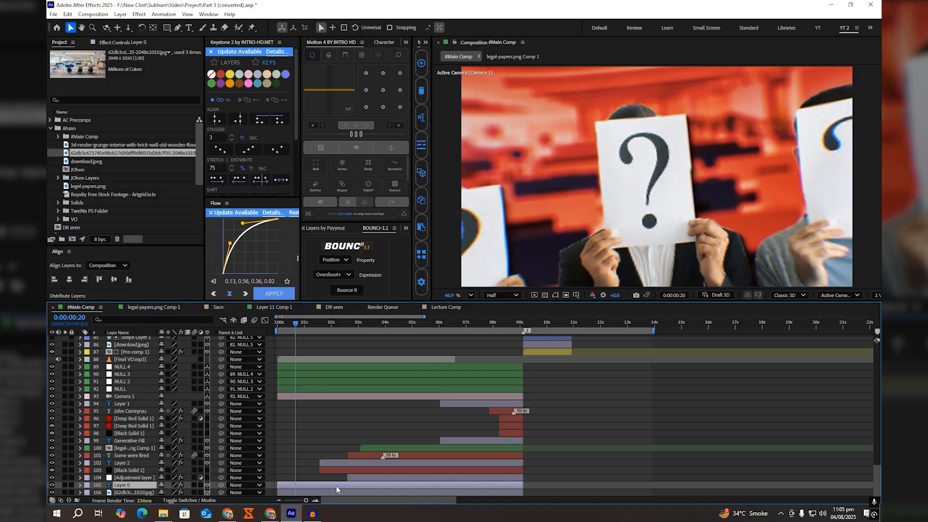
{"action": "right_click", "coordinate": [335, 485]}
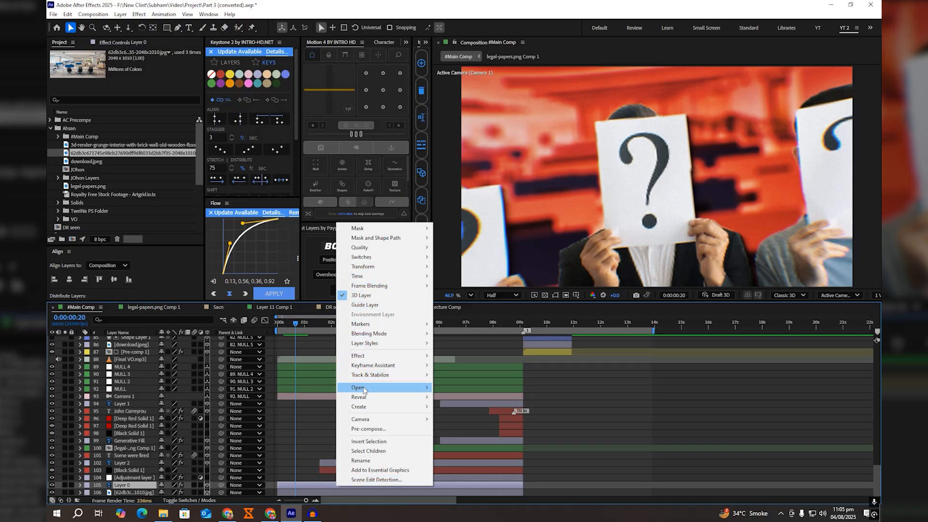
{"action": "mouse_move", "coordinate": [364, 397]}
{"action": "left_click", "coordinate": [454, 397]}
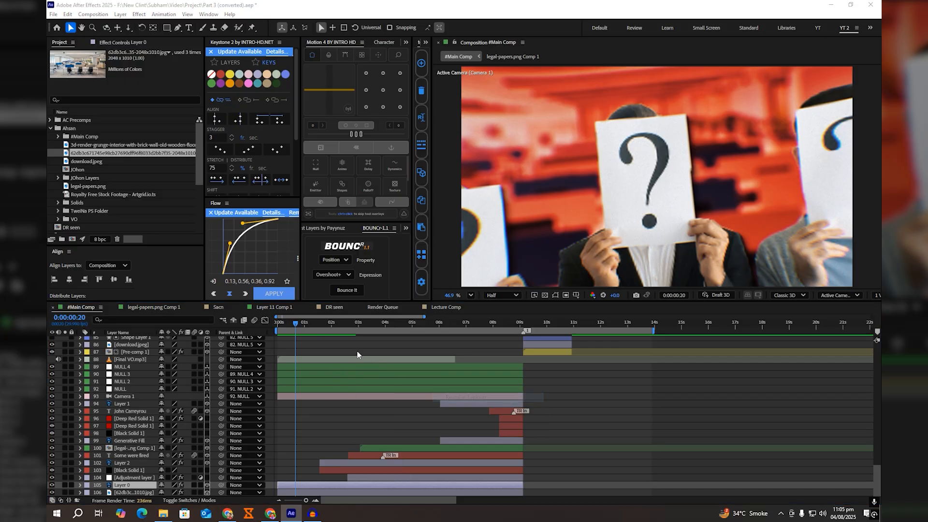
Step: Import employee-or-independent-contractor-1500x1000-1.psd into Lecture Comp as a composition with Editable Layer Styles, and check the contents of its nested comp
{"action": "left_click_drag", "start_coordinate": [817, 85], "coordinate": [385, 362]}
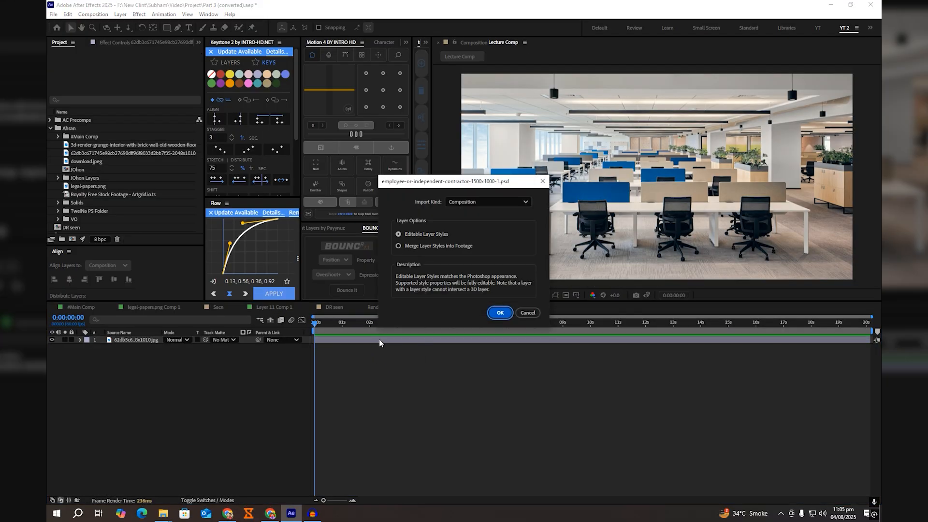
{"action": "left_click", "coordinate": [501, 314]}
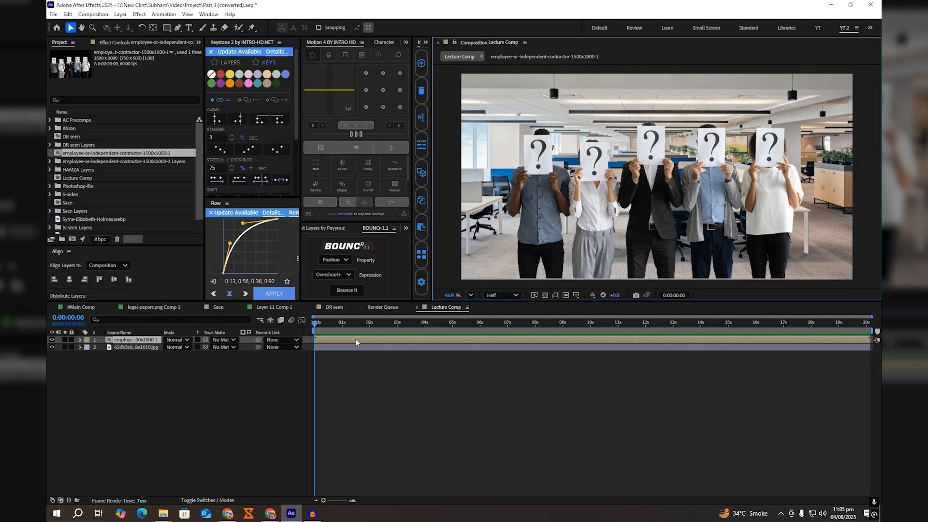
{"action": "double_click", "coordinate": [435, 339]}
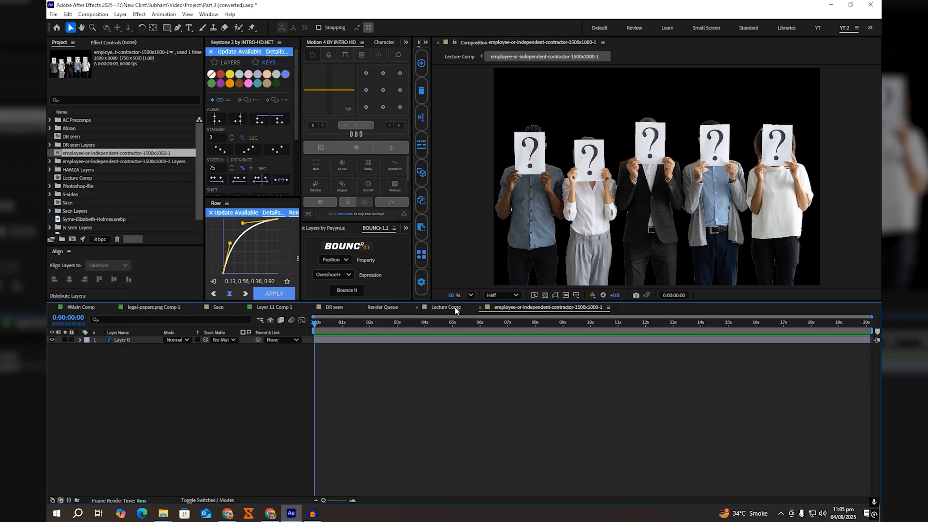
{"action": "left_click", "coordinate": [455, 309]}
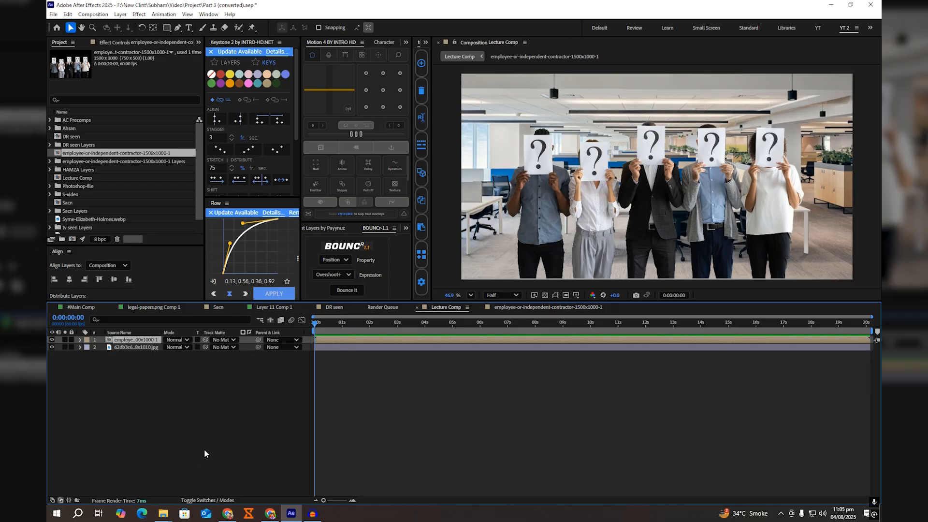
Step: Make both Lecture Comp layers 3D and add a two-node camera with the 35mm preset
{"action": "left_click", "coordinate": [203, 500]}
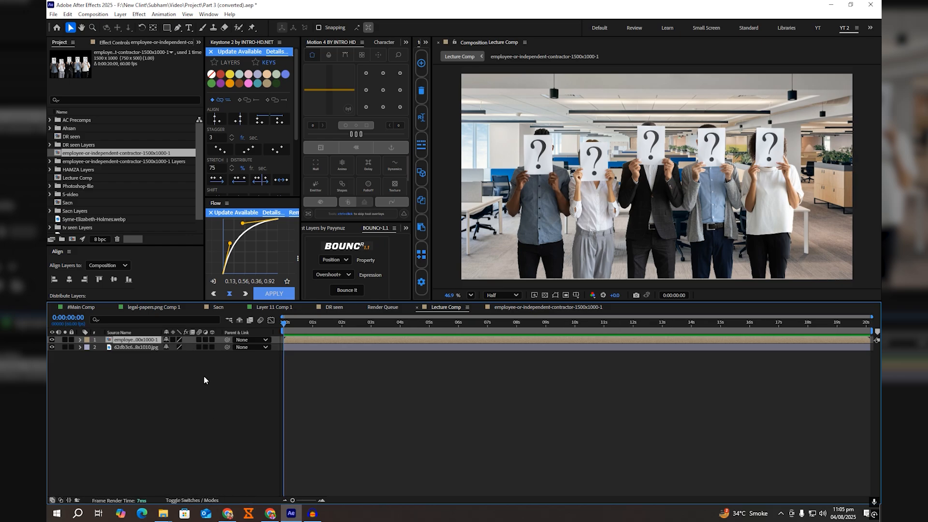
{"action": "left_click_drag", "start_coordinate": [212, 340], "coordinate": [213, 347]}
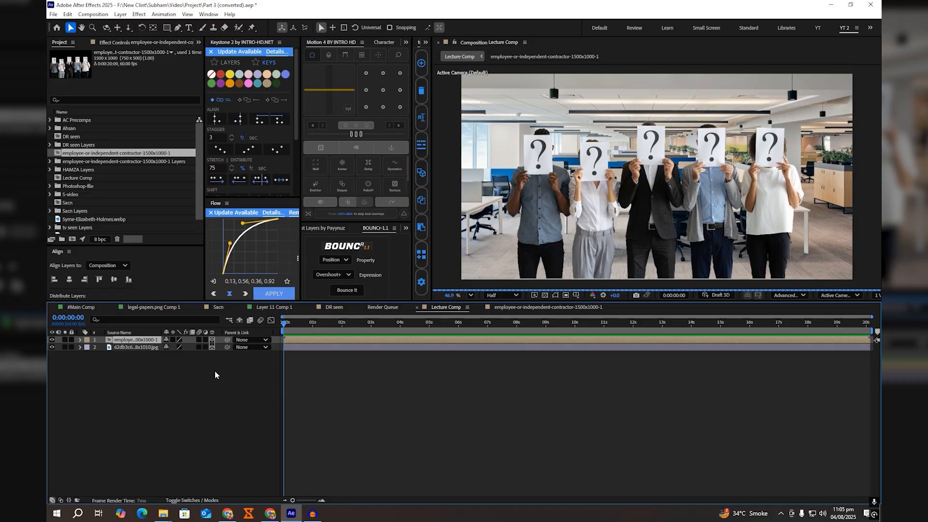
{"action": "right_click", "coordinate": [215, 373]}
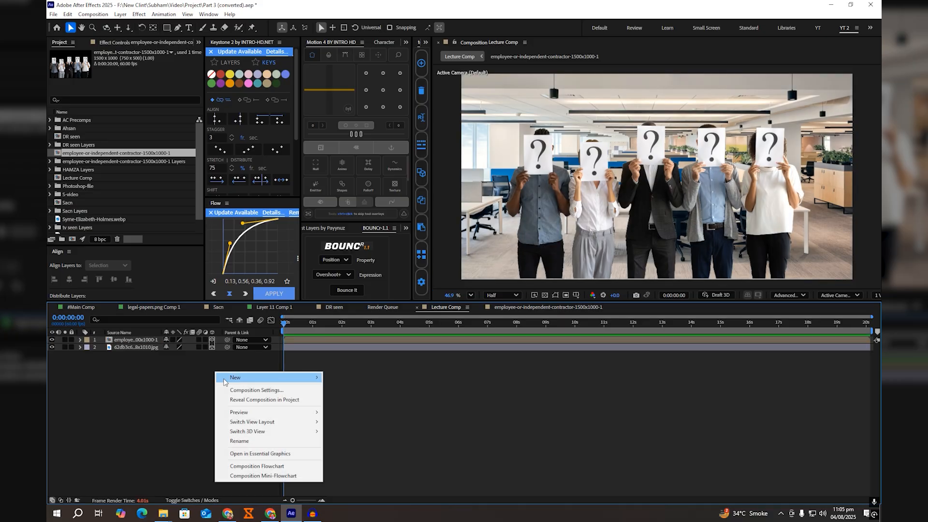
{"action": "mouse_move", "coordinate": [225, 379]}
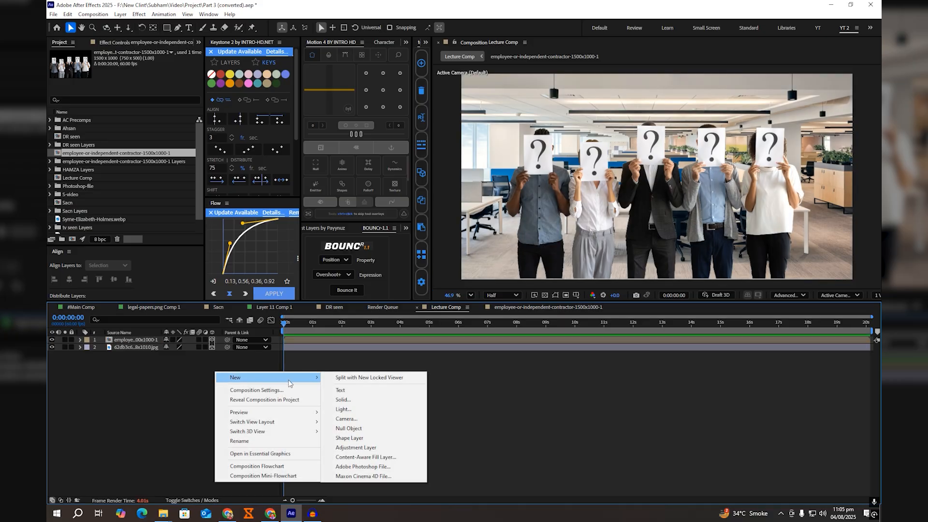
{"action": "left_click", "coordinate": [346, 418]}
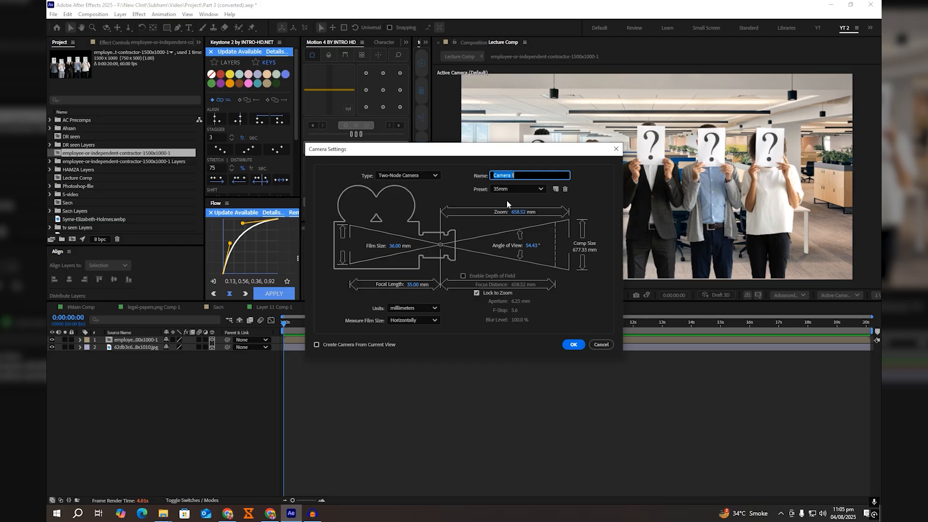
{"action": "left_click", "coordinate": [573, 344]}
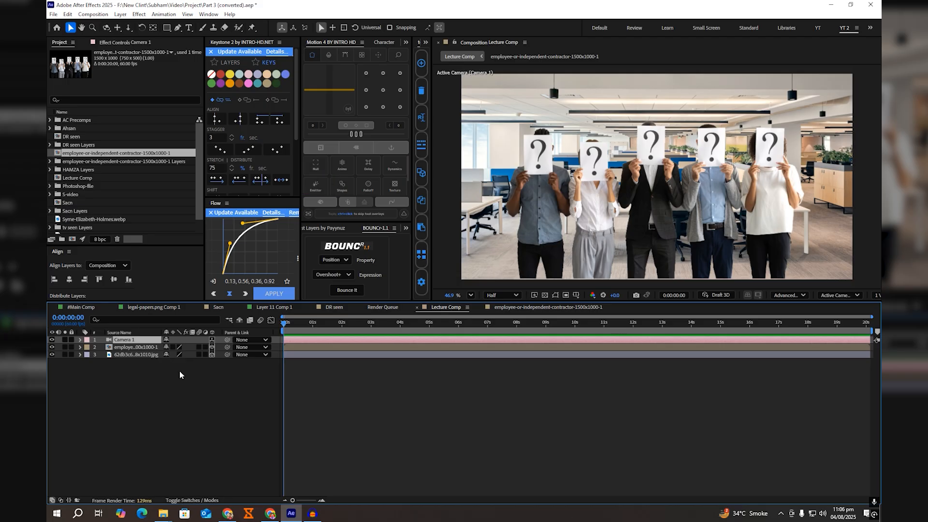
Step: Add a null object as the parent of the camera and show the composition in a two-view layout with Top and Active Camera
{"action": "left_click", "coordinate": [312, 168]}
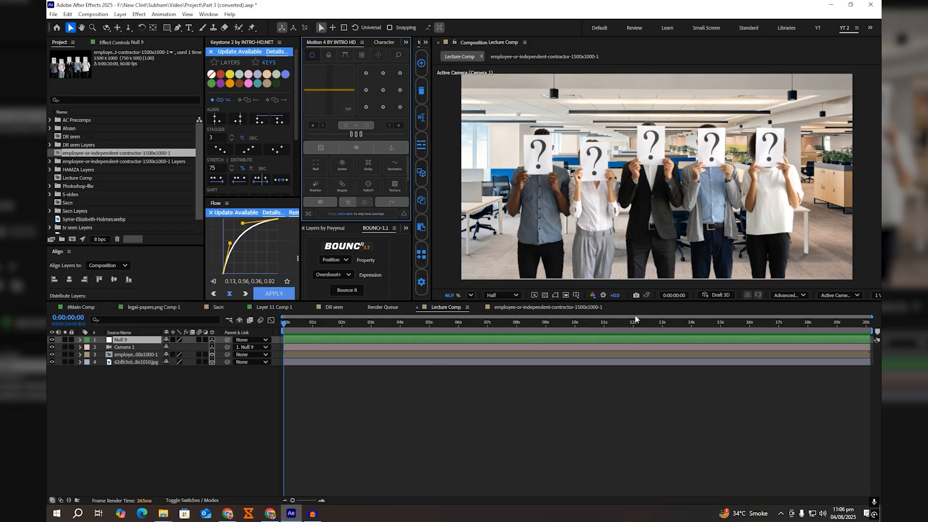
{"action": "left_click", "coordinate": [876, 296]}
{"action": "left_click", "coordinate": [876, 318]}
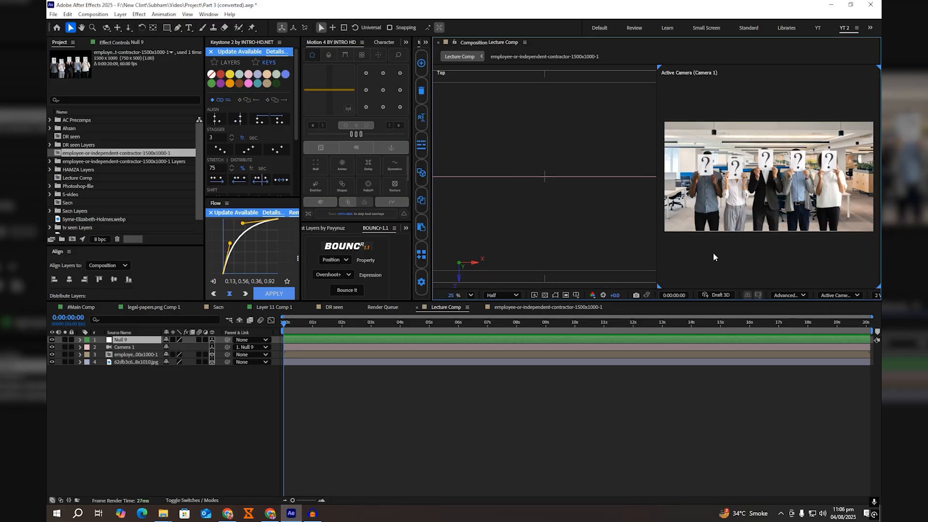
{"action": "scroll", "coordinate": [560, 199], "scroll_direction": "down", "scroll_amount": 4}
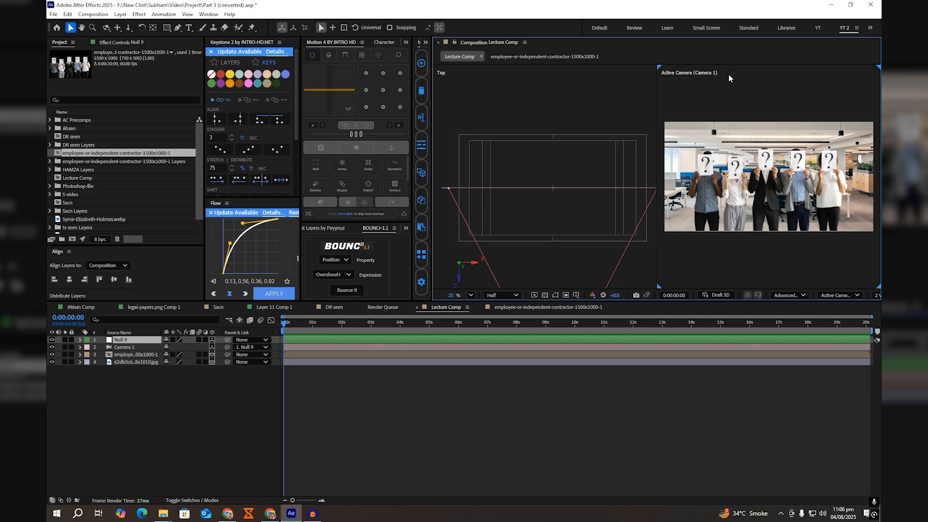
Step: Move the office background image layer back in Z space, behind the people layer, using the Top view
{"action": "left_click", "coordinate": [745, 149]}
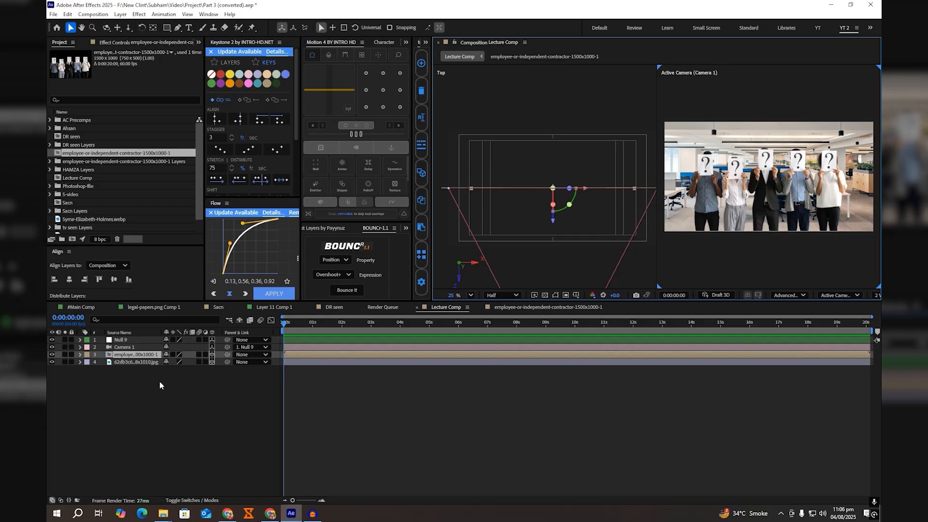
{"action": "left_click", "coordinate": [132, 364]}
{"action": "left_click_drag", "start_coordinate": [554, 224], "coordinate": [561, 159]}
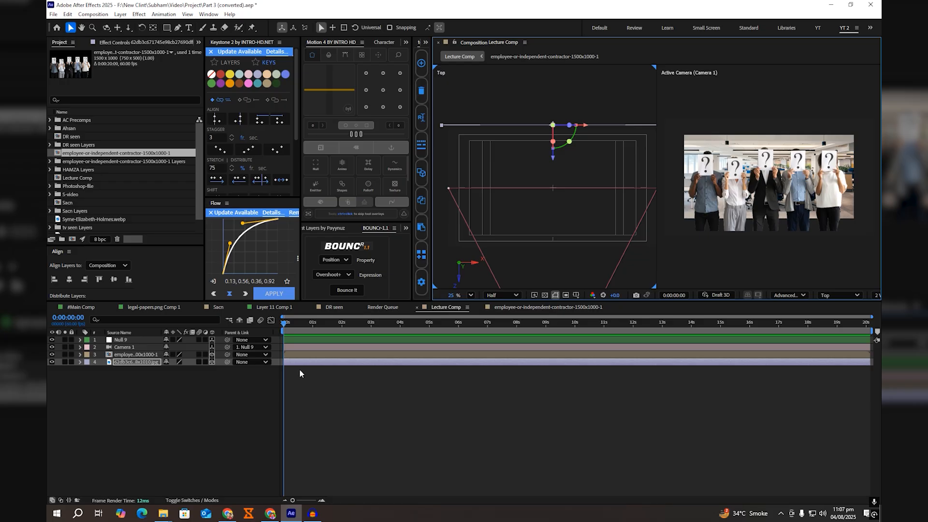
Step: Reveal the people layer's Scale, return to a single Active Camera view, and turn on the Title/Action Safe guides
{"action": "left_click", "coordinate": [137, 338]}
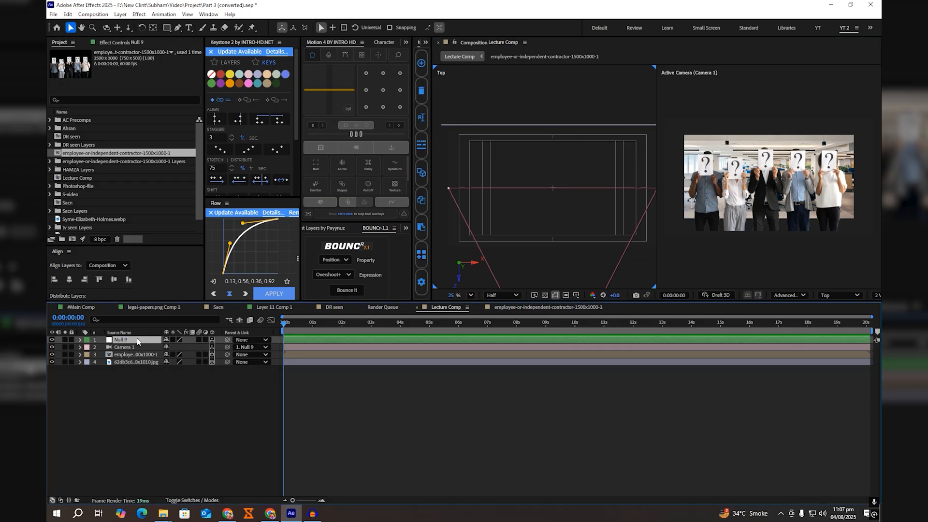
{"action": "left_click", "coordinate": [130, 354]}
{"action": "key", "text": "s"}
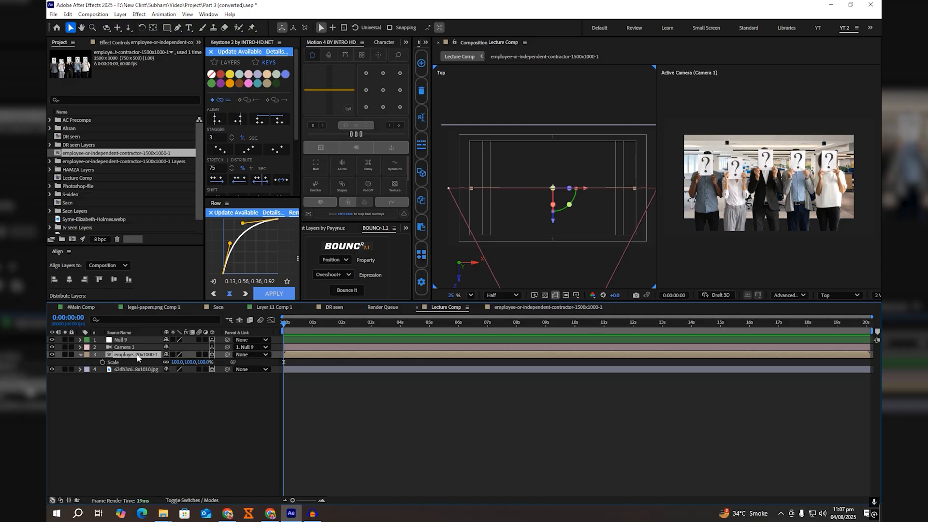
{"action": "left_click", "coordinate": [877, 305]}
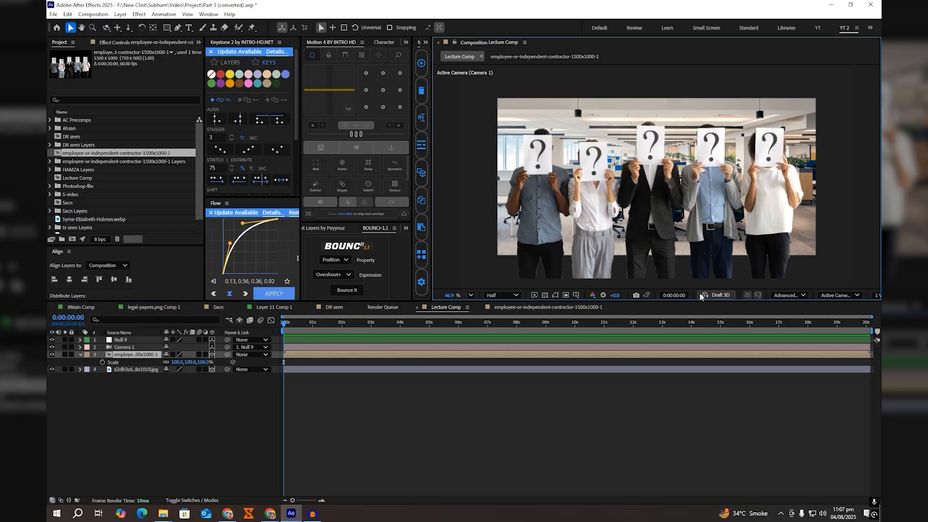
{"action": "left_click", "coordinate": [576, 294]}
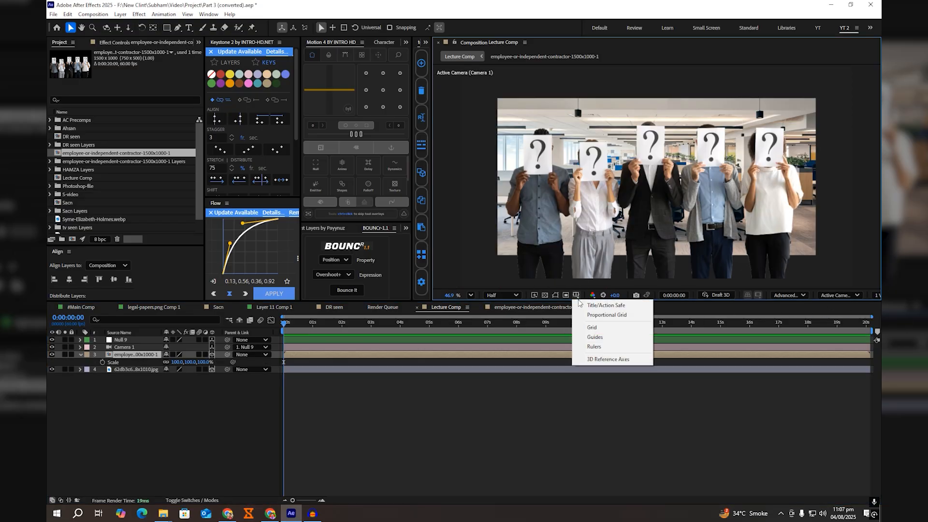
{"action": "left_click", "coordinate": [579, 304]}
Step: Scale the office background layer up to 240% so it covers the whole frame
{"action": "key", "text": "ctrl+Down"}
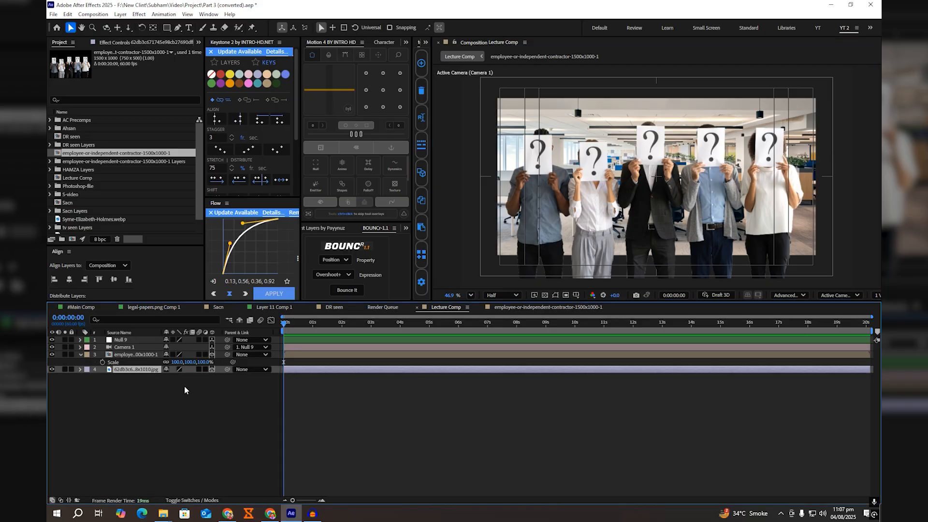
{"action": "key", "text": "s"}
{"action": "left_click_drag", "start_coordinate": [203, 377], "coordinate": [266, 377]}
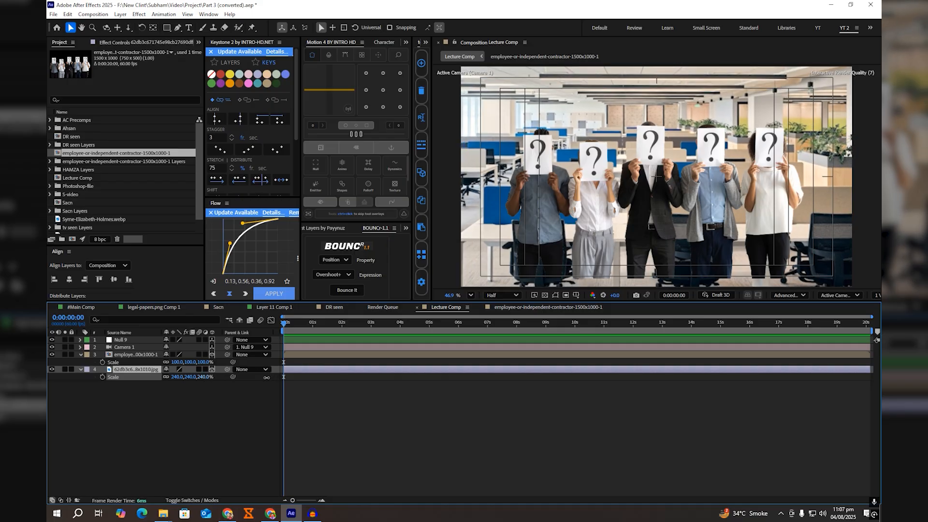
Step: Scale the people layer to 178%, shift it slightly down in the frame, and save the project
{"action": "left_click", "coordinate": [156, 361]}
{"action": "left_click_drag", "start_coordinate": [192, 362], "coordinate": [216, 362]}
{"action": "left_click", "coordinate": [162, 404]}
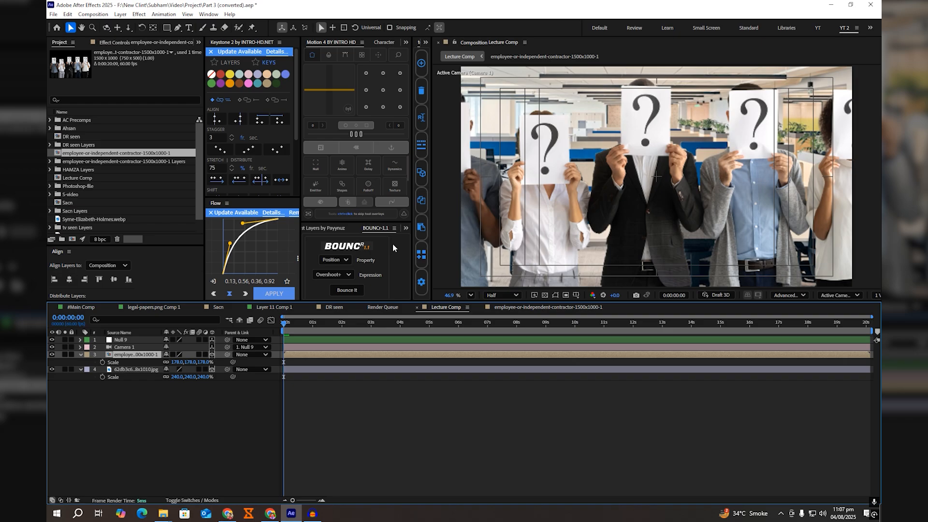
{"action": "left_click", "coordinate": [652, 179]}
{"action": "left_click_drag", "start_coordinate": [652, 179], "coordinate": [650, 184]}
{"action": "key", "text": "ctrl+s"}
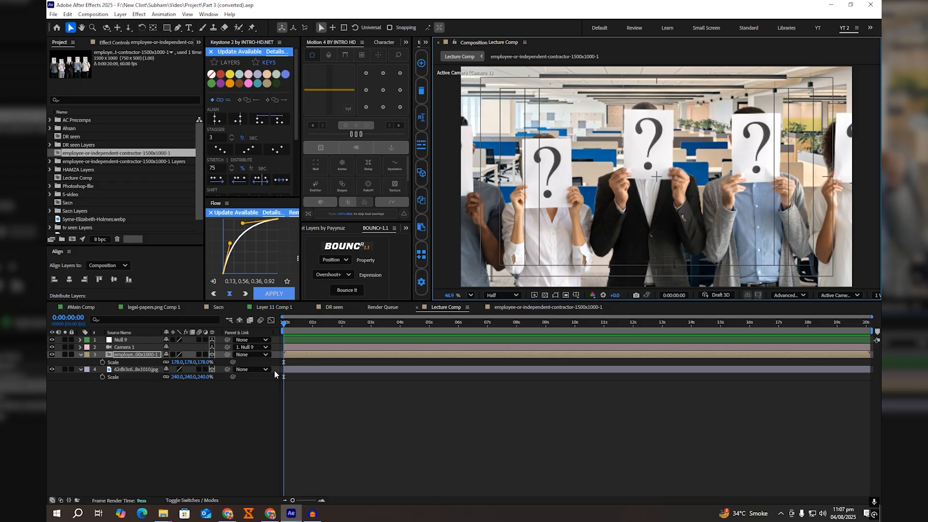
Step: Apply the Camera Lens Blur effect to the office background layer
{"action": "left_click", "coordinate": [139, 370]}
{"action": "key", "text": "ctrl+space"}
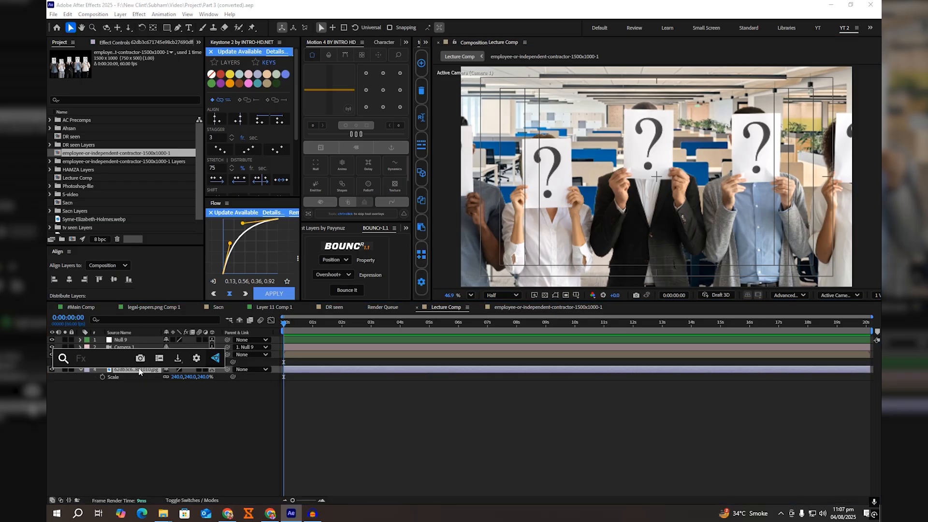
{"action": "type", "text": "cam"}
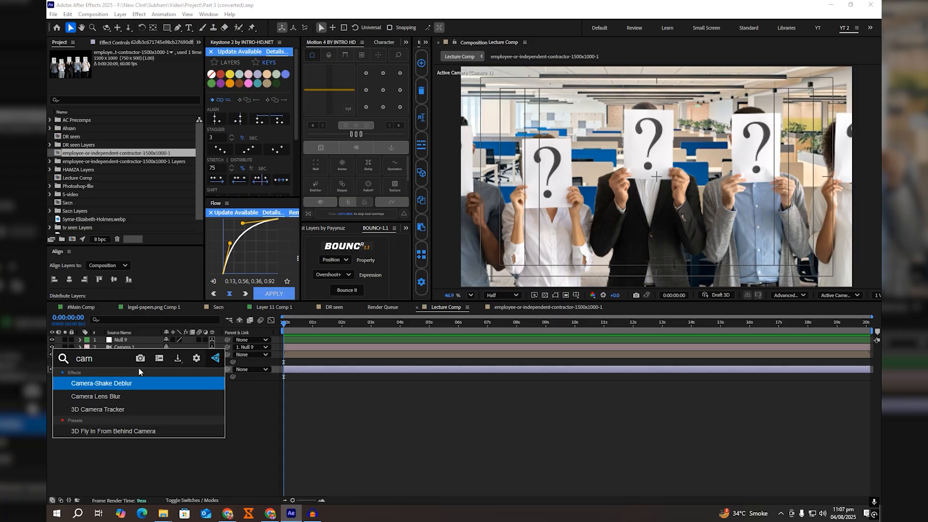
{"action": "key", "text": "Down"}
{"action": "key", "text": "Return"}
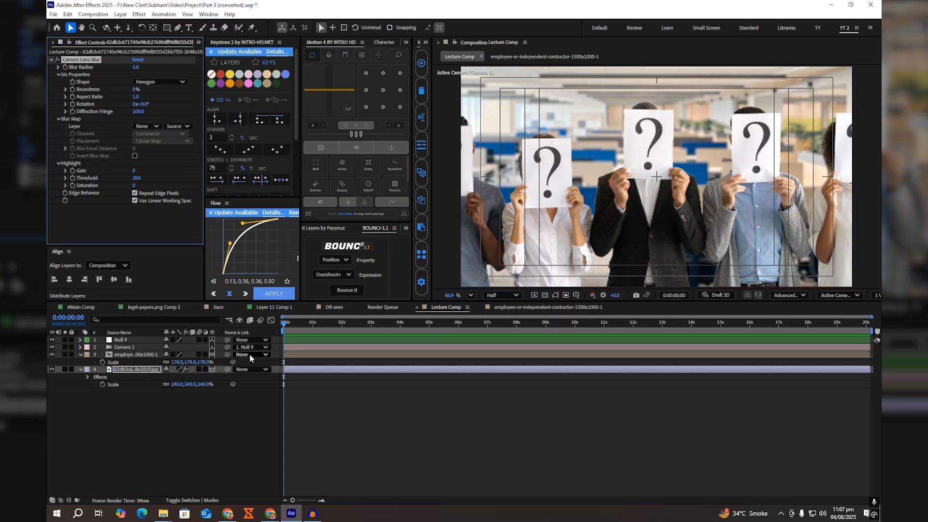
Step: Apply S_TriTone to the office background layer and set its Color1 to red FF2222
{"action": "key", "text": "ctrl+space"}
{"action": "type", "text": "trit"}
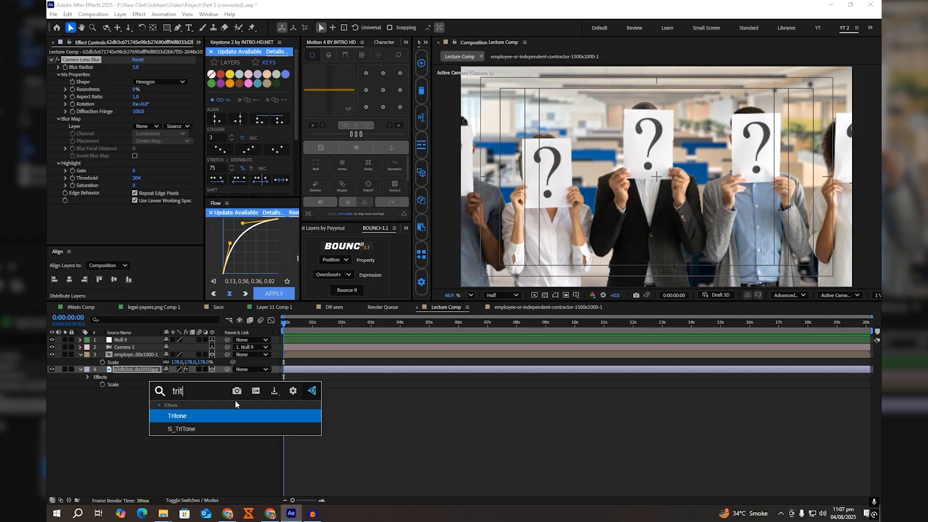
{"action": "key", "text": "Down"}
{"action": "key", "text": "Return"}
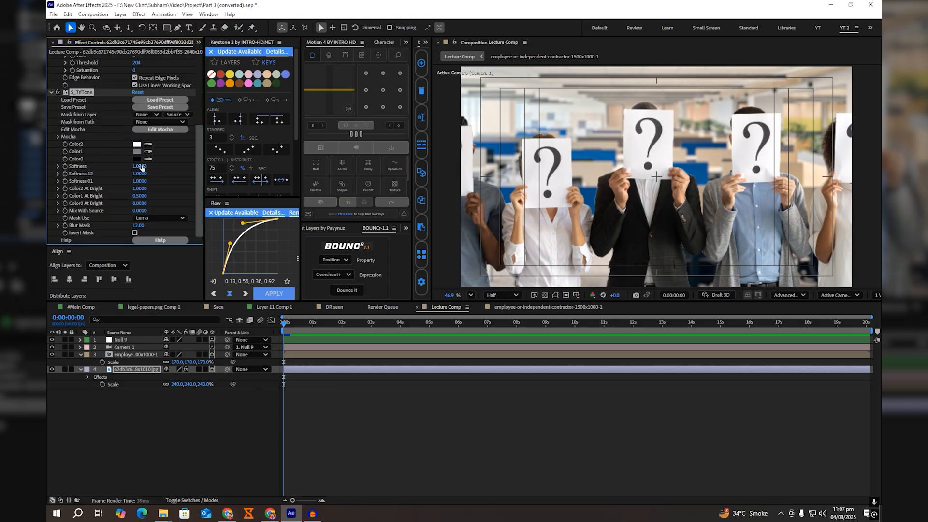
{"action": "left_click", "coordinate": [136, 151]}
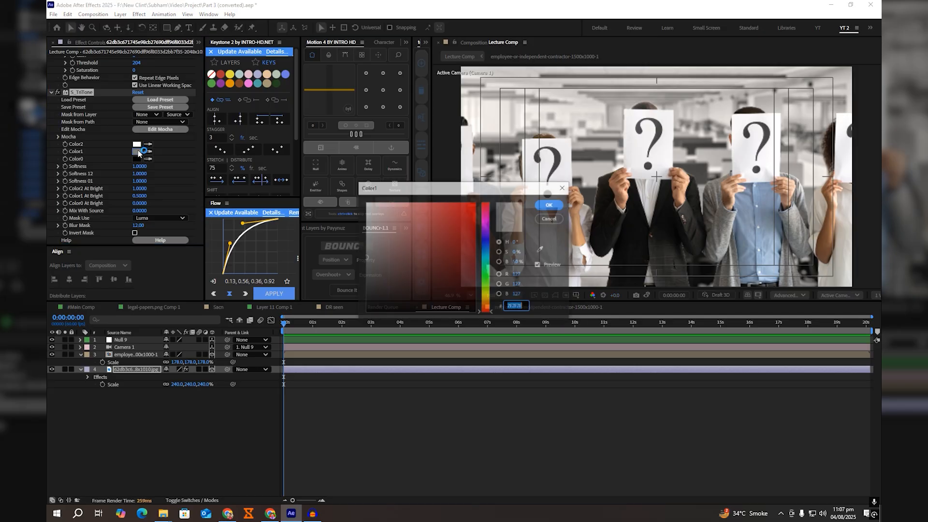
{"action": "left_click_drag", "start_coordinate": [438, 215], "coordinate": [460, 188]}
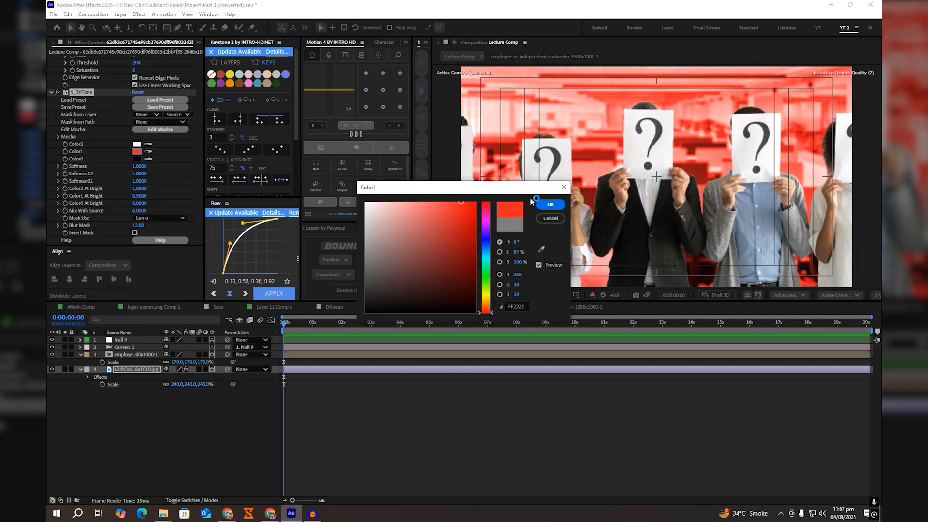
{"action": "left_click", "coordinate": [550, 205]}
Step: Add a Levels effect to the office background layer and lower its Gamma to 0.75
{"action": "key", "text": "ctrl+space"}
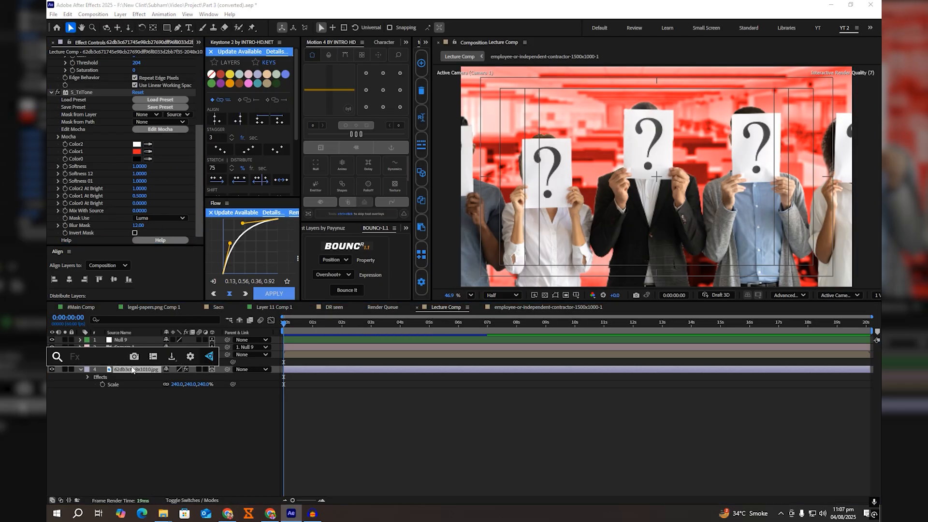
{"action": "type", "text": "leve"}
{"action": "key", "text": "Return"}
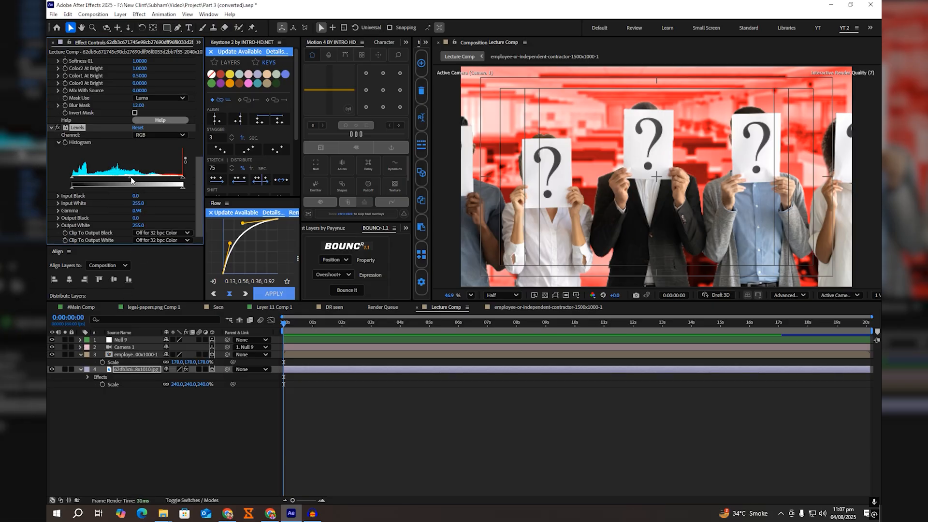
{"action": "left_click_drag", "start_coordinate": [130, 181], "coordinate": [138, 177]}
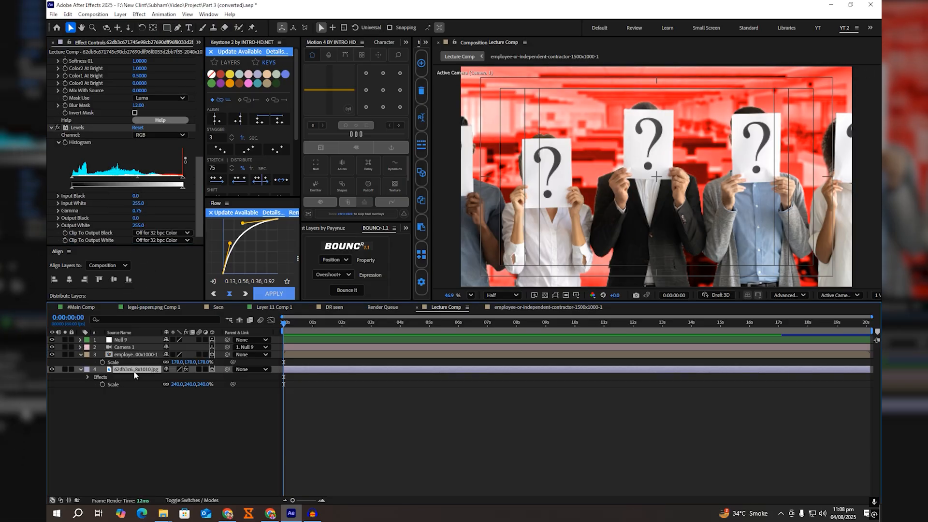
Step: Add a Curves effect to the background layer and pull down the RGB curve's midpoint and white end point
{"action": "key", "text": "ctrl+space"}
{"action": "type", "text": "cur"}
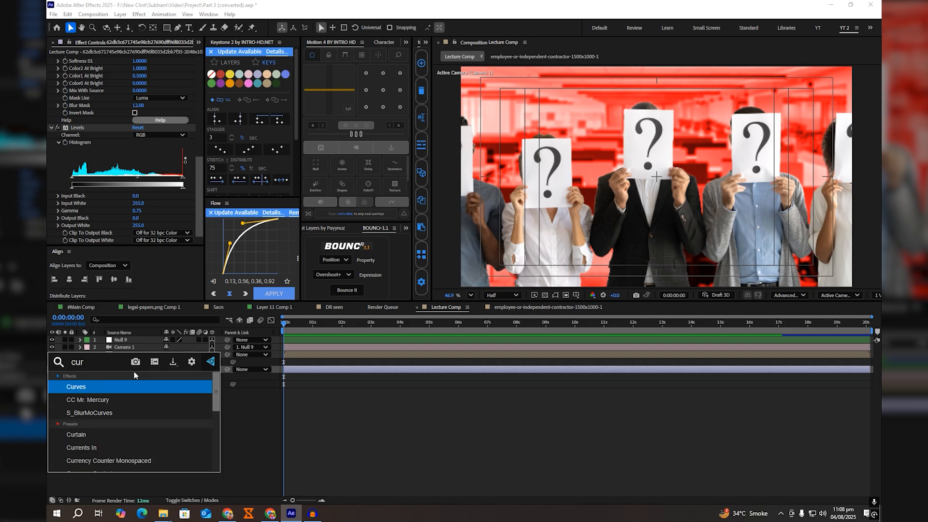
{"action": "key", "text": "Return"}
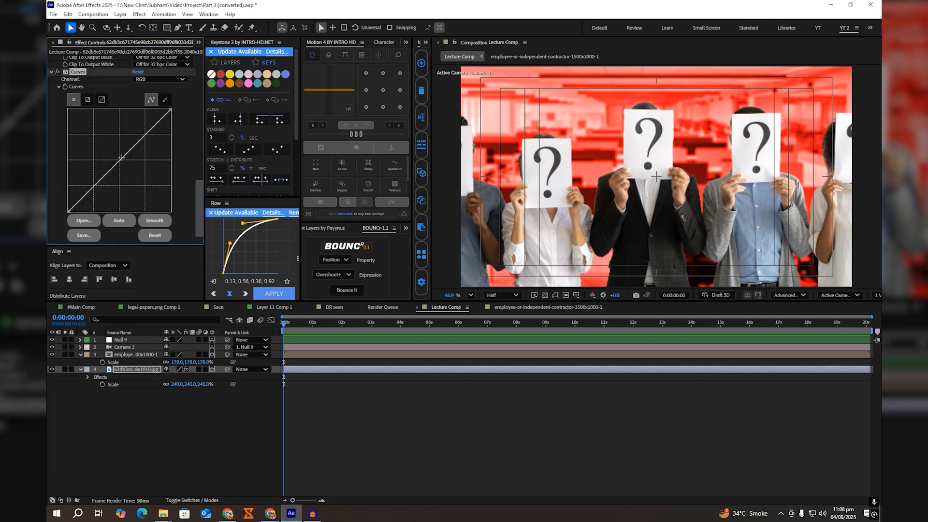
{"action": "left_click_drag", "start_coordinate": [120, 157], "coordinate": [120, 165]}
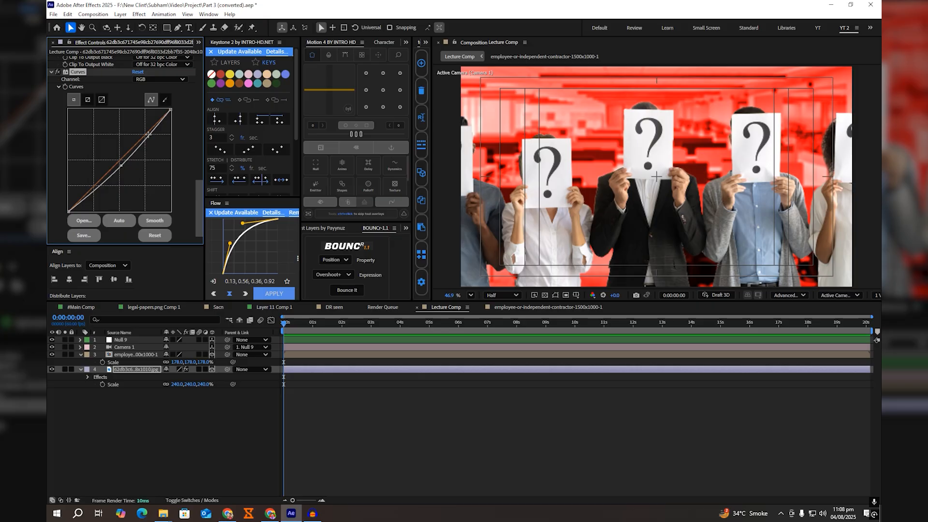
{"action": "left_click_drag", "start_coordinate": [170, 110], "coordinate": [182, 123]}
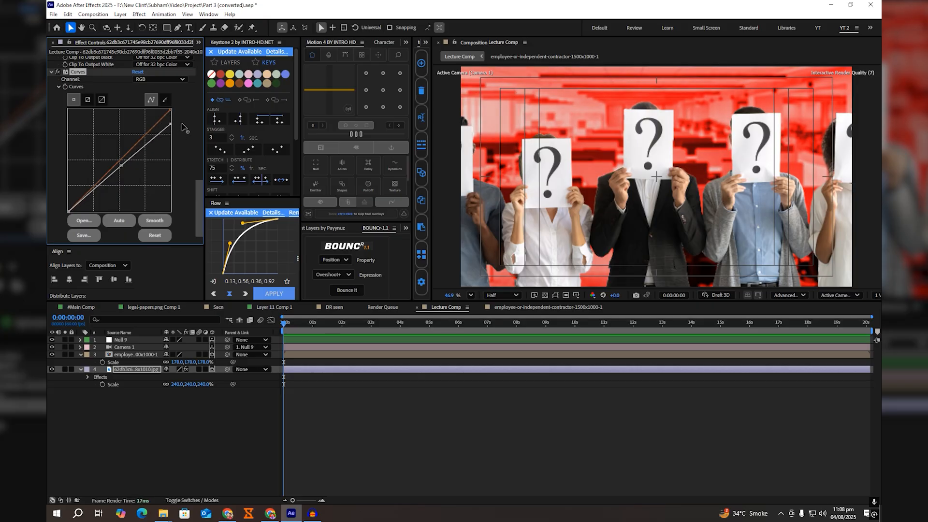
Step: Add an Exposure effect to the background layer with Exposure at -0.60, and review the layer's effect stack
{"action": "left_click", "coordinate": [134, 370]}
{"action": "key", "text": "ctrl+space"}
{"action": "type", "text": "expos"}
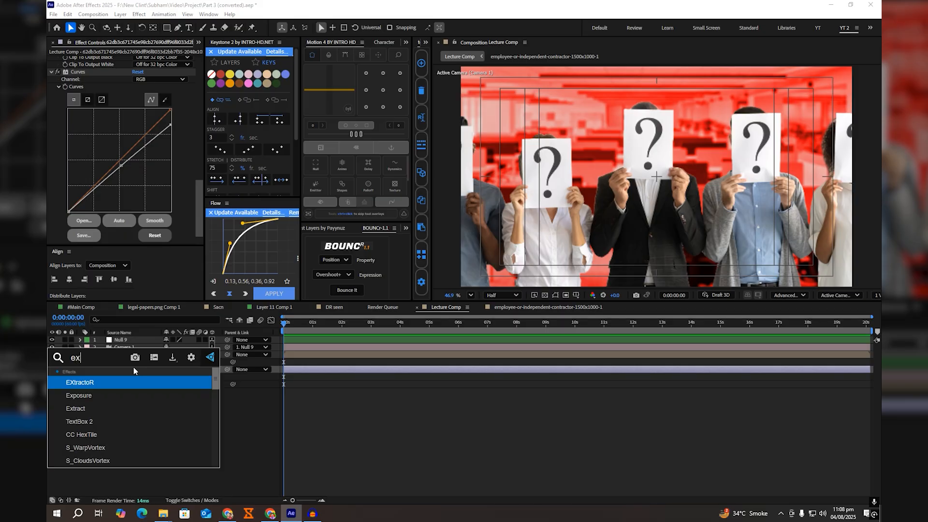
{"action": "key", "text": "Return"}
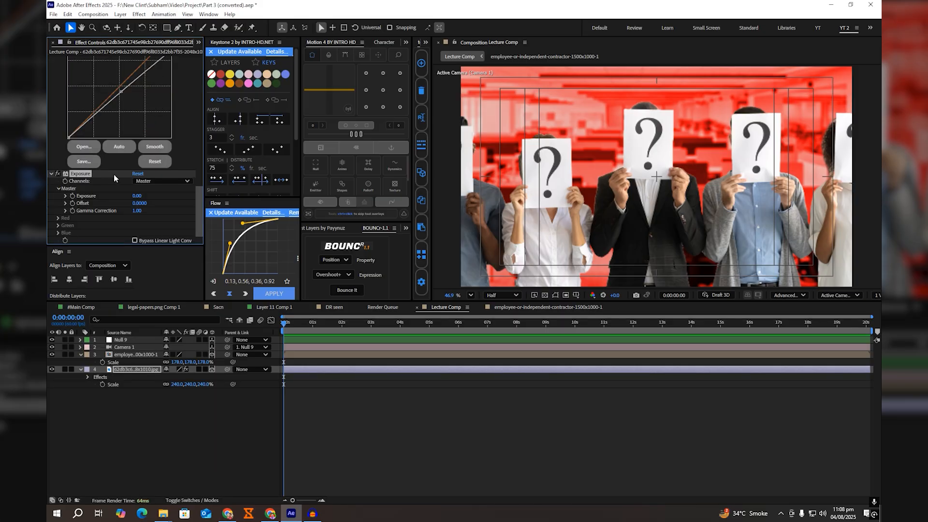
{"action": "left_click_drag", "start_coordinate": [137, 195], "coordinate": [116, 204]}
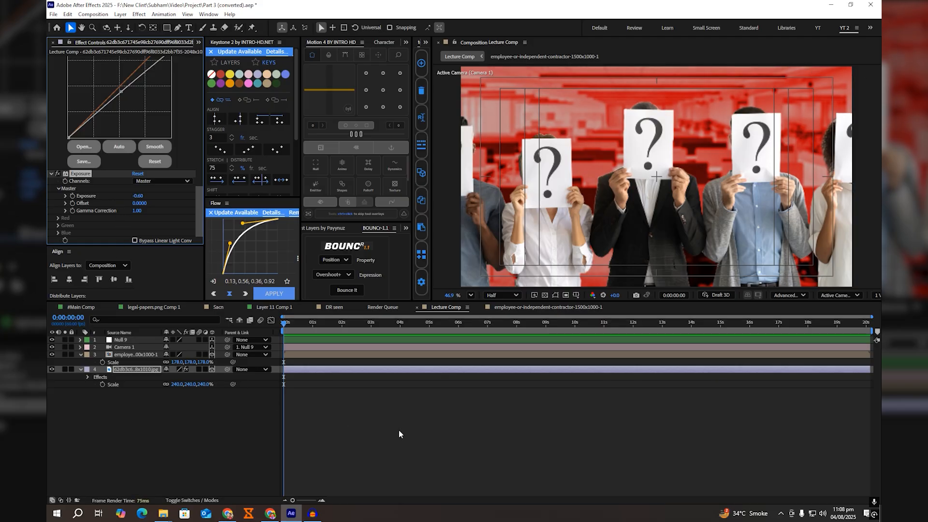
{"action": "scroll", "coordinate": [175, 147], "scroll_direction": "up", "scroll_amount": 10}
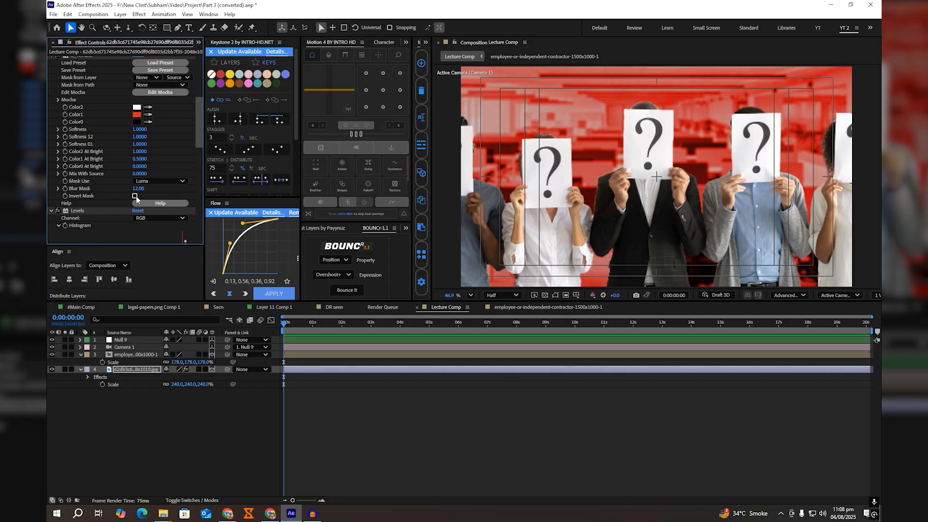
{"action": "scroll", "coordinate": [172, 189], "scroll_direction": "down", "scroll_amount": 8}
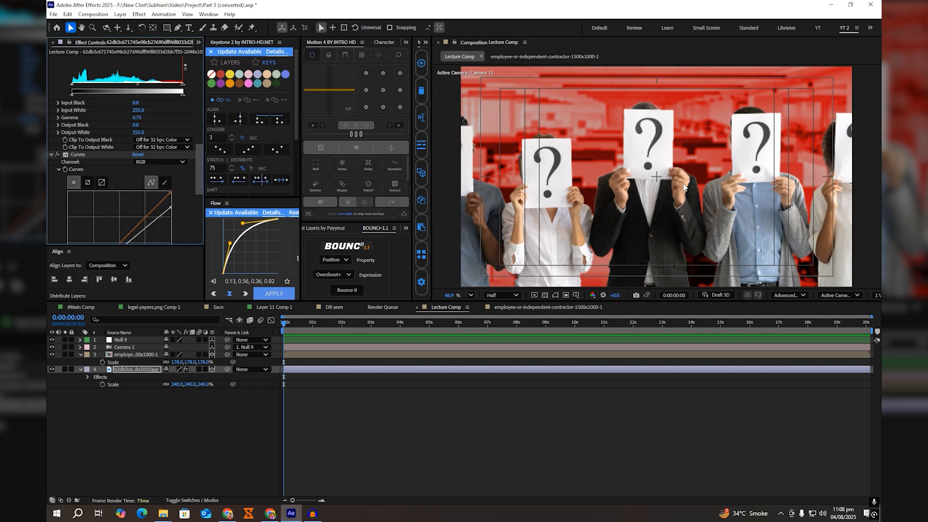
Step: Apply the Lumetri Color effect to the people layer
{"action": "left_click", "coordinate": [143, 356]}
{"action": "key", "text": "ctrl+space"}
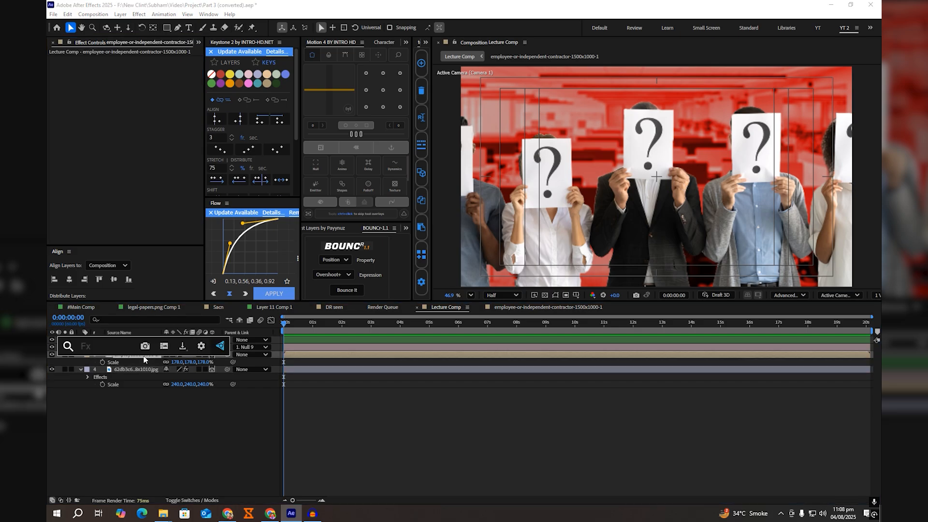
{"action": "type", "text": "lumne"}
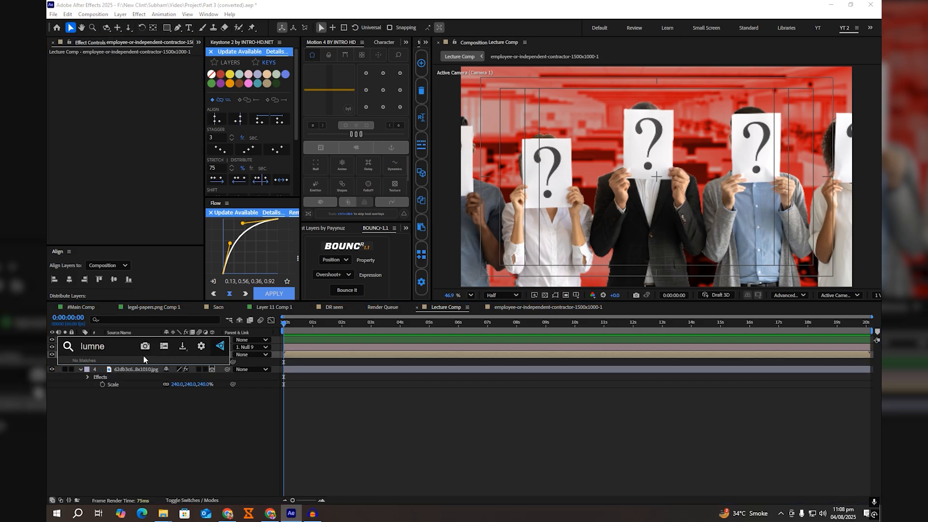
{"action": "key", "text": "BackSpace"}
{"action": "key", "text": "BackSpace"}
{"action": "key", "text": "Down"}
{"action": "key", "text": "Return"}
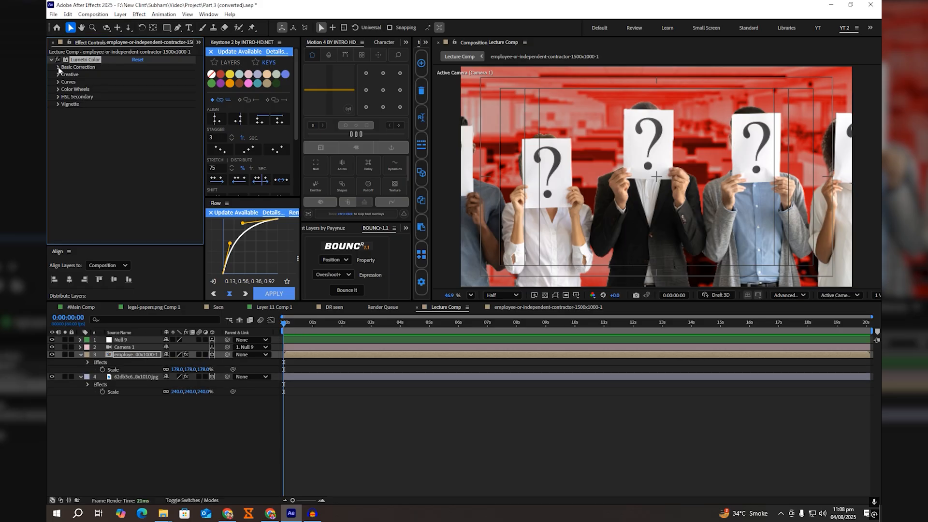
Step: In Lumetri Basic Correction, set Temperature 31, Tint 2, Contrast 22, Highlights 1, Shadows 3, Whites -2 and Blacks -6
{"action": "left_click", "coordinate": [58, 67]}
{"action": "mouse_move", "coordinate": [137, 104]}
{"action": "left_mouse_down"}
{"action": "mouse_move", "coordinate": [150, 106]}
{"action": "mouse_move", "coordinate": [130, 114]}
{"action": "mouse_move", "coordinate": [141, 115]}
{"action": "left_mouse_up"}
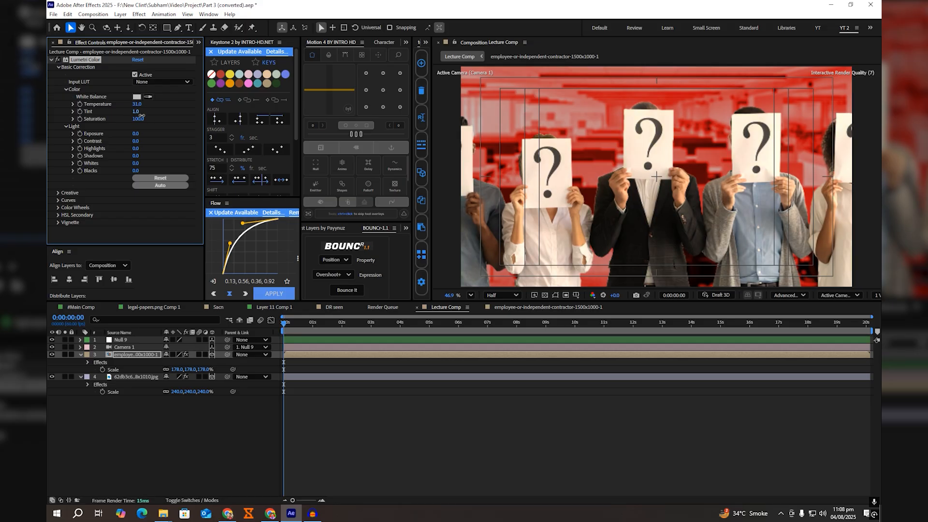
{"action": "left_click_drag", "start_coordinate": [141, 115], "coordinate": [137, 173]}
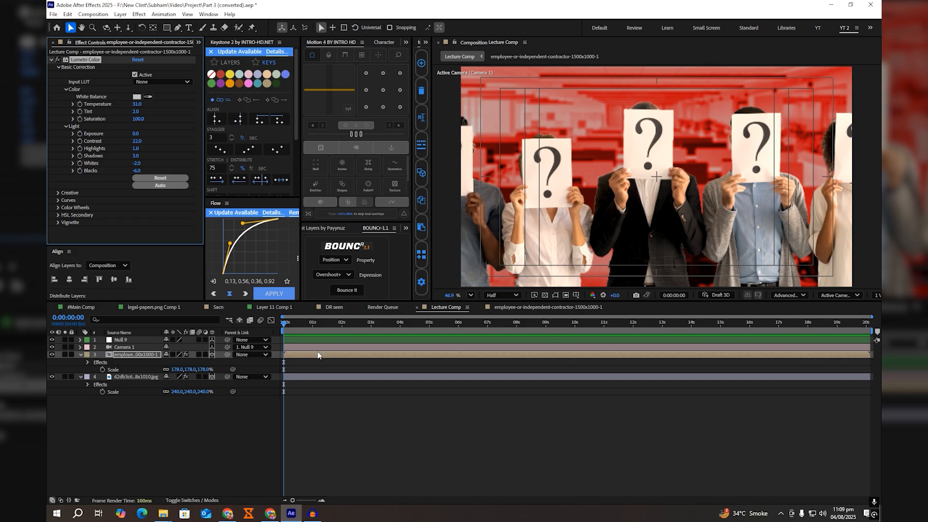
Step: Apply the Shadow Studio 3 effect to the people layer and set its Shadow Length to 51
{"action": "key", "text": "ctrl+space"}
{"action": "type", "text": "s"}
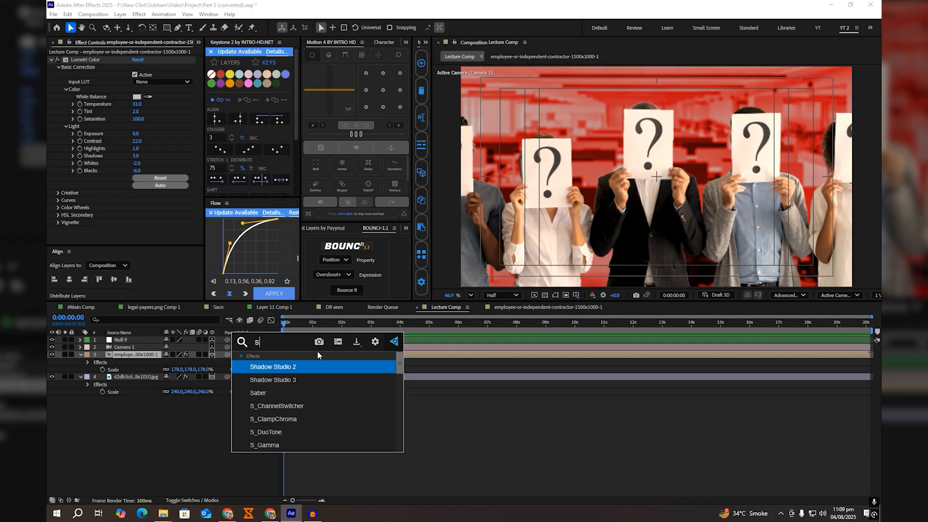
{"action": "key", "text": "Down"}
{"action": "key", "text": "Return"}
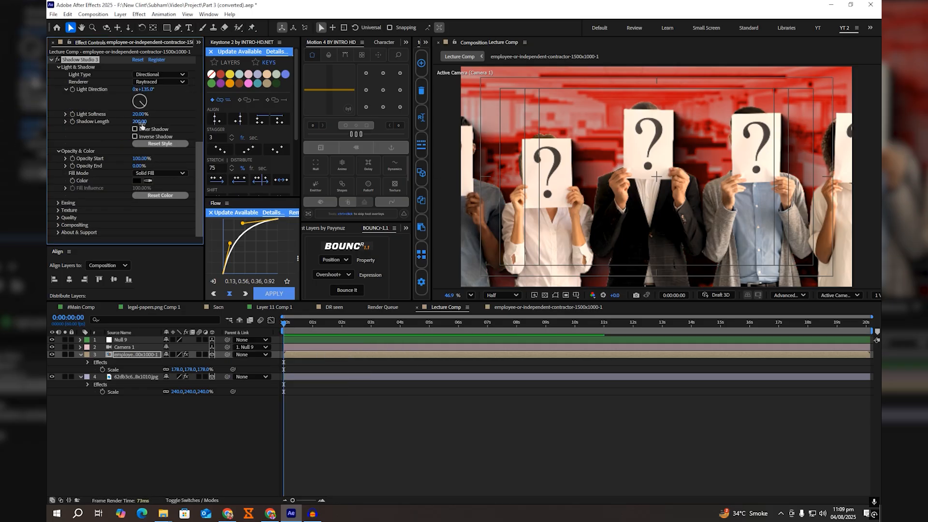
{"action": "left_click_drag", "start_coordinate": [140, 122], "coordinate": [79, 130]}
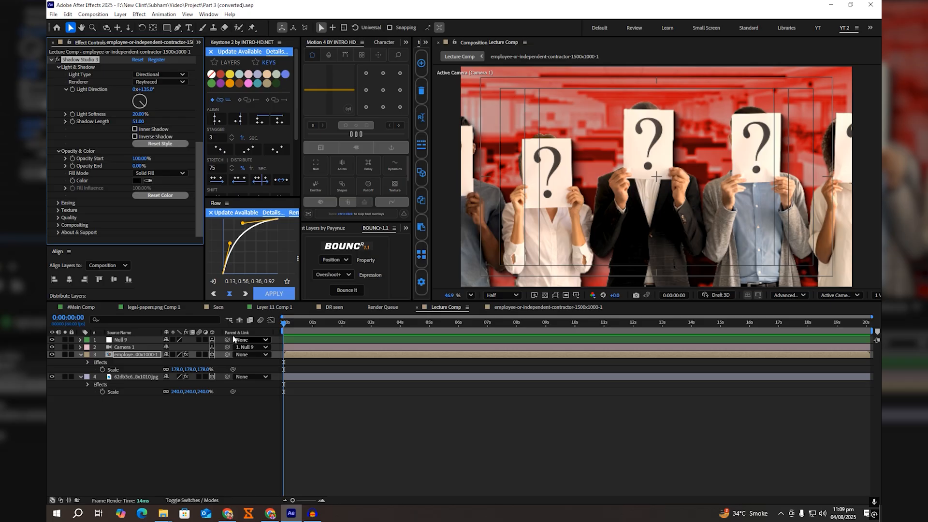
Step: Examine the opening camera move in #Main Comp and the timing of the controlling NULL's position and rotation keyframes
{"action": "left_click", "coordinate": [77, 307]}
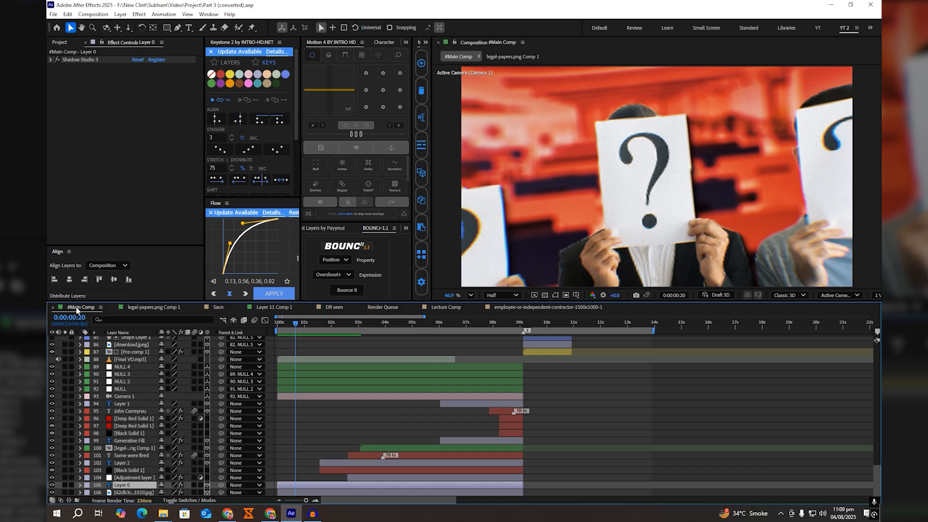
{"action": "left_click_drag", "start_coordinate": [302, 323], "coordinate": [314, 329]}
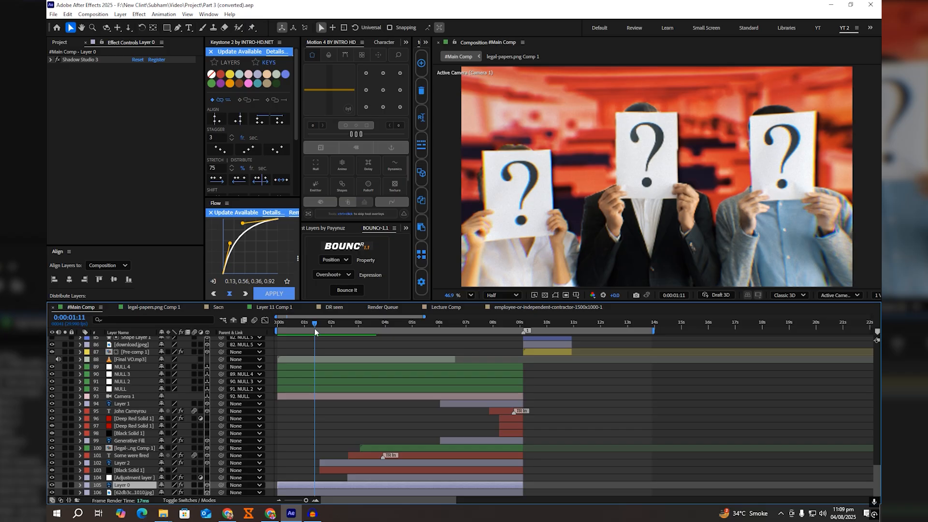
{"action": "left_click_drag", "start_coordinate": [314, 329], "coordinate": [309, 332]}
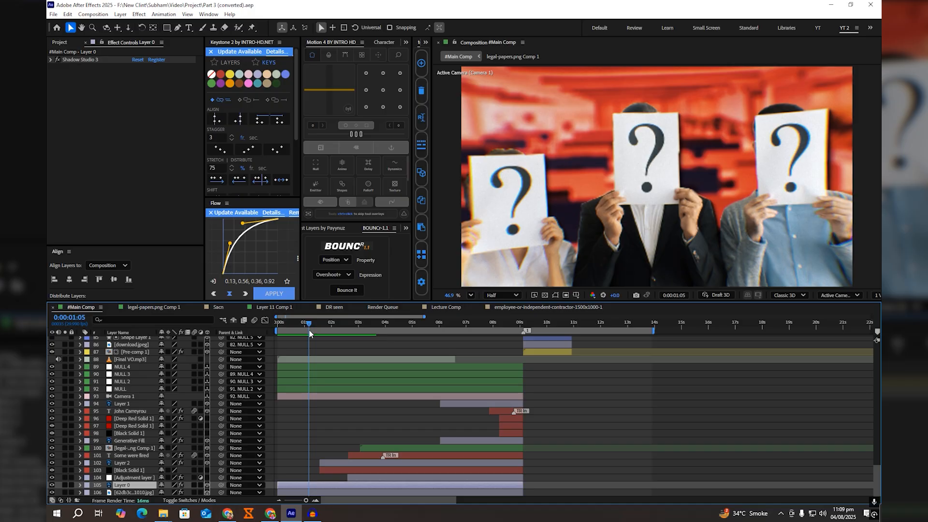
{"action": "mouse_move", "coordinate": [309, 331]}
{"action": "left_mouse_down"}
{"action": "mouse_move", "coordinate": [329, 336]}
{"action": "mouse_move", "coordinate": [305, 337]}
{"action": "left_mouse_up"}
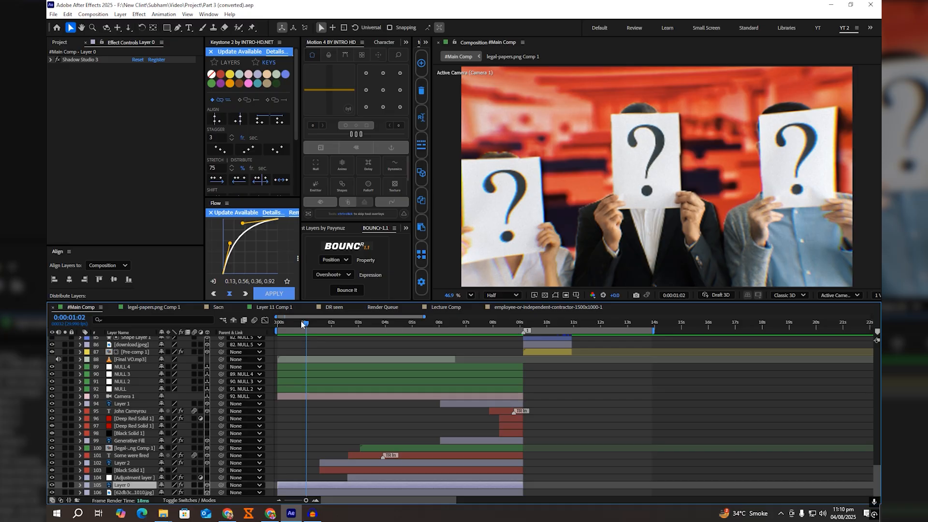
{"action": "left_click", "coordinate": [307, 385]}
{"action": "key", "text": "u"}
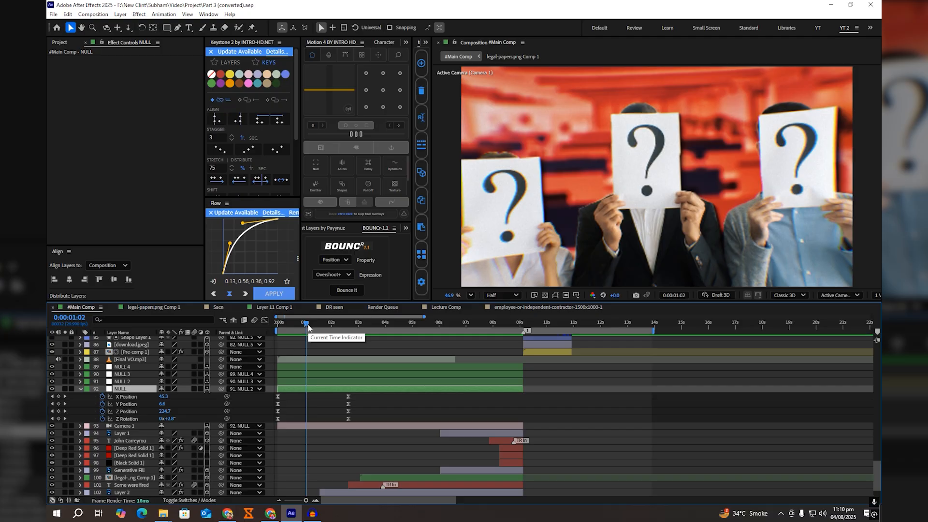
{"action": "left_click_drag", "start_coordinate": [308, 323], "coordinate": [349, 338]}
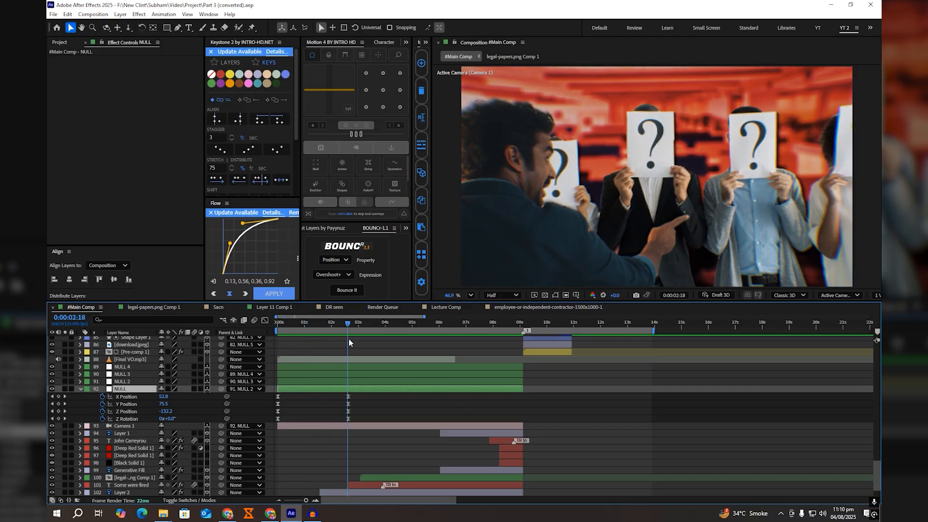
{"action": "scroll", "coordinate": [347, 348], "scroll_direction": "up", "scroll_amount": 1}
{"action": "left_click_drag", "start_coordinate": [490, 410], "coordinate": [664, 416]}
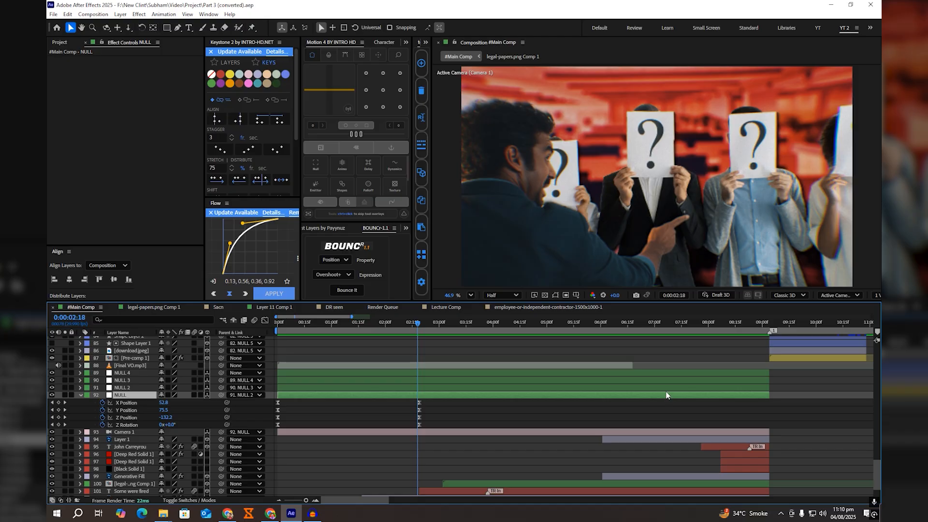
{"action": "left_click", "coordinate": [421, 325]}
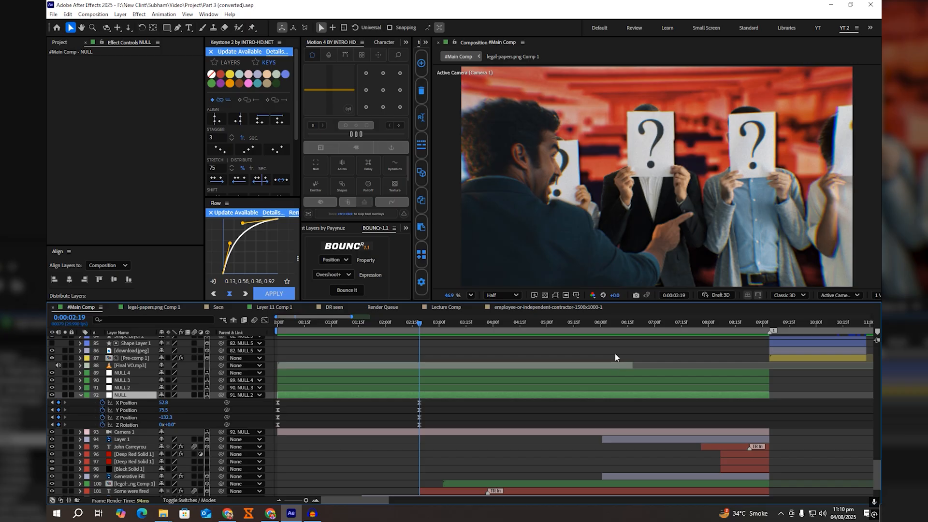
Step: In Lecture Comp at 0:00:02:18, separate Null 9's Position dimensions and keyframe its X, Y and Z Position and Z Rotation
{"action": "left_click", "coordinate": [421, 307]}
{"action": "left_click", "coordinate": [333, 339]}
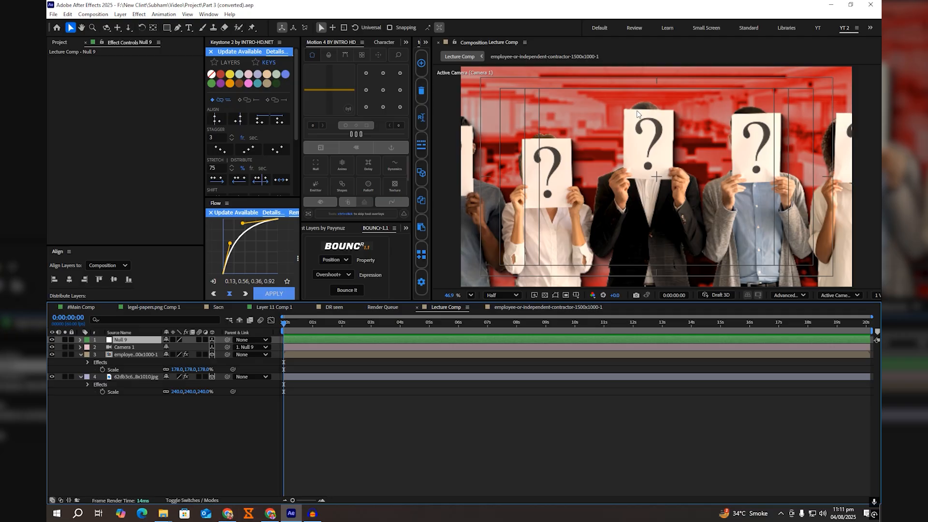
{"action": "key", "text": "p"}
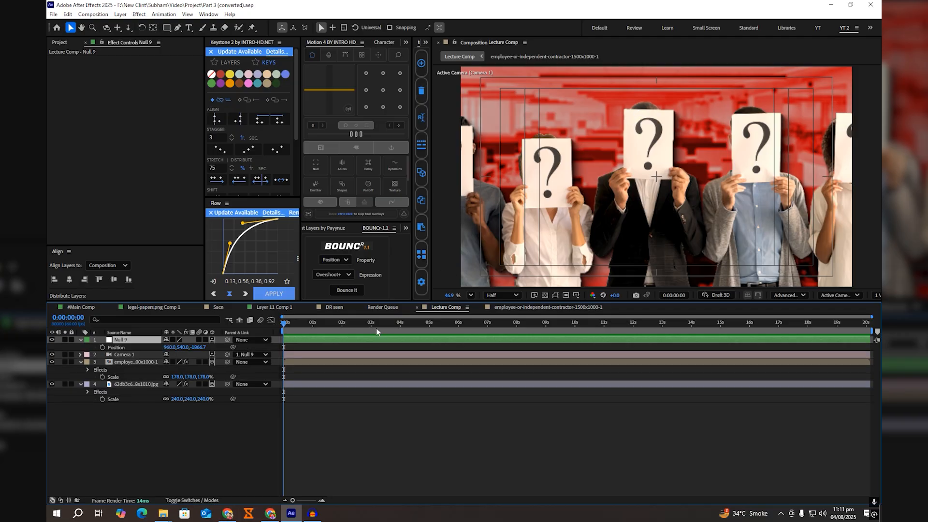
{"action": "left_click_drag", "start_coordinate": [387, 321], "coordinate": [350, 325]}
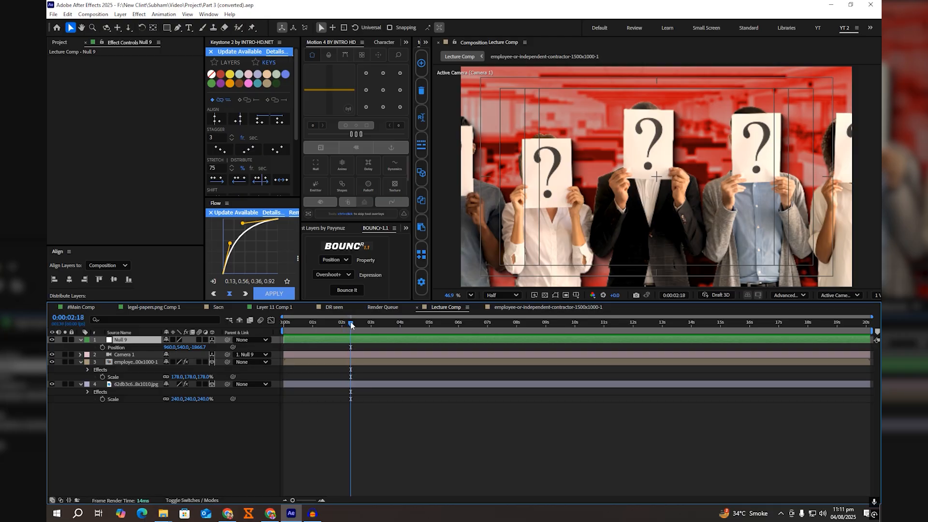
{"action": "right_click", "coordinate": [116, 347]}
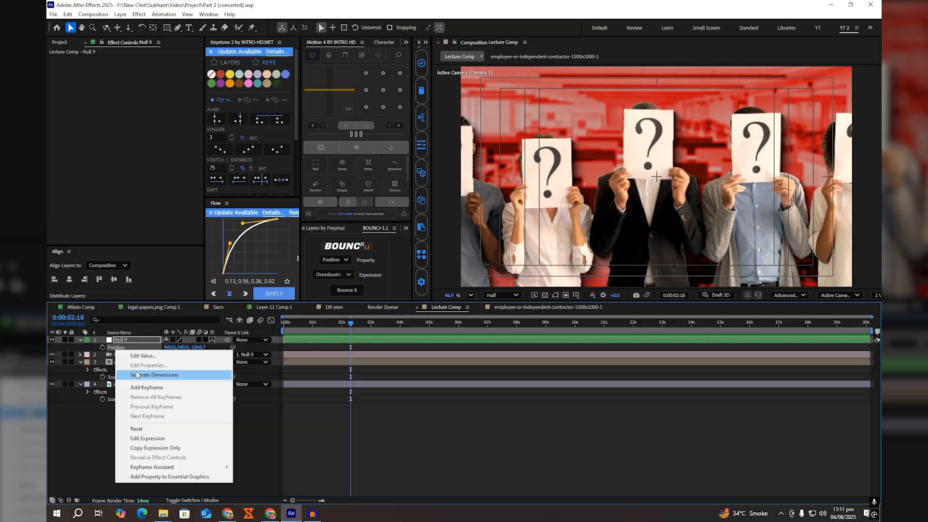
{"action": "left_click", "coordinate": [114, 370]}
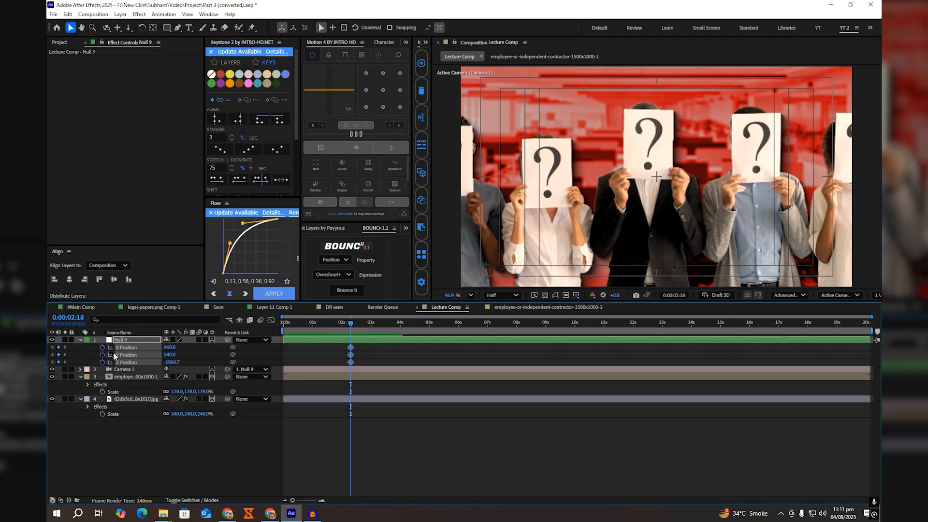
{"action": "key", "text": "r"}
{"action": "left_click", "coordinate": [102, 370]}
{"action": "key", "text": "u"}
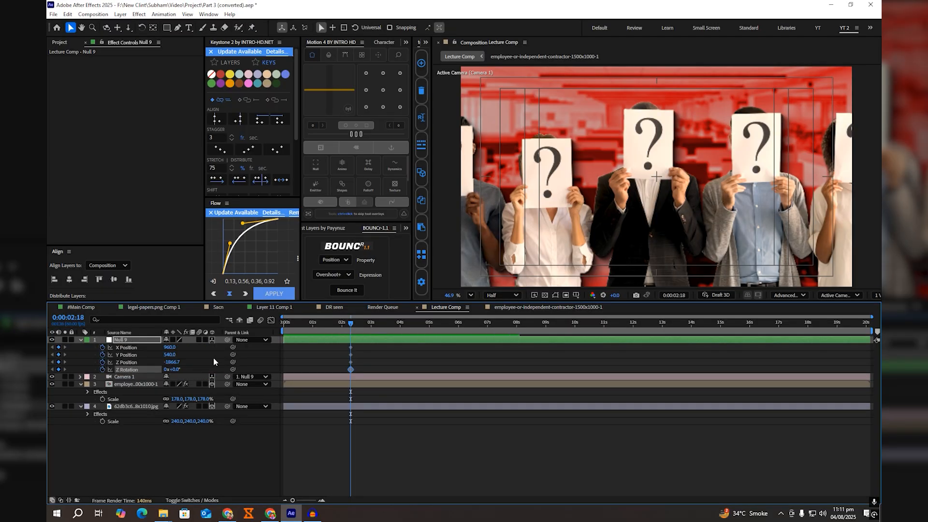
Step: At the first frame, keyframe Null 9's Y Position at 230 and Z Position at -469.7
{"action": "left_click", "coordinate": [306, 329]}
{"action": "key", "text": "Home"}
{"action": "left_click", "coordinate": [306, 361]}
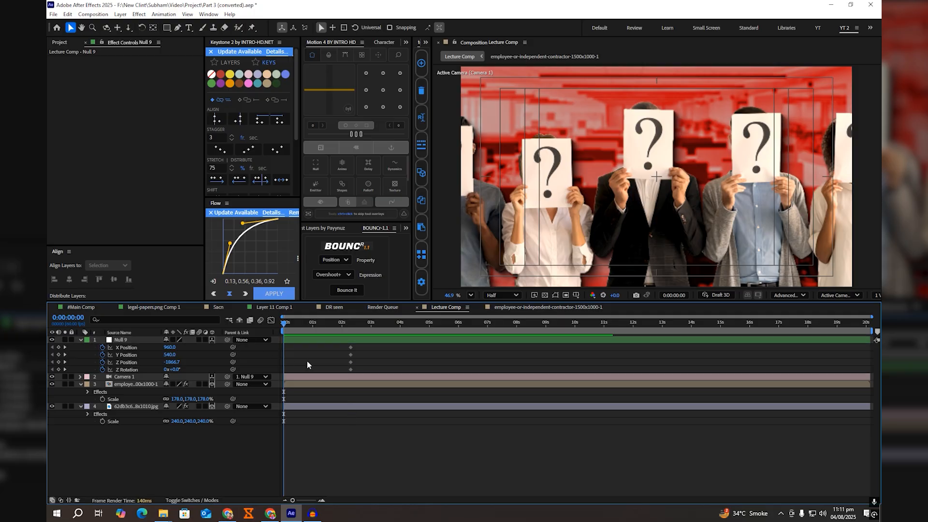
{"action": "key", "text": "equal"}
{"action": "key", "text": "equal"}
{"action": "key", "text": "space"}
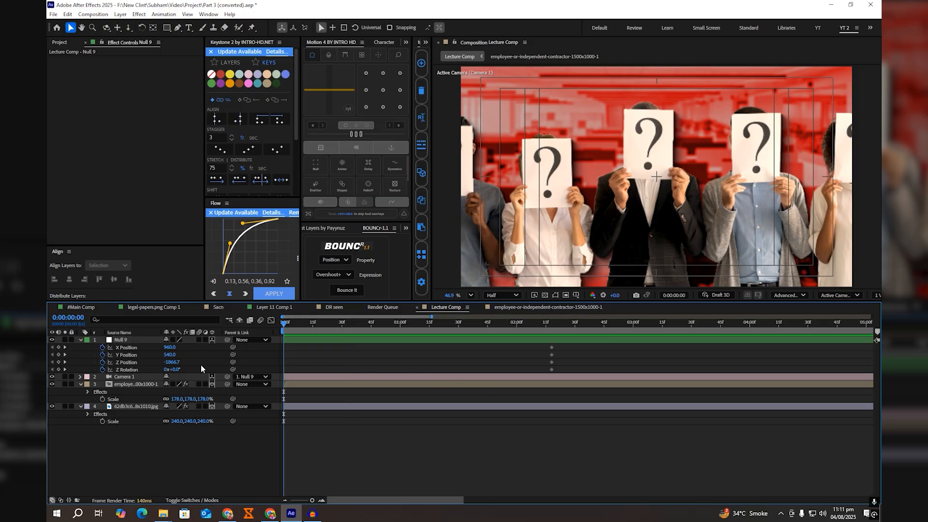
{"action": "left_click_drag", "start_coordinate": [171, 365], "coordinate": [503, 423]}
{"action": "left_click_drag", "start_coordinate": [170, 354], "coordinate": [47, 367]}
{"action": "left_click_drag", "start_coordinate": [170, 362], "coordinate": [186, 369]}
Step: Set Null 9's Z Rotation to 30° and X Position to 1014 at the first frame
{"action": "left_click", "coordinate": [177, 369]}
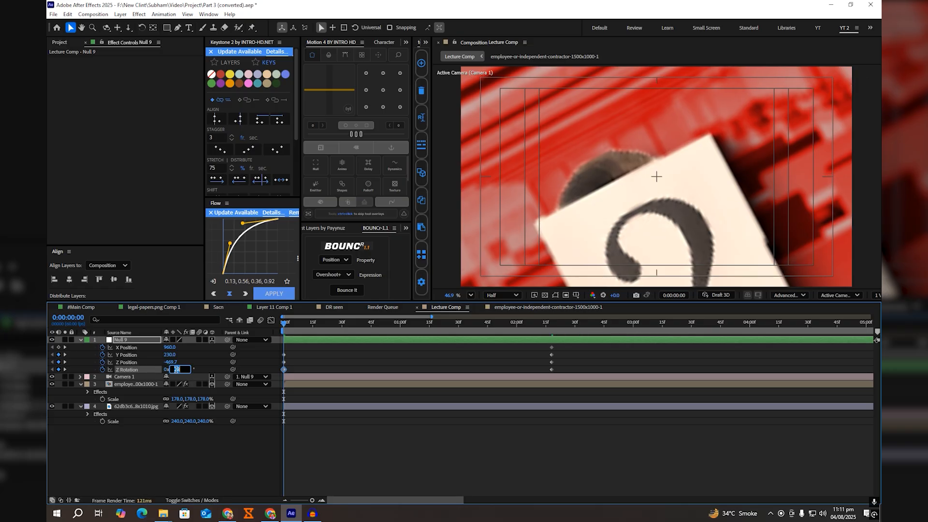
{"action": "type", "text": "30"}
{"action": "key", "text": "Return"}
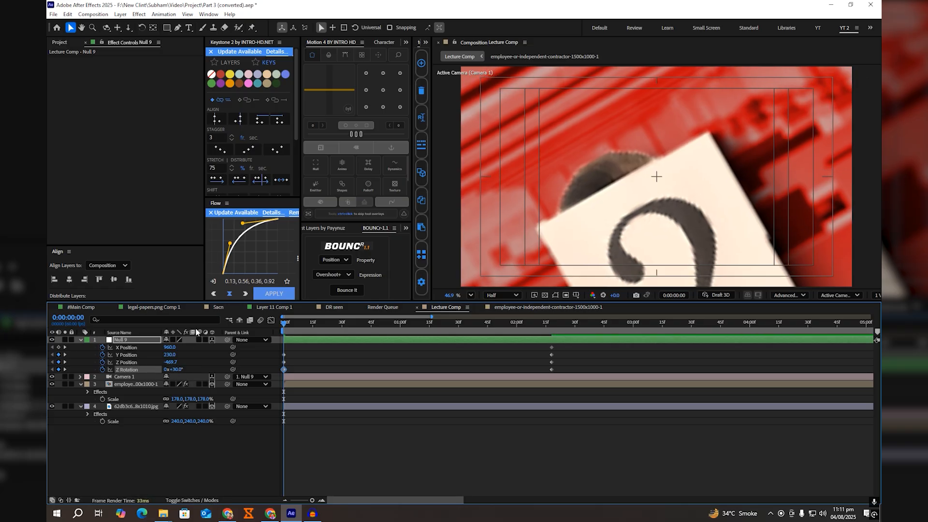
{"action": "left_click_drag", "start_coordinate": [170, 347], "coordinate": [194, 348]}
{"action": "left_click", "coordinate": [448, 354]}
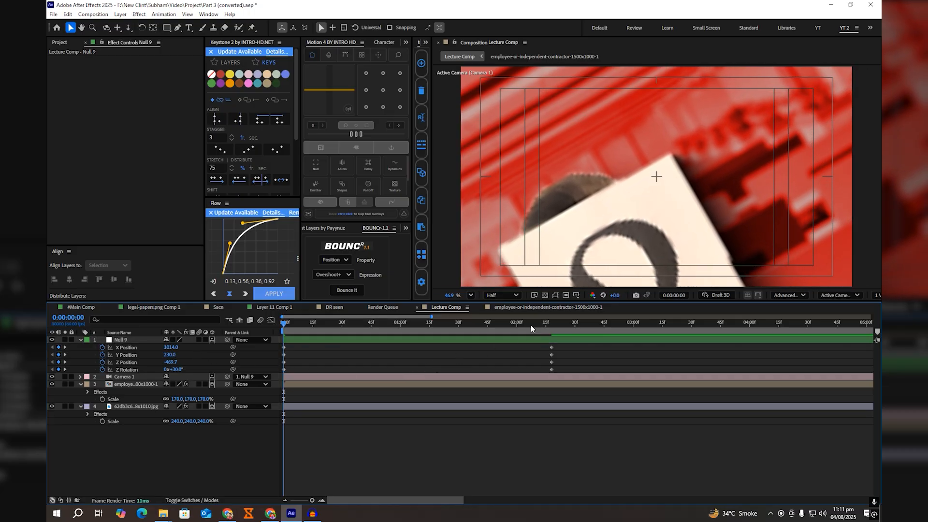
Step: Keyframe the people layer's Position at 0:00:02:18, and at the first frame set its Y position to 920.3
{"action": "left_click_drag", "start_coordinate": [532, 323], "coordinate": [554, 327]}
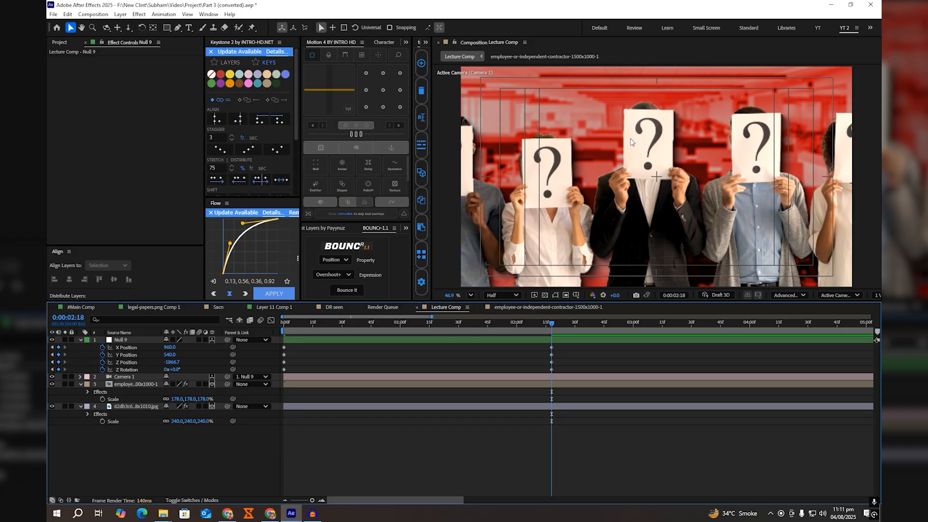
{"action": "left_click", "coordinate": [559, 384]}
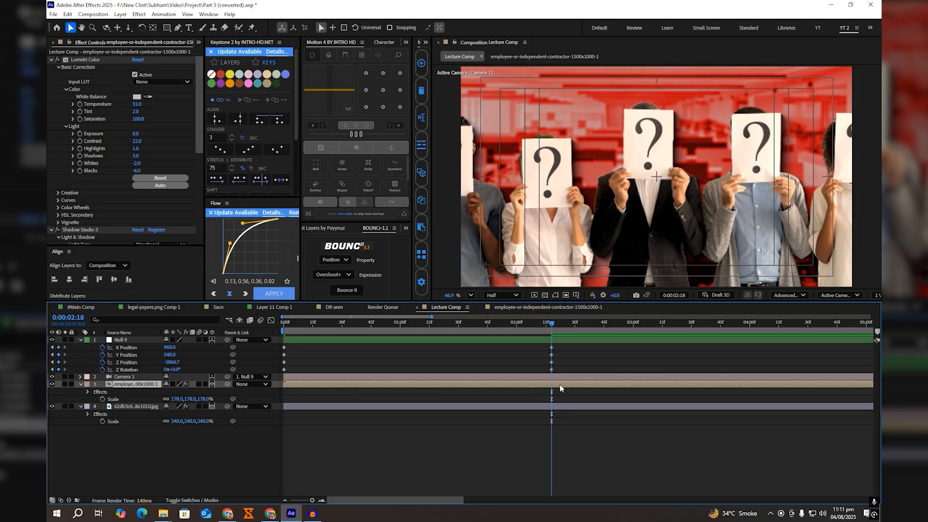
{"action": "key", "text": "p"}
{"action": "left_click", "coordinate": [102, 391]}
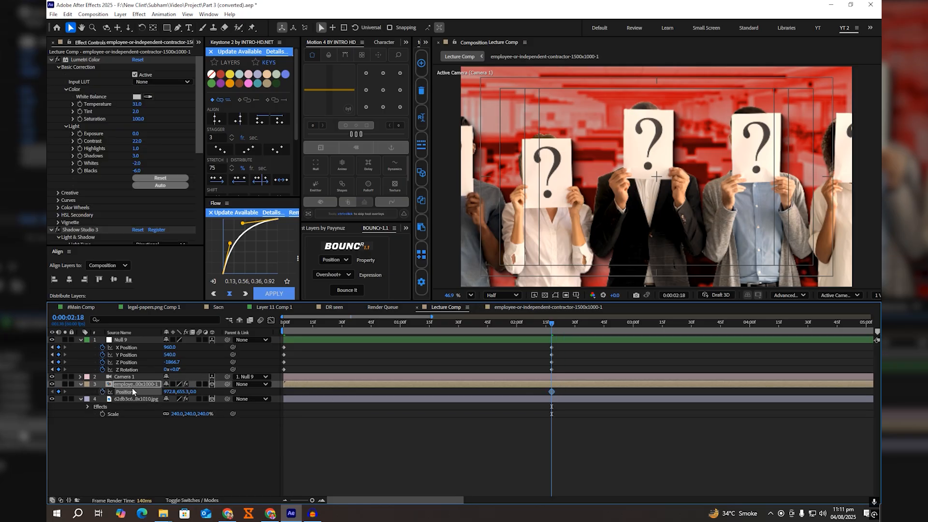
{"action": "key", "text": "Home"}
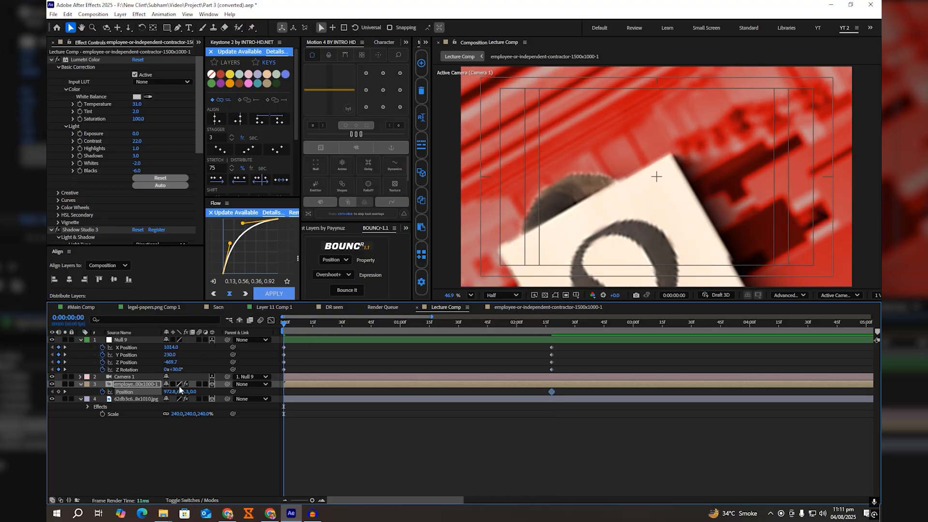
{"action": "left_click_drag", "start_coordinate": [184, 392], "coordinate": [282, 403]}
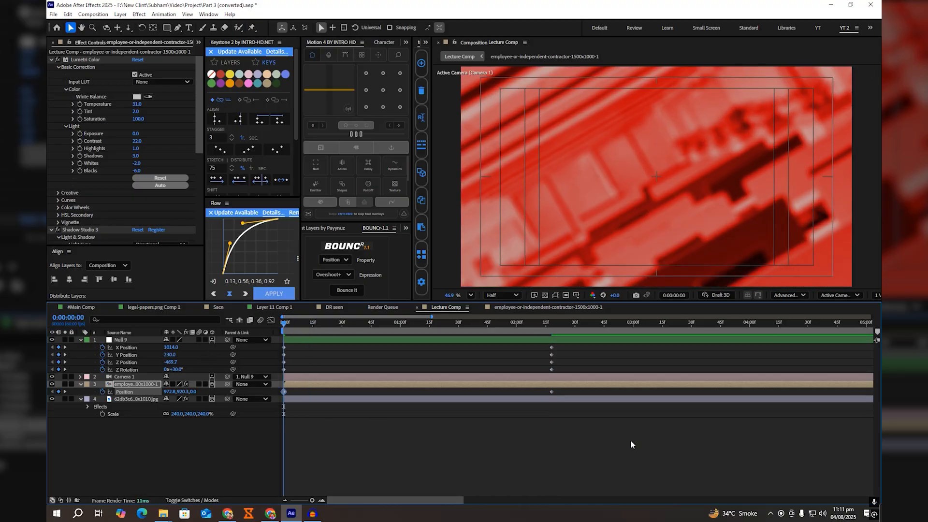
Step: Ease all keyframes of Null 9 and the people layer with Motion 4, using a fast start and a long slowdown
{"action": "left_click_drag", "start_coordinate": [630, 439], "coordinate": [292, 346]}
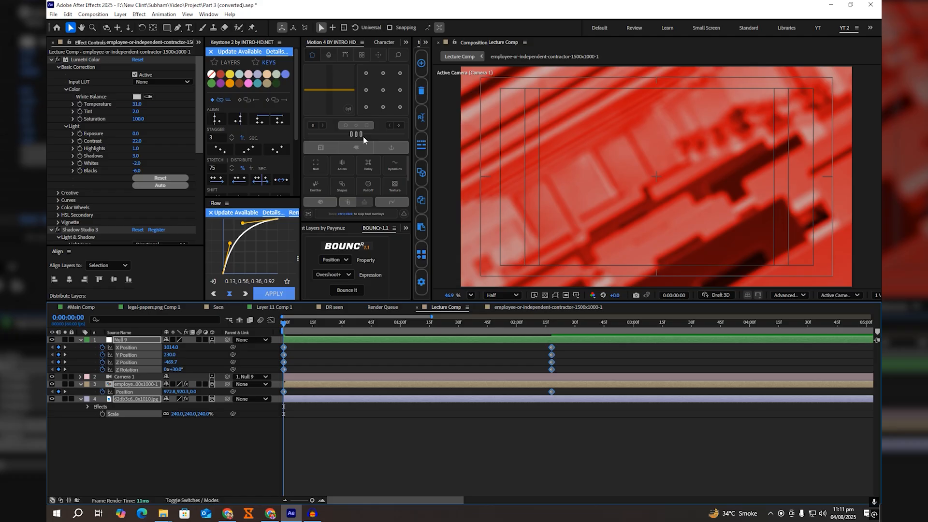
{"action": "left_click", "coordinate": [360, 151]}
{"action": "left_click_drag", "start_coordinate": [346, 134], "coordinate": [338, 137]}
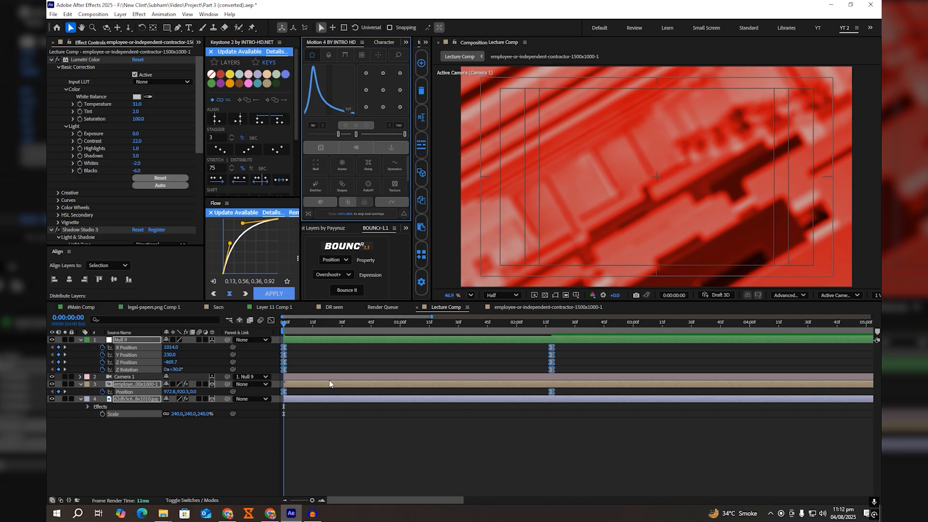
Step: Switch the Graph Editor to the speed graph, check the keyframes' easing curves, and return to the layer view
{"action": "left_click", "coordinate": [271, 321]}
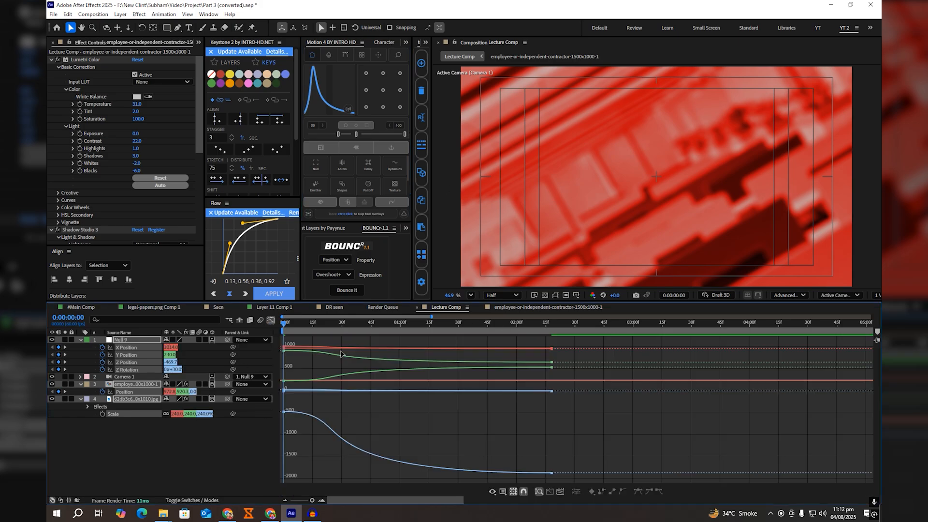
{"action": "left_click", "coordinate": [503, 492]}
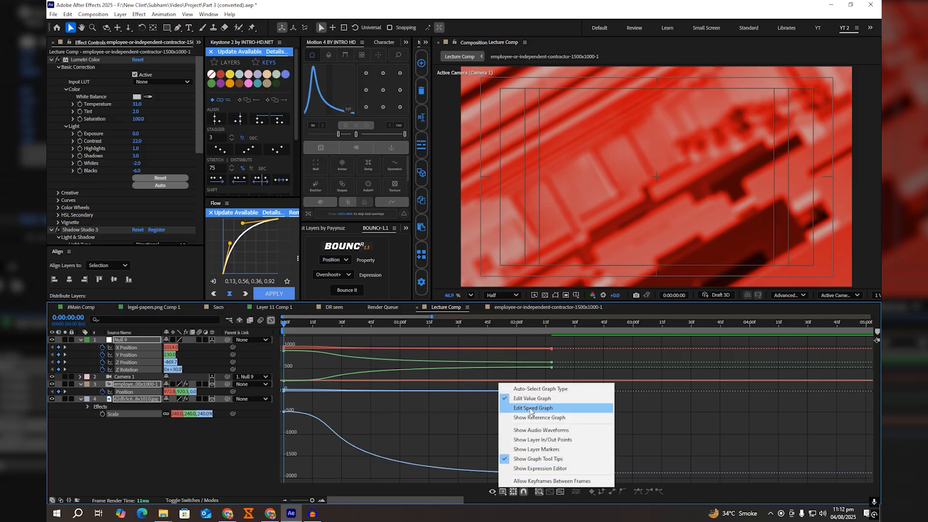
{"action": "left_click", "coordinate": [531, 408]}
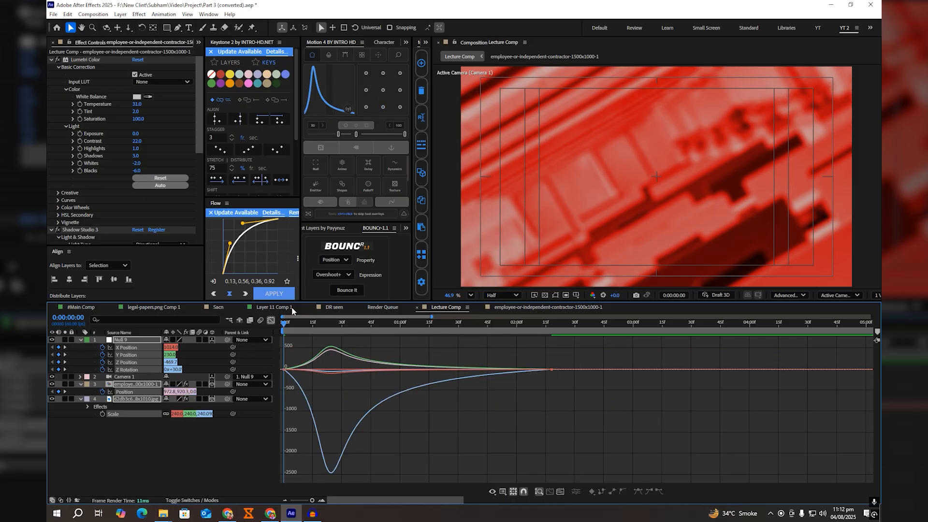
{"action": "left_click", "coordinate": [271, 321]}
{"action": "left_click", "coordinate": [402, 433]}
Step: Preview the camera move in Lecture Comp, inspect the frames around 0:00:01:05, and go back to #Main Comp
{"action": "key", "text": "space"}
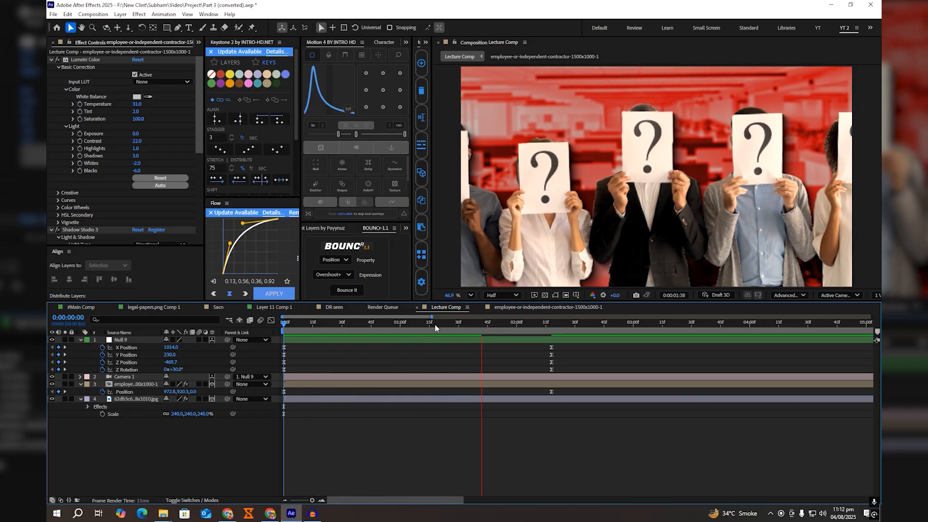
{"action": "left_click", "coordinate": [439, 323]}
{"action": "left_click_drag", "start_coordinate": [441, 326], "coordinate": [409, 330]}
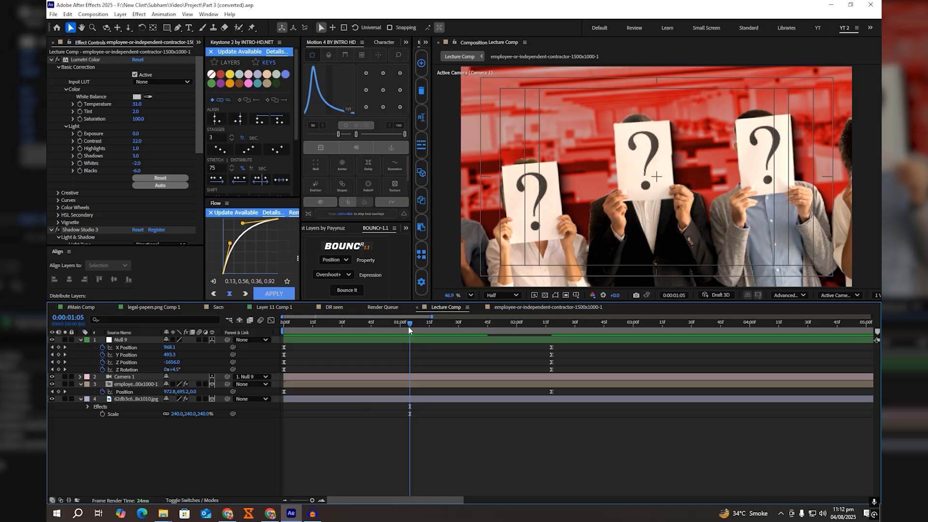
{"action": "left_click", "coordinate": [82, 307]}
{"action": "left_click", "coordinate": [443, 390]}
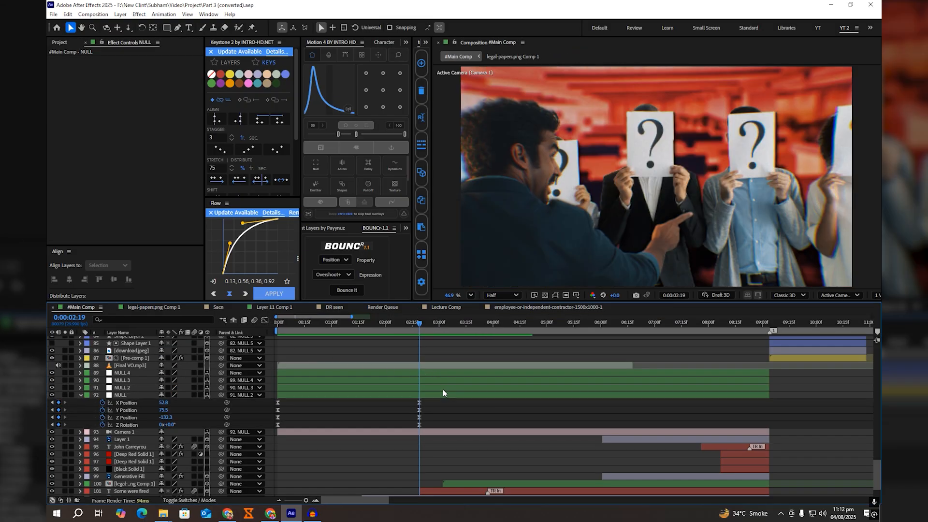
Step: Show NULL 2's keyframes in #Main Comp and inspect the camera move between 0:00:01:17 and 0:00:04:11
{"action": "key", "text": "u"}
{"action": "left_click", "coordinate": [366, 324]}
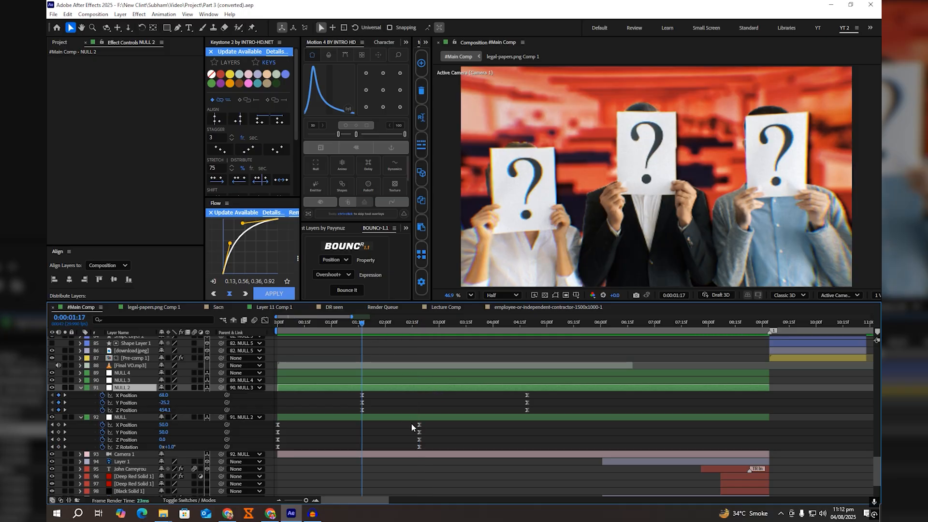
{"action": "scroll", "coordinate": [410, 424], "scroll_direction": "down", "scroll_amount": 1}
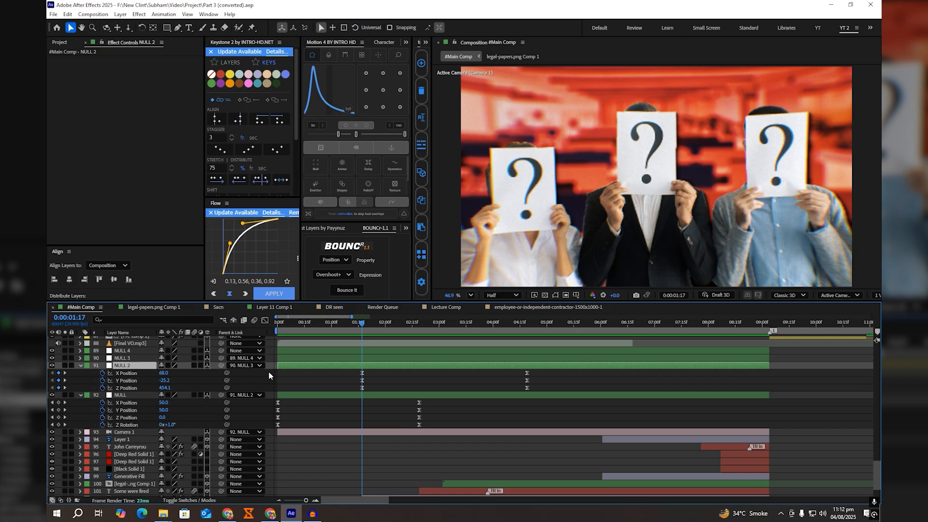
{"action": "left_click_drag", "start_coordinate": [370, 324], "coordinate": [512, 353]}
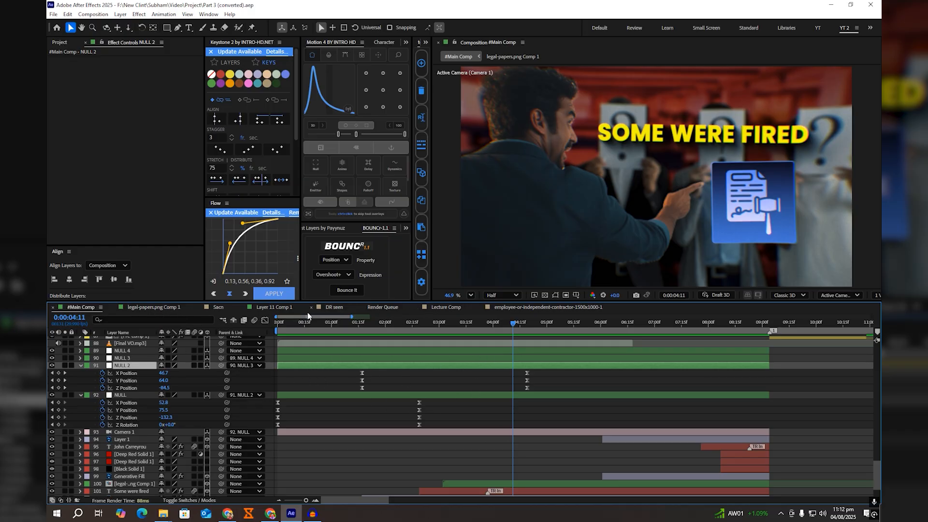
{"action": "left_click", "coordinate": [364, 324]}
Step: Duplicate Null 9 in Lecture Comp at 0:00:01:17 and remove the duplicate's X, Y, Z Position and Z Rotation keyframes
{"action": "left_click", "coordinate": [438, 310]}
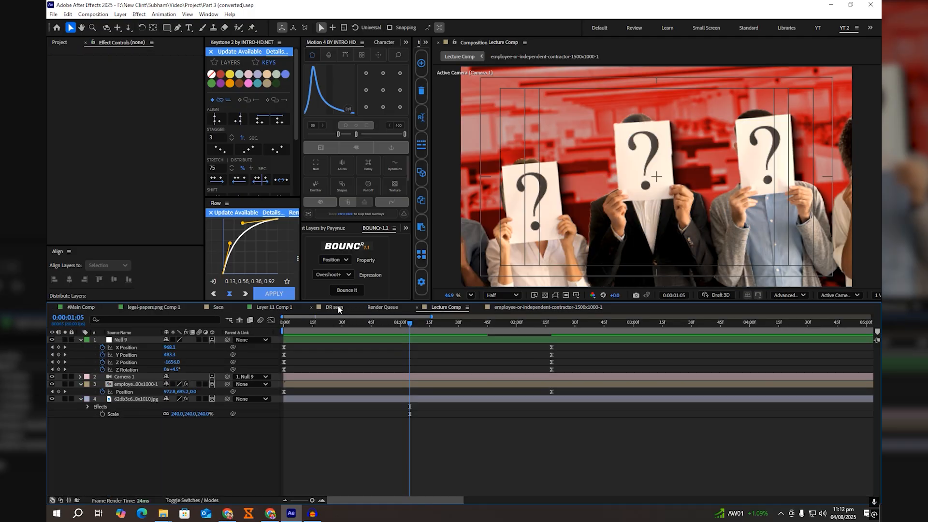
{"action": "left_click", "coordinate": [336, 309]}
{"action": "left_click", "coordinate": [434, 308]}
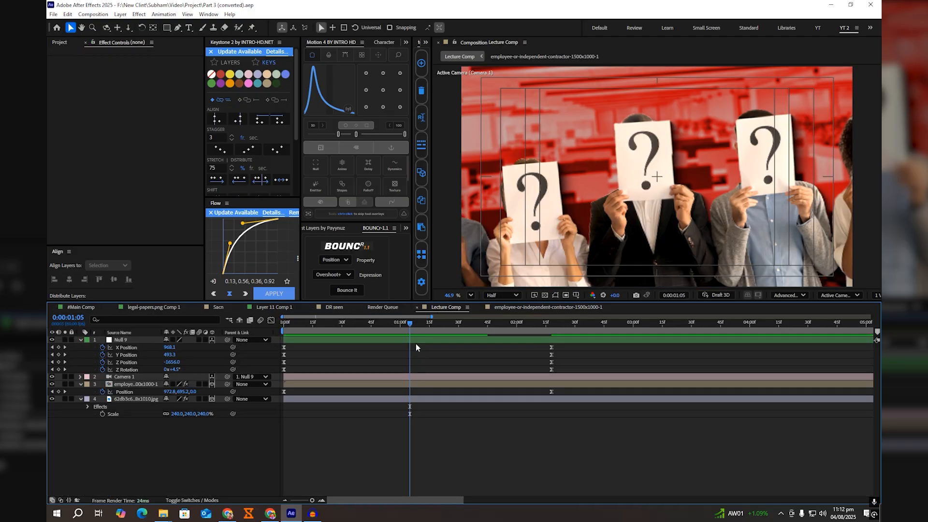
{"action": "left_click_drag", "start_coordinate": [413, 330], "coordinate": [433, 326]}
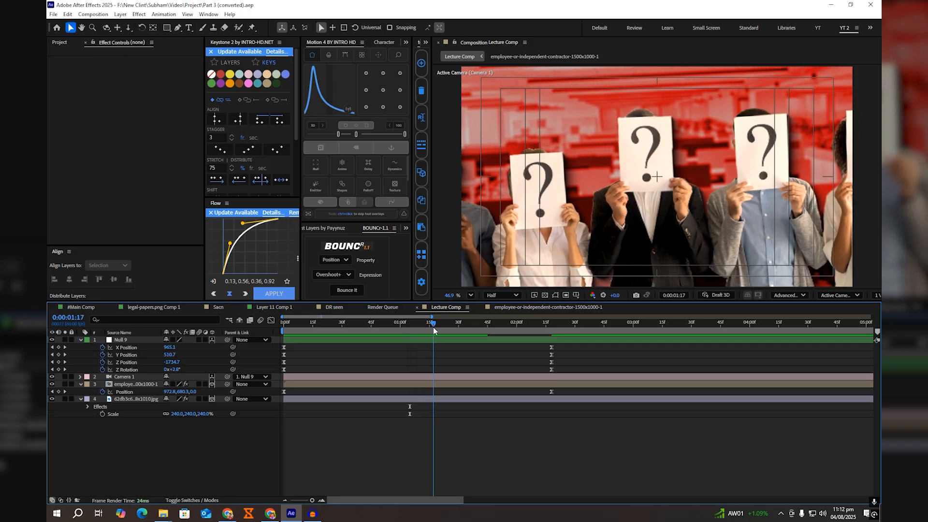
{"action": "left_click", "coordinate": [431, 340]}
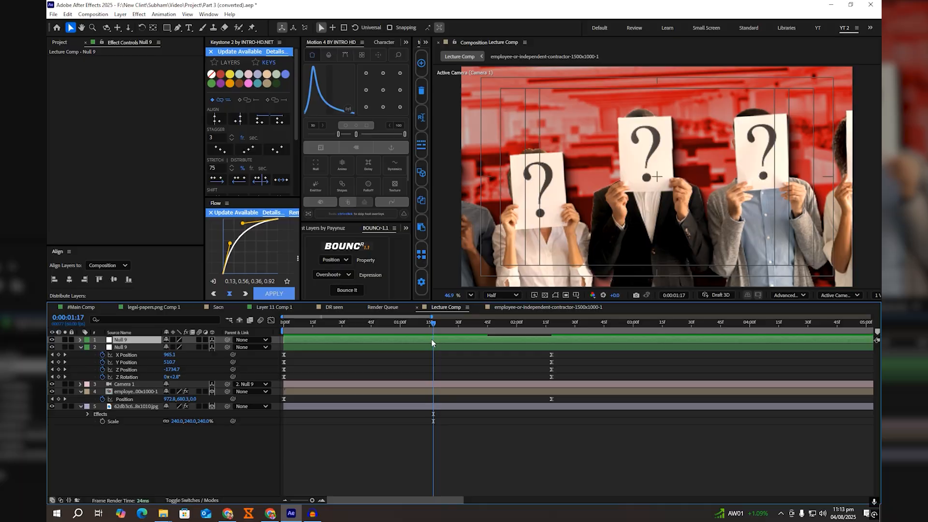
{"action": "key", "text": "ctrl+d"}
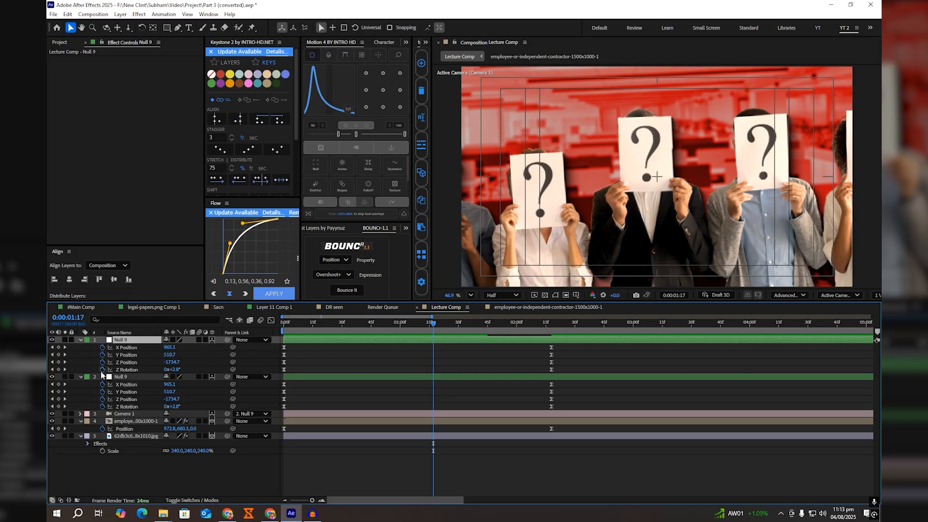
{"action": "left_click_drag", "start_coordinate": [102, 369], "coordinate": [103, 347]}
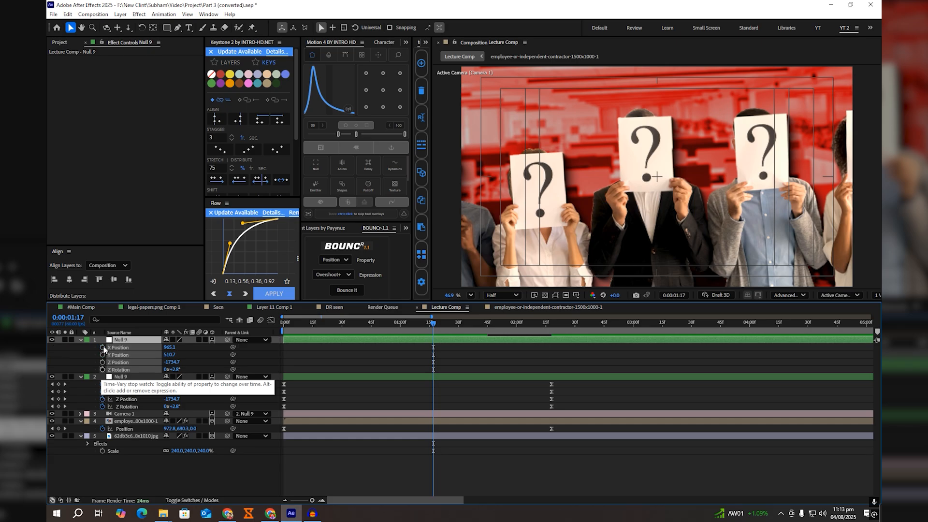
Step: Parent the original Null 9 to its duplicate and keyframe the duplicate's X, Y and Z Position at 0:00:01:17
{"action": "left_click_drag", "start_coordinate": [227, 376], "coordinate": [102, 347]}
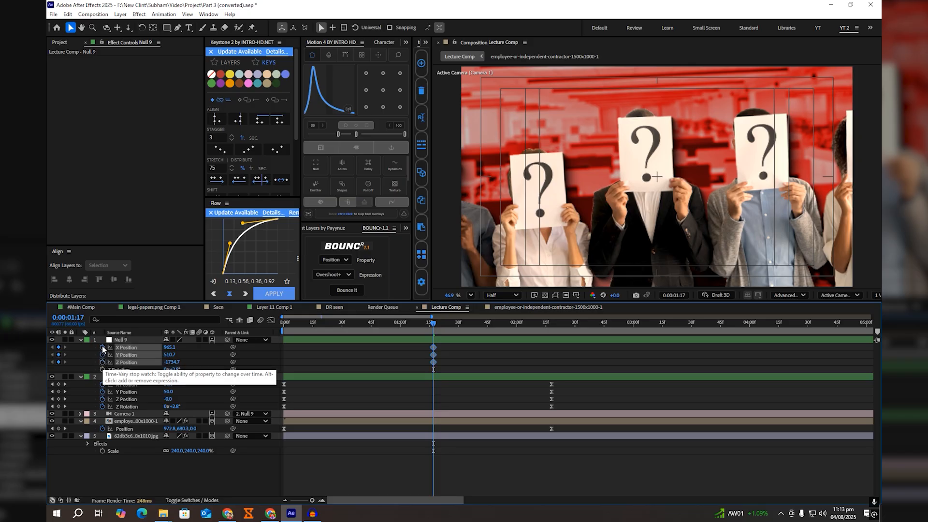
{"action": "left_click", "coordinate": [109, 341]}
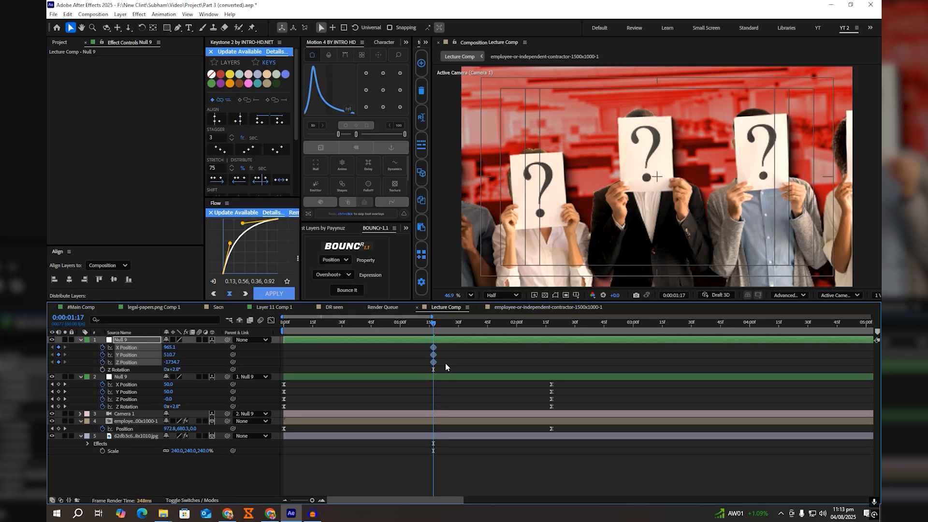
{"action": "left_click_drag", "start_coordinate": [445, 364], "coordinate": [416, 340]}
{"action": "left_click", "coordinate": [546, 350]}
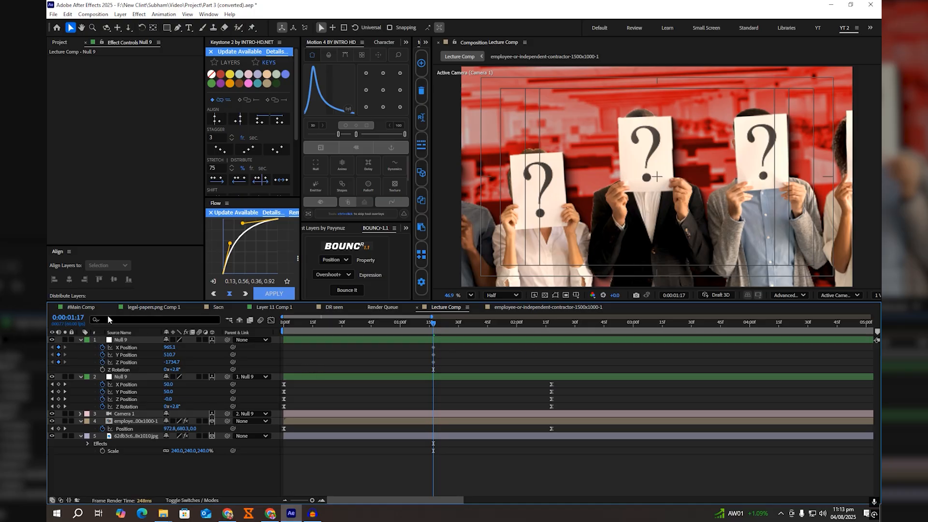
Step: Check #Main Comp's ending keyframe, and at 0:00:04:19 in Lecture Comp set the duplicate null's position to X 860.1, Y 671.7, Z -2534.7
{"action": "left_click", "coordinate": [80, 307]}
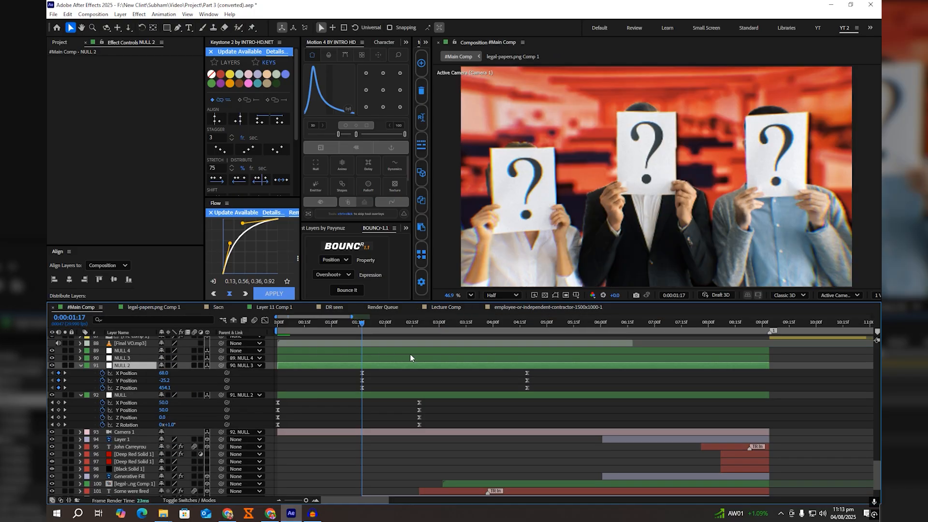
{"action": "left_click", "coordinate": [527, 323]}
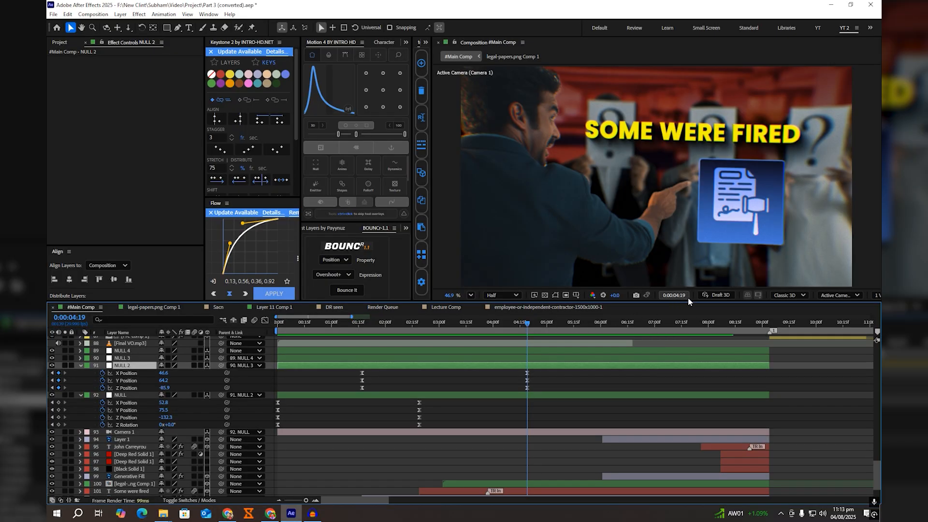
{"action": "left_click", "coordinate": [437, 308]}
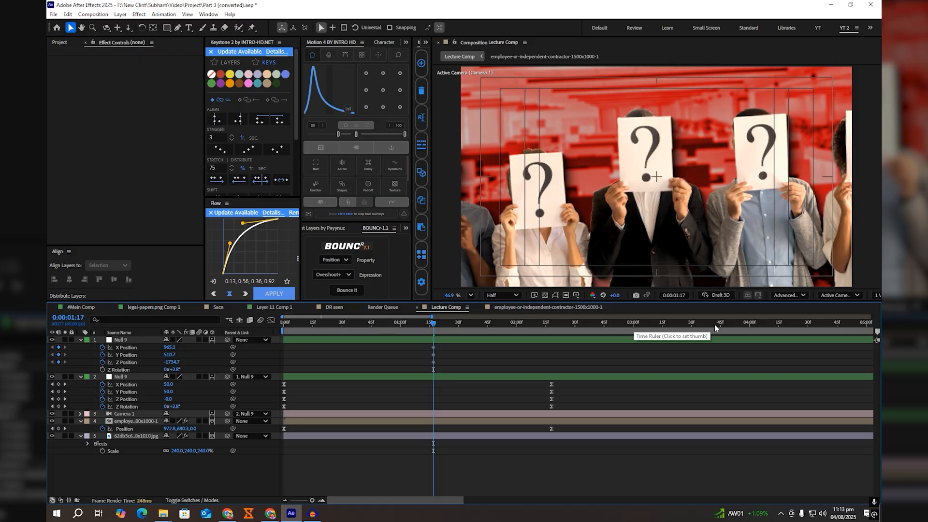
{"action": "left_click", "coordinate": [776, 325]}
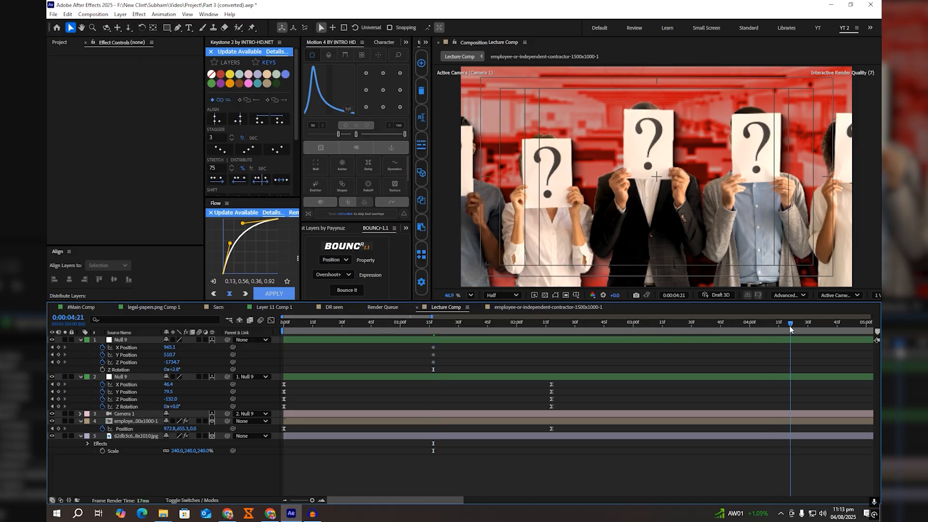
{"action": "left_click_drag", "start_coordinate": [776, 325], "coordinate": [786, 327]}
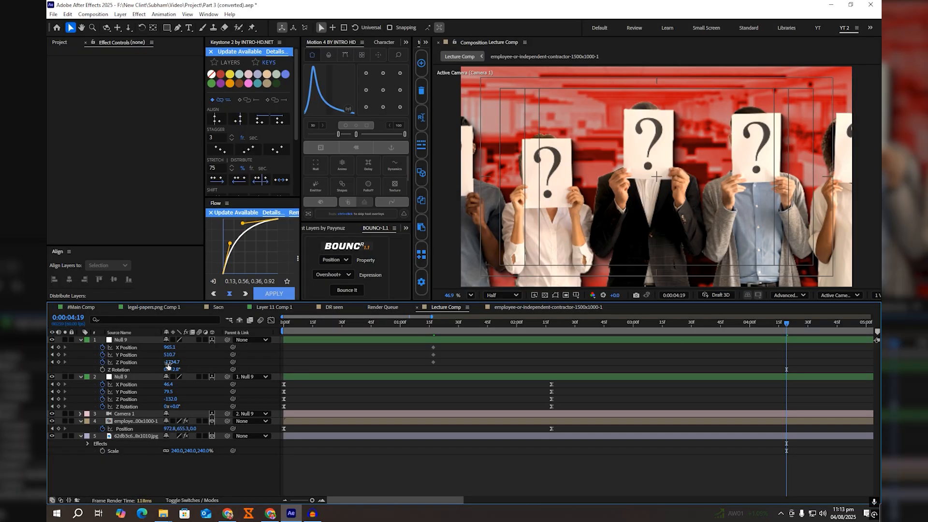
{"action": "left_click_drag", "start_coordinate": [172, 362], "coordinate": [243, 358]}
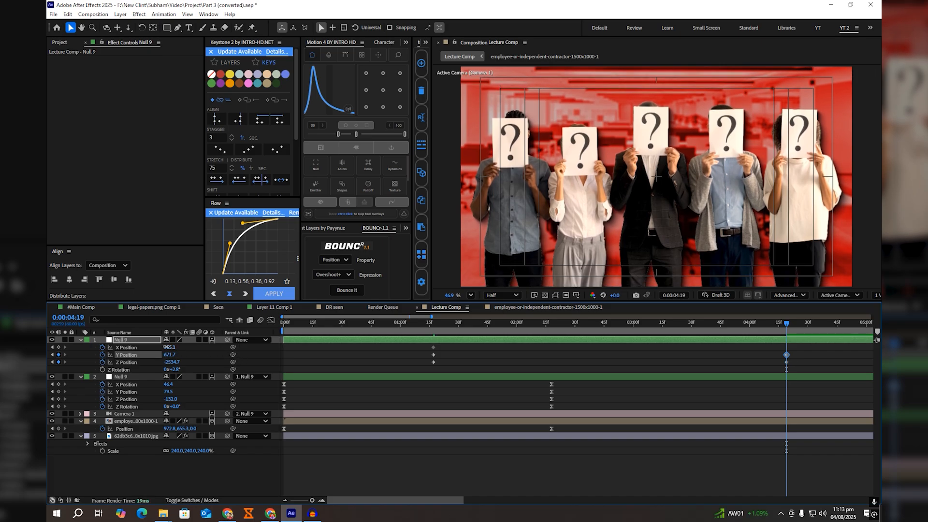
{"action": "left_click_drag", "start_coordinate": [169, 348], "coordinate": [125, 348]}
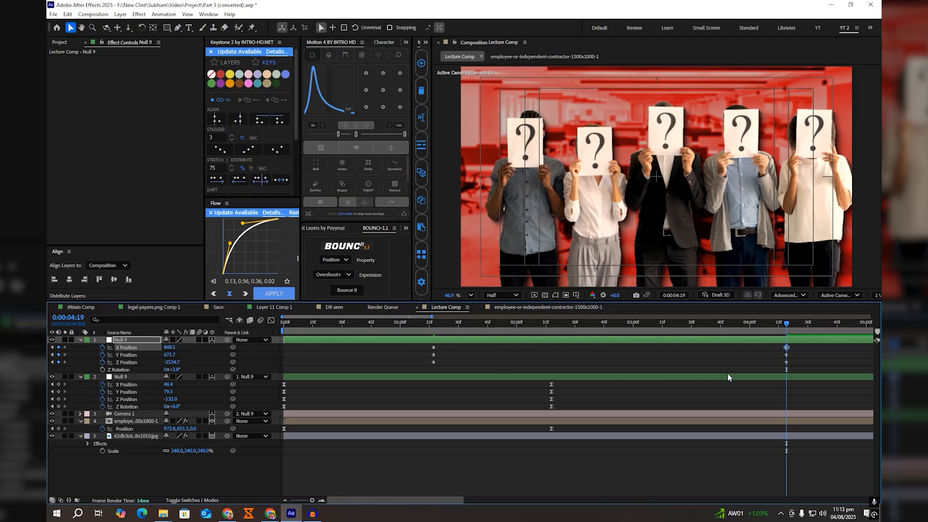
Step: Ease the duplicate null's position keyframes at 0:00:01:17 and 0:00:04:19 with Motion 4, using a fast start and a long slowdown
{"action": "left_click_drag", "start_coordinate": [792, 368], "coordinate": [404, 330]}
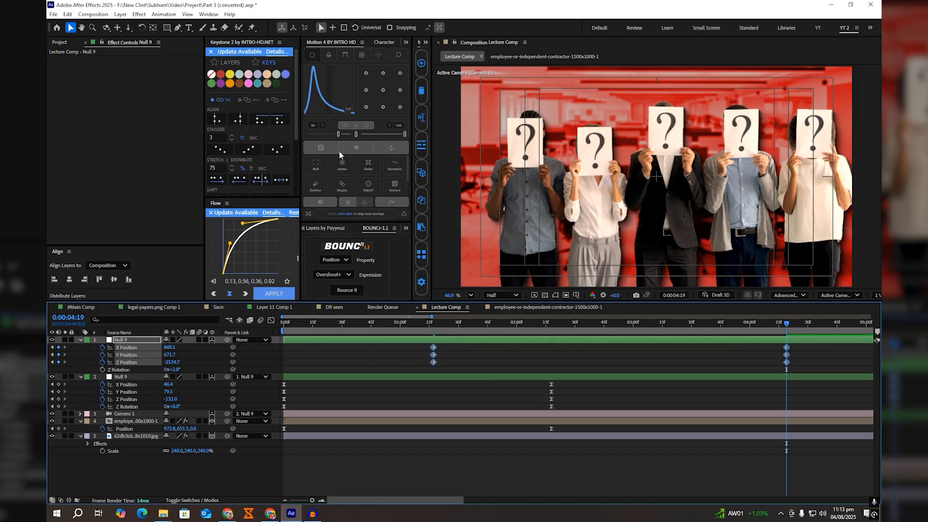
{"action": "left_click_drag", "start_coordinate": [334, 135], "coordinate": [331, 137]}
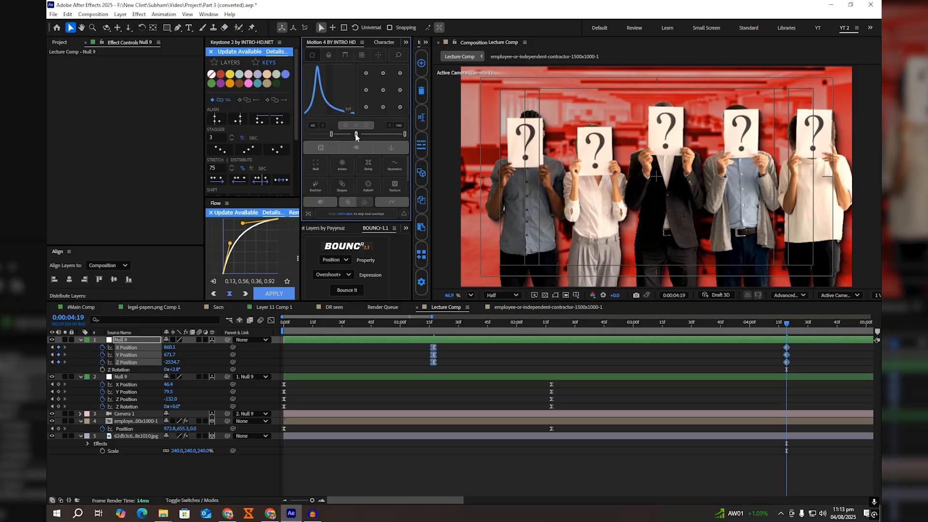
{"action": "left_click_drag", "start_coordinate": [420, 327], "coordinate": [483, 332]}
{"action": "key", "text": "k"}
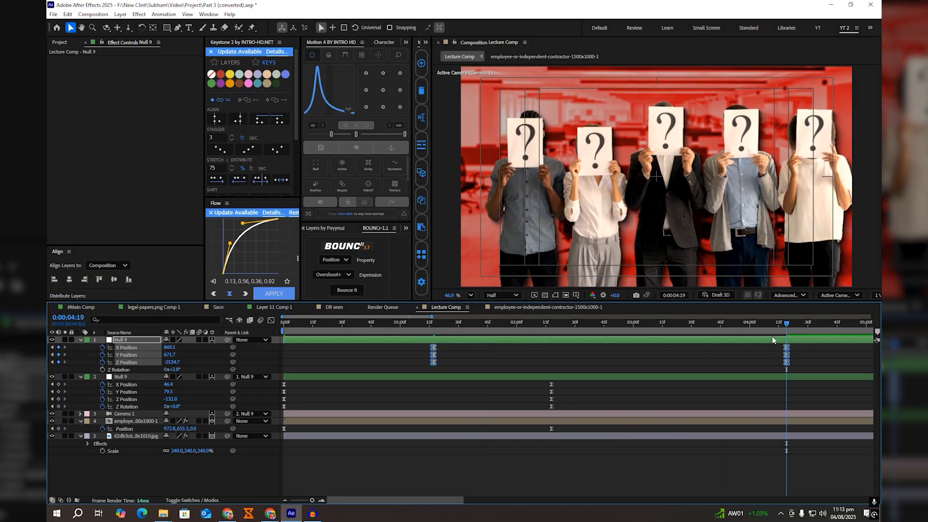
Step: Identify the pointing man's Layer 2 in #Main Comp by toggling its visibility, and copy it
{"action": "left_click", "coordinate": [81, 307]}
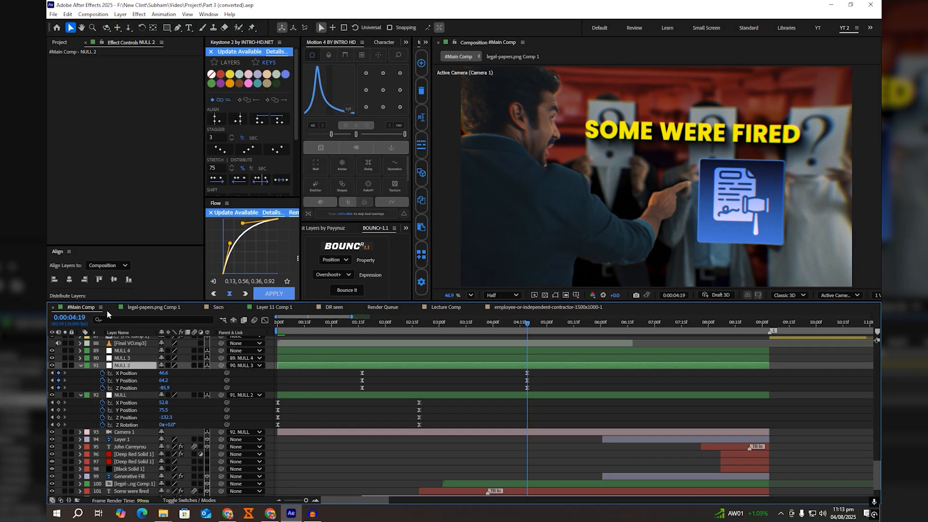
{"action": "scroll", "coordinate": [501, 413], "scroll_direction": "down", "scroll_amount": 2}
{"action": "left_click", "coordinate": [427, 464]}
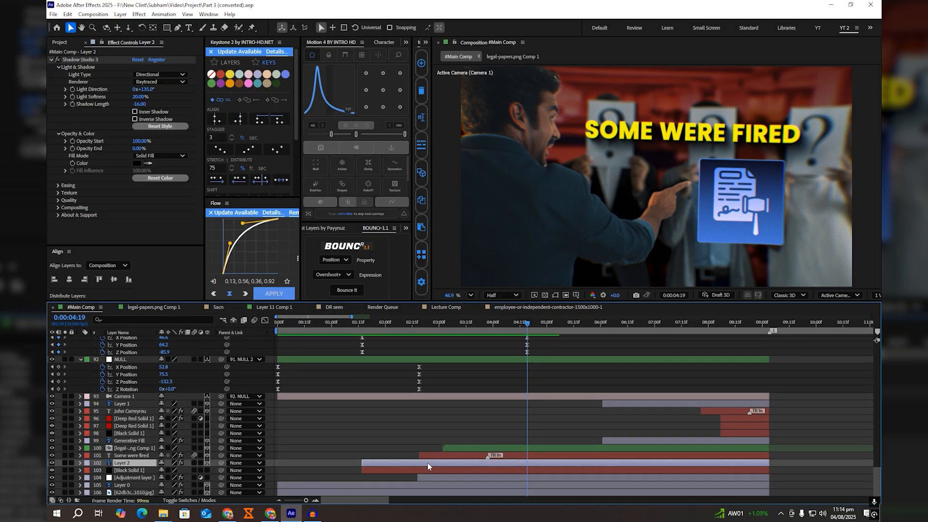
{"action": "left_click", "coordinate": [52, 463]}
{"action": "left_click", "coordinate": [52, 462]}
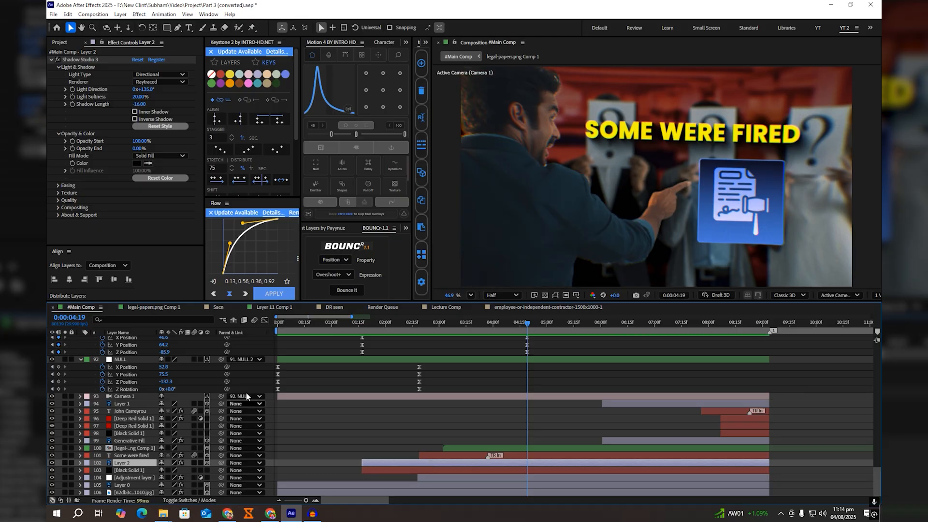
Step: Paste the pointing man layer into Lecture Comp directly above the people layer, starting at 0:00:01:17
{"action": "left_click", "coordinate": [526, 307]}
{"action": "left_click", "coordinate": [457, 307]}
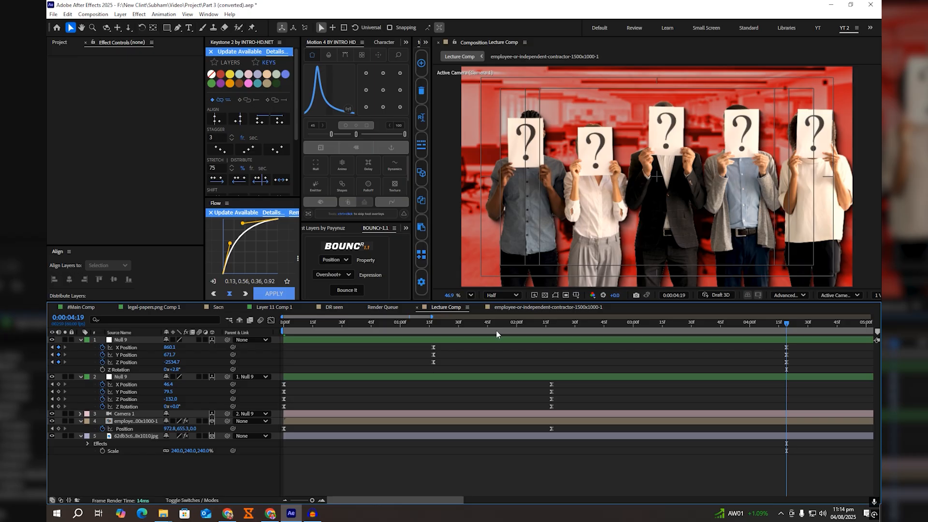
{"action": "left_click", "coordinate": [433, 324]}
{"action": "left_click", "coordinate": [436, 423]}
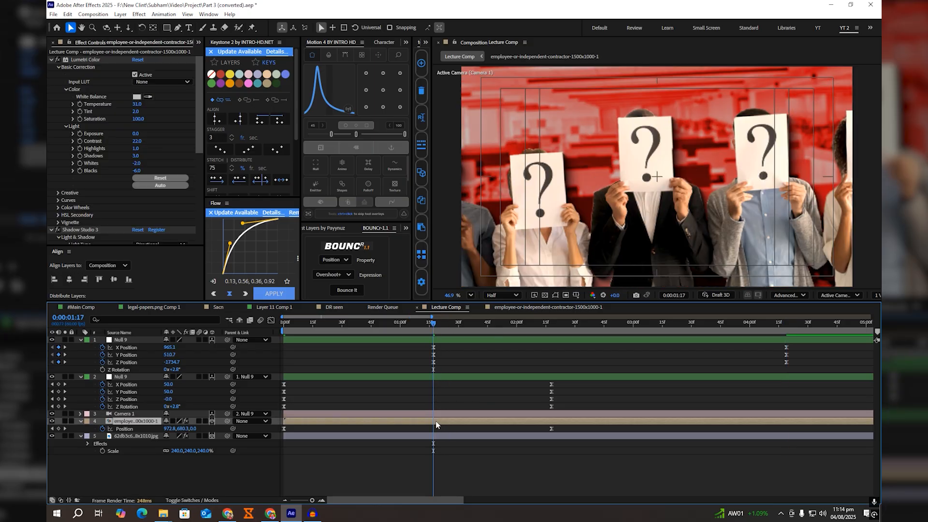
{"action": "key", "text": "ctrl+v"}
{"action": "left_click_drag", "start_coordinate": [471, 420], "coordinate": [439, 420]}
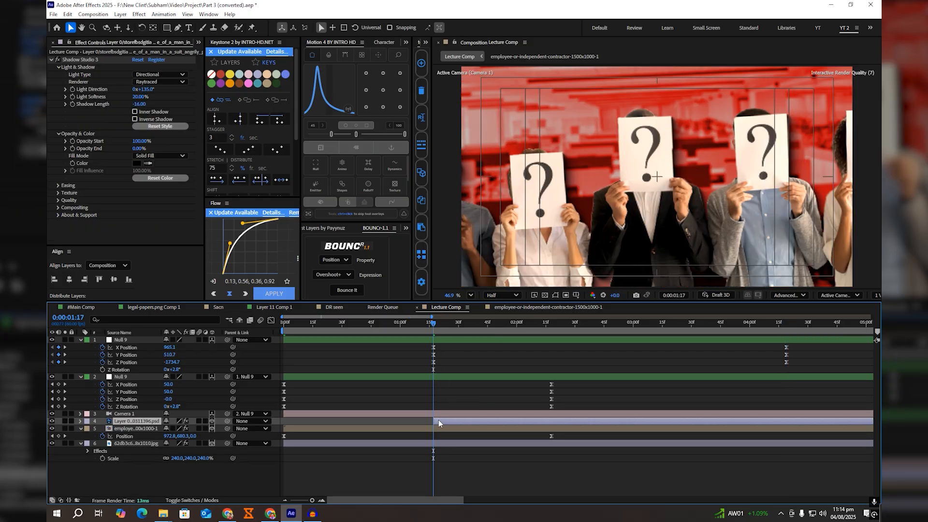
Step: At 0:00:04:19, set the parent null's Z Position to -2275.7 with the Top view shown beside the camera view, and restore the single view
{"action": "left_click_drag", "start_coordinate": [714, 324], "coordinate": [787, 332]}
{"action": "key", "text": "ctrl+v"}
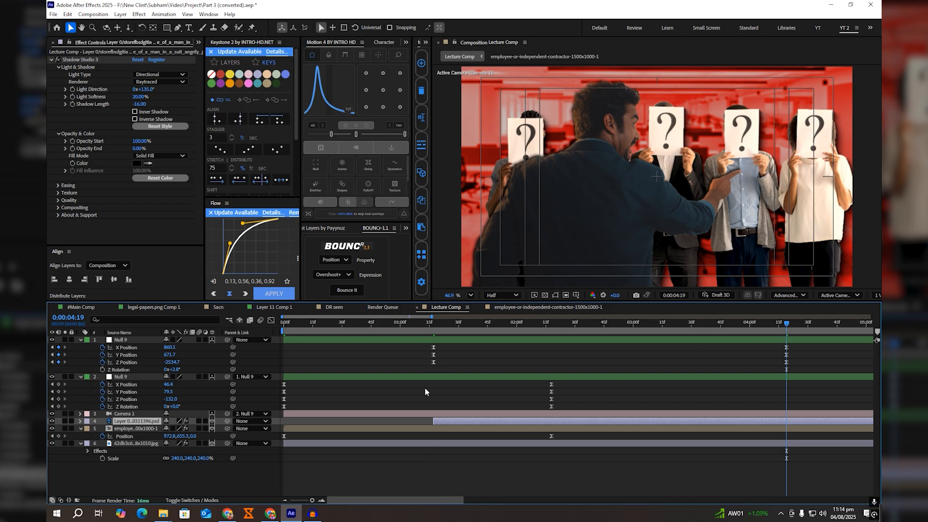
{"action": "left_click", "coordinate": [877, 295]}
{"action": "left_click", "coordinate": [859, 314]}
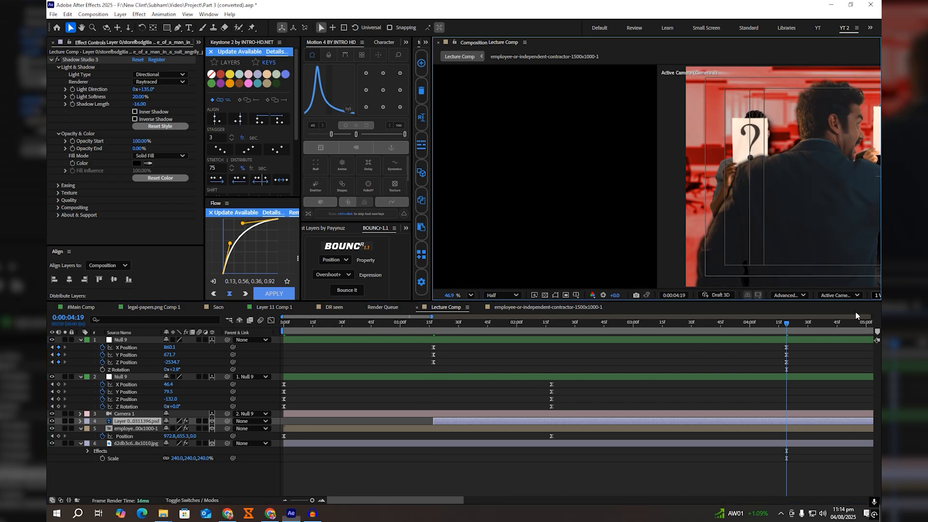
{"action": "left_click_drag", "start_coordinate": [553, 252], "coordinate": [564, 222]}
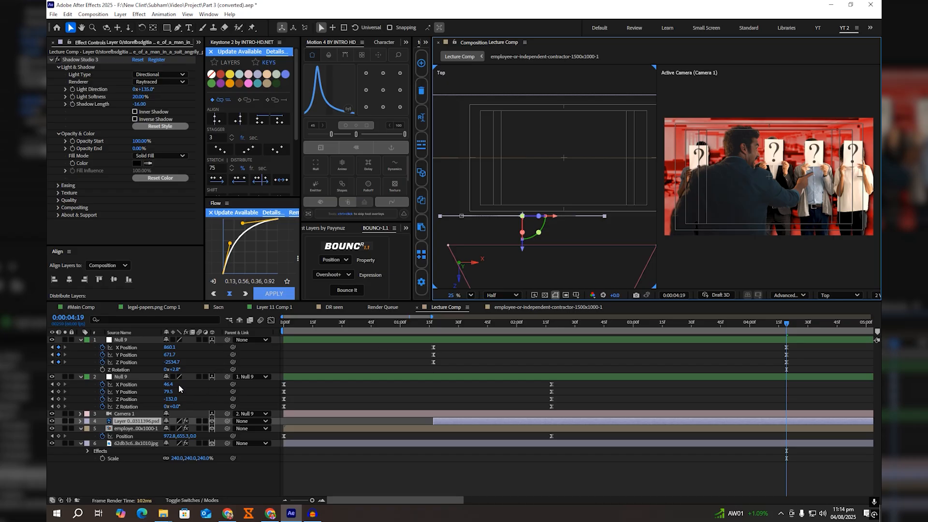
{"action": "left_click_drag", "start_coordinate": [172, 362], "coordinate": [287, 358]}
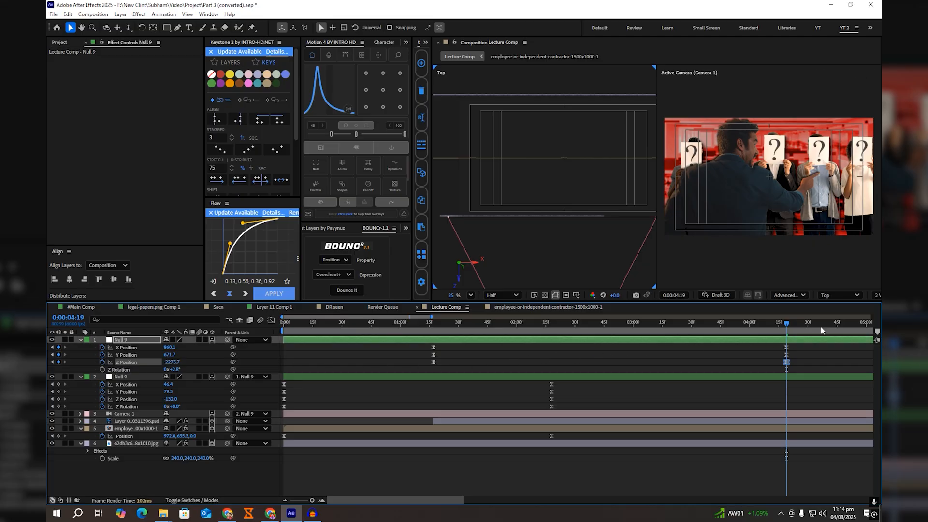
{"action": "left_click", "coordinate": [876, 296]}
{"action": "left_click", "coordinate": [871, 304]}
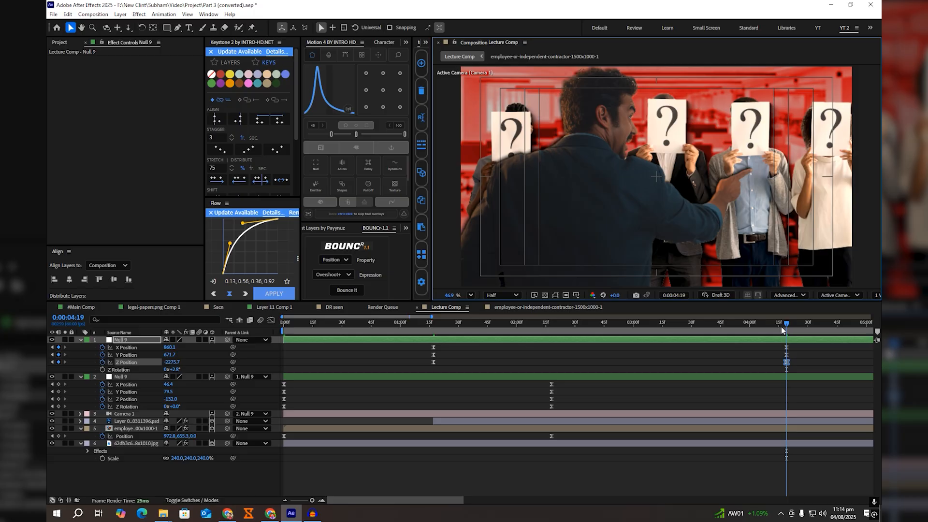
Step: Scrub back through the camera move in Lecture Comp and preview it from the first frame
{"action": "left_click_drag", "start_coordinate": [786, 323], "coordinate": [505, 323]}
{"action": "key", "text": "Home"}
{"action": "key", "text": "space"}
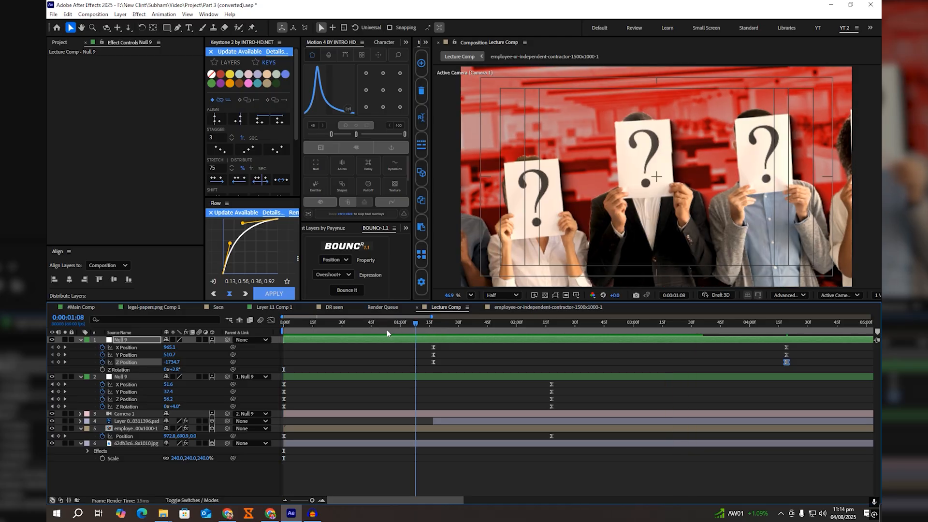
{"action": "key", "text": "space"}
Step: Stop the preview and add the Lumetri Color effect to the pointing man layer, expanding its Basic Correction settings
{"action": "key", "text": "space"}
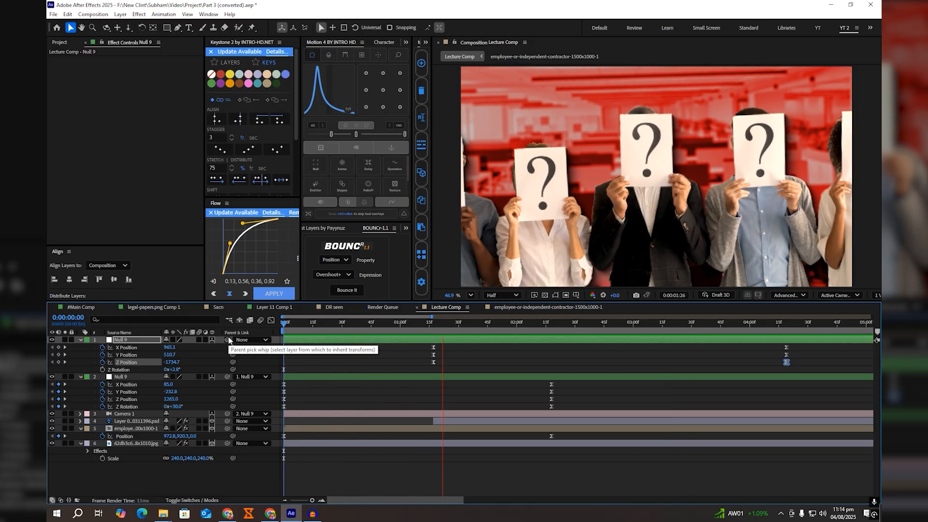
{"action": "key", "text": "space"}
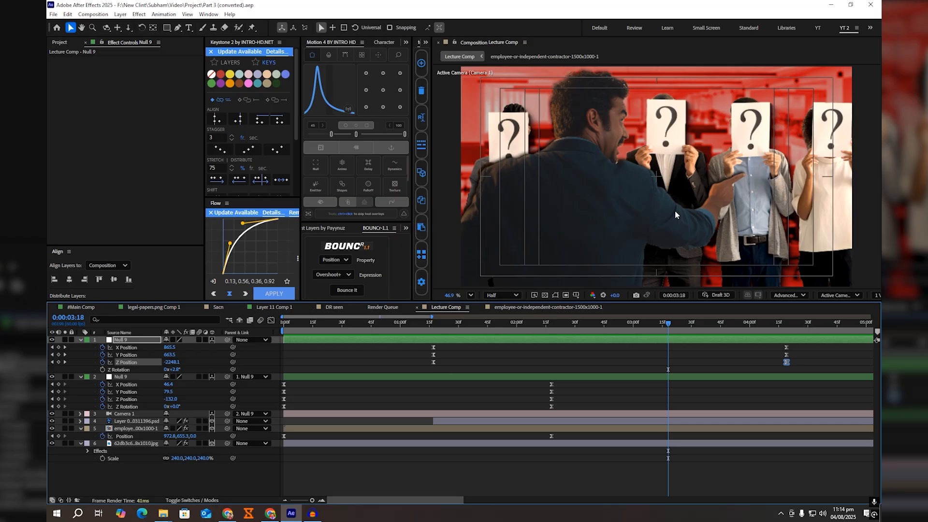
{"action": "left_click", "coordinate": [663, 421]}
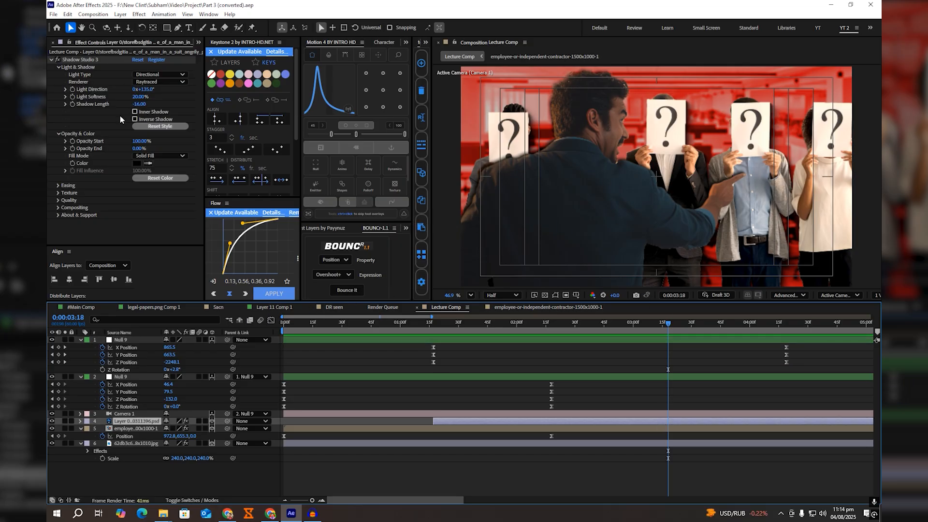
{"action": "key", "text": "ctrl+space"}
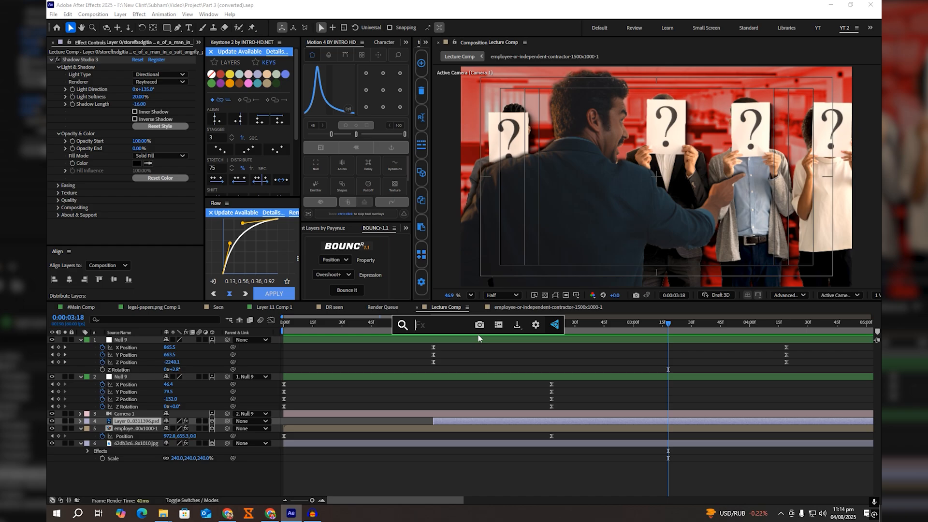
{"action": "type", "text": "lumetri"}
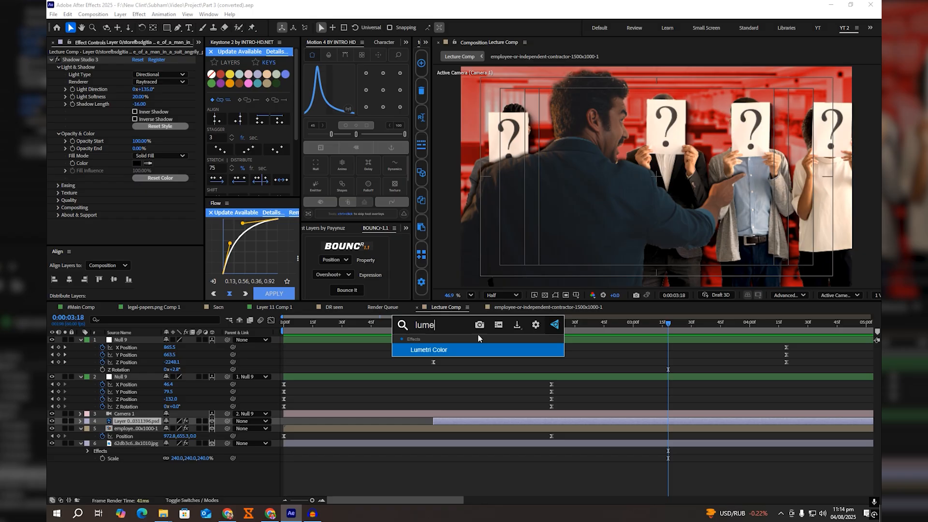
{"action": "key", "text": "Return"}
{"action": "left_click", "coordinate": [58, 187]}
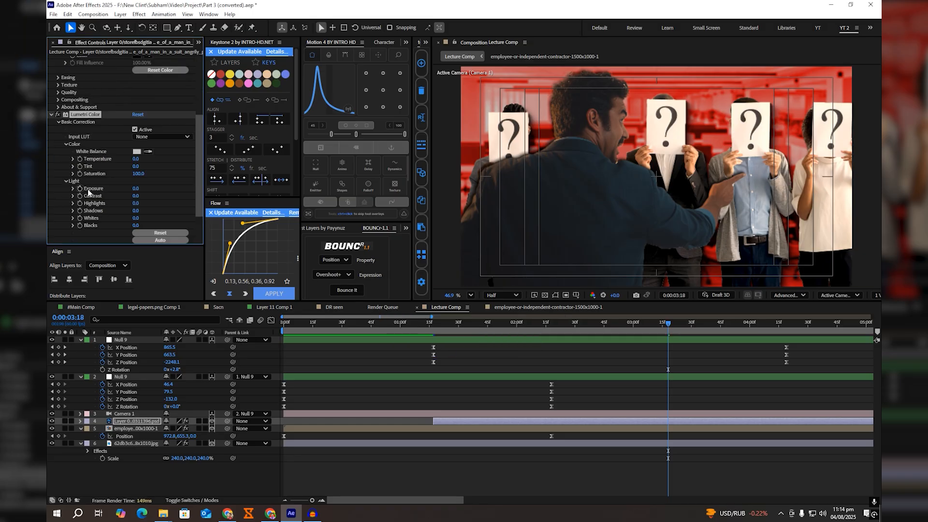
Step: Set the pointing man's Lumetri exposure to 0.5, contrast 6, temperature 16, tint 9, shadows 2, whites 23 and blacks -12
{"action": "scroll", "coordinate": [132, 150], "scroll_direction": "down", "scroll_amount": 3}
{"action": "left_click", "coordinate": [134, 152]}
{"action": "type", "text": "0.3"}
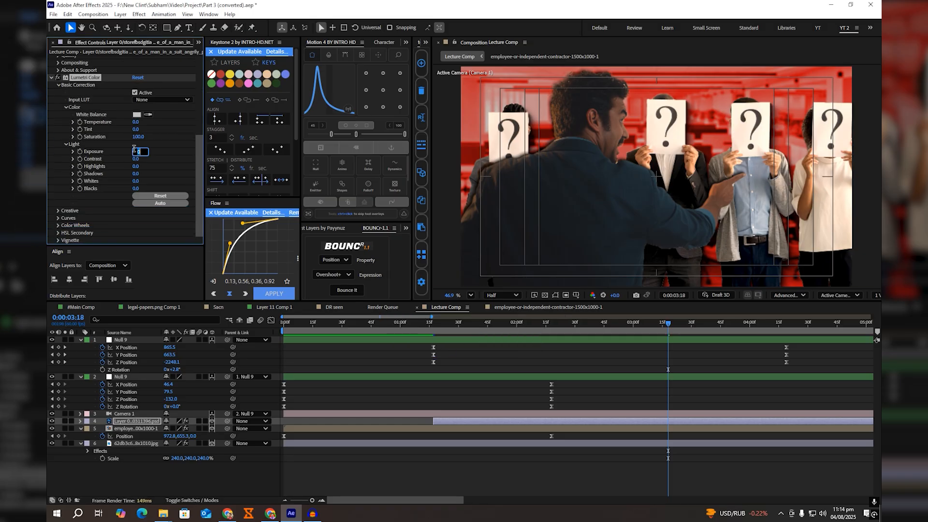
{"action": "key", "text": "ctrl+Up"}
{"action": "key", "text": "Return"}
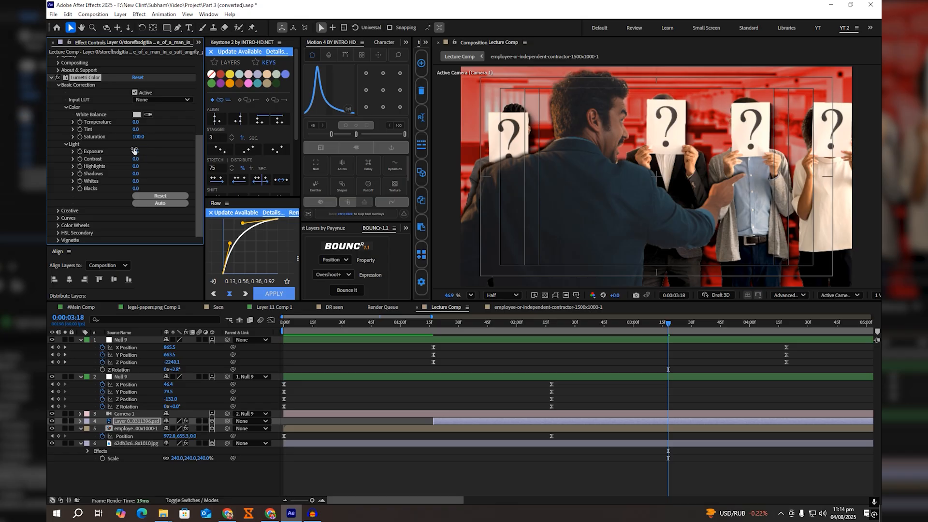
{"action": "left_click_drag", "start_coordinate": [138, 160], "coordinate": [141, 160]}
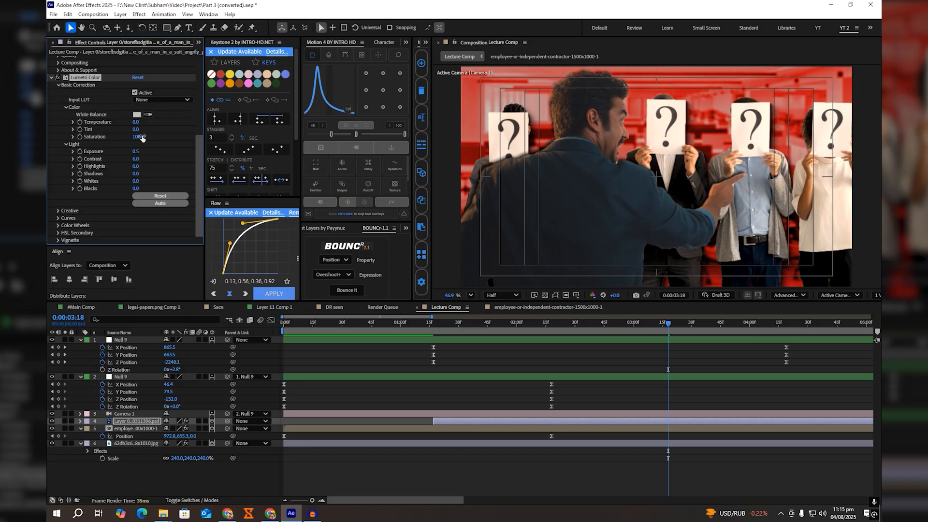
{"action": "mouse_move", "coordinate": [136, 122]}
{"action": "left_mouse_down"}
{"action": "mouse_move", "coordinate": [149, 125]}
{"action": "mouse_move", "coordinate": [144, 134]}
{"action": "left_mouse_up"}
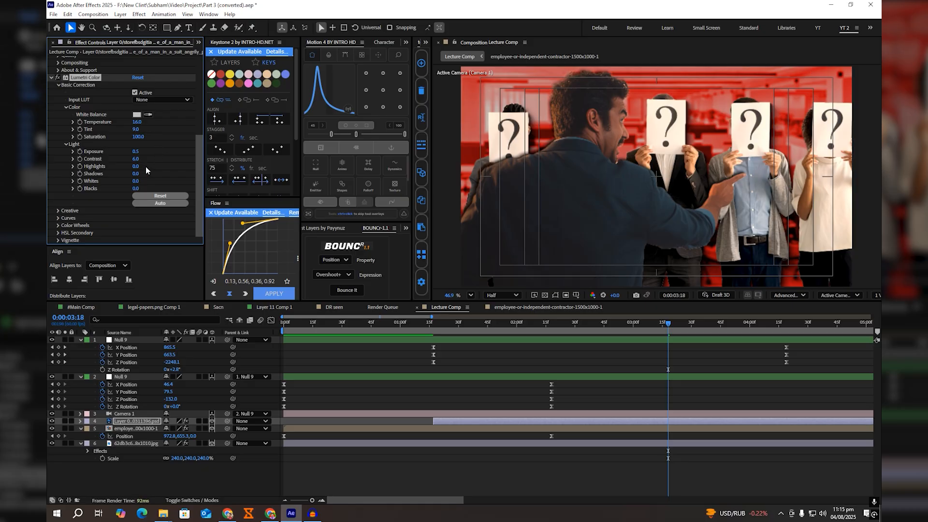
{"action": "mouse_move", "coordinate": [136, 173]}
{"action": "left_mouse_down"}
{"action": "mouse_move", "coordinate": [146, 181]}
{"action": "mouse_move", "coordinate": [133, 187]}
{"action": "left_mouse_up"}
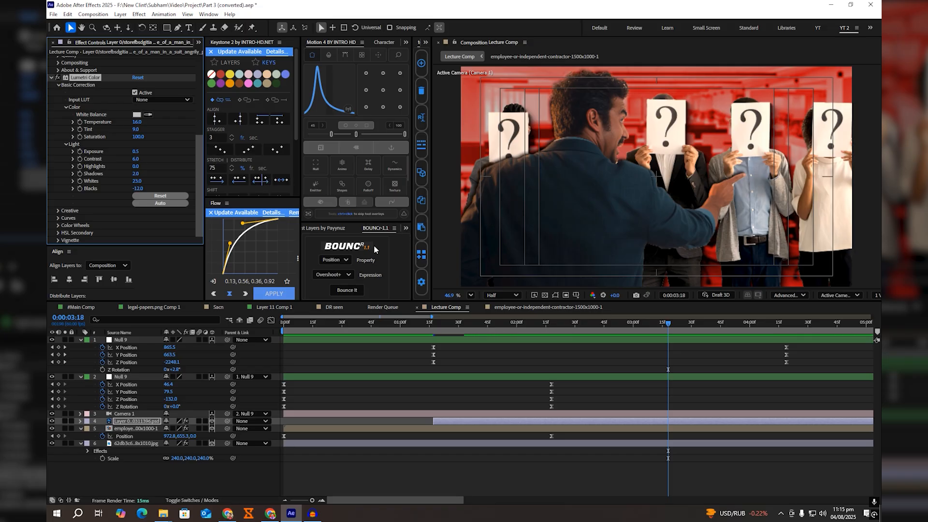
Step: In #Main Comp, reveal NULL 3's position keyframes, scrub through its camera move from 0:00:03:02, and return to Lecture Comp
{"action": "left_click", "coordinate": [94, 309]}
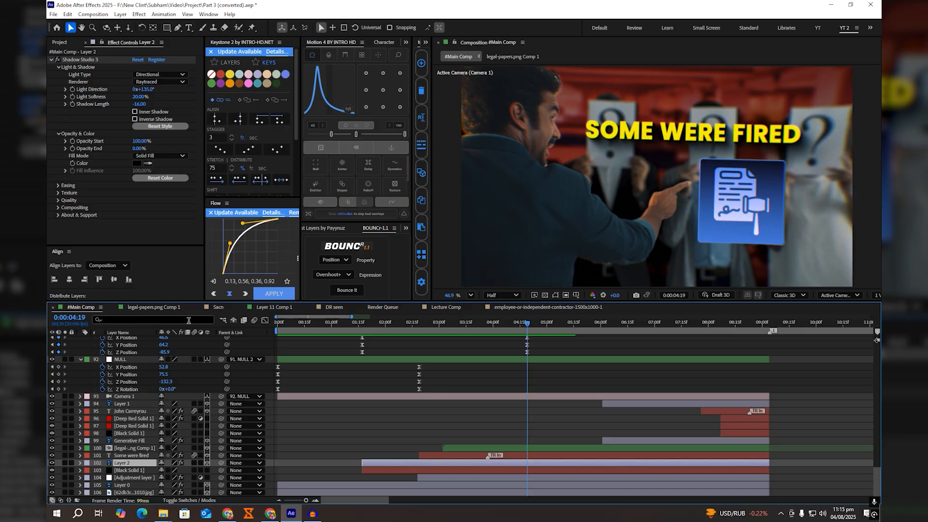
{"action": "scroll", "coordinate": [561, 387], "scroll_direction": "up", "scroll_amount": 3}
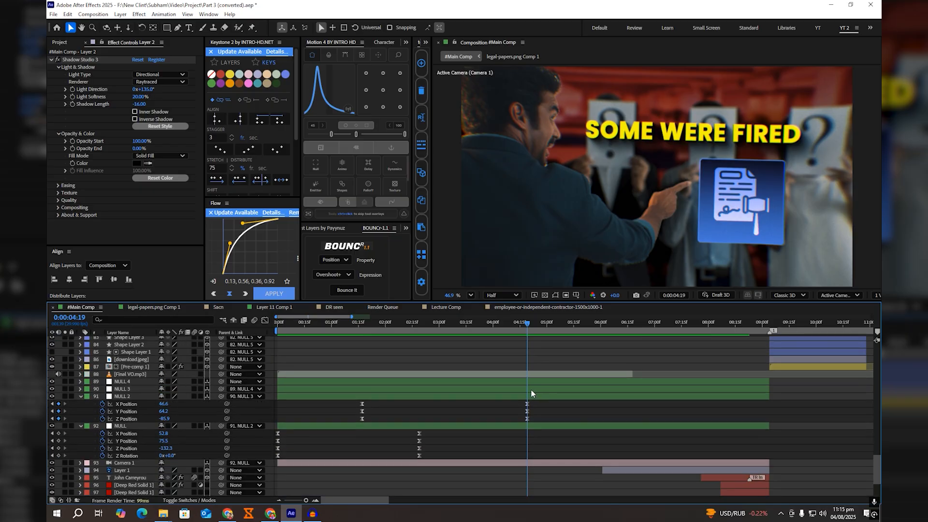
{"action": "left_click", "coordinate": [531, 389]}
{"action": "key", "text": "u"}
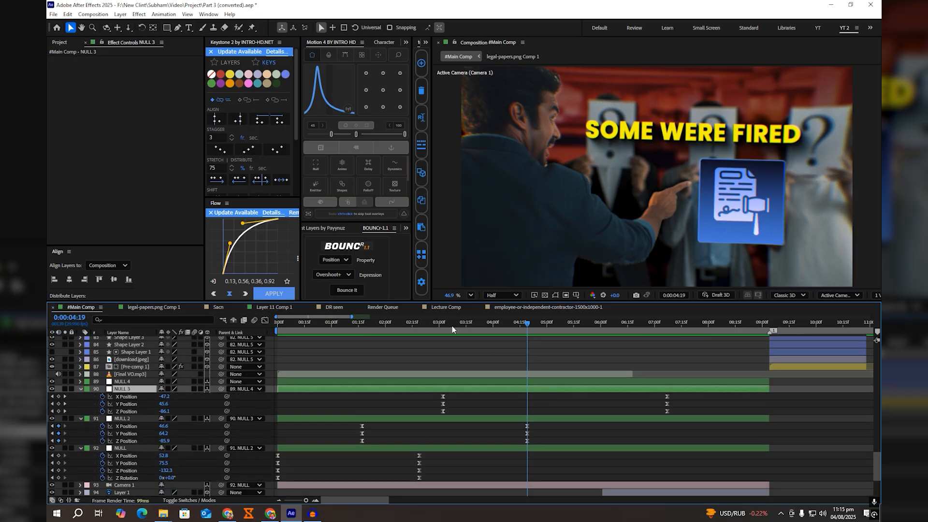
{"action": "left_click_drag", "start_coordinate": [450, 323], "coordinate": [443, 323]}
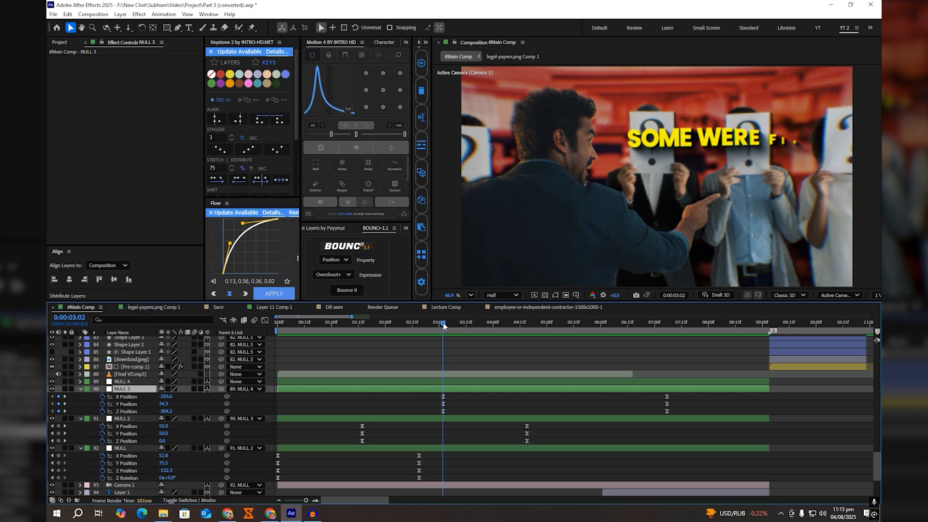
{"action": "left_click_drag", "start_coordinate": [443, 325], "coordinate": [622, 348]}
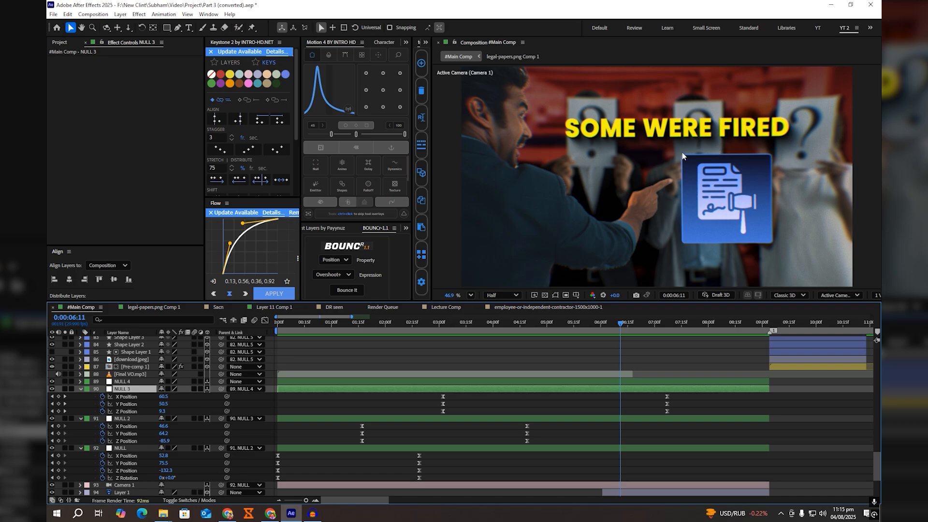
{"action": "left_click", "coordinate": [444, 324]}
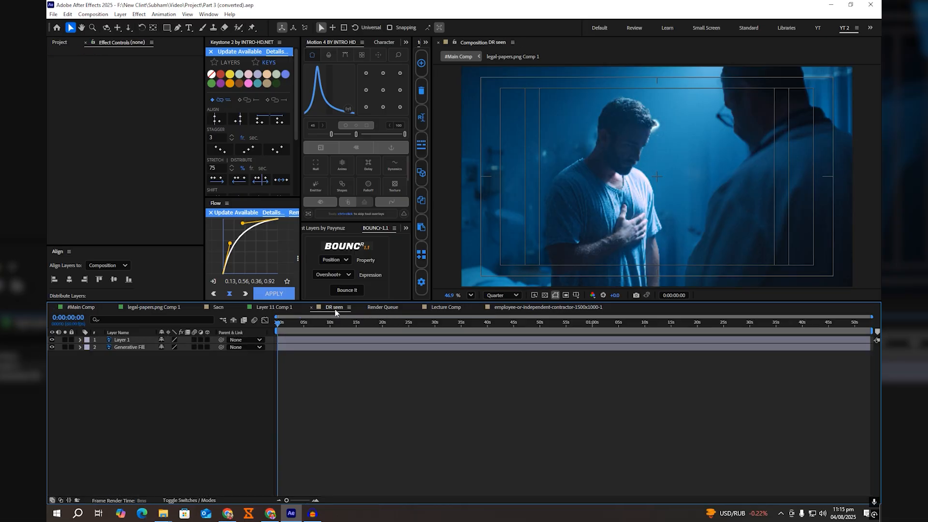
{"action": "left_click", "coordinate": [336, 307]}
{"action": "left_click", "coordinate": [442, 307]}
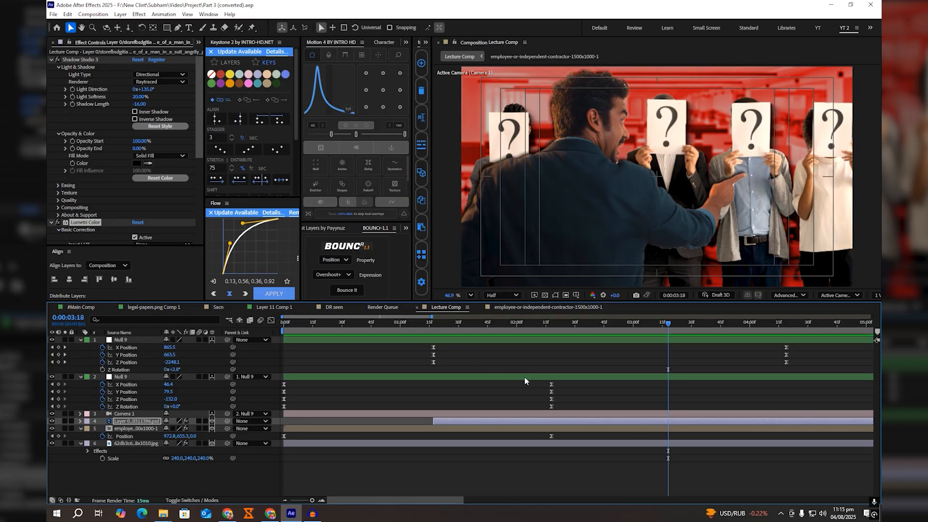
Step: At 0:00:03:02, duplicate the top null as a parent for the original, with fresh X, Y and Z Position keyframes
{"action": "scroll", "coordinate": [739, 412], "scroll_direction": "down", "scroll_amount": 3}
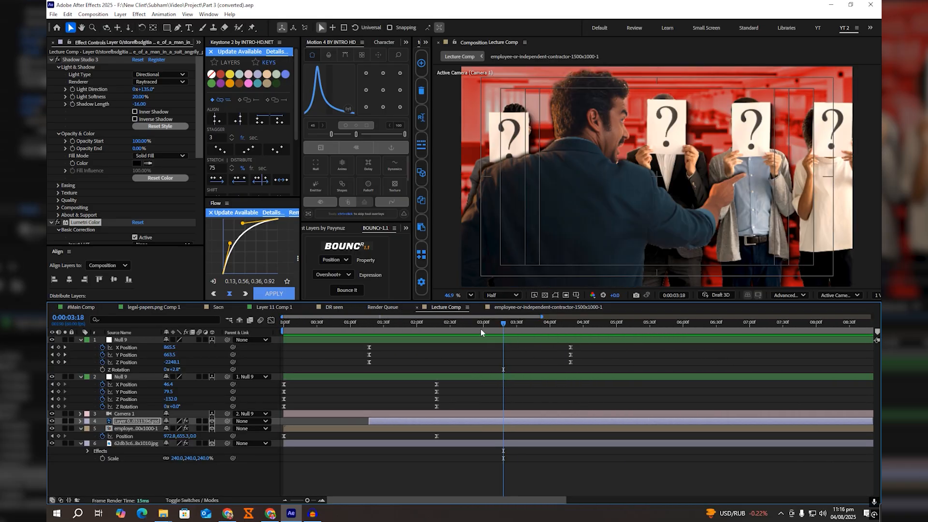
{"action": "mouse_move", "coordinate": [480, 328]}
{"action": "left_mouse_down"}
{"action": "mouse_move", "coordinate": [494, 328]}
{"action": "mouse_move", "coordinate": [485, 327]}
{"action": "left_mouse_up"}
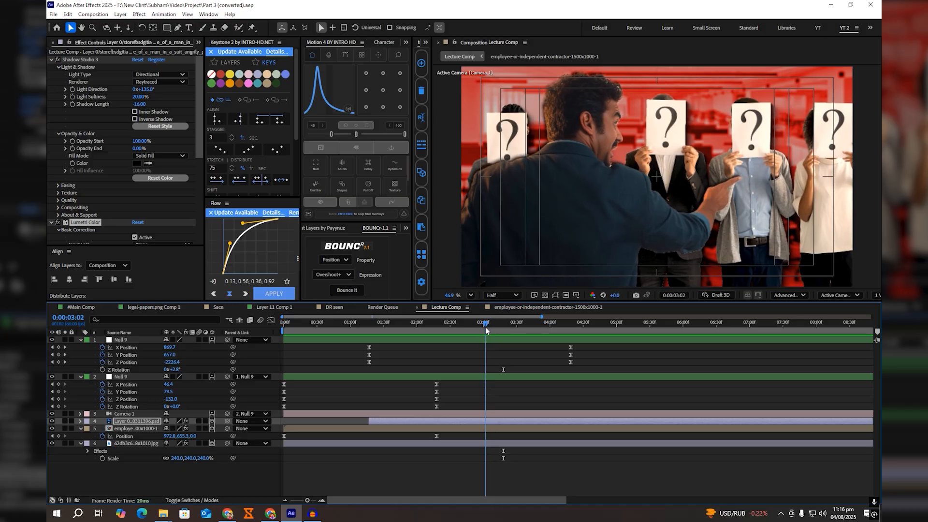
{"action": "key", "text": "minus"}
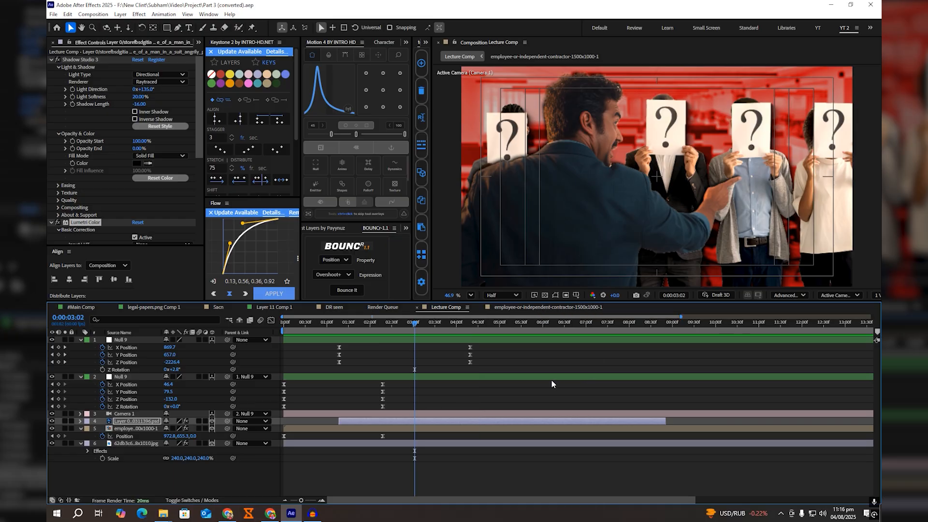
{"action": "left_click", "coordinate": [442, 344]}
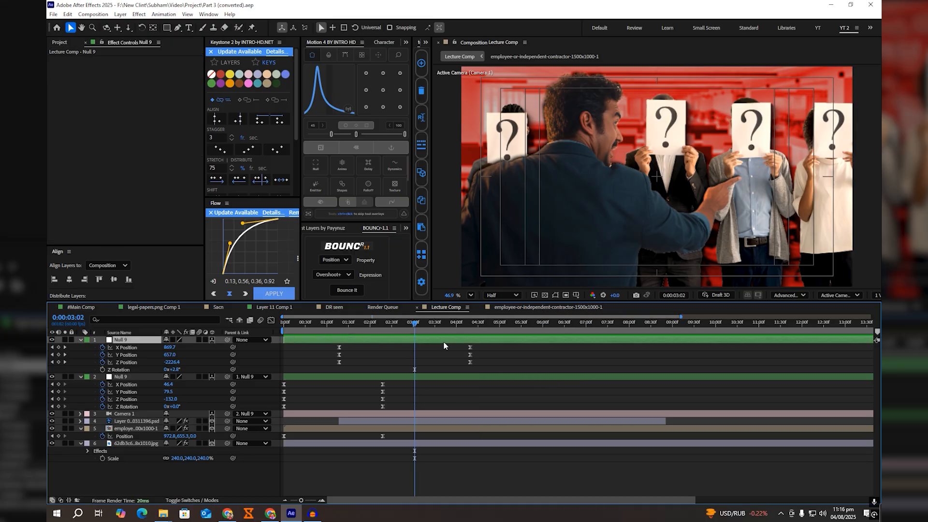
{"action": "key", "text": "ctrl+d"}
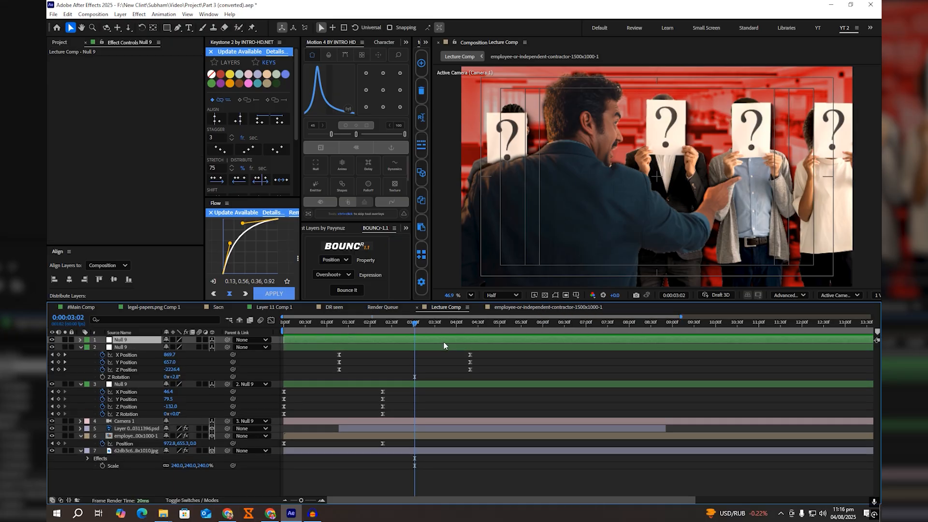
{"action": "key", "text": "u"}
{"action": "left_click_drag", "start_coordinate": [102, 362], "coordinate": [102, 348]}
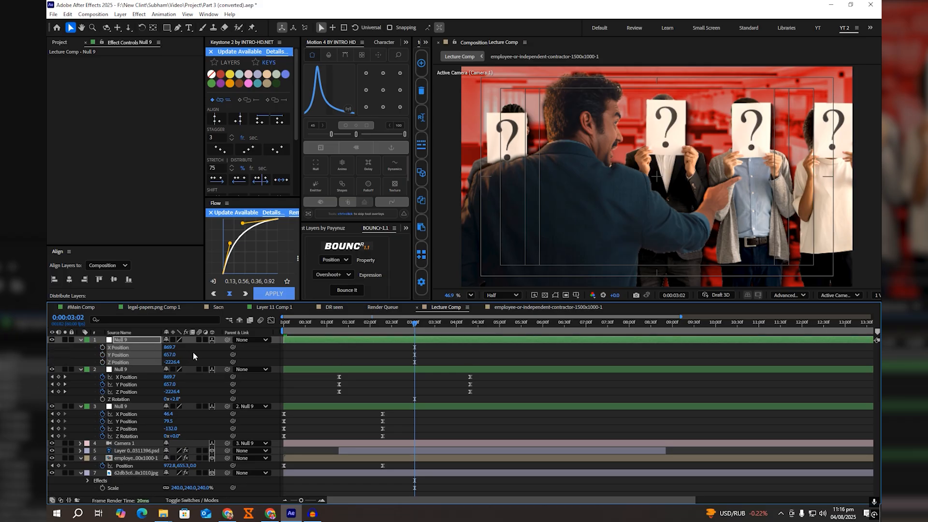
{"action": "left_click_drag", "start_coordinate": [228, 369], "coordinate": [103, 348]}
Step: Look up the time of NULL 3's last keyframes in #Main Comp and go to 0:00:07:07 in Lecture Comp
{"action": "left_click_drag", "start_coordinate": [442, 327], "coordinate": [541, 331]}
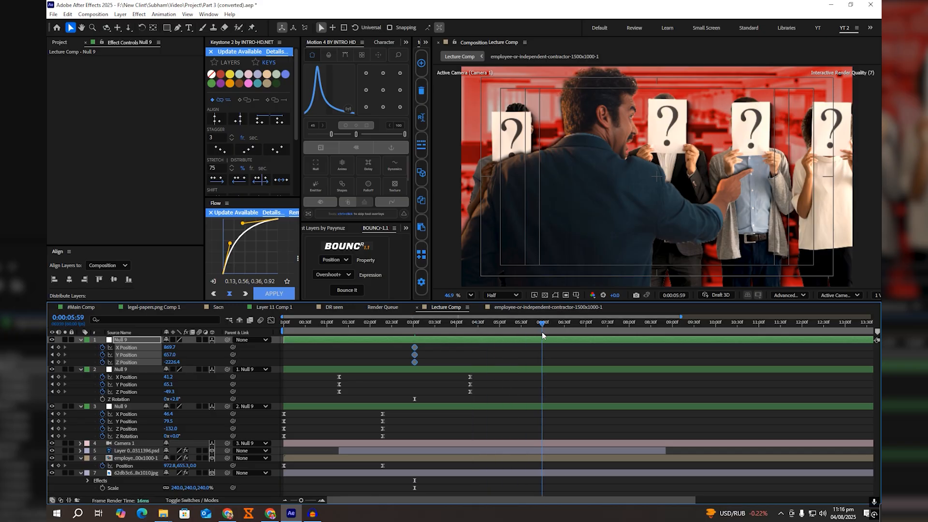
{"action": "left_click", "coordinate": [82, 306]}
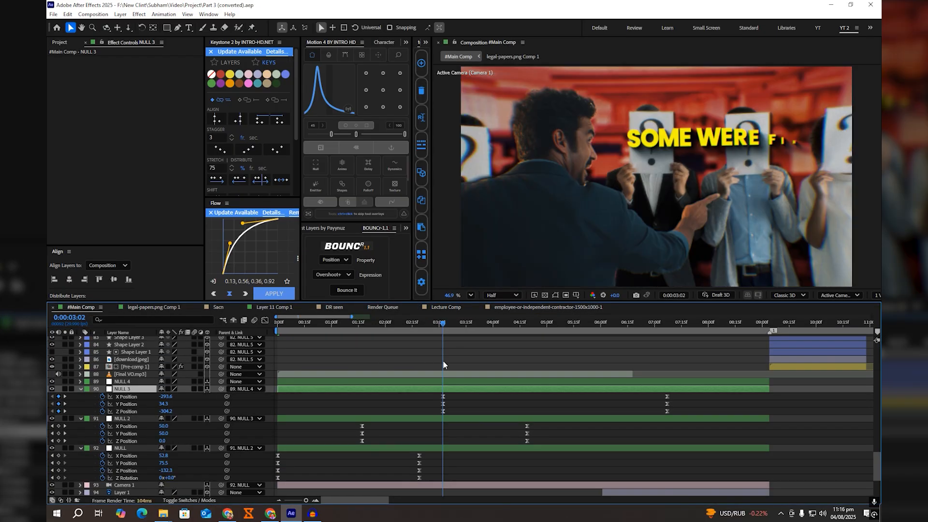
{"action": "left_click", "coordinate": [676, 323], "text": "shift"}
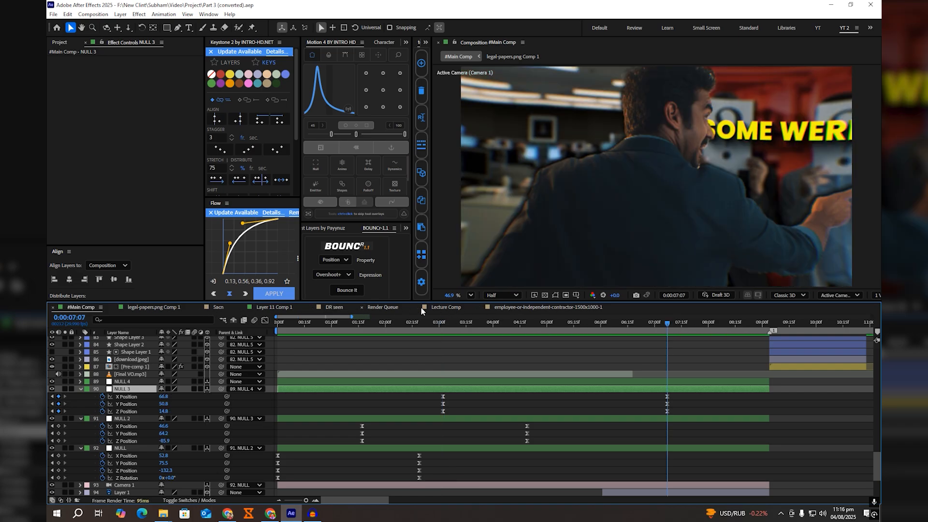
{"action": "left_click", "coordinate": [459, 308]}
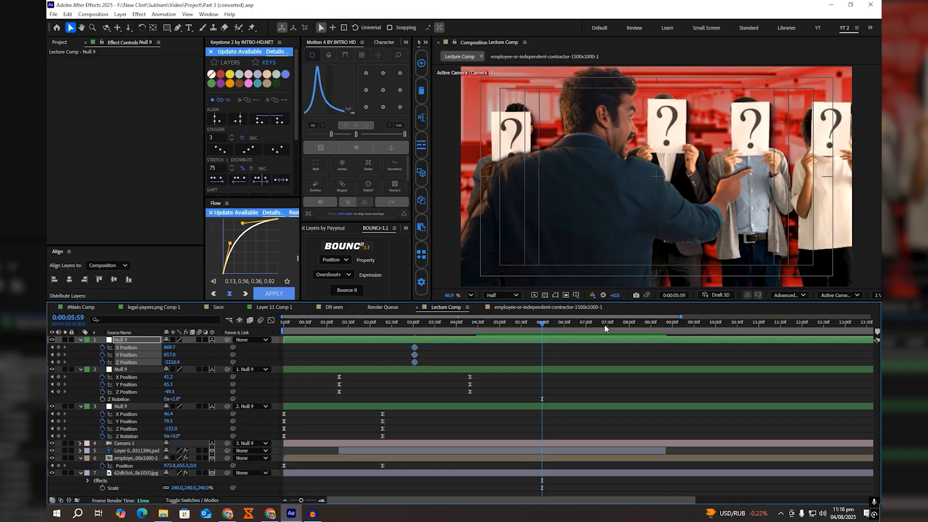
{"action": "mouse_move", "coordinate": [604, 324]}
{"action": "left_mouse_down"}
{"action": "mouse_move", "coordinate": [579, 325]}
{"action": "mouse_move", "coordinate": [590, 327]}
{"action": "left_mouse_up"}
Step: Keyframe the new parent null at 0:00:07:07 with X Position 1196.7, Y Position 574.0 and Z Position -1673.4
{"action": "left_click", "coordinate": [447, 355]}
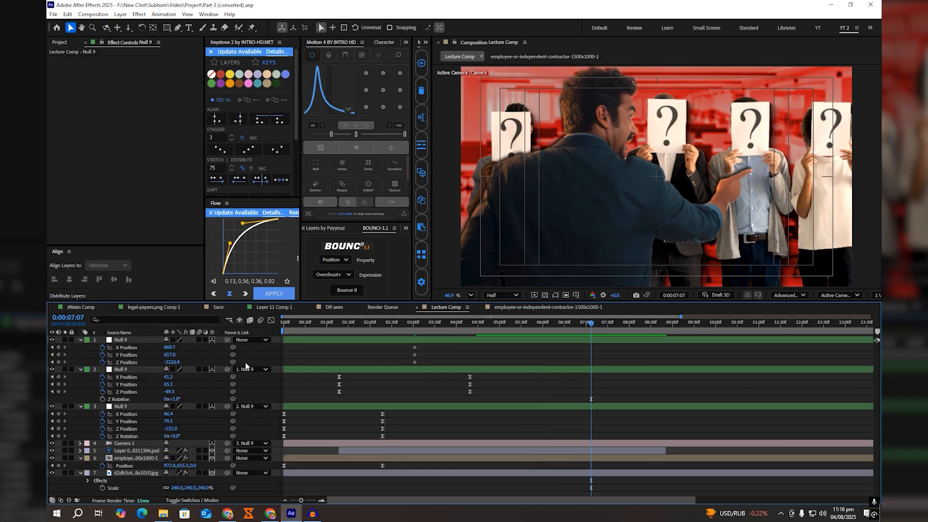
{"action": "left_click_drag", "start_coordinate": [164, 362], "coordinate": [310, 367]}
{"action": "left_click_drag", "start_coordinate": [169, 355], "coordinate": [66, 367]}
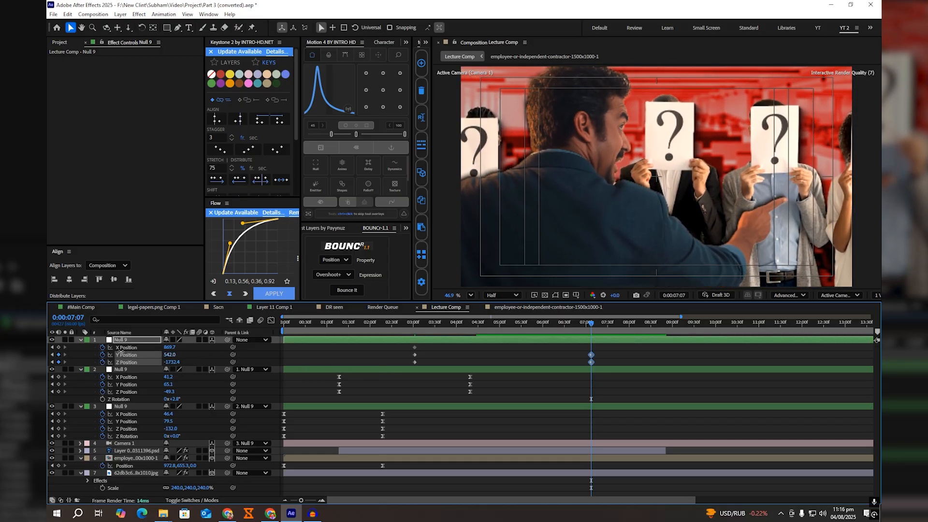
{"action": "mouse_move", "coordinate": [169, 347]}
{"action": "left_mouse_down"}
{"action": "mouse_move", "coordinate": [205, 373]}
{"action": "mouse_move", "coordinate": [165, 348]}
{"action": "left_mouse_up"}
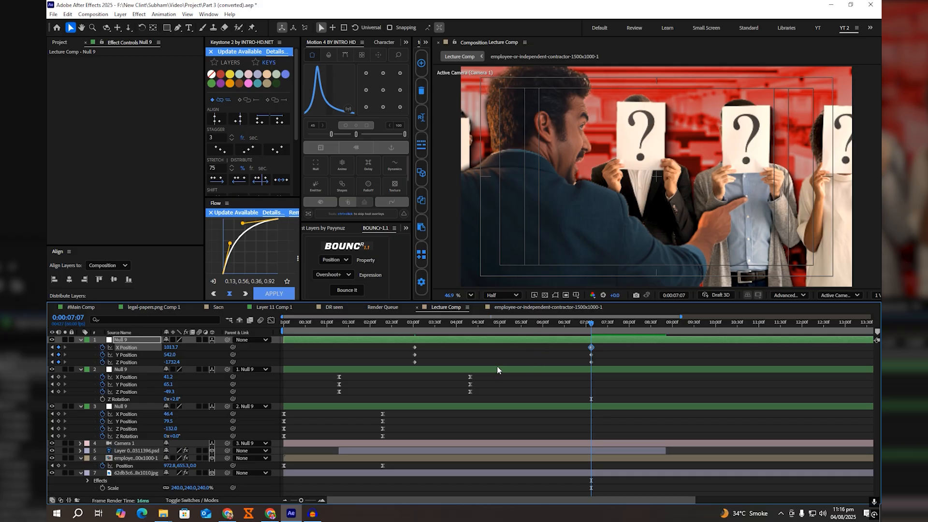
{"action": "mouse_move", "coordinate": [174, 347]}
{"action": "left_mouse_down"}
{"action": "mouse_move", "coordinate": [185, 347]}
{"action": "mouse_move", "coordinate": [173, 354]}
{"action": "mouse_move", "coordinate": [177, 362]}
{"action": "mouse_move", "coordinate": [176, 349]}
{"action": "mouse_move", "coordinate": [182, 355]}
{"action": "left_mouse_up"}
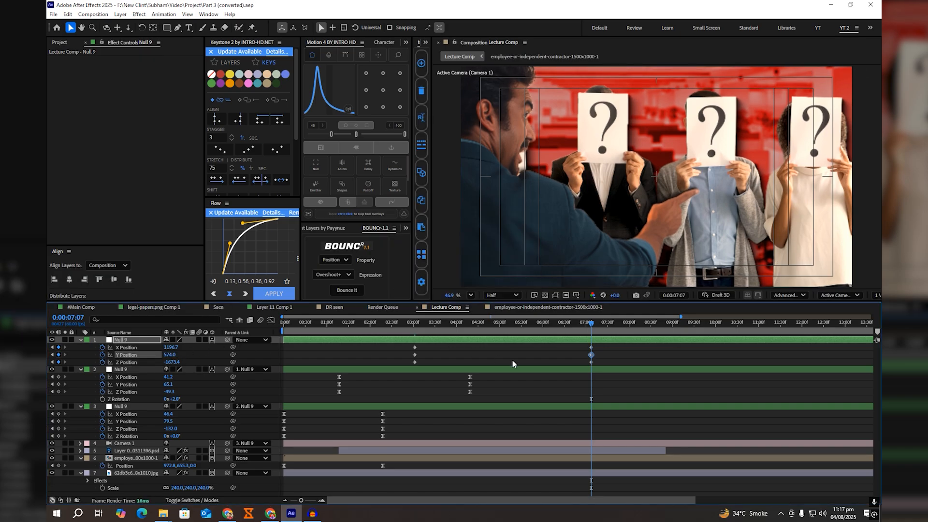
Step: Apply Motion 4 easing to all X, Y and Z Position keyframes of the new parent null
{"action": "left_click_drag", "start_coordinate": [607, 344], "coordinate": [389, 364]}
{"action": "left_click", "coordinate": [356, 145]}
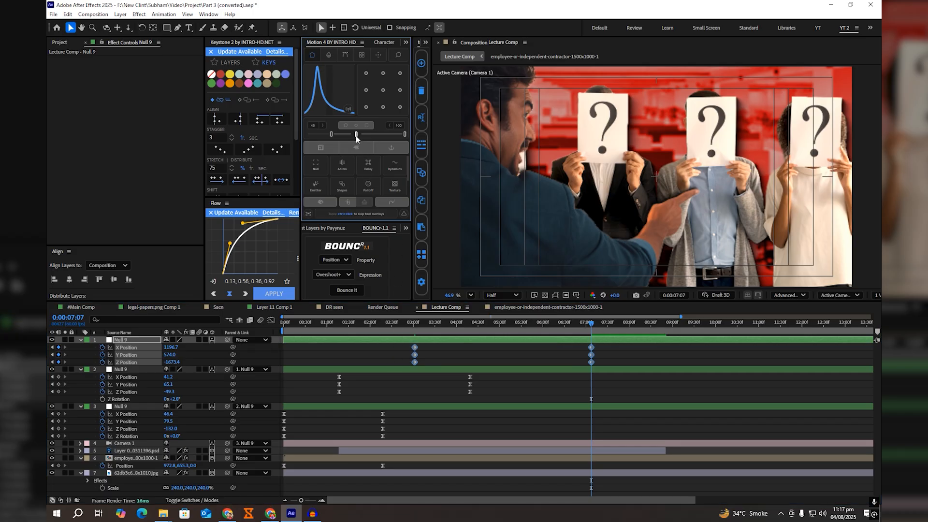
{"action": "left_click", "coordinate": [554, 398]}
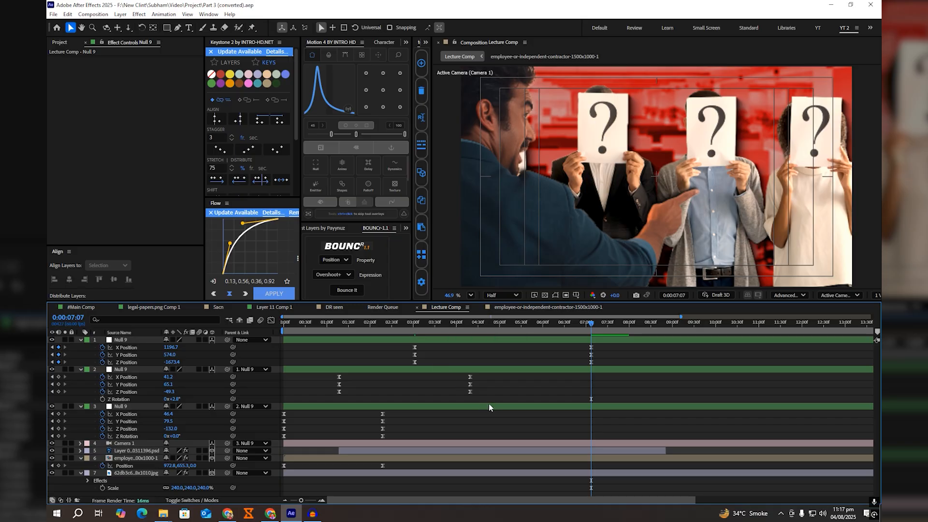
Step: Add an adjustment layer directly below the pointing man's layer and shift it to start at 0:00:03:02
{"action": "left_click", "coordinate": [445, 450]}
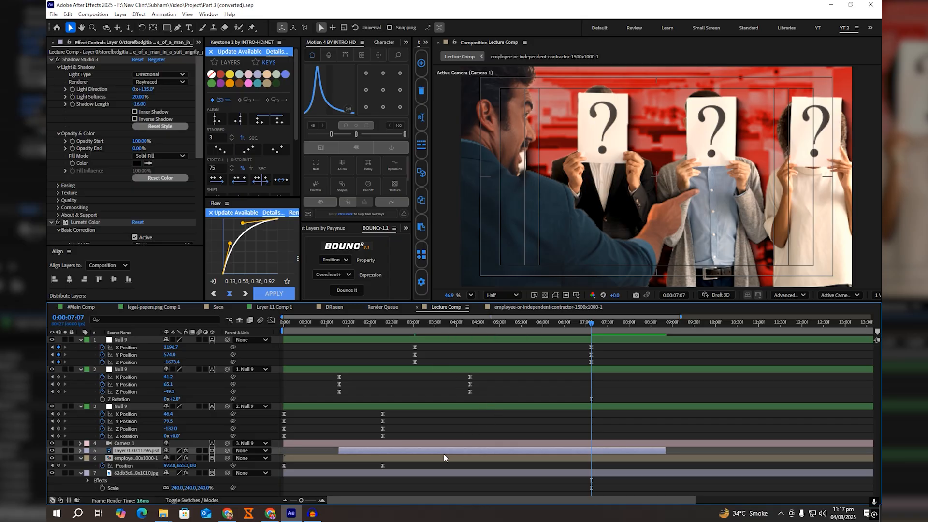
{"action": "left_click", "coordinate": [338, 229]}
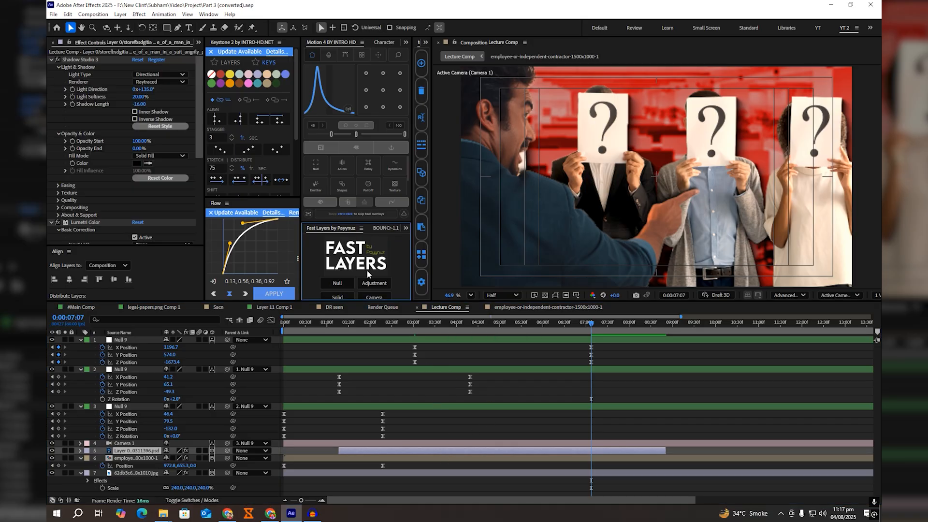
{"action": "left_click", "coordinate": [375, 283]}
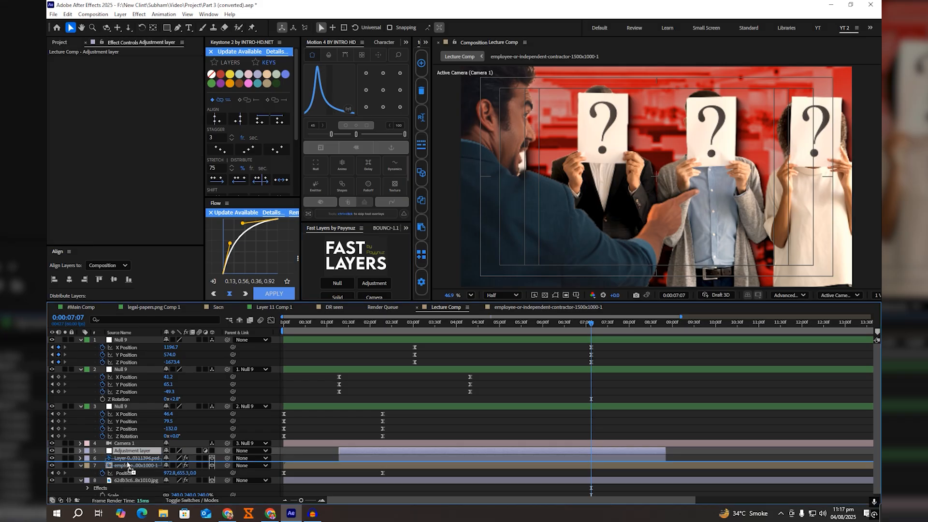
{"action": "left_click_drag", "start_coordinate": [436, 458], "coordinate": [510, 459]}
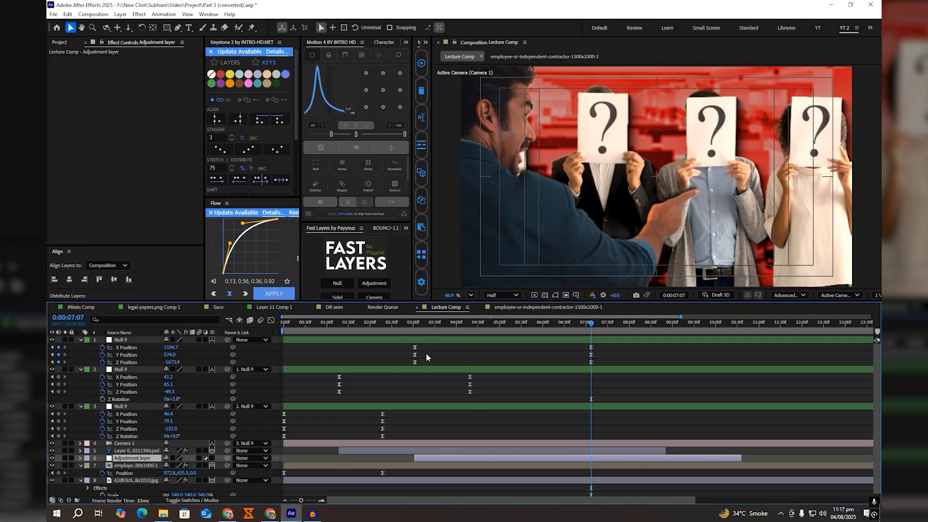
{"action": "left_click_drag", "start_coordinate": [428, 369], "coordinate": [409, 345]}
{"action": "key", "text": "ctrl+z"}
Step: Apply the Camera Lens Blur and Lumetri Color effects to the adjustment layer
{"action": "left_click", "coordinate": [476, 457]}
{"action": "key", "text": "ctrl+space"}
{"action": "type", "text": "cam"}
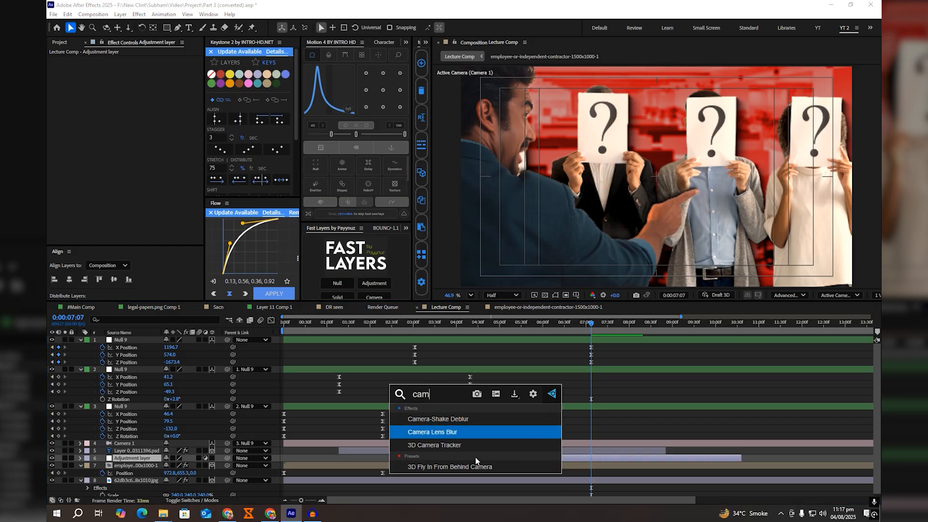
{"action": "key", "text": "Return"}
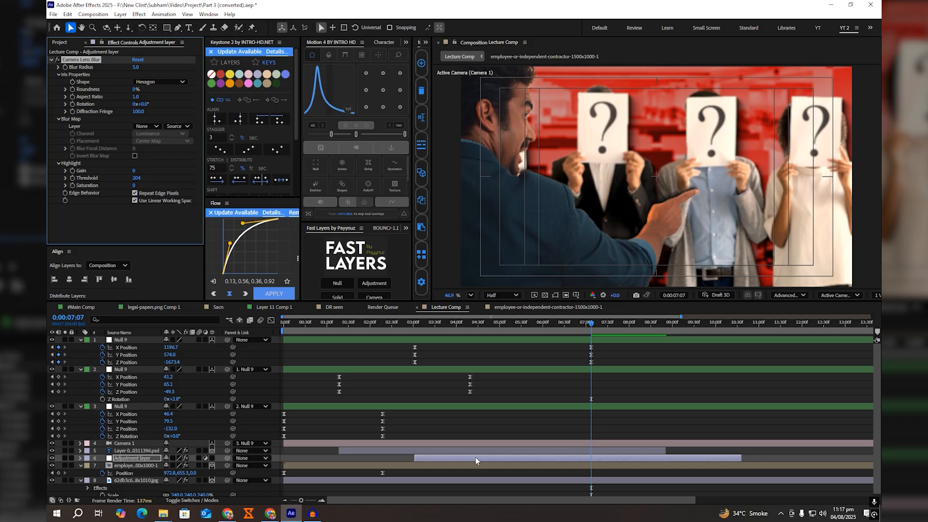
{"action": "key", "text": "ctrl+space"}
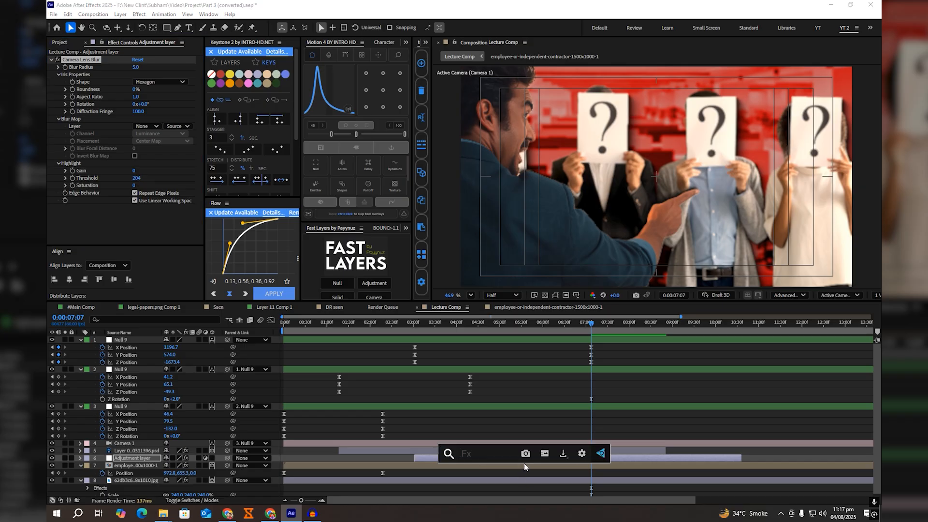
{"action": "type", "text": "lum"}
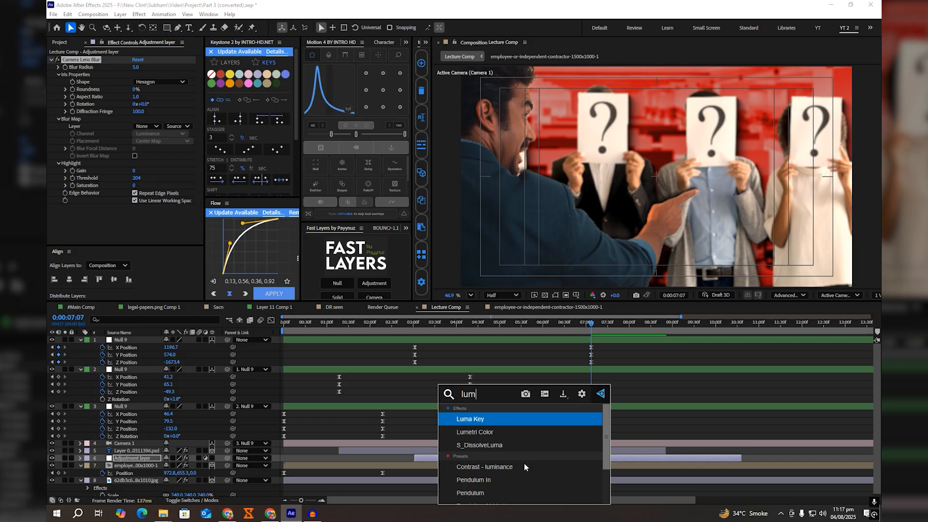
{"action": "key", "text": "Down"}
{"action": "key", "text": "Return"}
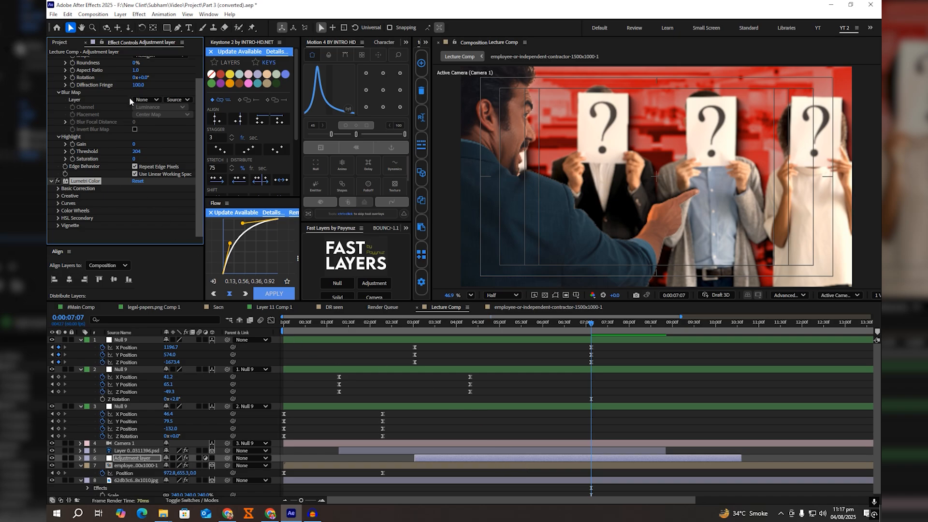
Step: Set the adjustment layer's Camera Lens Blur radius to 10
{"action": "scroll", "coordinate": [137, 69], "scroll_direction": "up", "scroll_amount": 2}
{"action": "left_click", "coordinate": [139, 67]}
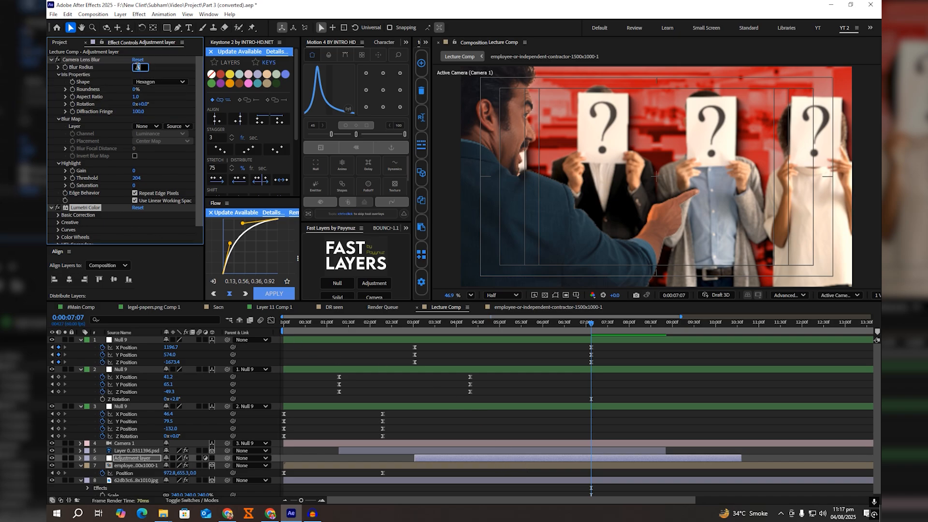
{"action": "type", "text": "10"}
{"action": "key", "text": "Return"}
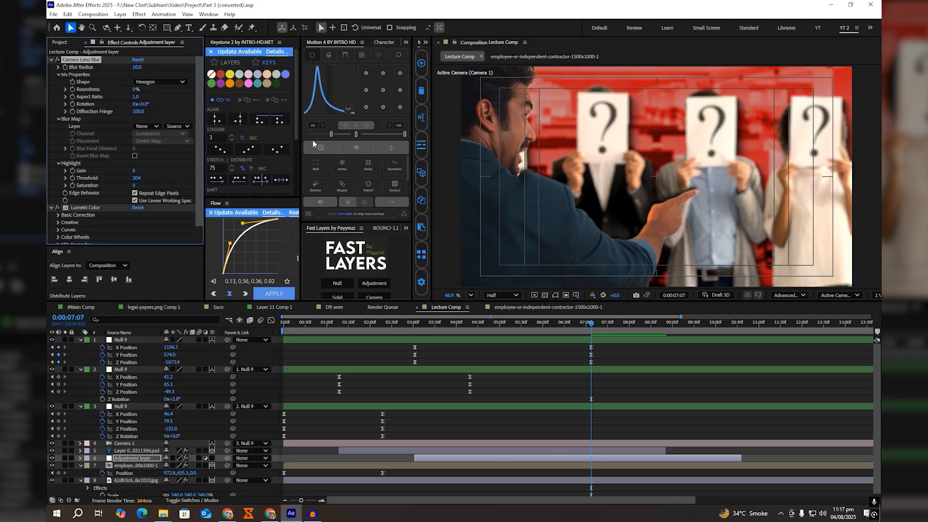
Step: Set the adjustment layer's Lumetri Temperature to 18, Tint -15, Saturation 70, Exposure -0.7, Contrast 50, Highlights 55, Shadows 8, Whites -85 and Blacks 53
{"action": "scroll", "coordinate": [98, 154], "scroll_direction": "down", "scroll_amount": 1}
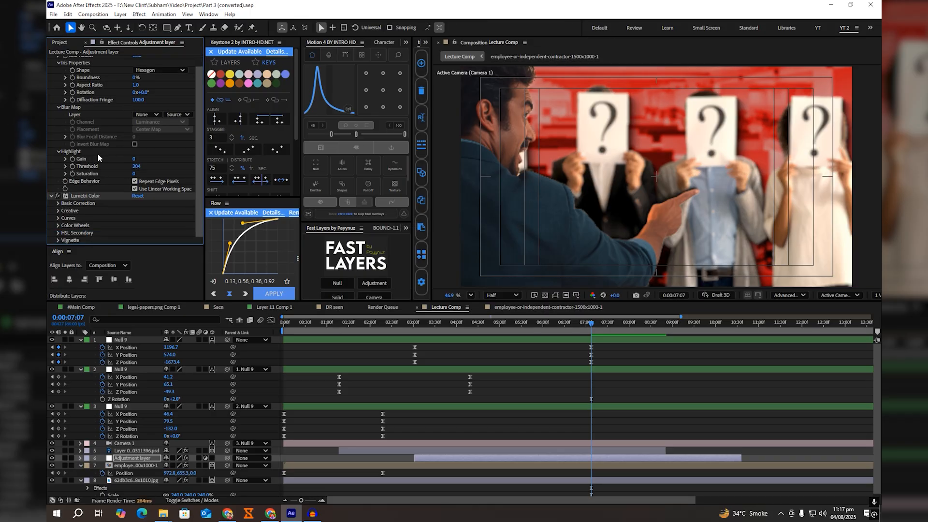
{"action": "left_click", "coordinate": [58, 203]}
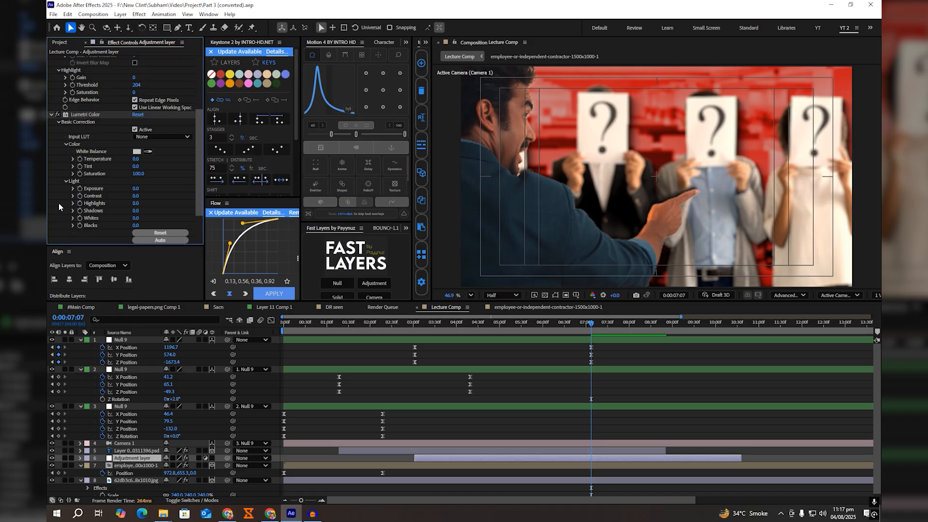
{"action": "scroll", "coordinate": [144, 166], "scroll_direction": "down", "scroll_amount": 5}
{"action": "left_click_drag", "start_coordinate": [136, 121], "coordinate": [163, 196]}
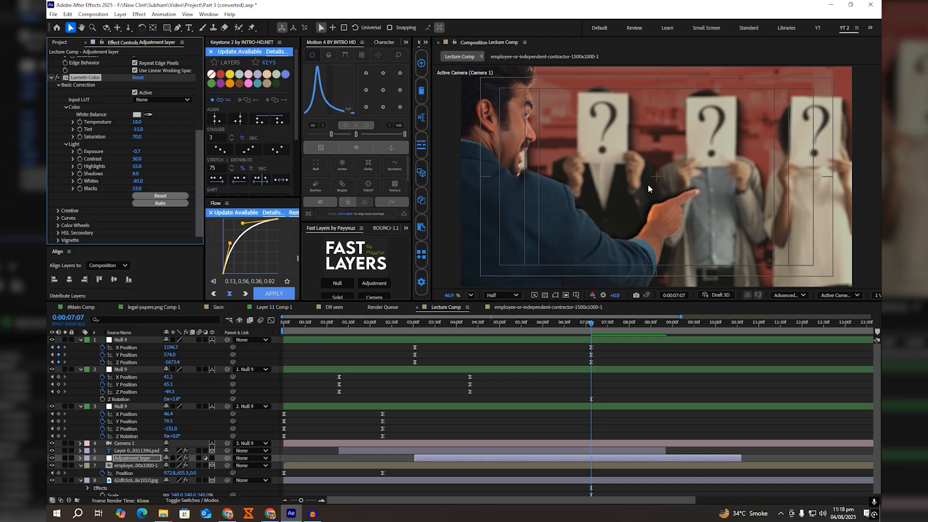
Step: Inspect the blurred, graded frame enlarged at Full resolution, and return the preview to Half resolution
{"action": "left_click", "coordinate": [509, 294]}
{"action": "left_click", "coordinate": [504, 311]}
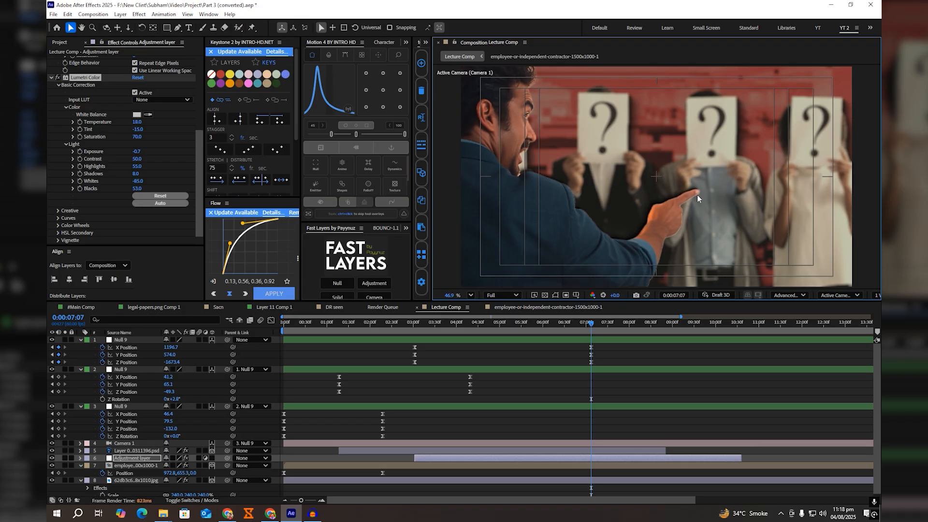
{"action": "key", "text": "grave"}
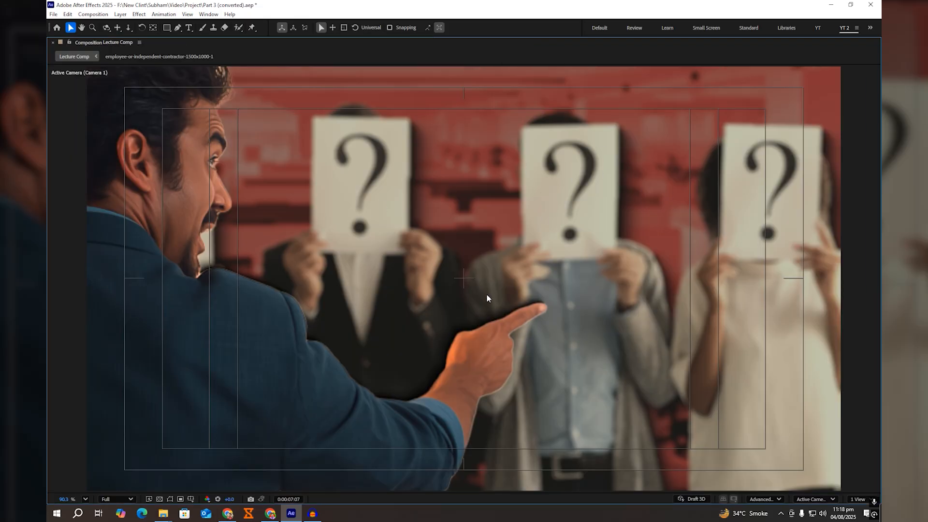
{"action": "key", "text": "grave"}
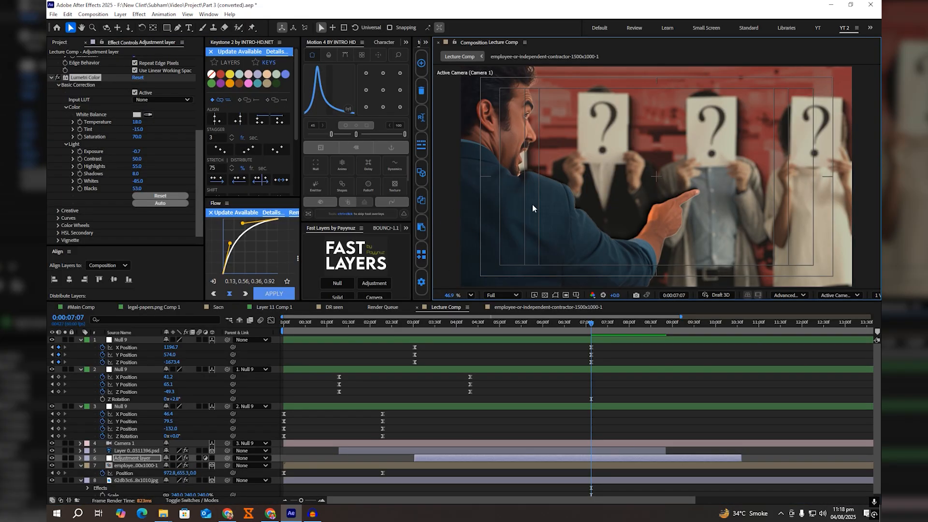
{"action": "left_click", "coordinate": [488, 297]}
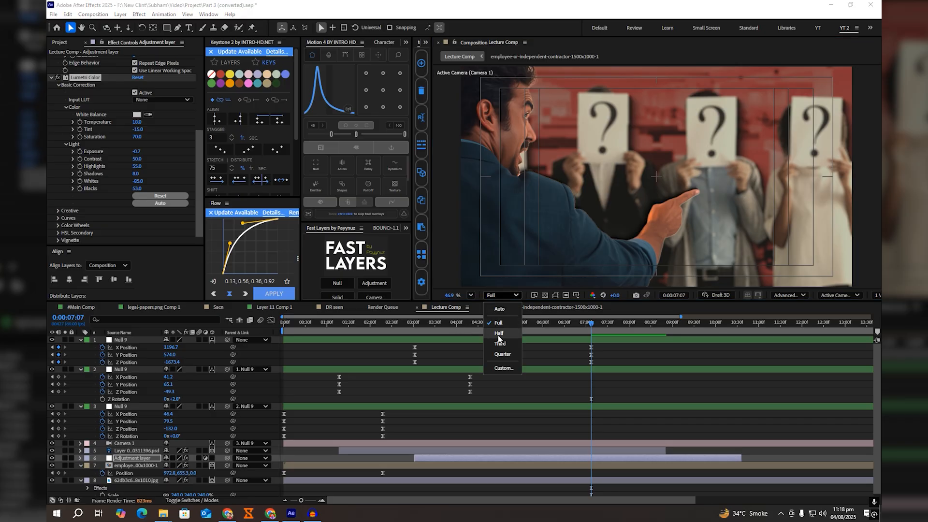
{"action": "left_click", "coordinate": [498, 335]}
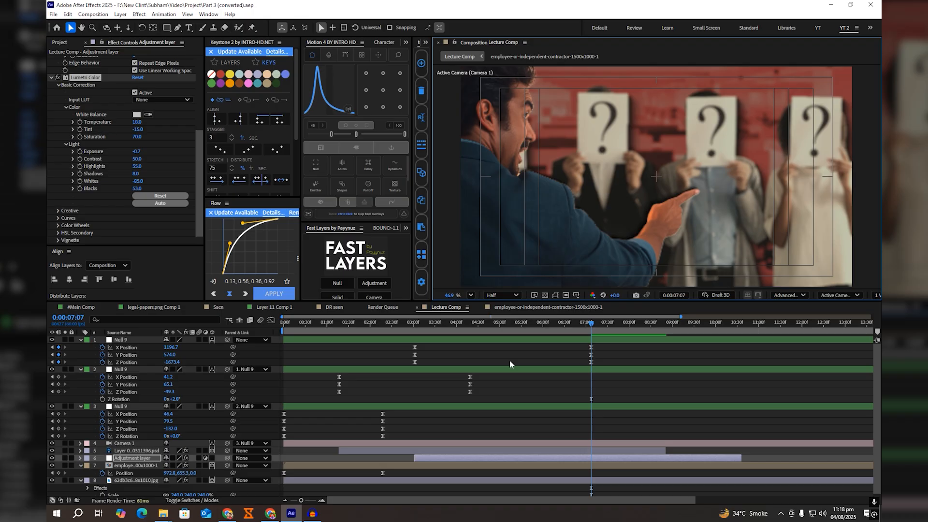
Step: Keyframe the adjustment layer's Opacity at 0% at 0:00:03:02 and 100% at 0:00:07:07, and ease both keyframes with Motion 4
{"action": "key", "text": "t"}
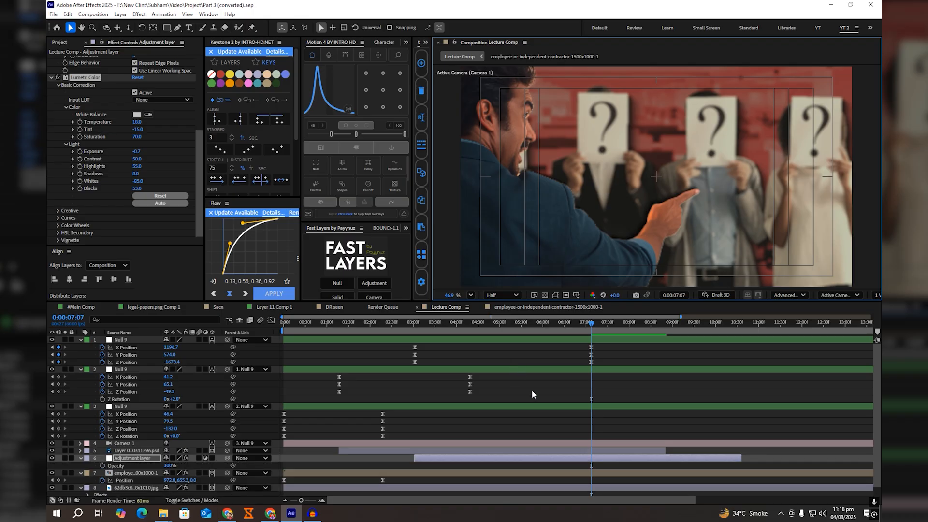
{"action": "left_click", "coordinate": [121, 459]}
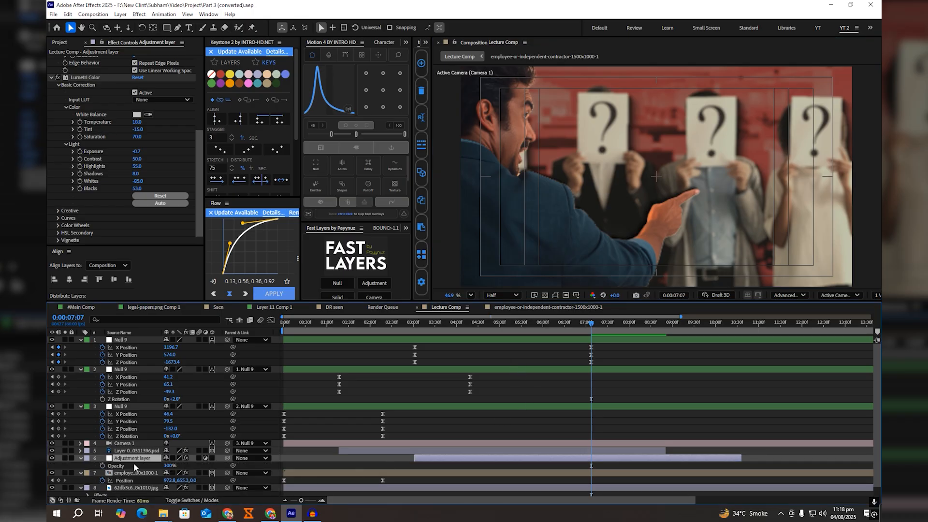
{"action": "left_click", "coordinate": [103, 465]}
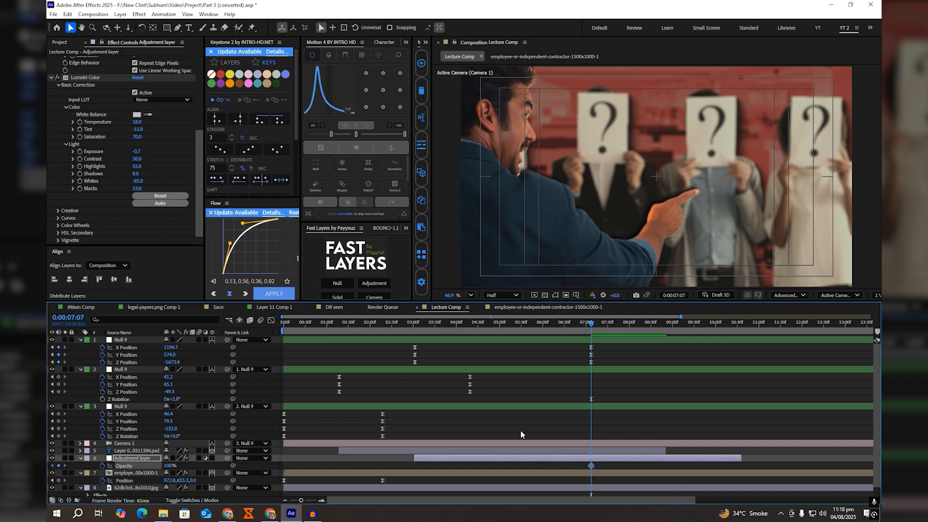
{"action": "left_click", "coordinate": [414, 323]}
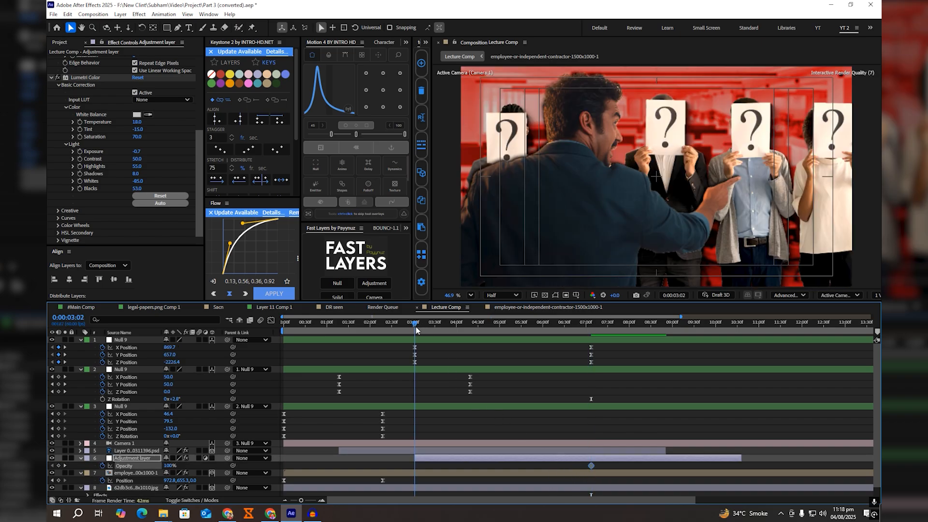
{"action": "left_click", "coordinate": [169, 466]}
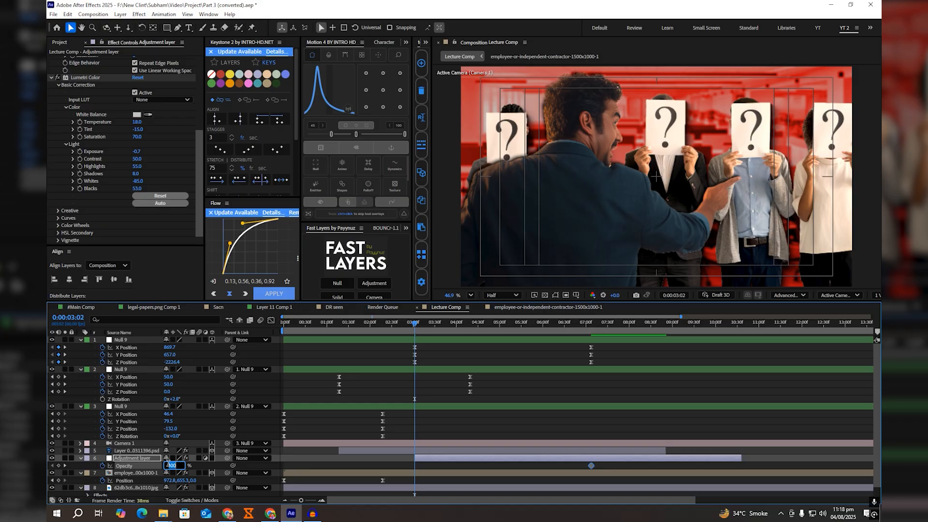
{"action": "type", "text": "0"}
{"action": "key", "text": "Return"}
{"action": "left_click", "coordinate": [592, 466]}
{"action": "left_click", "coordinate": [356, 134]}
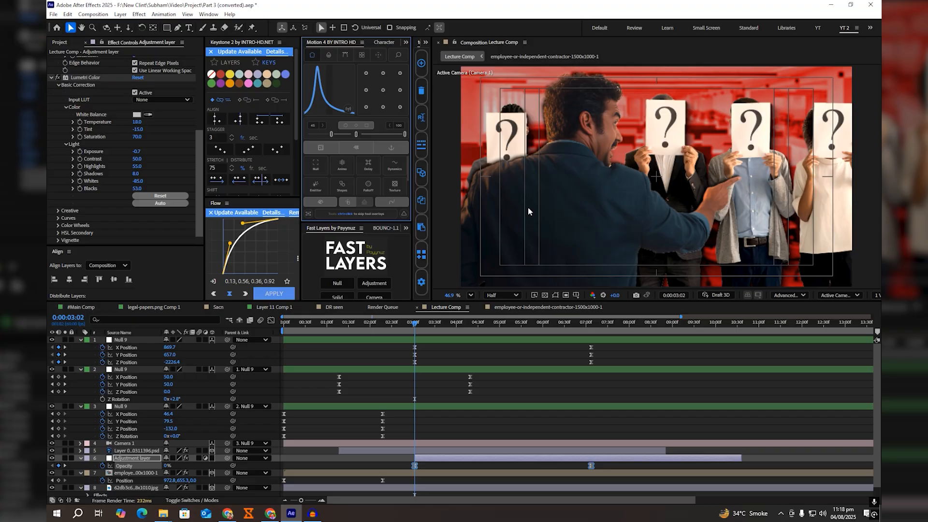
Step: Play back the adjustment layer's fade-in from around 0:00:03:02 and save the project
{"action": "key", "text": "space"}
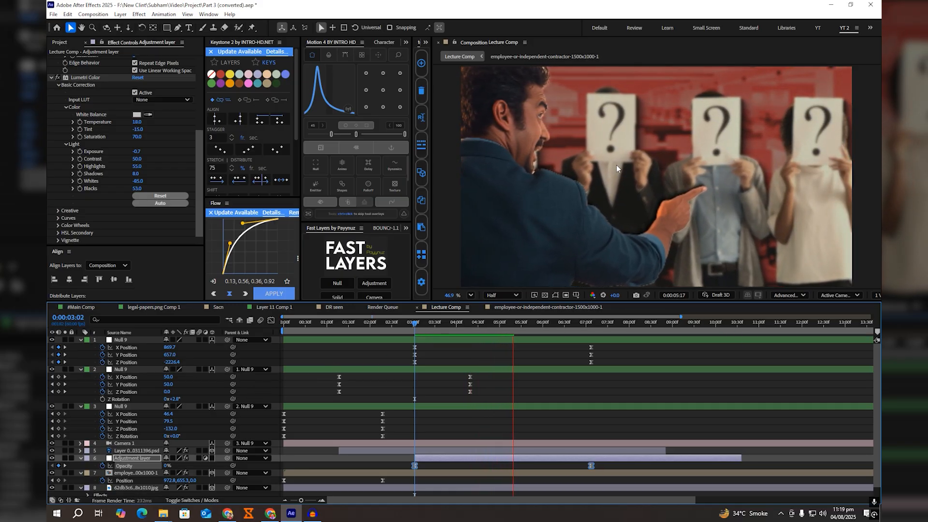
{"action": "left_click", "coordinate": [417, 326]}
{"action": "key", "text": "space"}
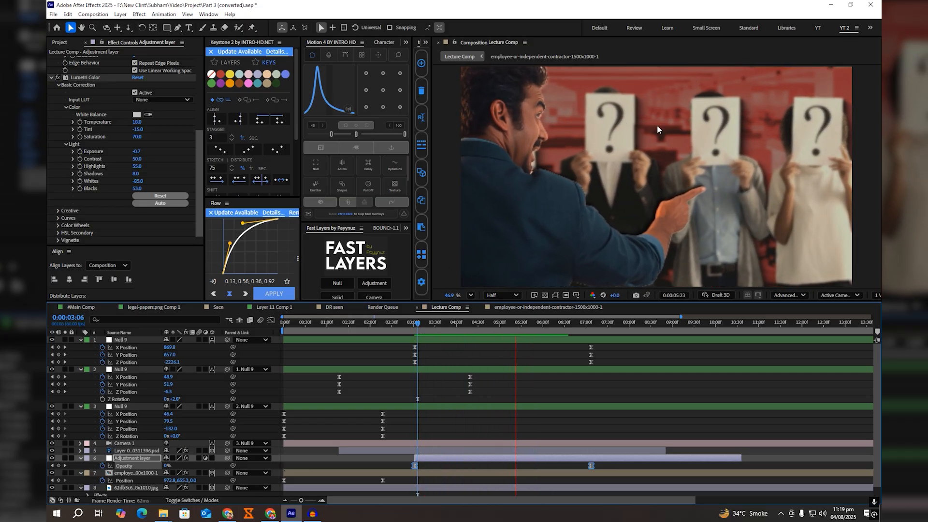
{"action": "key", "text": "space"}
{"action": "key", "text": "ctrl+s"}
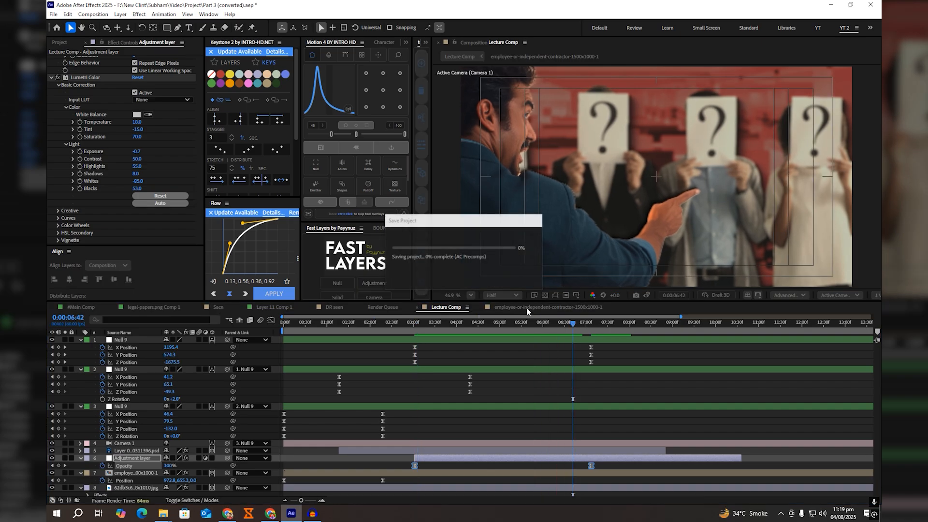
Step: Copy the "Some were fired" text layer from #Main Comp into Lecture Comp, directly above the adjustment layer
{"action": "left_click", "coordinate": [89, 308]}
{"action": "scroll", "coordinate": [642, 392], "scroll_direction": "down", "scroll_amount": 10}
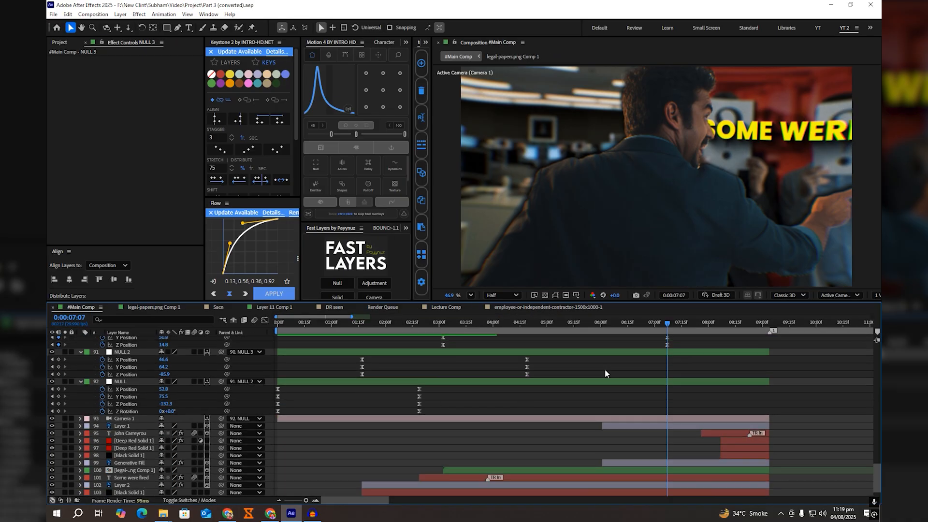
{"action": "left_click", "coordinate": [523, 453]}
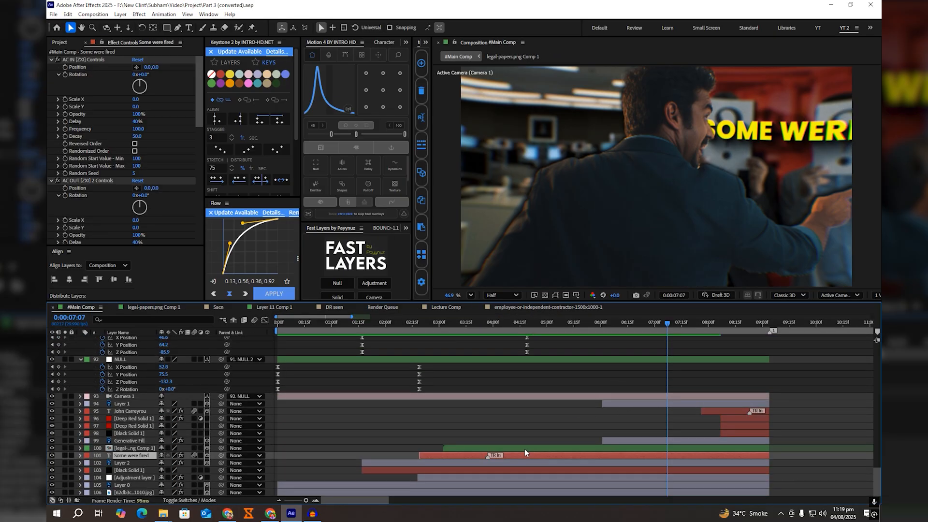
{"action": "left_click", "coordinate": [450, 307]}
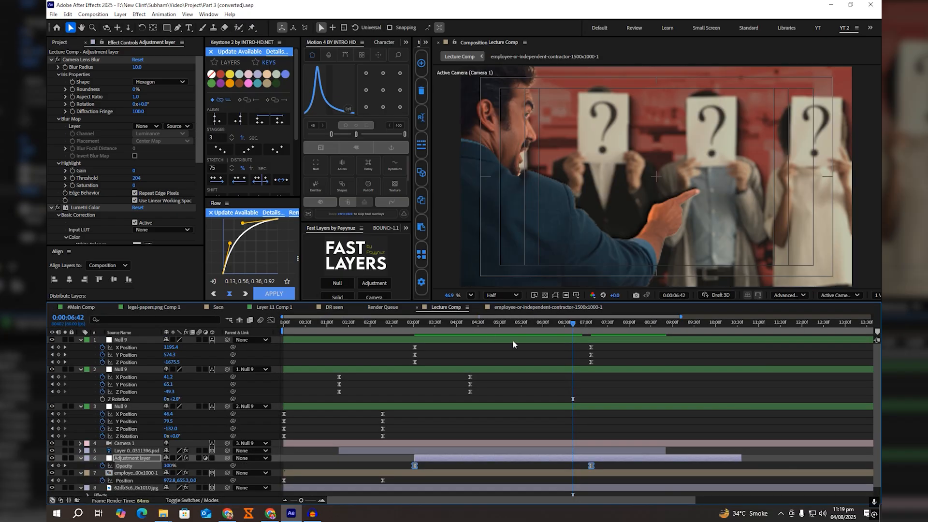
{"action": "left_click", "coordinate": [489, 457]}
{"action": "key", "text": "ctrl+v"}
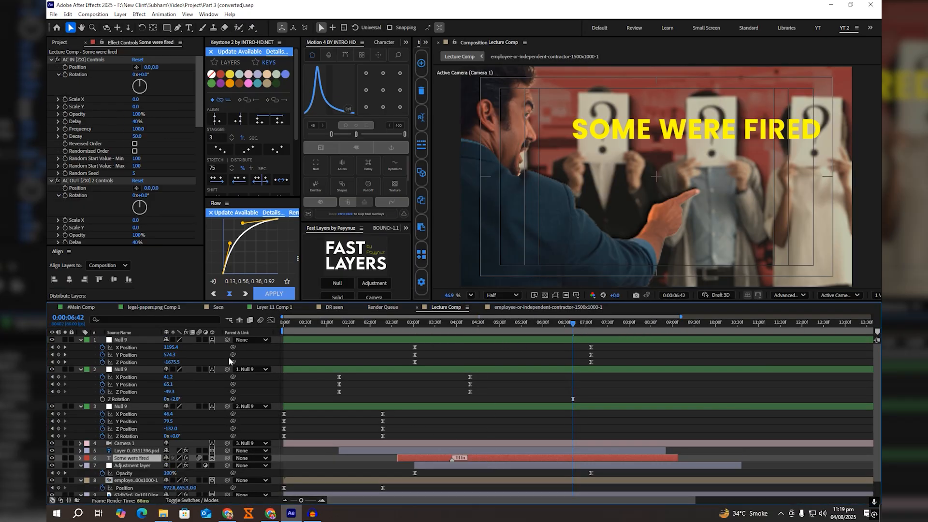
Step: Match the text layer's start to its 0:00:02:19 start in #Main Comp and move it above the pointing man's layer
{"action": "left_click", "coordinate": [75, 307]}
{"action": "left_click", "coordinate": [420, 323]}
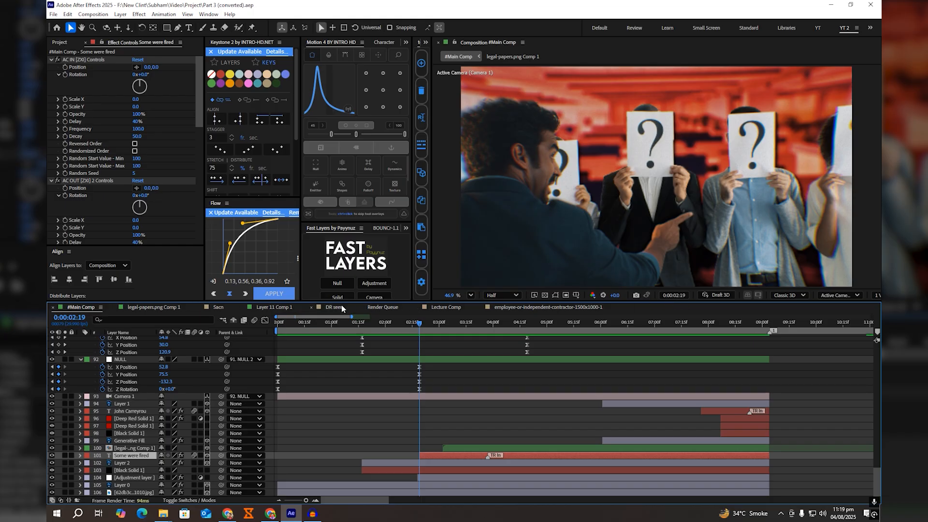
{"action": "left_click", "coordinate": [446, 307]}
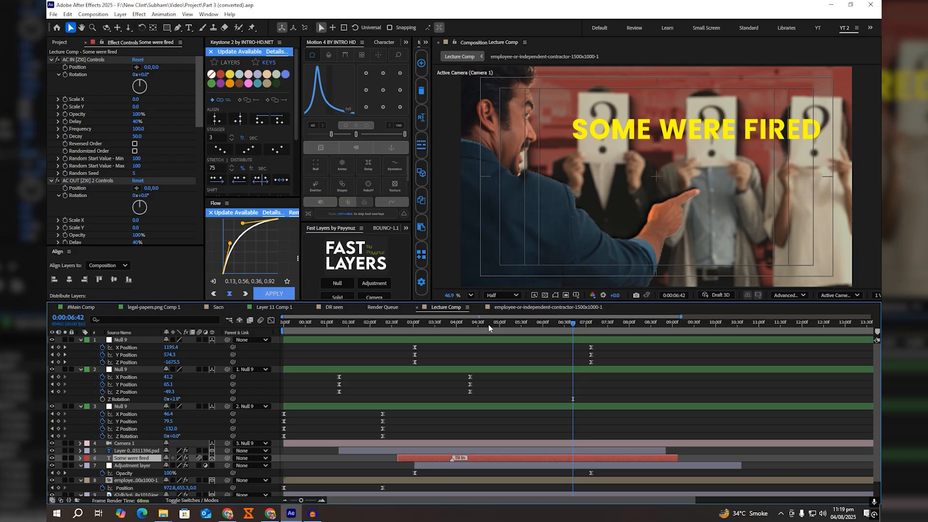
{"action": "left_click_drag", "start_coordinate": [488, 324], "coordinate": [384, 327]}
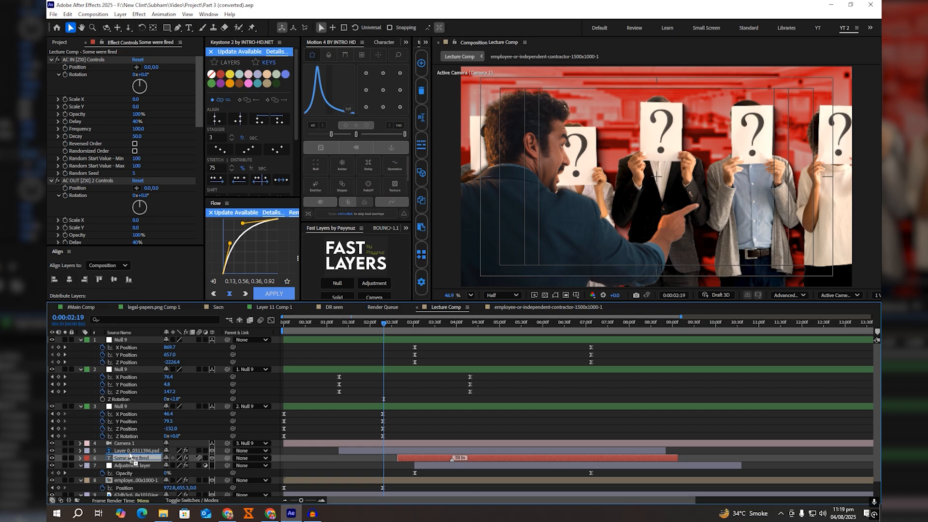
{"action": "key", "text": "ctrl+bracketright"}
{"action": "key", "text": "bracketleft"}
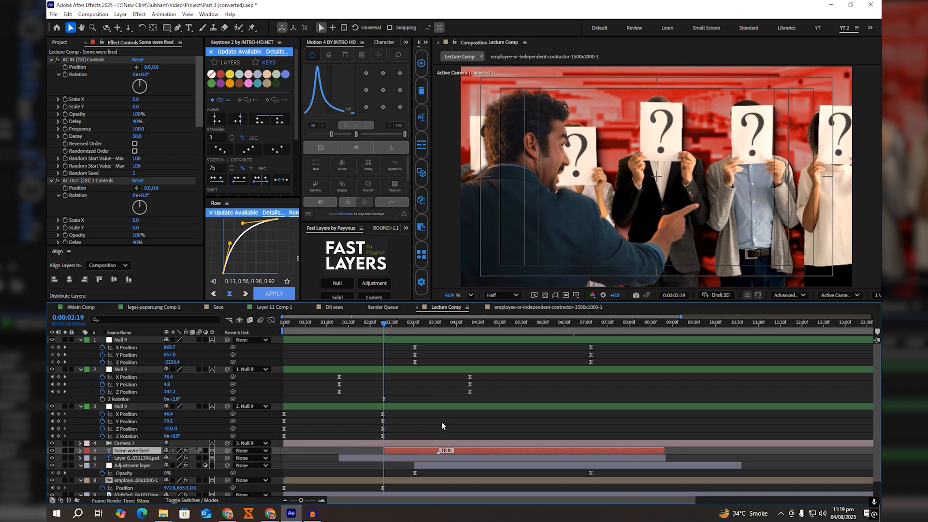
Step: Compare the title at 0:00:07:07 with #Main Comp's title at 0:00:03:19 and switch Lecture Comp's renderer to Classic 3D
{"action": "left_click_drag", "start_coordinate": [518, 324], "coordinate": [587, 330]}
{"action": "key", "text": "ctrl+s"}
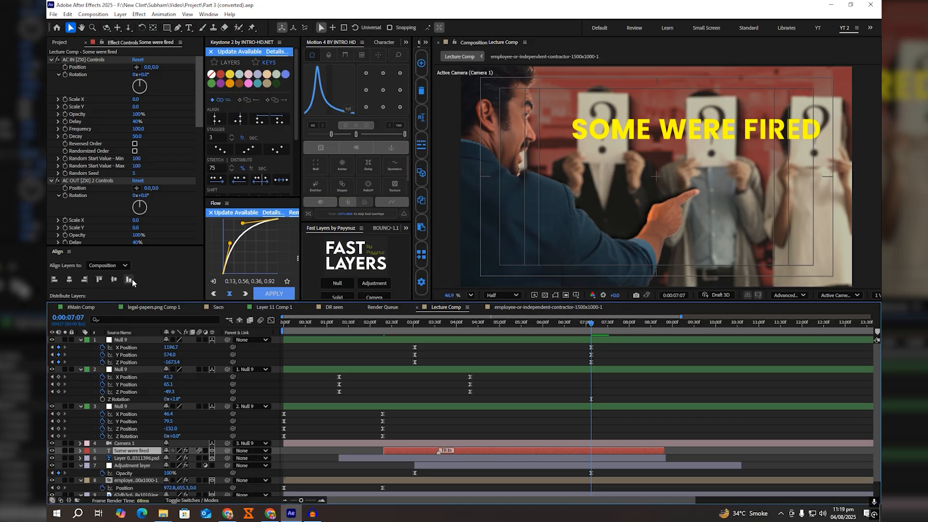
{"action": "left_click", "coordinate": [81, 307]}
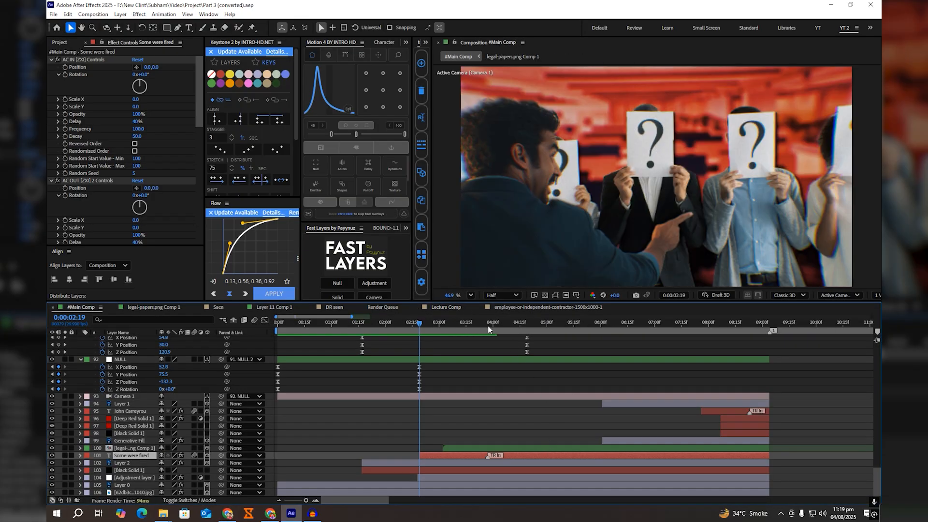
{"action": "left_click", "coordinate": [473, 323]}
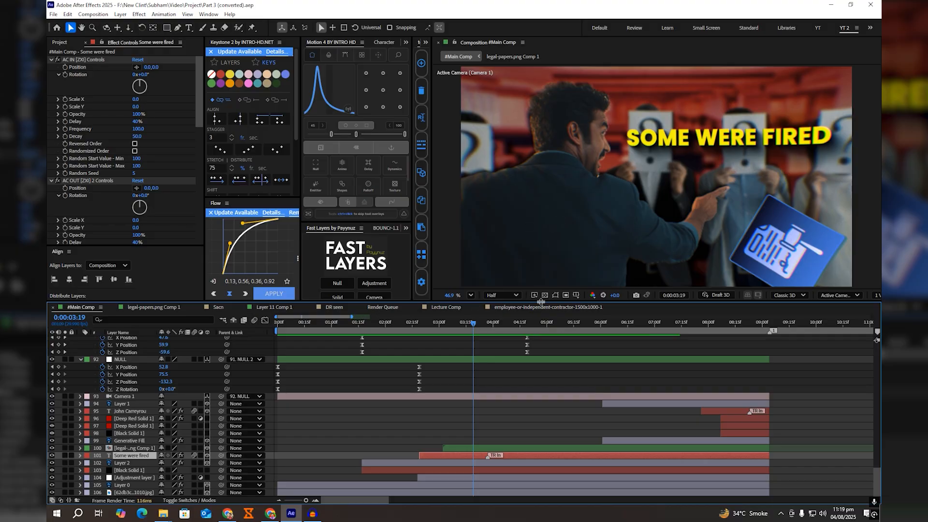
{"action": "left_click", "coordinate": [434, 308]}
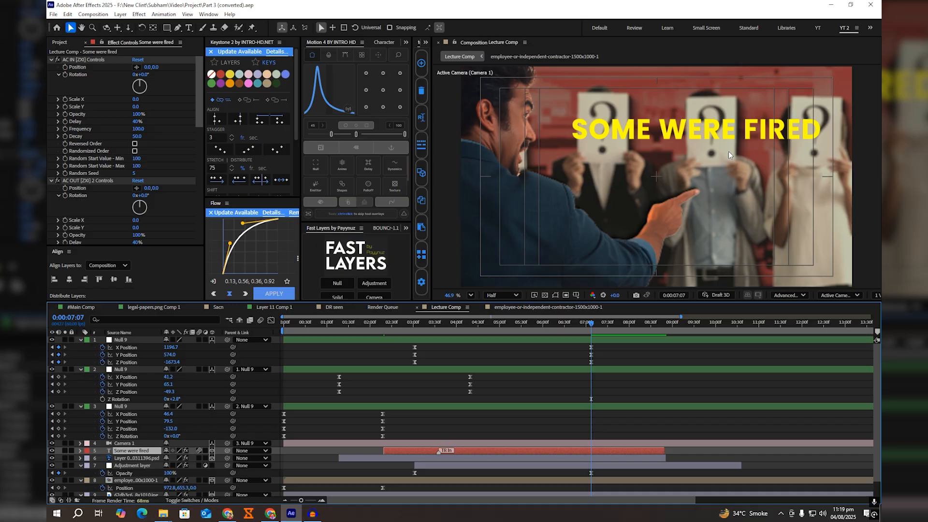
{"action": "left_click", "coordinate": [786, 295]}
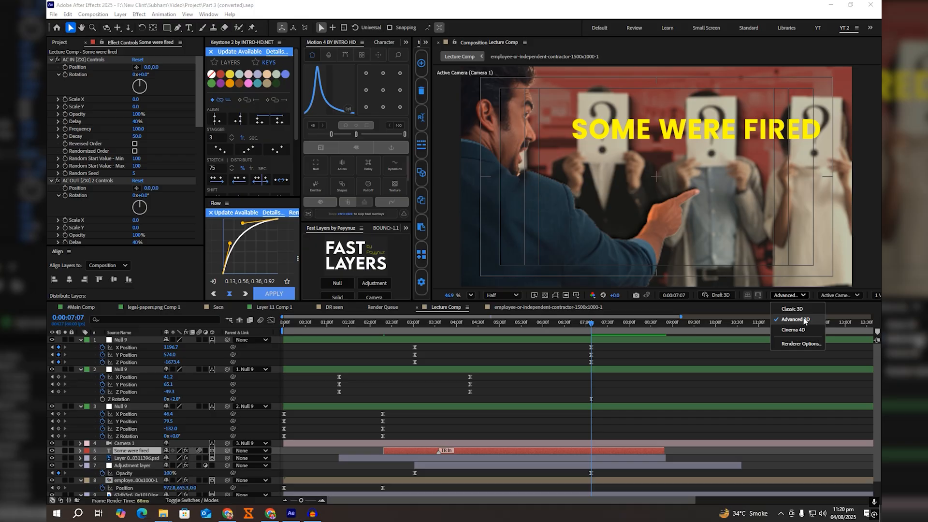
{"action": "left_click", "coordinate": [802, 309]}
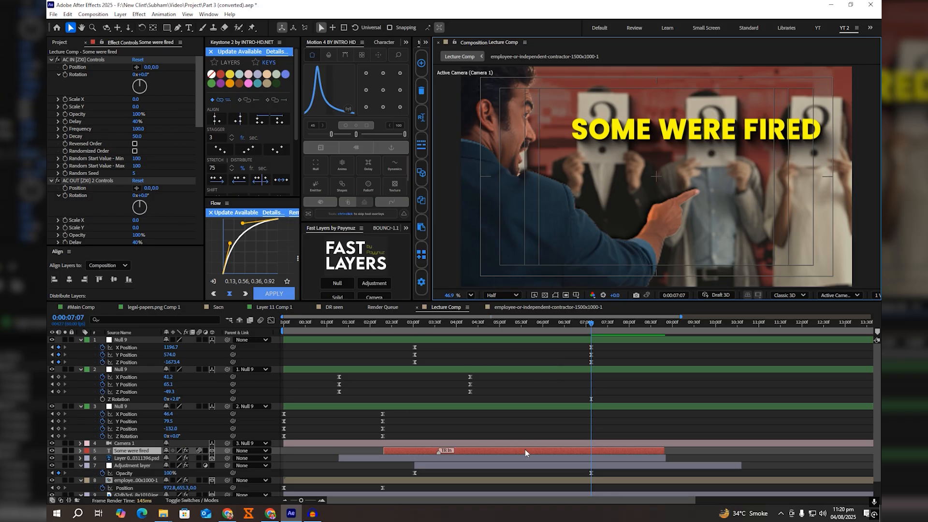
Step: Add Deep Glow 2 to the "Some were fired" text with Exposure 0.05, placed above its other effects, and save the project
{"action": "key", "text": "ctrl+space"}
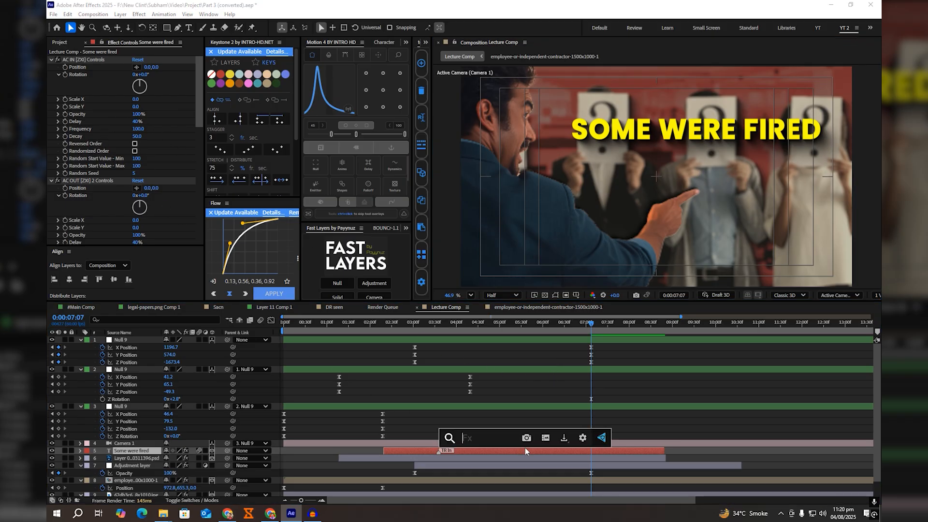
{"action": "type", "text": "de"}
{"action": "left_click", "coordinate": [471, 417]}
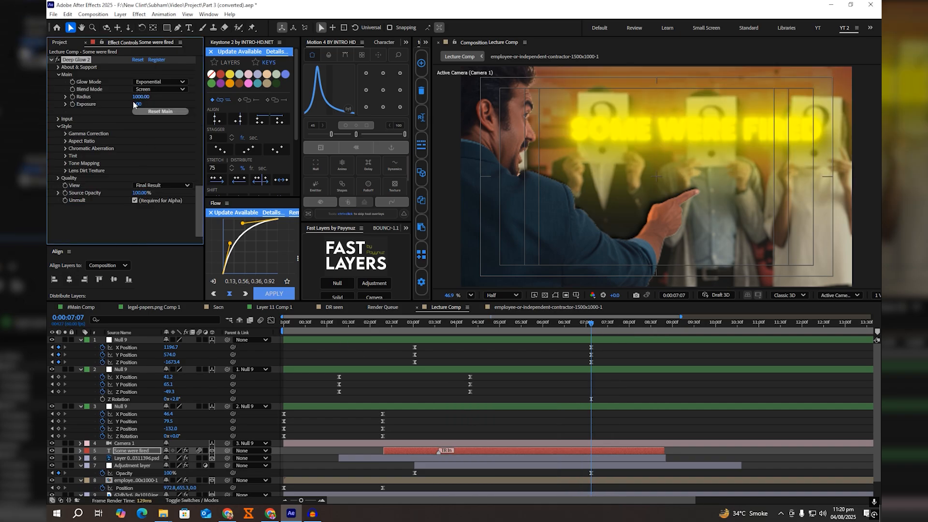
{"action": "left_click", "coordinate": [136, 104]}
{"action": "type", "text": "0.05"}
{"action": "key", "text": "Return"}
{"action": "left_click_drag", "start_coordinate": [88, 59], "coordinate": [92, 61]}
{"action": "key", "text": "ctrl+s"}
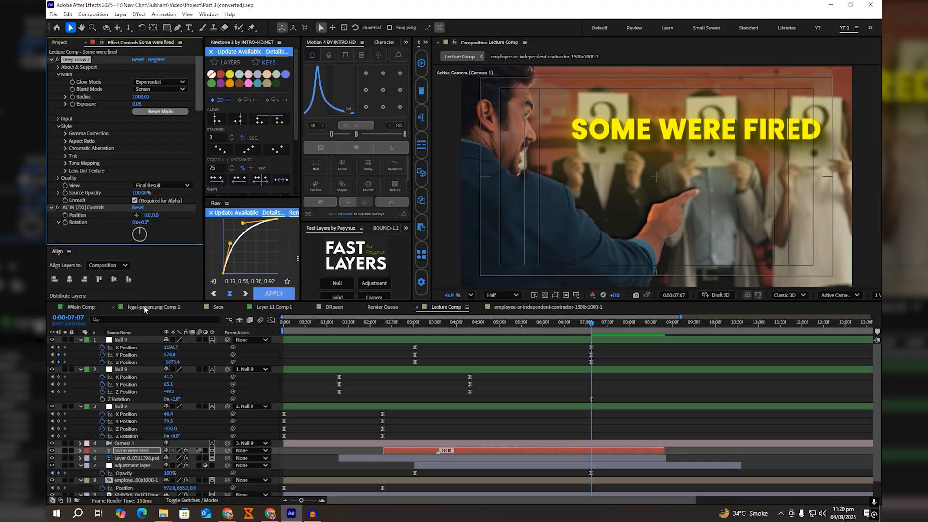
Step: Open the legal-papers.png Comp 1 precomp from #Main Comp and inspect the Gradient Ramp settings on its legal-papers.png layer
{"action": "left_click", "coordinate": [72, 307]}
{"action": "double_click", "coordinate": [505, 447]}
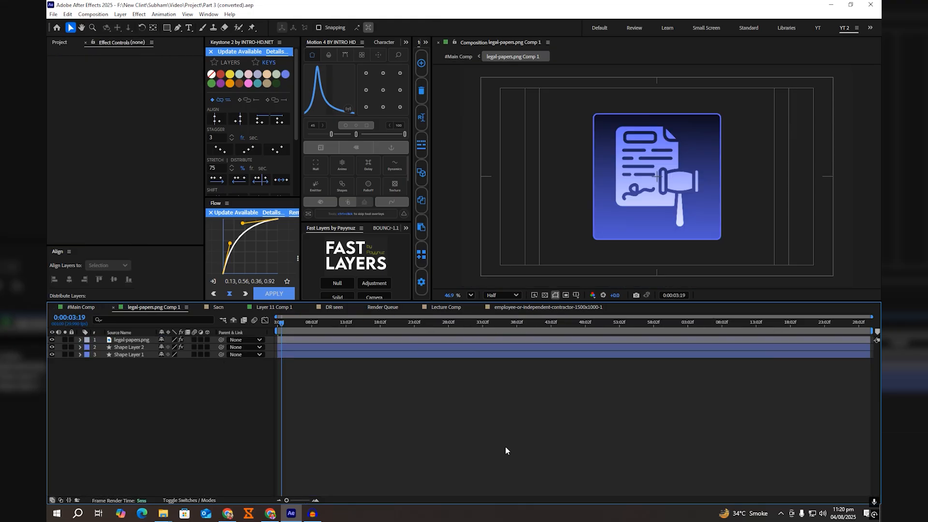
{"action": "double_click", "coordinate": [131, 339]}
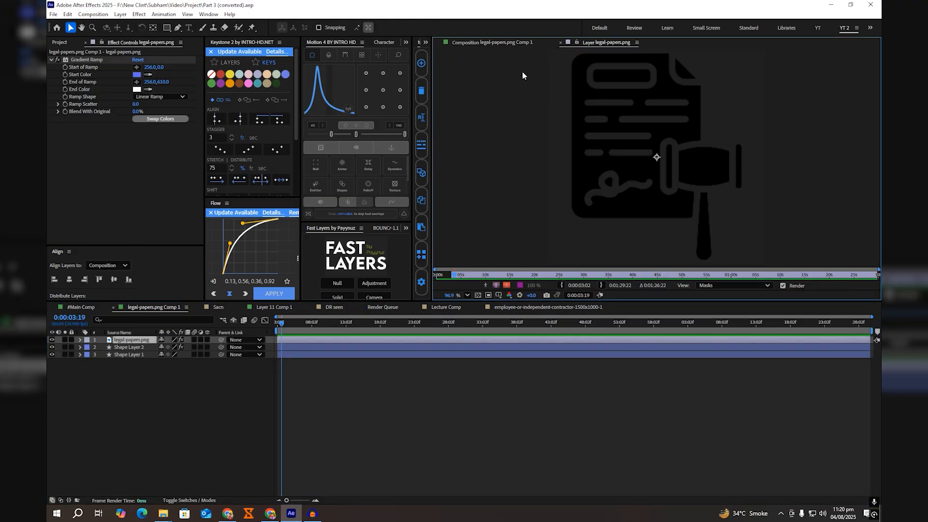
{"action": "left_click", "coordinate": [492, 42]}
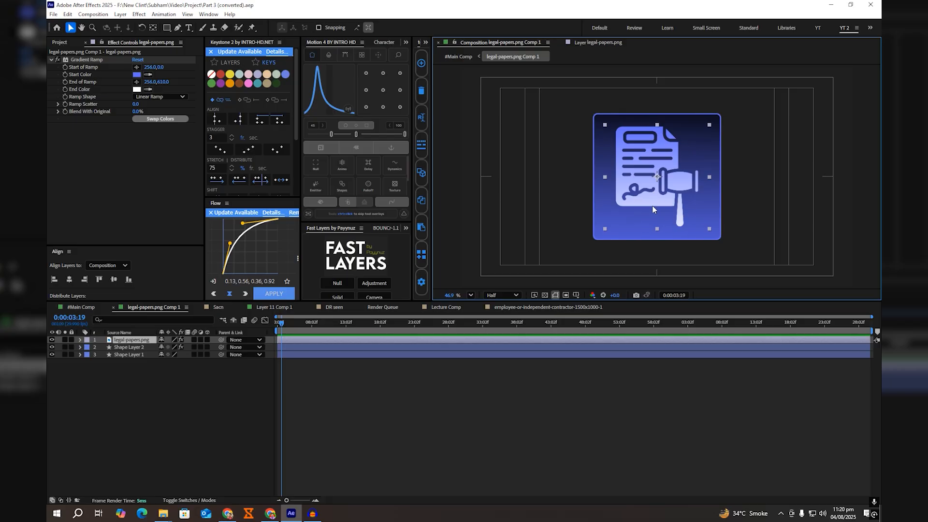
Step: Toggle Shape Layer 2's visibility to check the icon's outline and add the Deep Glow 2 effect to that layer
{"action": "left_click", "coordinate": [142, 347]}
{"action": "left_click", "coordinate": [52, 347]}
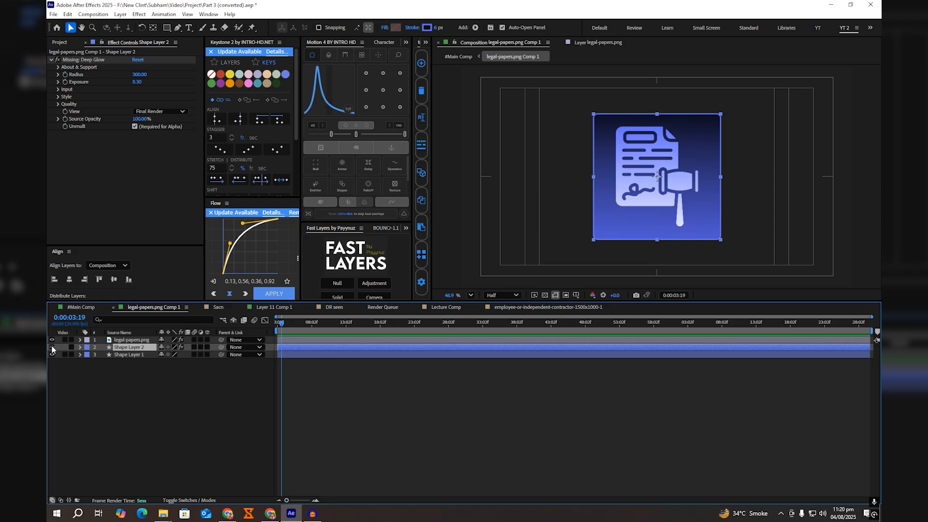
{"action": "left_click", "coordinate": [52, 347]}
{"action": "key", "text": "ctrl+space"}
{"action": "type", "text": "de"}
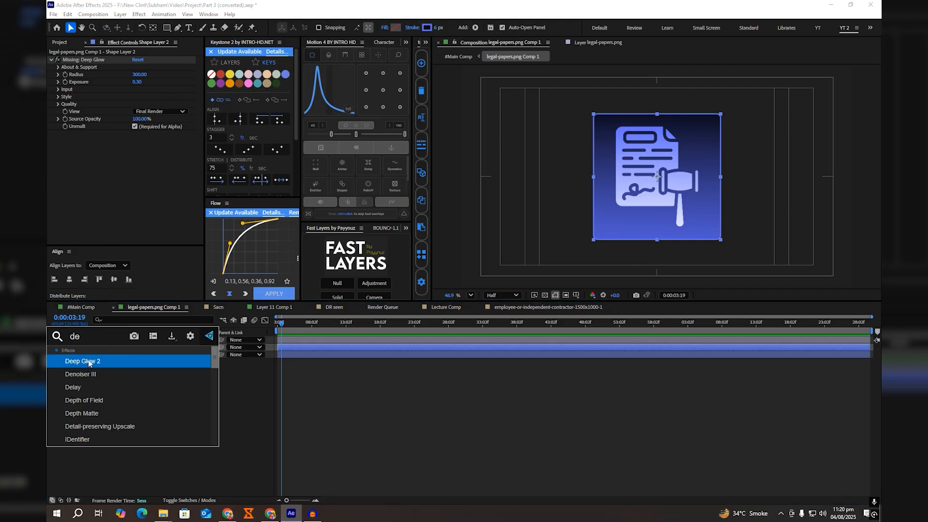
{"action": "key", "text": "Return"}
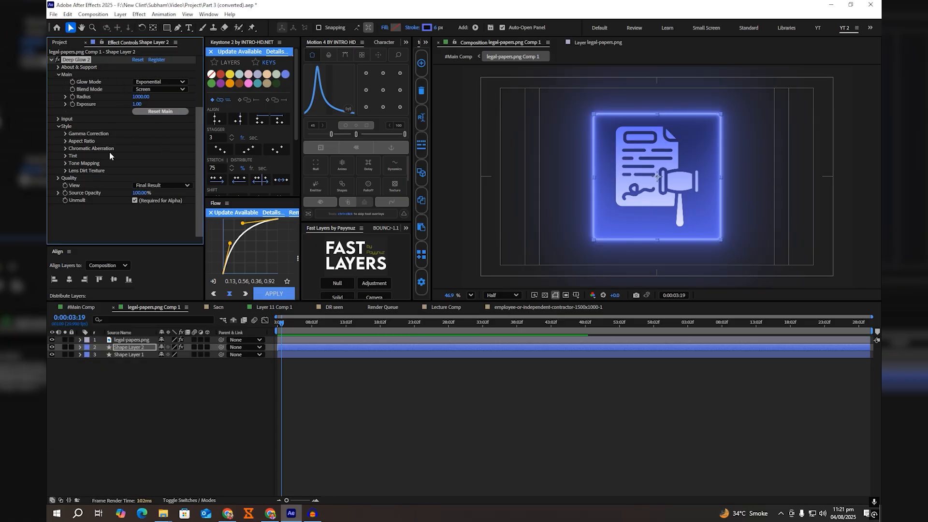
{"action": "scroll", "coordinate": [109, 144], "scroll_direction": "up", "scroll_amount": 2}
{"action": "scroll", "coordinate": [109, 141], "scroll_direction": "up", "scroll_amount": 1}
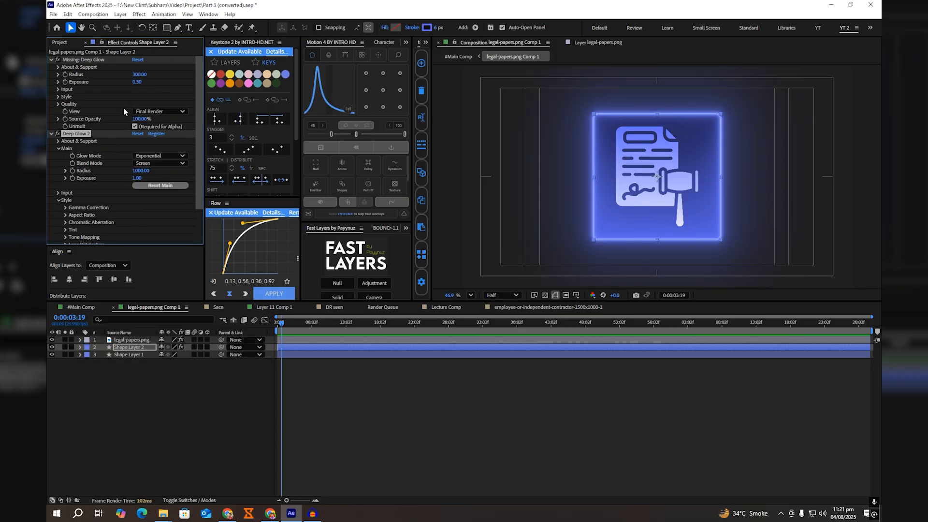
Step: Disable the missing Deep Glow on Shape Layer 2 and set Deep Glow 2's Exposure to 0.30 and Radius to 300
{"action": "left_click", "coordinate": [58, 60]}
{"action": "left_click", "coordinate": [139, 178]}
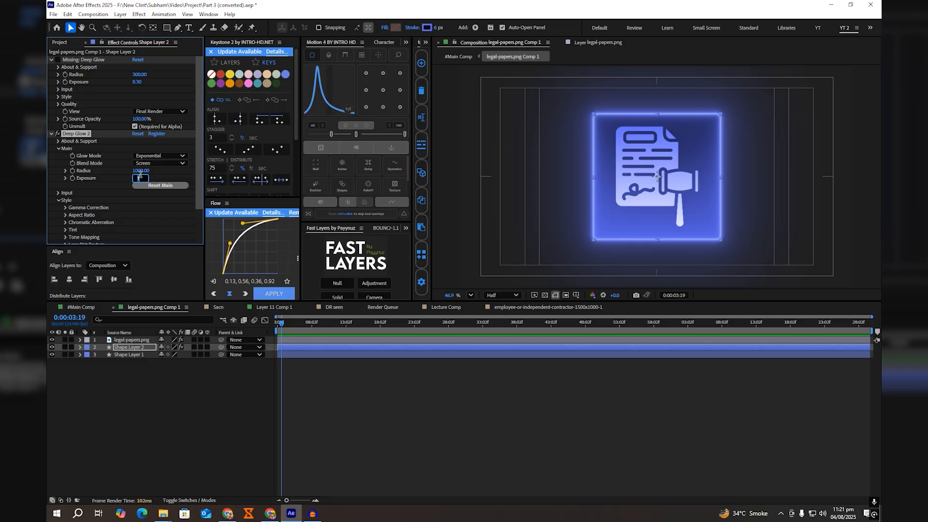
{"action": "type", "text": "0.3"}
{"action": "key", "text": "Return"}
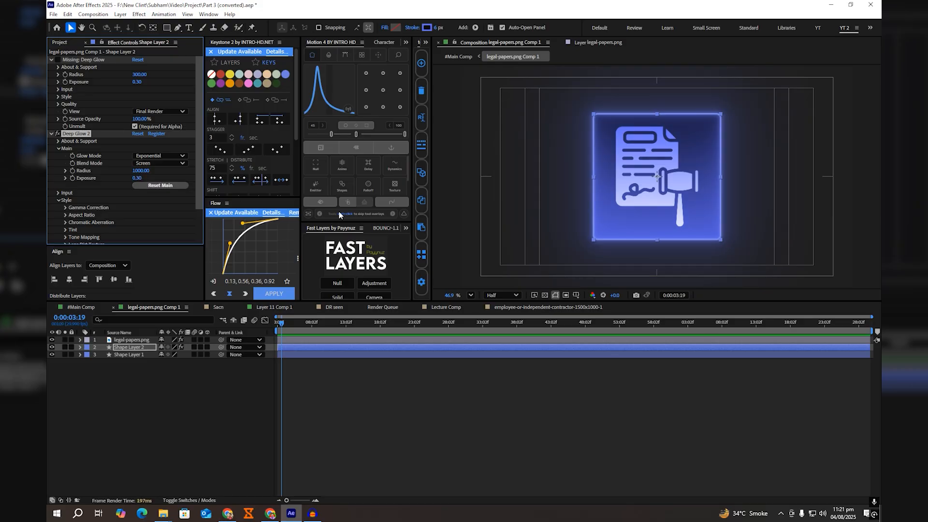
{"action": "left_click", "coordinate": [136, 171]}
{"action": "type", "text": "300"}
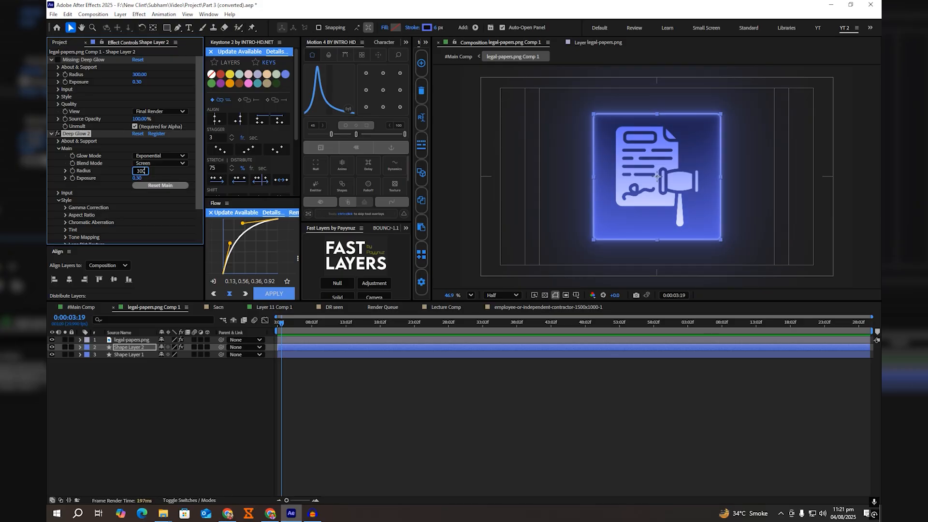
{"action": "key", "text": "Return"}
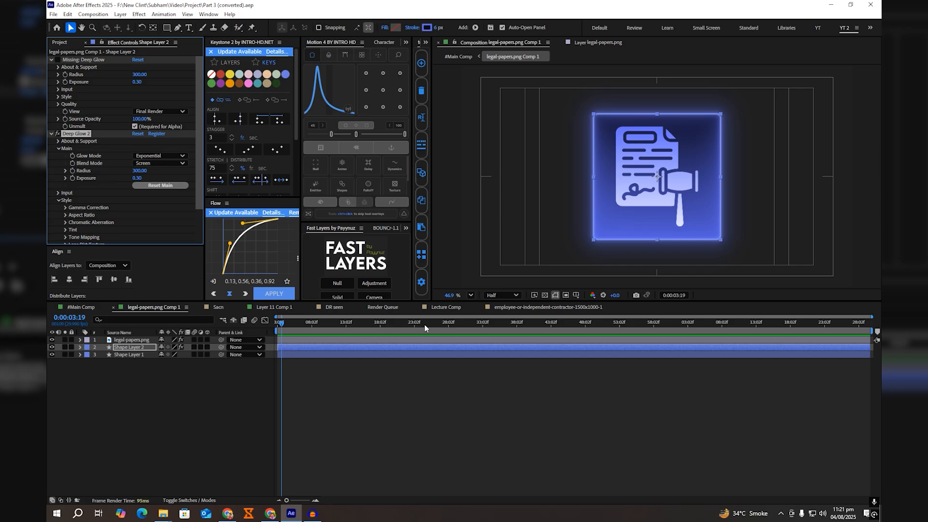
{"action": "left_click", "coordinate": [478, 399]}
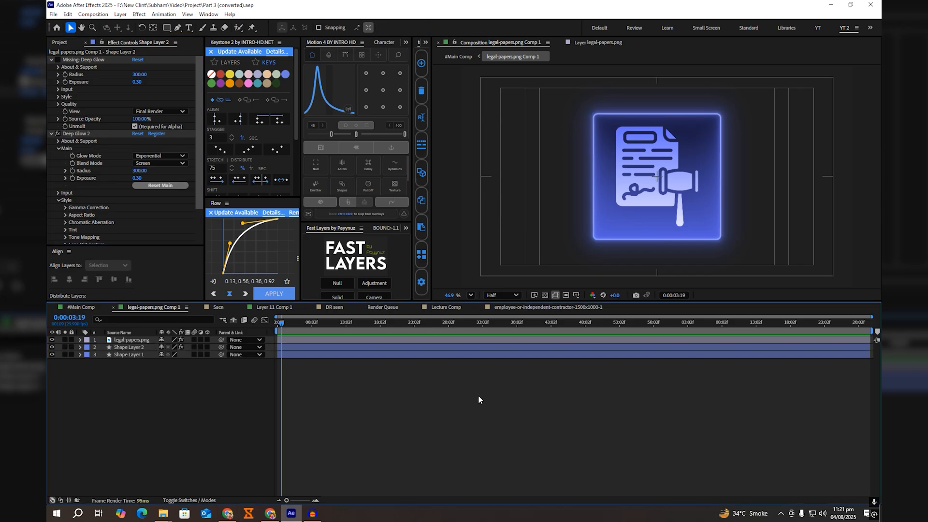
{"action": "left_click", "coordinate": [424, 355]}
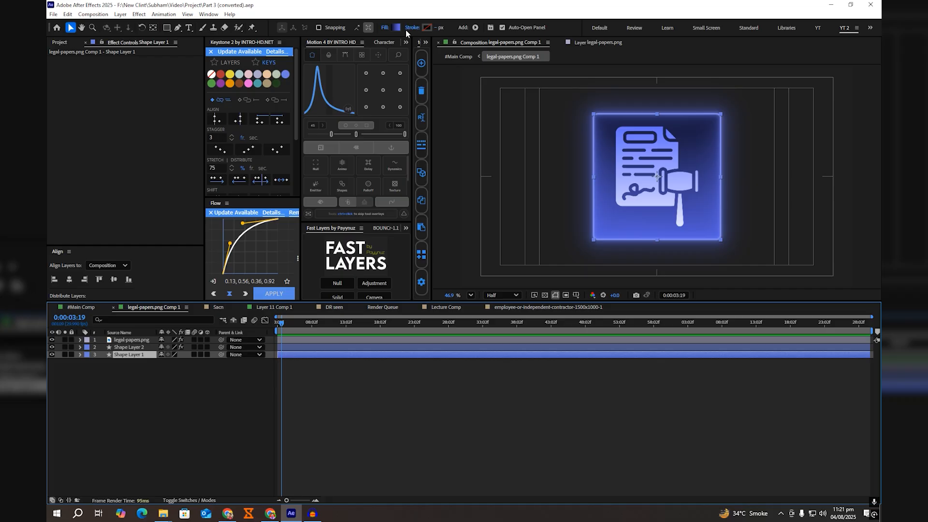
Step: Copy legal-papers.png Comp 1 from #Main Comp into Lecture Comp above the title, starting at 0:00:03:02
{"action": "left_click", "coordinate": [89, 308]}
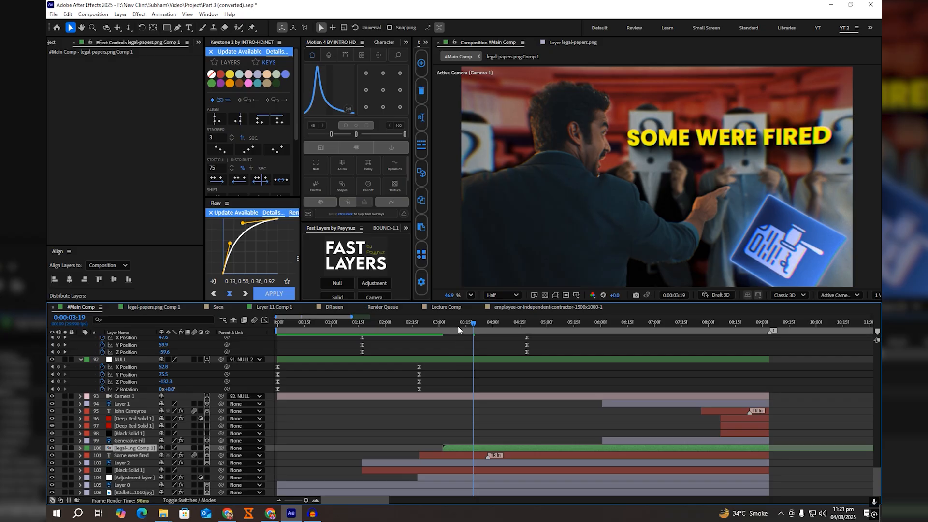
{"action": "left_click_drag", "start_coordinate": [457, 325], "coordinate": [451, 324]}
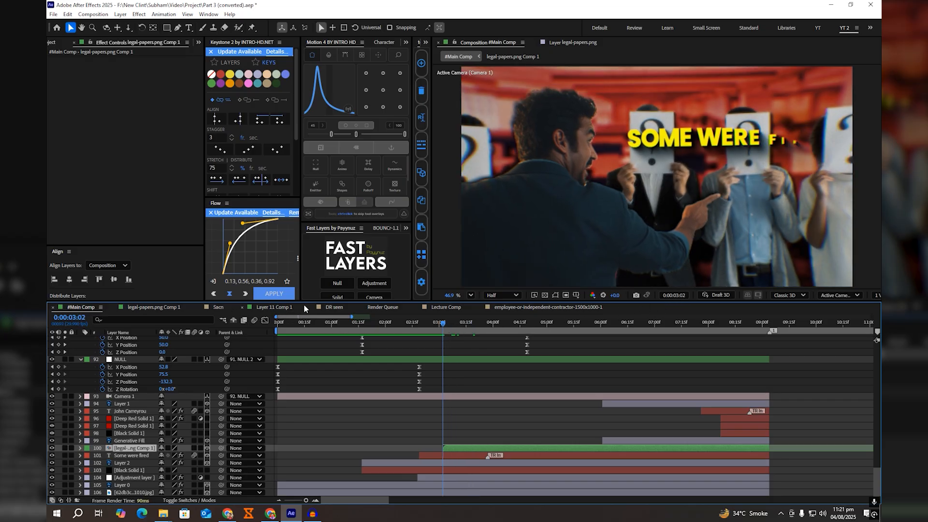
{"action": "left_click", "coordinate": [443, 307]}
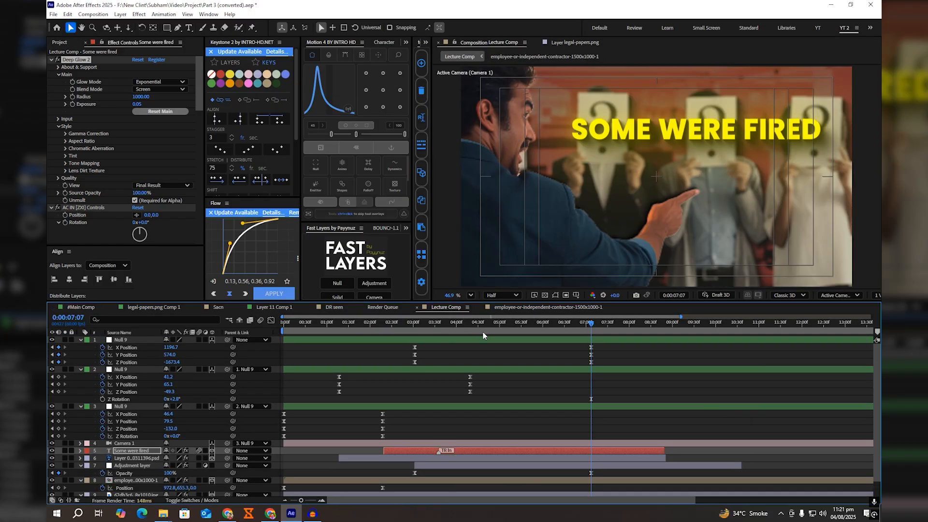
{"action": "left_click_drag", "start_coordinate": [478, 331], "coordinate": [414, 323]}
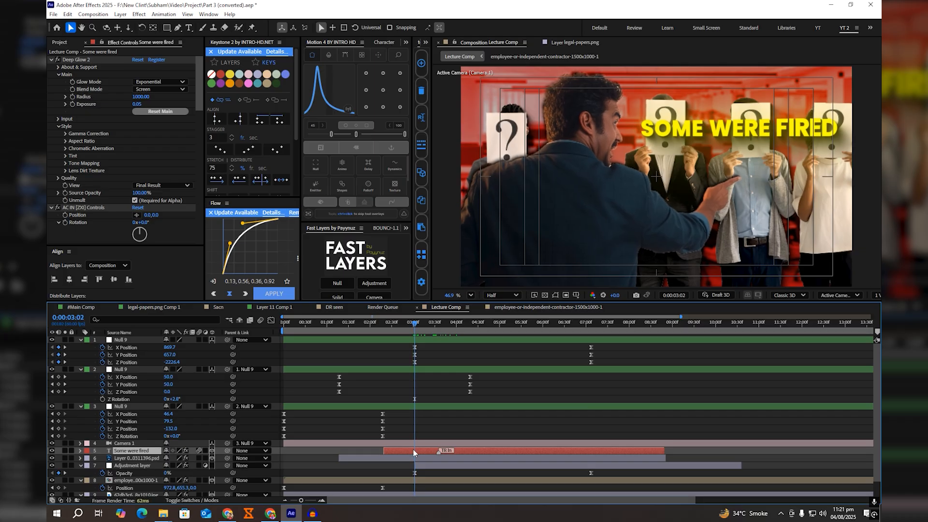
{"action": "key", "text": "ctrl+alt+v"}
{"action": "left_click_drag", "start_coordinate": [453, 448], "coordinate": [452, 448]}
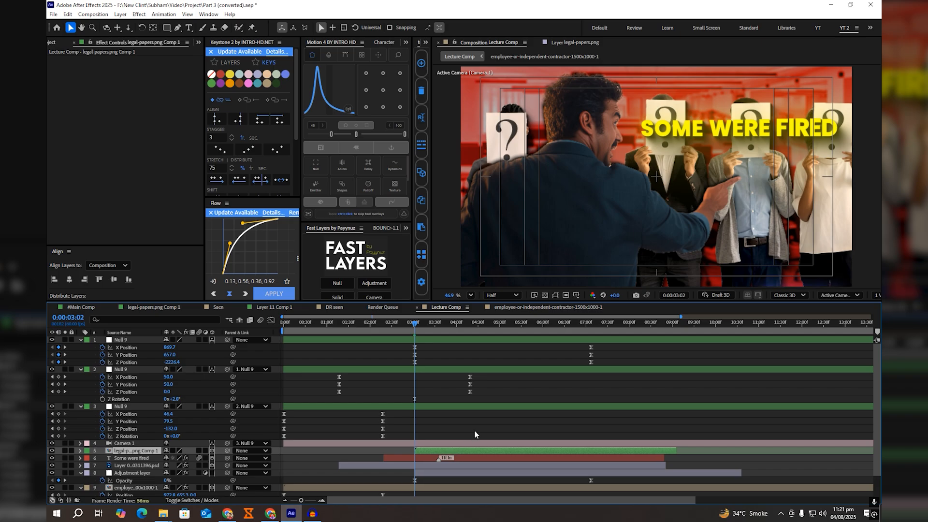
Step: At 0:00:07:07, switch to two views and pull the "Some were fired" title closer to the camera in the Top view
{"action": "left_click", "coordinate": [592, 324]}
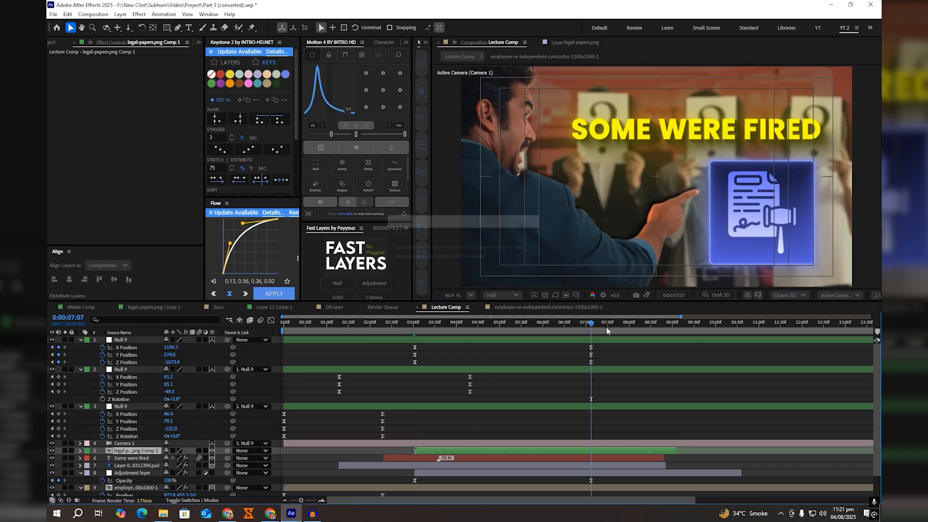
{"action": "left_click", "coordinate": [875, 295]}
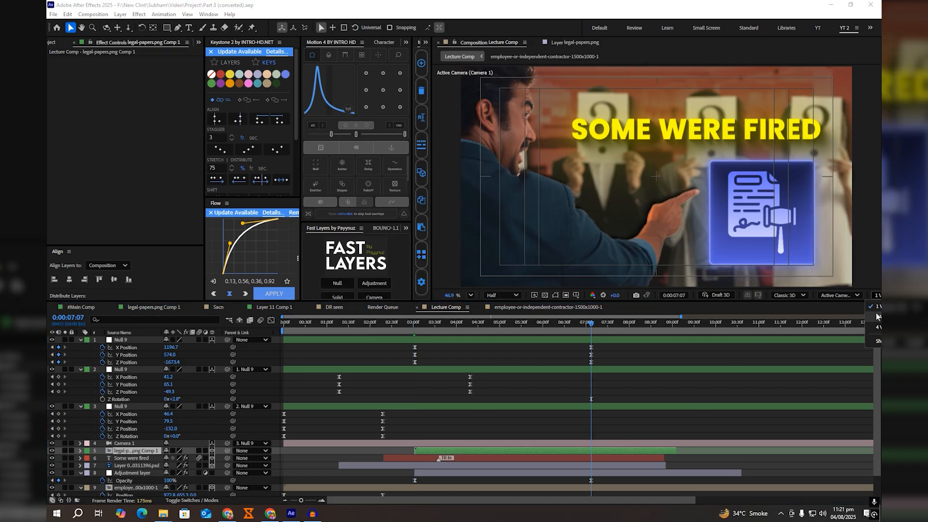
{"action": "left_click", "coordinate": [873, 315]}
{"action": "left_click_drag", "start_coordinate": [584, 230], "coordinate": [568, 197]}
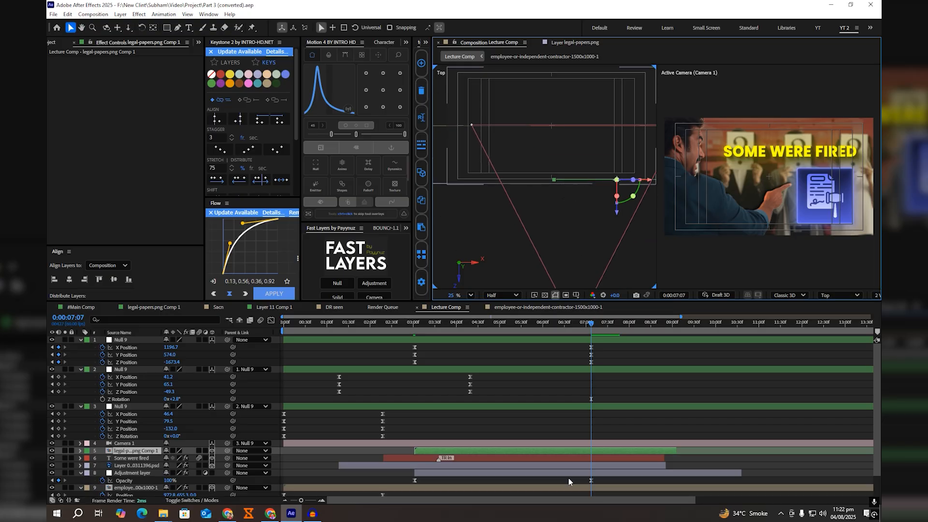
{"action": "left_click", "coordinate": [579, 456]}
{"action": "scroll", "coordinate": [555, 182], "scroll_direction": "down", "scroll_amount": 2}
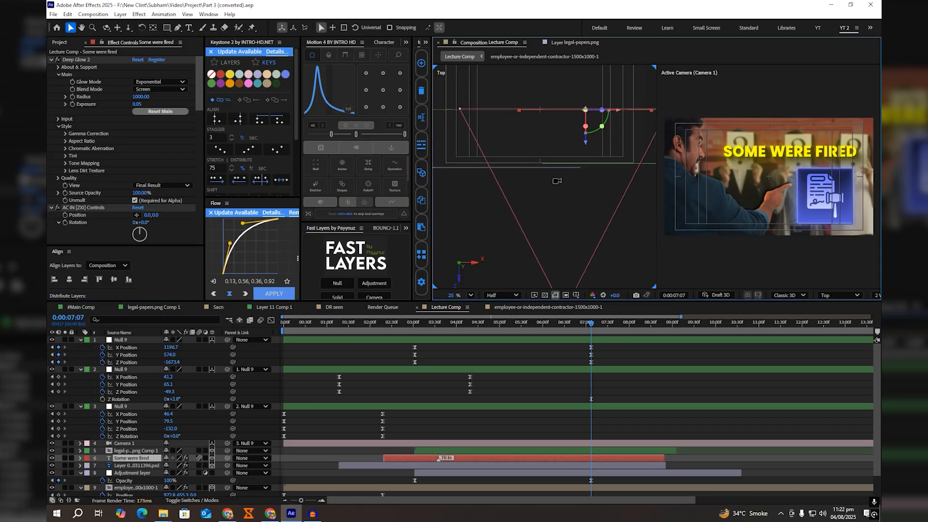
{"action": "left_click_drag", "start_coordinate": [583, 149], "coordinate": [599, 213]}
Step: Bring the legal-papers icon slightly closer to the camera through a temporary parent null, then delete the null and return to one view
{"action": "left_click", "coordinate": [561, 451]}
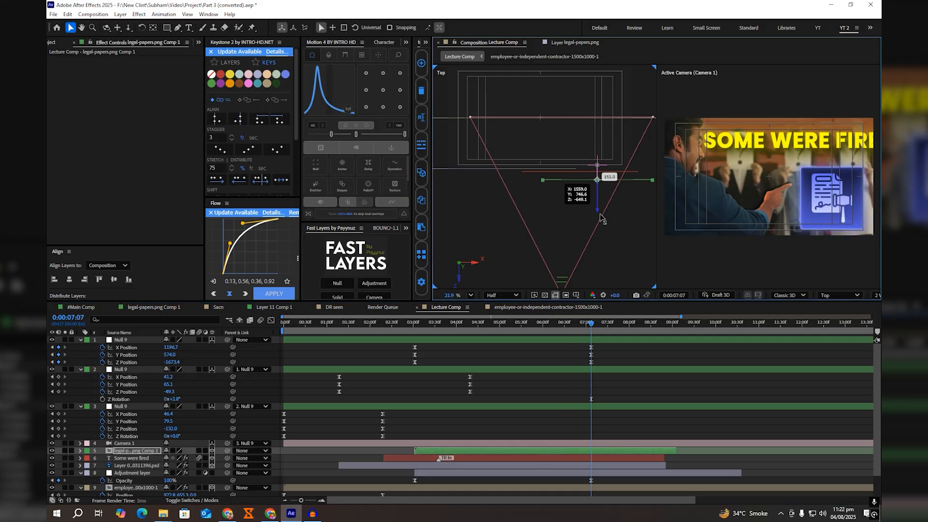
{"action": "key", "text": "ctrl+z"}
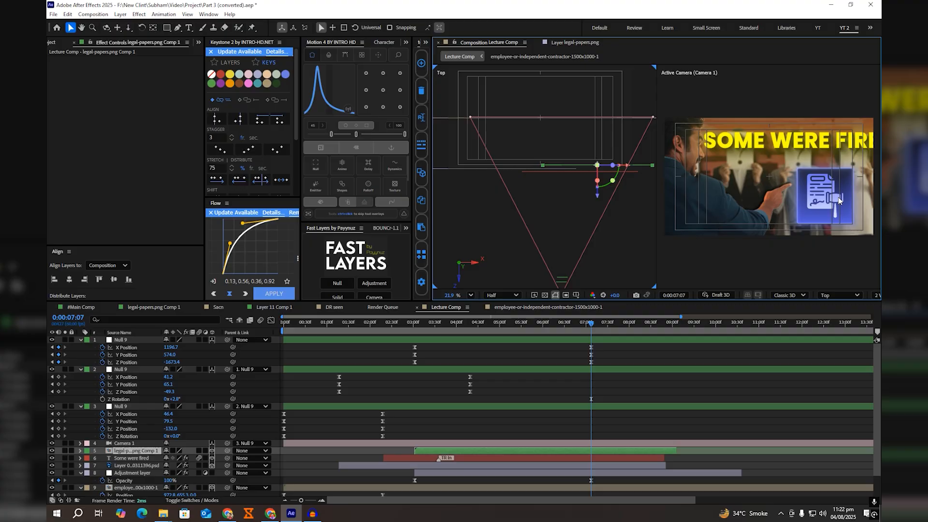
{"action": "left_click", "coordinate": [316, 164]}
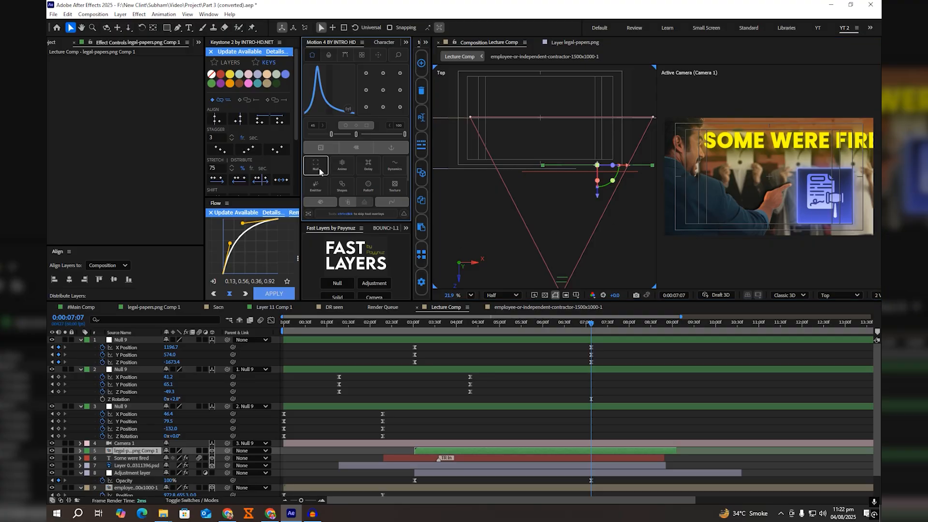
{"action": "left_click_drag", "start_coordinate": [595, 196], "coordinate": [598, 207]}
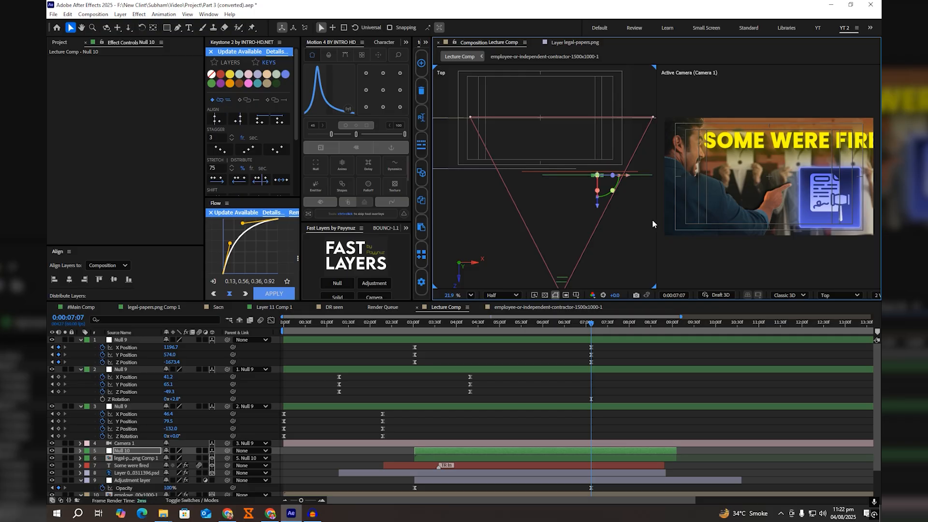
{"action": "left_click", "coordinate": [876, 295]}
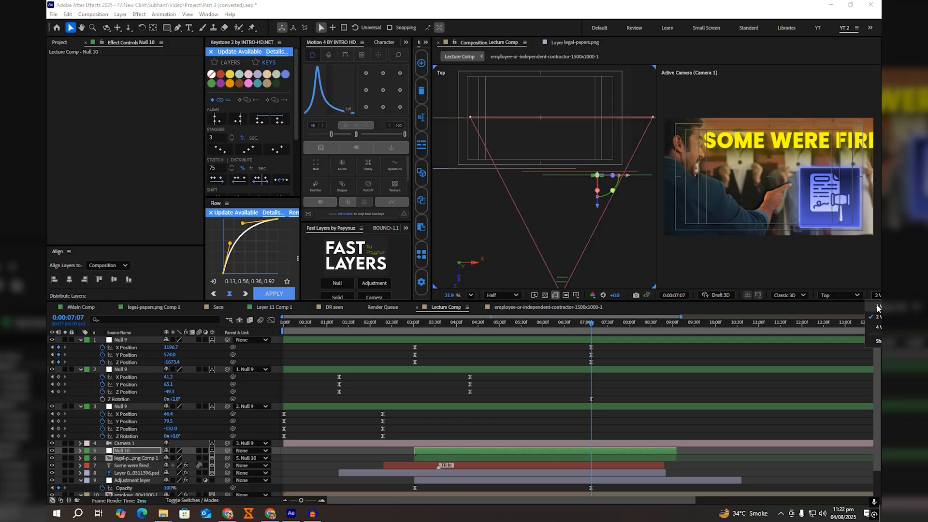
{"action": "left_click", "coordinate": [876, 303]}
{"action": "key", "text": "Delete"}
Step: Inspect the modified and keyframed properties of the legal-papers precomp layer in Lecture Comp, then collapse them
{"action": "left_click", "coordinate": [566, 452]}
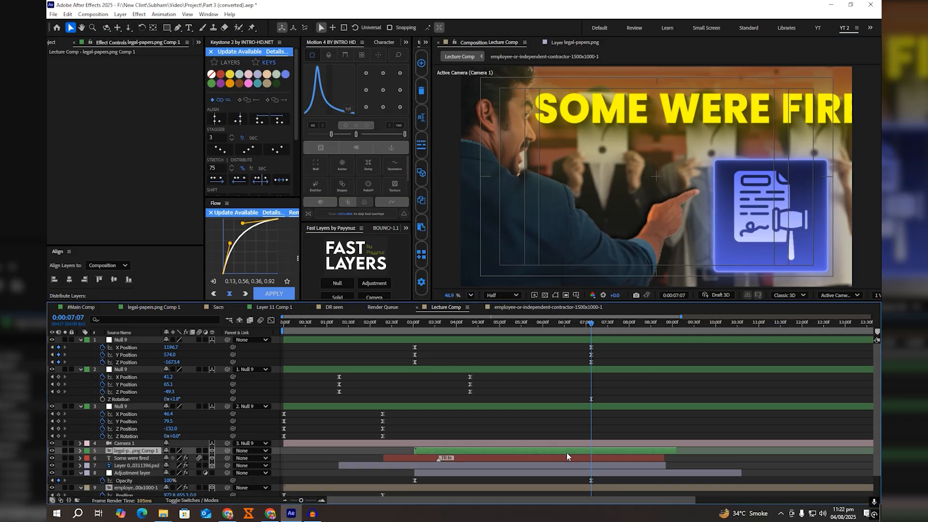
{"action": "key", "text": "u"}
{"action": "key", "text": "u"}
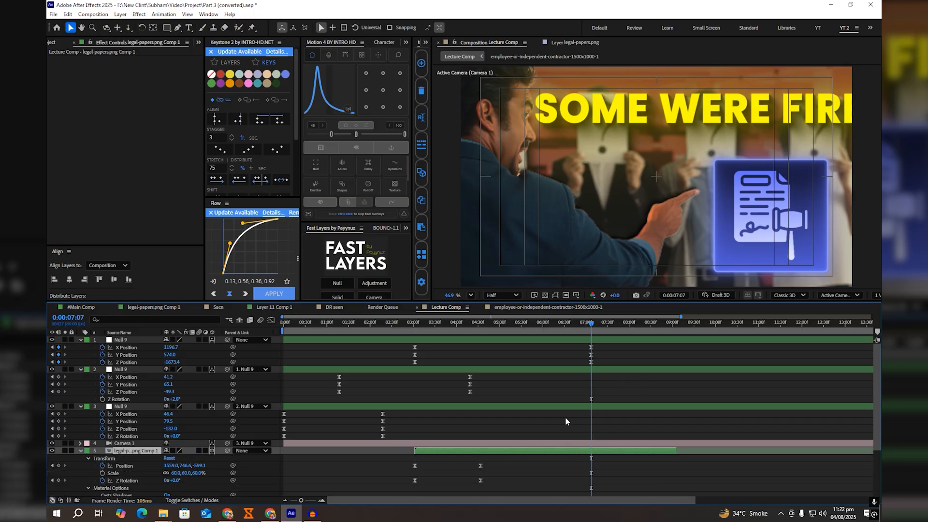
{"action": "left_click", "coordinate": [83, 453]}
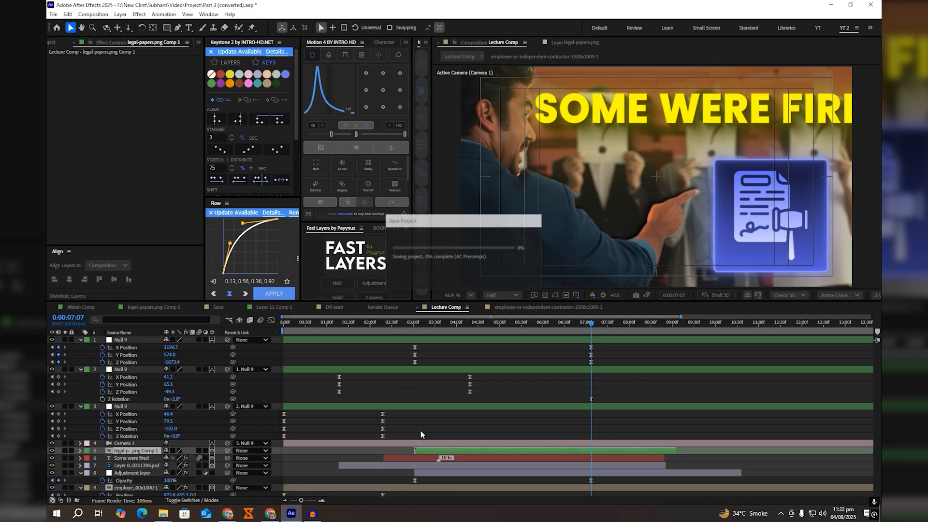
Step: Scale the "Some were fired" title to 89%, move it slightly down and left above the pointing hand, and save the project
{"action": "left_click", "coordinate": [501, 457]}
{"action": "key", "text": "s"}
{"action": "left_click_drag", "start_coordinate": [202, 468], "coordinate": [183, 469]}
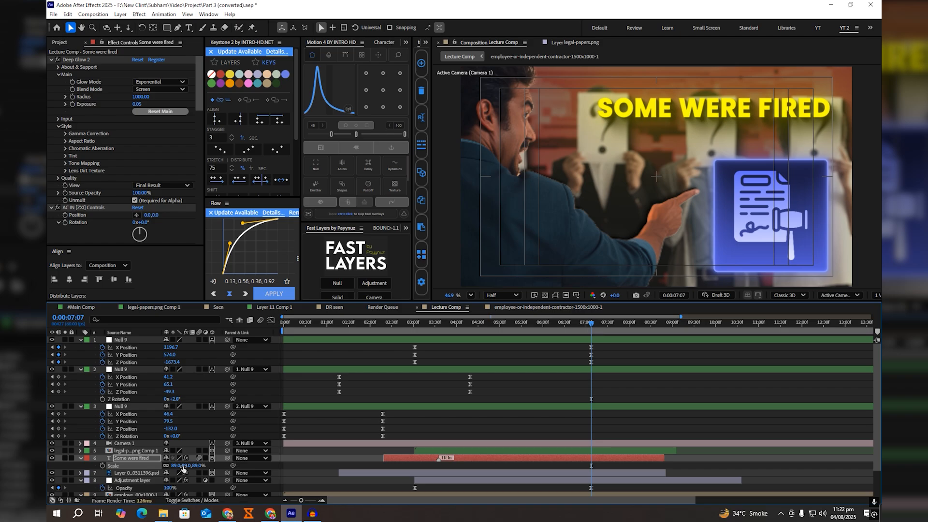
{"action": "left_click", "coordinate": [555, 295]}
{"action": "left_click_drag", "start_coordinate": [655, 113], "coordinate": [638, 127]}
{"action": "key", "text": "ctrl+s"}
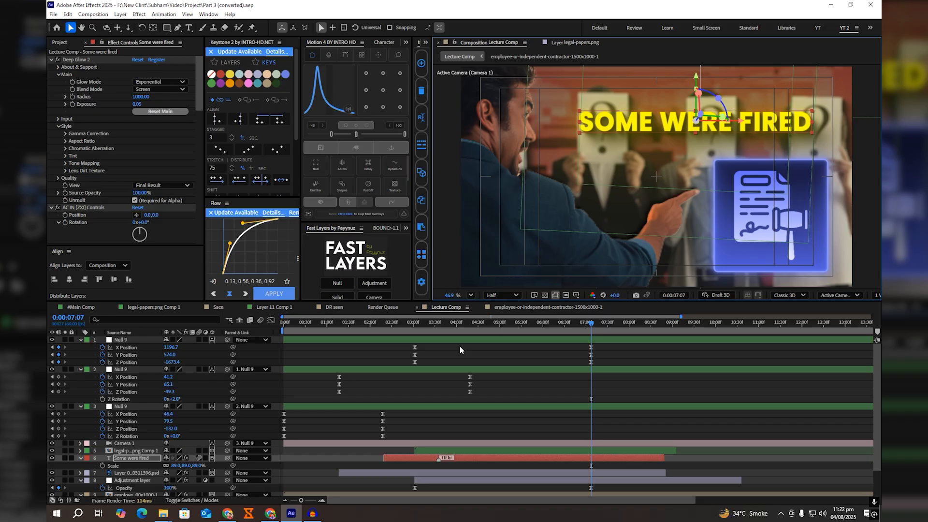
Step: Parent the legal-papers precomp to a new null and set the null's Scale to 78%
{"action": "left_click", "coordinate": [439, 451]}
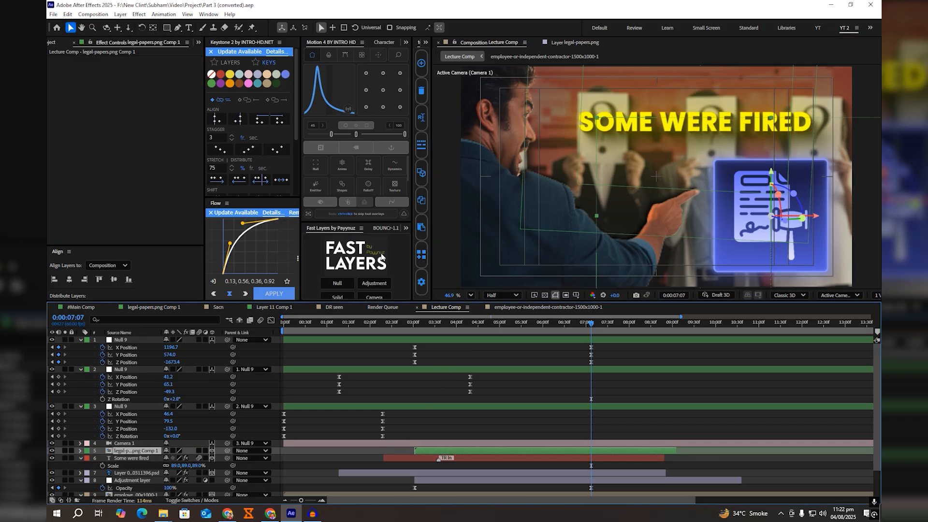
{"action": "left_click", "coordinate": [315, 164]}
{"action": "key", "text": "s"}
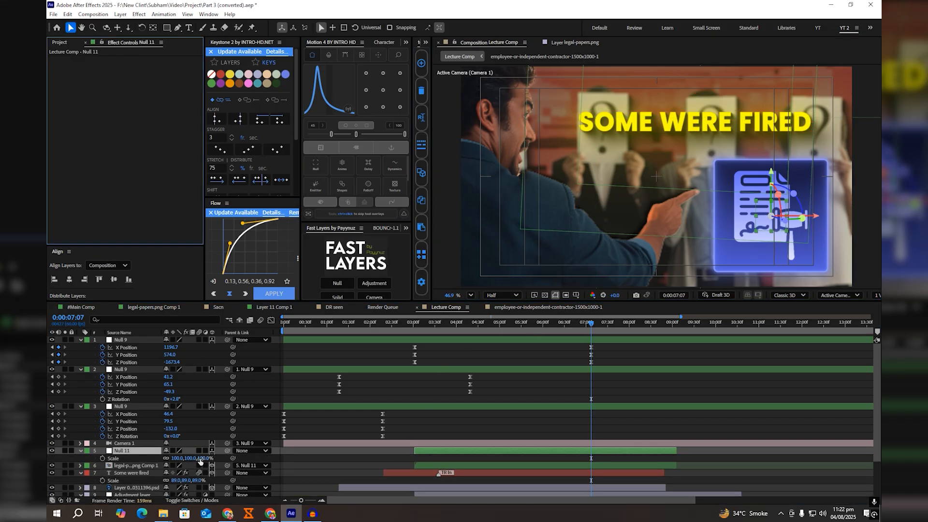
{"action": "left_click_drag", "start_coordinate": [184, 458], "coordinate": [183, 457]}
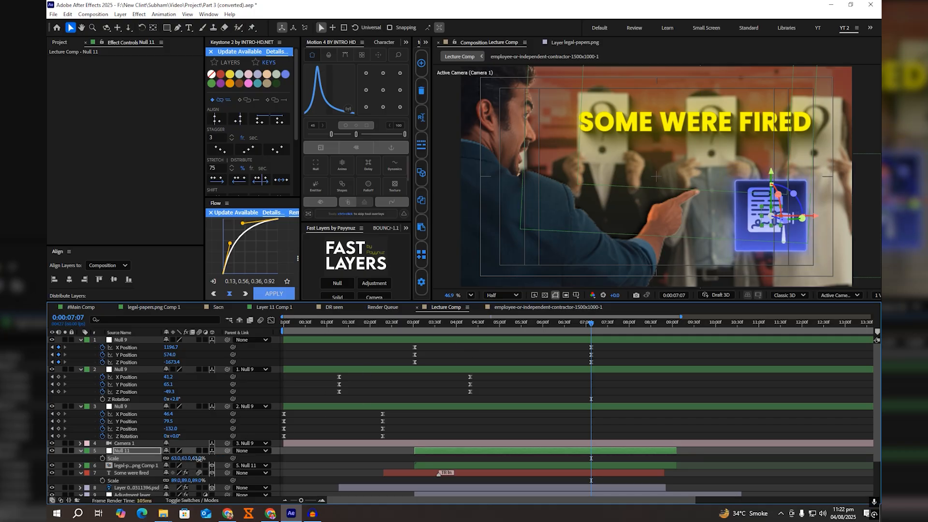
{"action": "left_click_drag", "start_coordinate": [180, 458], "coordinate": [188, 457]}
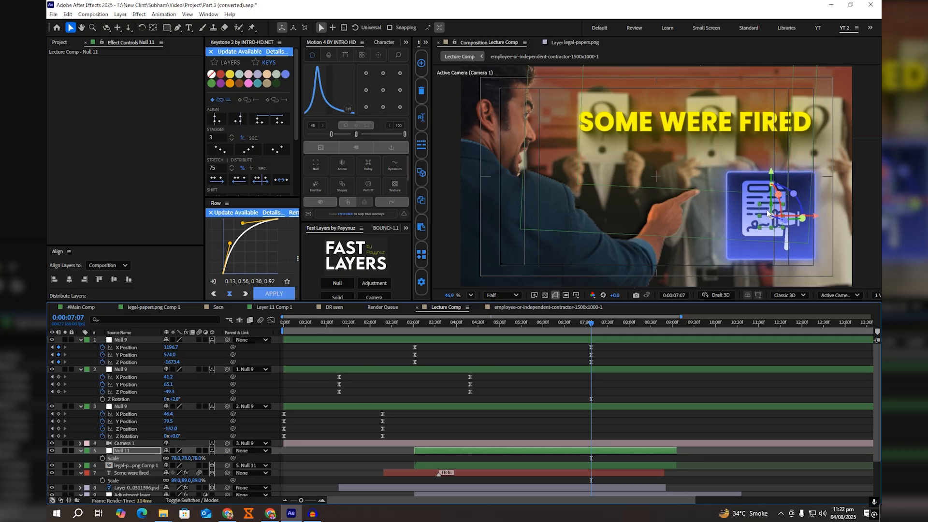
Step: Move the icon's null up and left beside the man's pointing finger, save the project, and delete the null
{"action": "left_click_drag", "start_coordinate": [772, 219], "coordinate": [742, 191]}
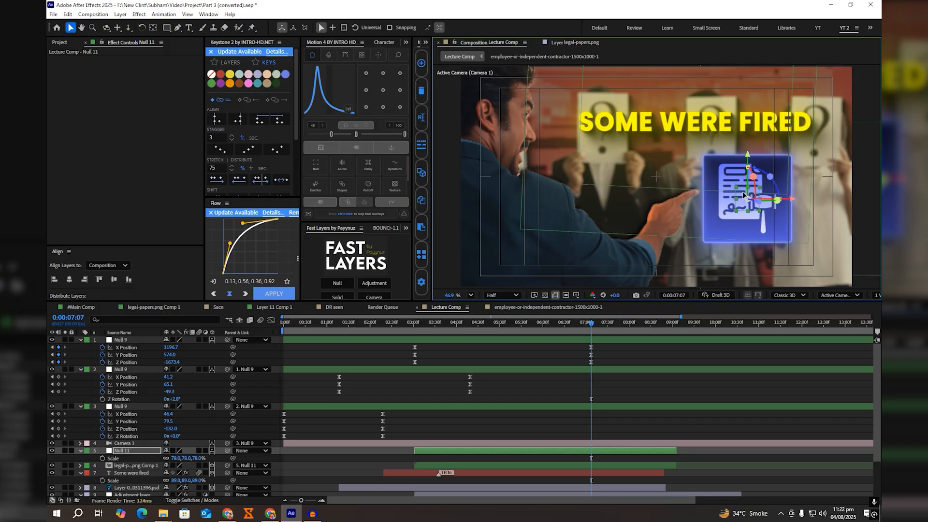
{"action": "key", "text": "ctrl+s"}
{"action": "left_click", "coordinate": [573, 450]}
{"action": "key", "text": "Delete"}
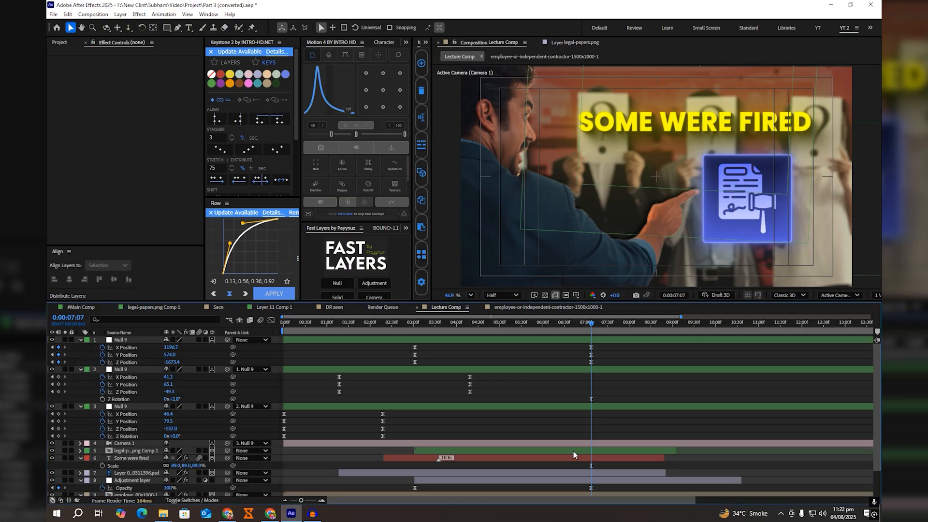
Step: Apply Shadow Studio 3 to the legal-papers precomp layer in Lecture Comp, save the project, and preview the scene
{"action": "left_click", "coordinate": [573, 451]}
{"action": "key", "text": "ctrl+space"}
{"action": "type", "text": "s"}
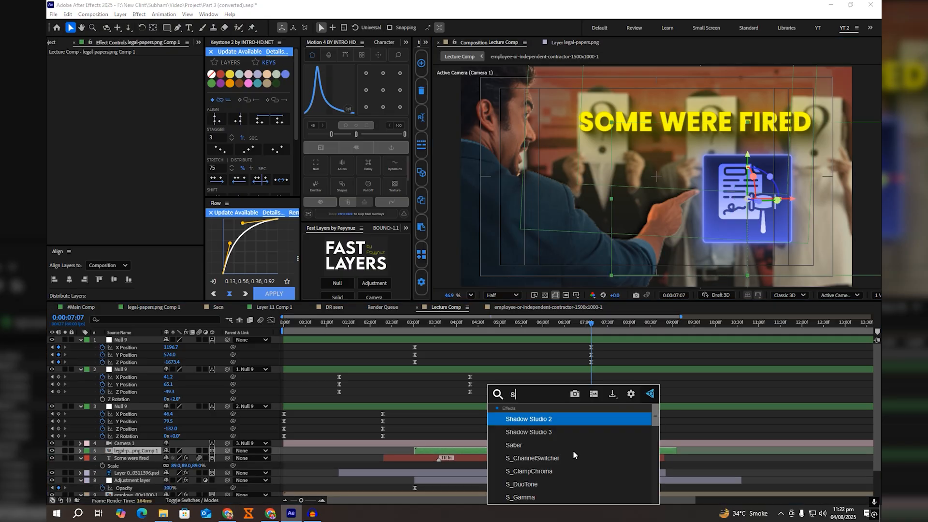
{"action": "key", "text": "Down"}
{"action": "key", "text": "Return"}
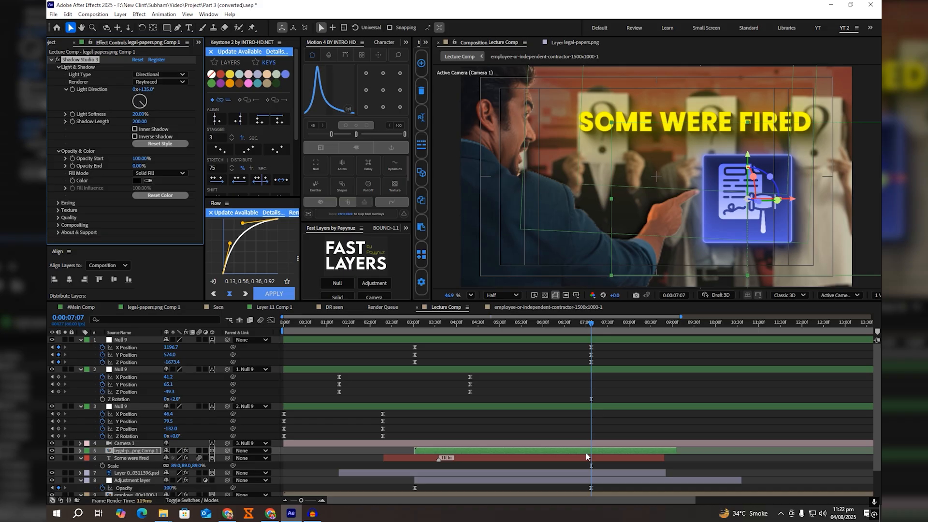
{"action": "left_click", "coordinate": [627, 423]}
{"action": "key", "text": "ctrl+s"}
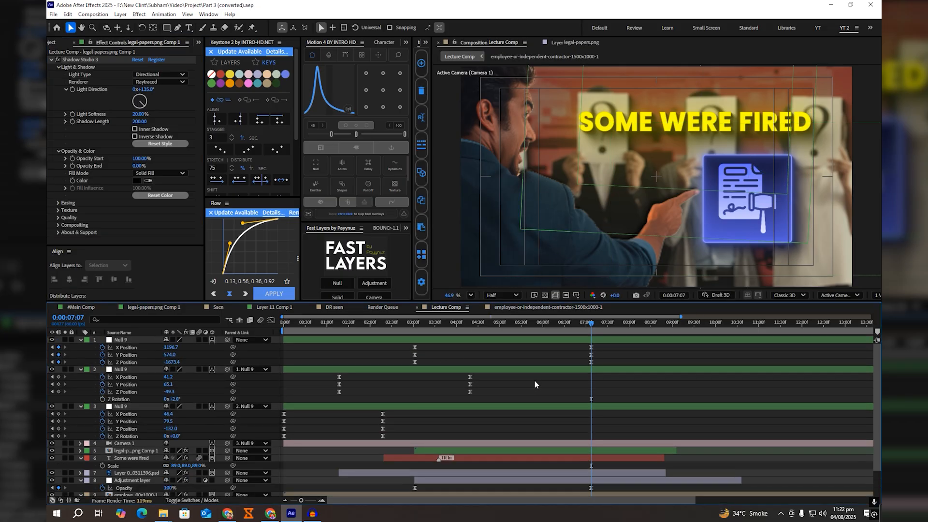
{"action": "key", "text": "space"}
Step: Examine NULL 4's X Position keyframes and the Generative Fill layer in #Main Comp to see how the next camera move works
{"action": "left_click", "coordinate": [71, 306]}
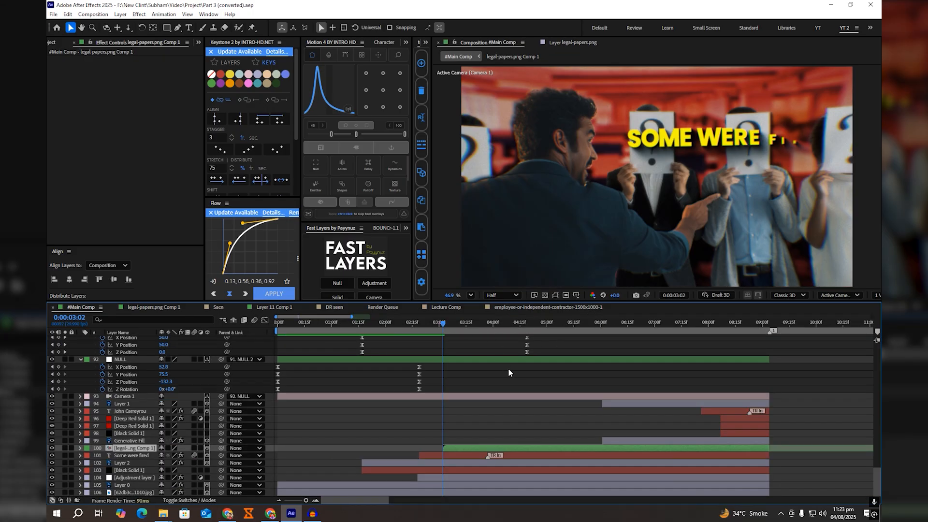
{"action": "scroll", "coordinate": [508, 367], "scroll_direction": "down", "scroll_amount": 5}
{"action": "left_click", "coordinate": [453, 360]}
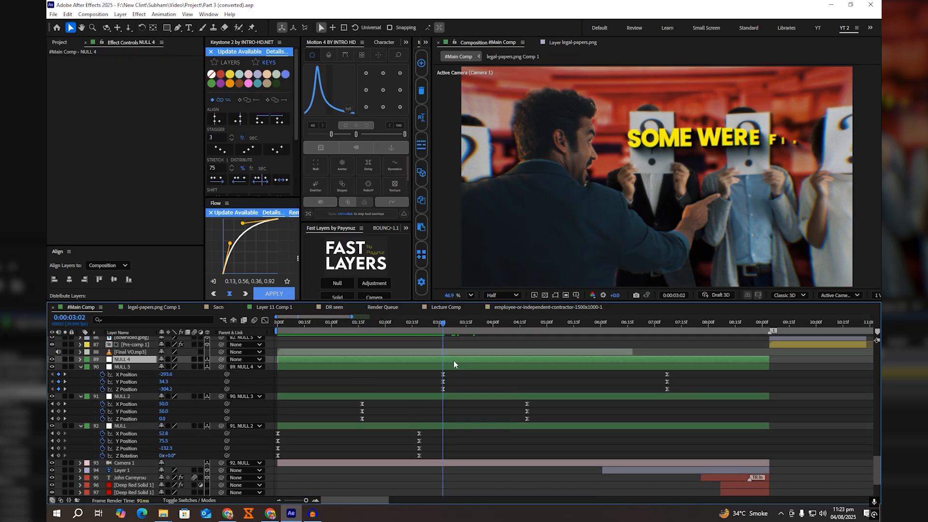
{"action": "key", "text": "u"}
{"action": "left_click_drag", "start_coordinate": [451, 325], "coordinate": [706, 354]}
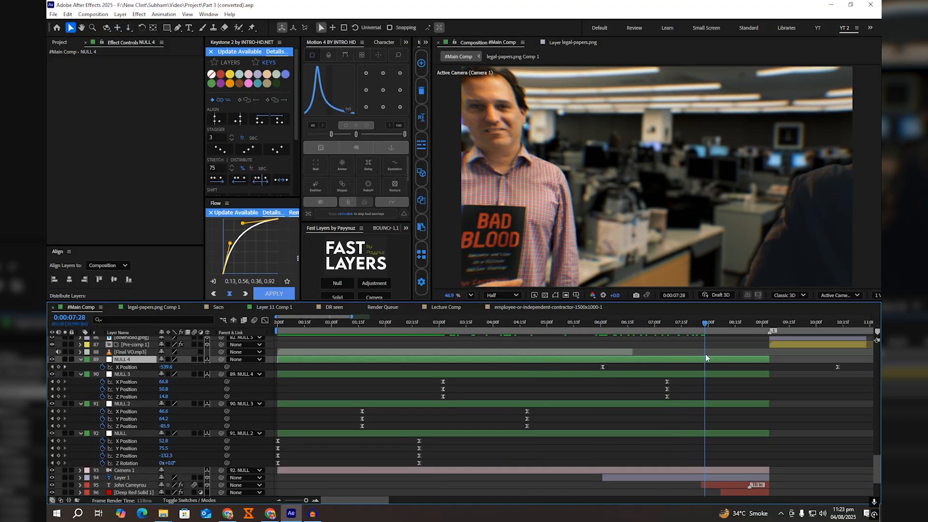
{"action": "scroll", "coordinate": [576, 414], "scroll_direction": "right", "scroll_amount": 5}
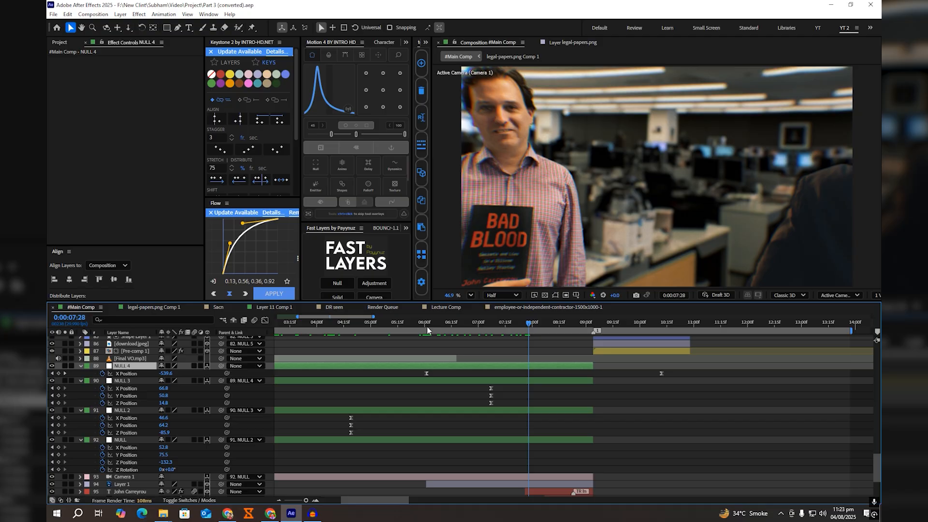
{"action": "left_click", "coordinate": [427, 330]}
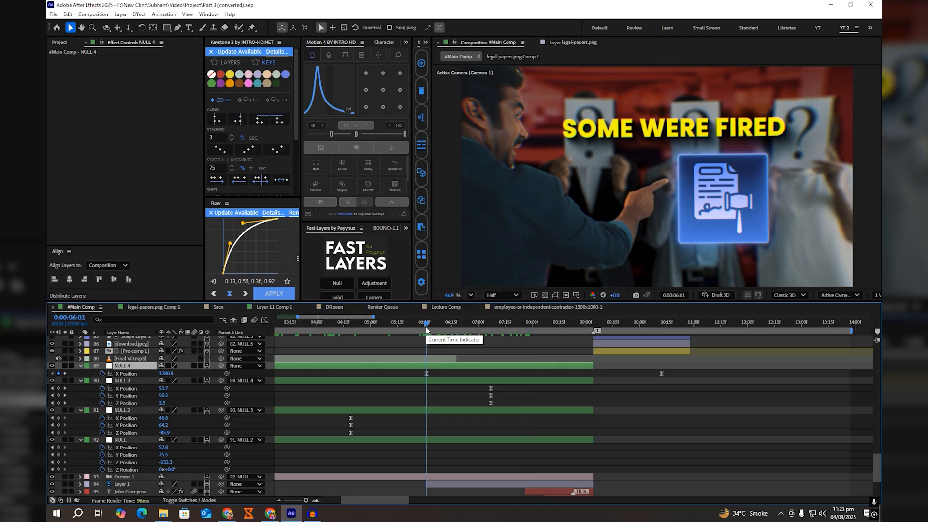
{"action": "scroll", "coordinate": [466, 372], "scroll_direction": "down", "scroll_amount": 4}
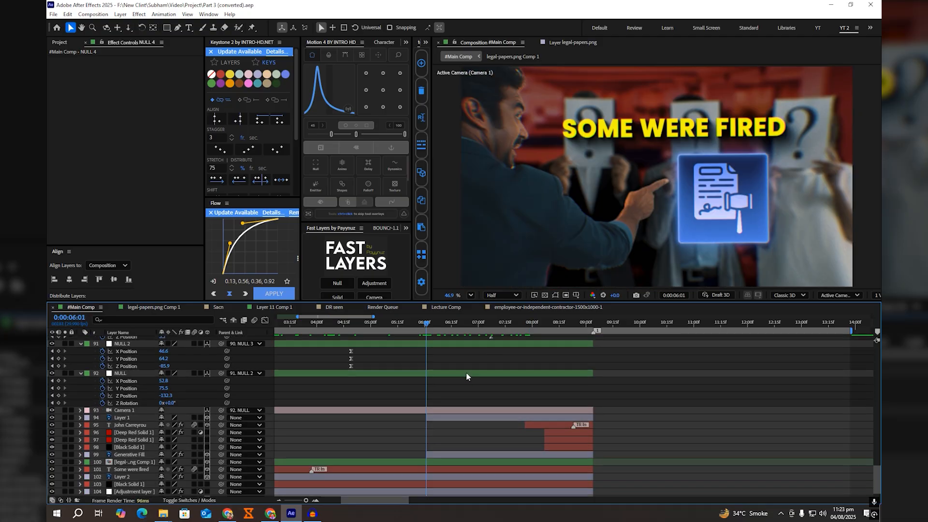
{"action": "scroll", "coordinate": [466, 372], "scroll_direction": "down", "scroll_amount": 1}
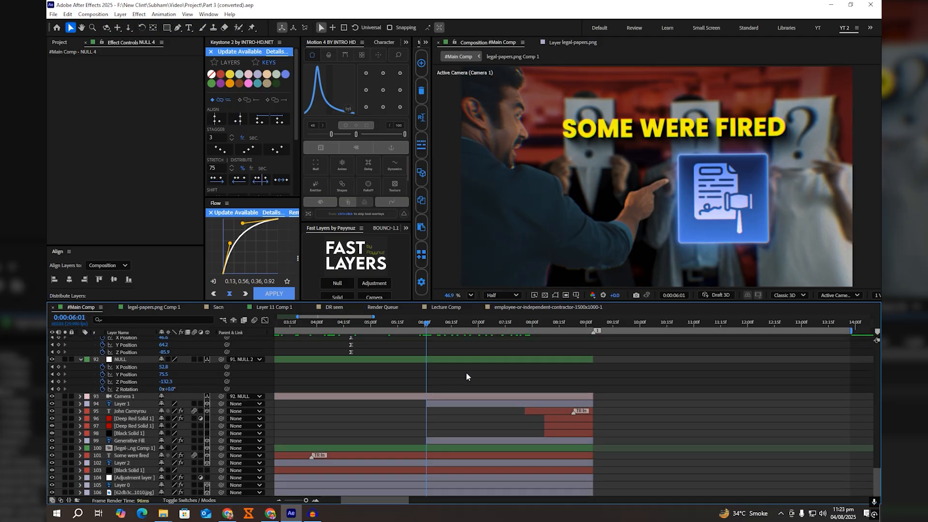
{"action": "left_click", "coordinate": [450, 440]}
{"action": "left_click", "coordinate": [513, 324]}
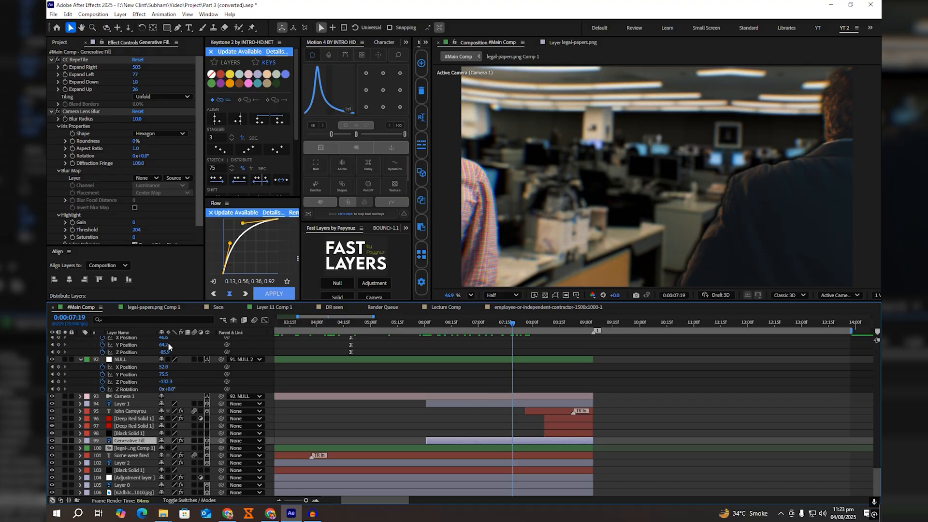
Step: In Lecture Comp at 0:00:06:01, duplicate the top null and remove the copy's X, Y and Z Position keyframes
{"action": "left_click", "coordinate": [452, 307]}
{"action": "left_click_drag", "start_coordinate": [549, 322], "coordinate": [543, 326]}
{"action": "left_click", "coordinate": [558, 340]}
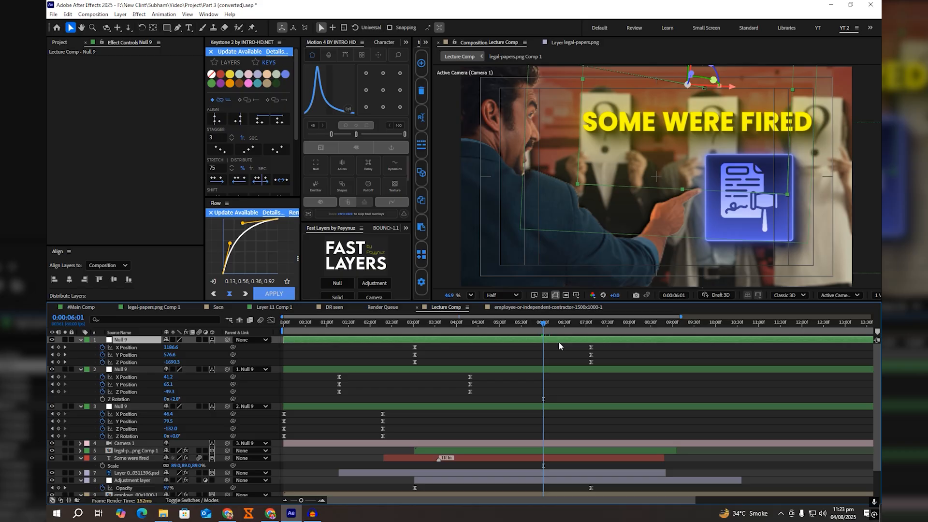
{"action": "key", "text": "ctrl+d"}
{"action": "key", "text": "u"}
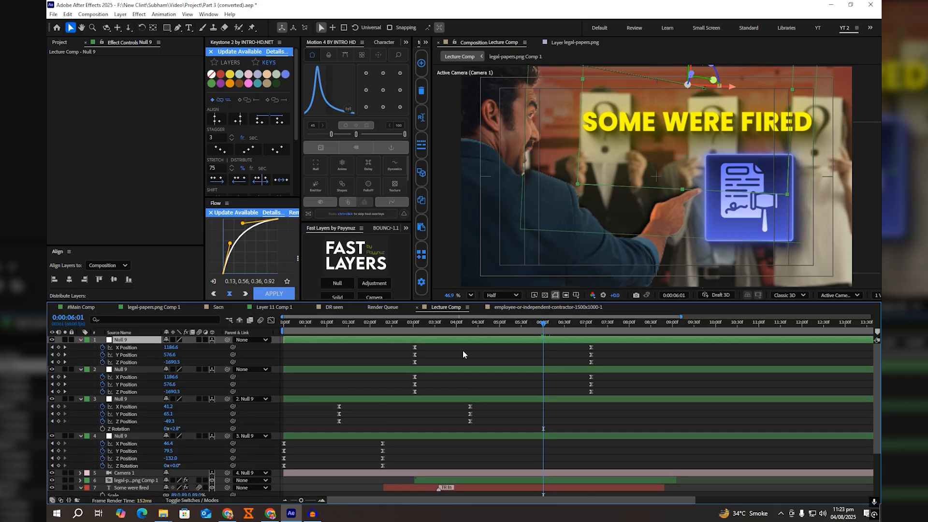
{"action": "left_click_drag", "start_coordinate": [102, 362], "coordinate": [103, 347]}
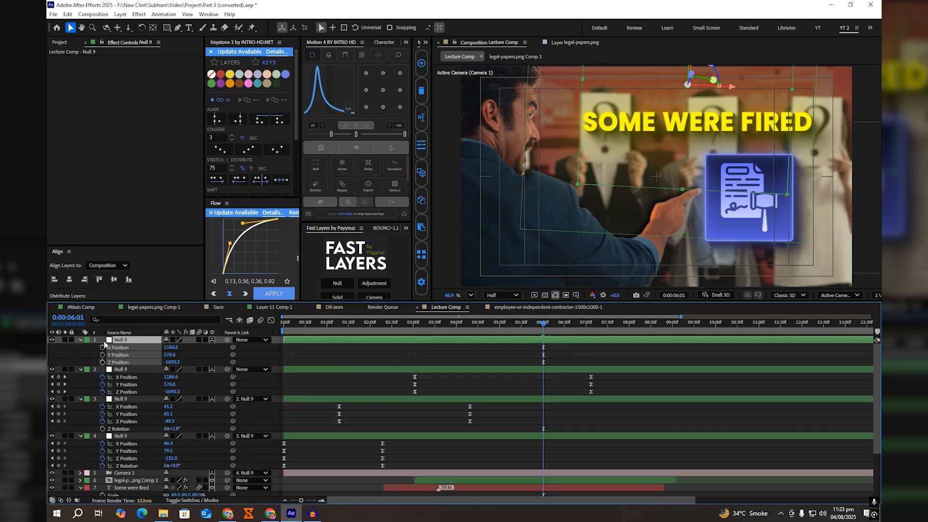
Step: Parent the original null to its duplicate and keyframe the duplicate's X Position at 0:00:06:01
{"action": "left_click_drag", "start_coordinate": [227, 370], "coordinate": [121, 339]}
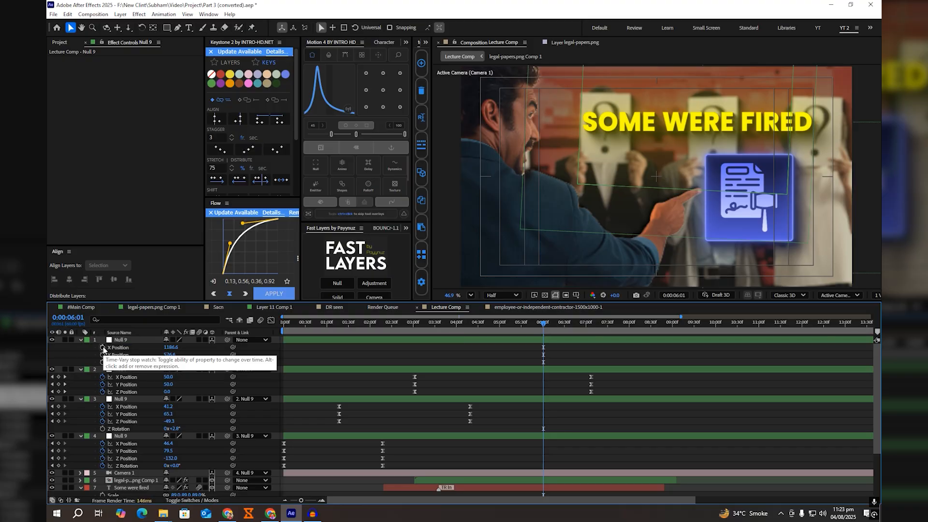
{"action": "left_click", "coordinate": [102, 348]}
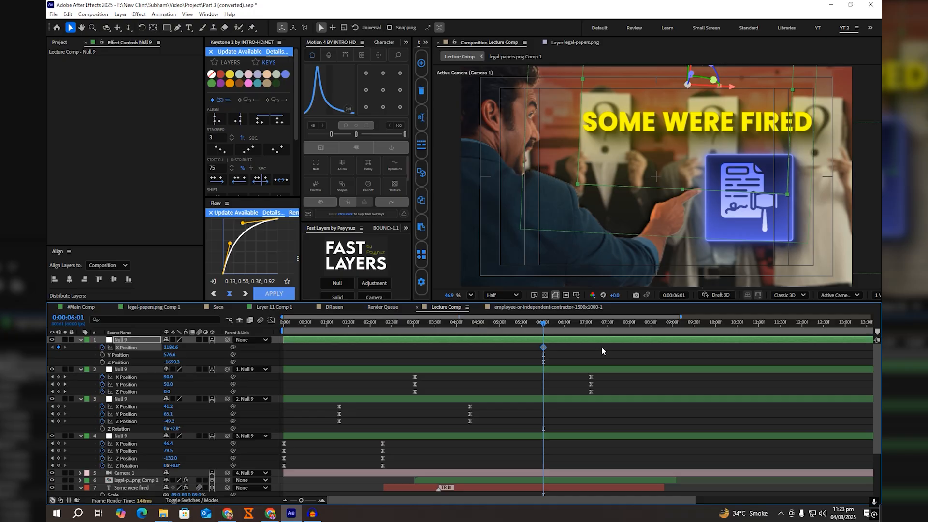
Step: Look up the time of NULL 4's last X Position keyframe in #Main Comp and move Lecture Comp's current time to 0:00:10:12
{"action": "left_click", "coordinate": [79, 307]}
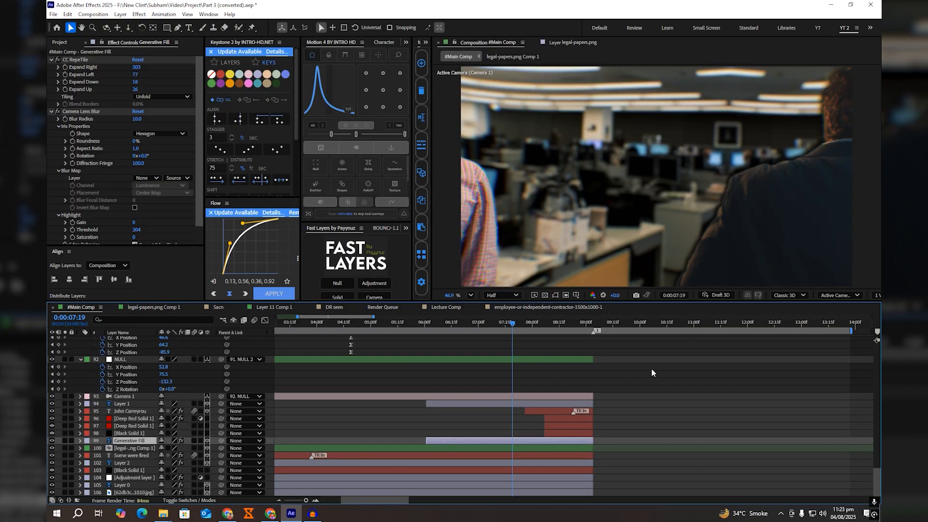
{"action": "scroll", "coordinate": [624, 369], "scroll_direction": "down", "scroll_amount": 5}
{"action": "left_click", "coordinate": [646, 321]}
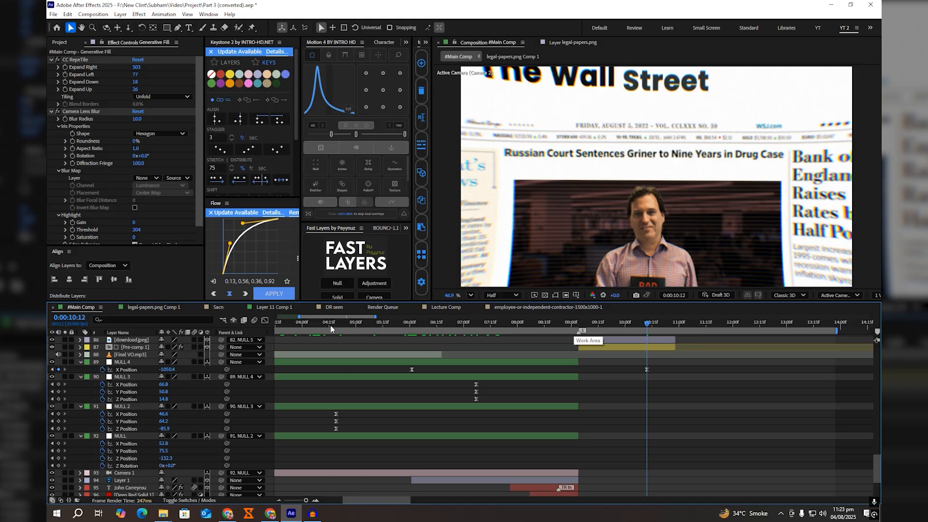
{"action": "left_click", "coordinate": [457, 309]}
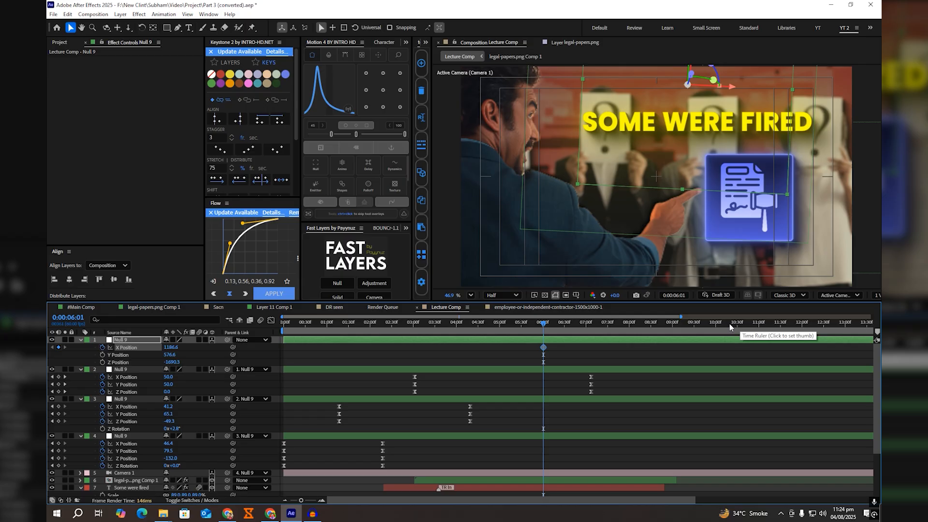
{"action": "left_click_drag", "start_coordinate": [714, 323], "coordinate": [721, 325]}
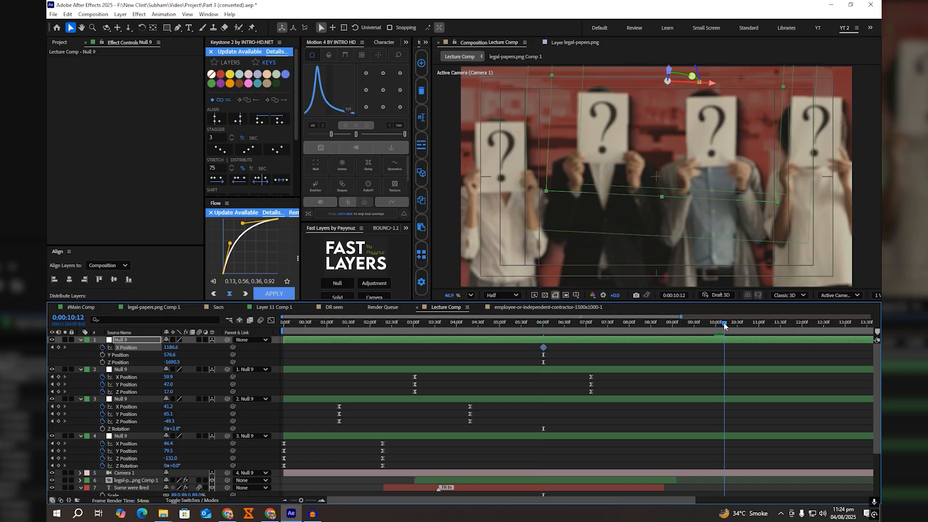
Step: Extend the legal-papers and title layers to about 18 s, the man cutout to about 14 s, and the adjustment layer to about 17 s
{"action": "left_click_drag", "start_coordinate": [687, 370], "coordinate": [599, 308]}
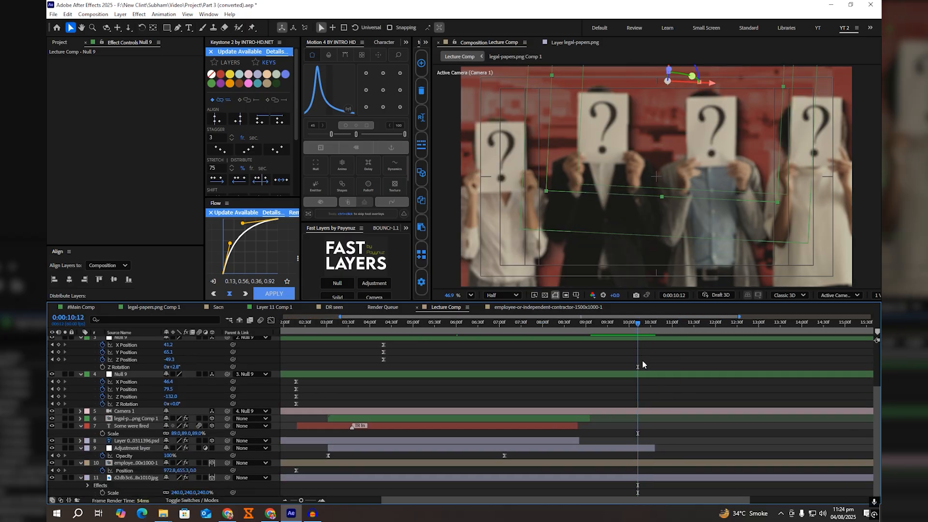
{"action": "scroll", "coordinate": [638, 367], "scroll_direction": "down", "scroll_amount": 2}
{"action": "left_click", "coordinate": [535, 425]}
{"action": "left_click", "coordinate": [545, 419], "text": "shift"}
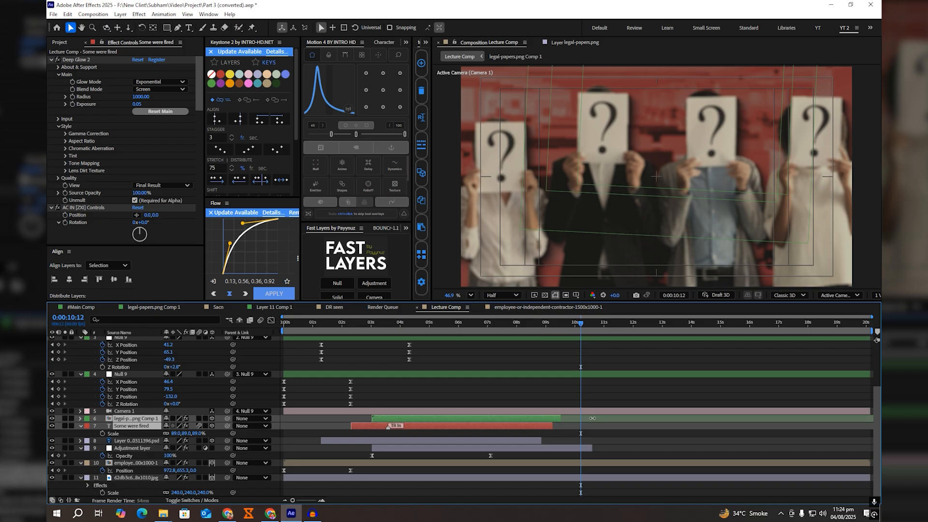
{"action": "left_click_drag", "start_coordinate": [546, 419], "coordinate": [824, 418]}
{"action": "left_click_drag", "start_coordinate": [543, 439], "coordinate": [672, 440]}
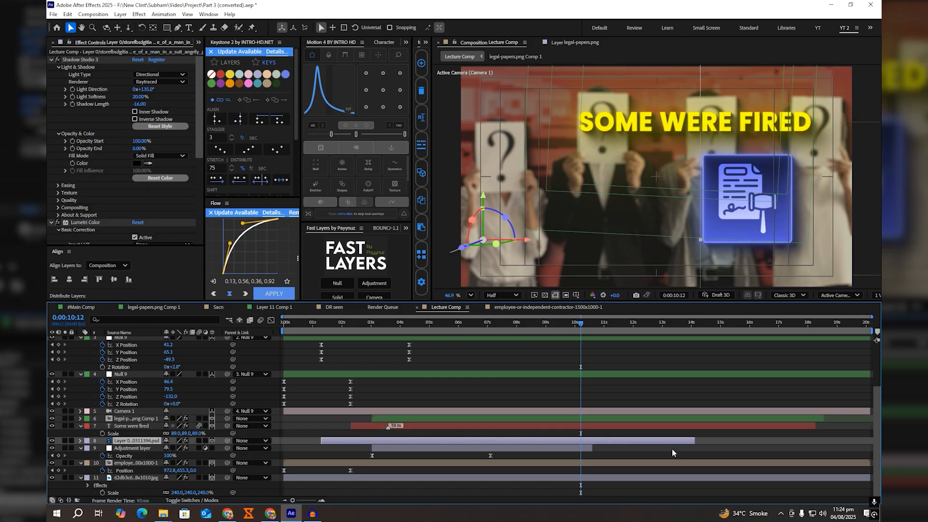
{"action": "left_click_drag", "start_coordinate": [592, 447], "coordinate": [771, 448]}
Step: Set the top null's X Position to -883.4 at 0:00:10:12 and save the project
{"action": "left_click_drag", "start_coordinate": [639, 410], "coordinate": [639, 471]}
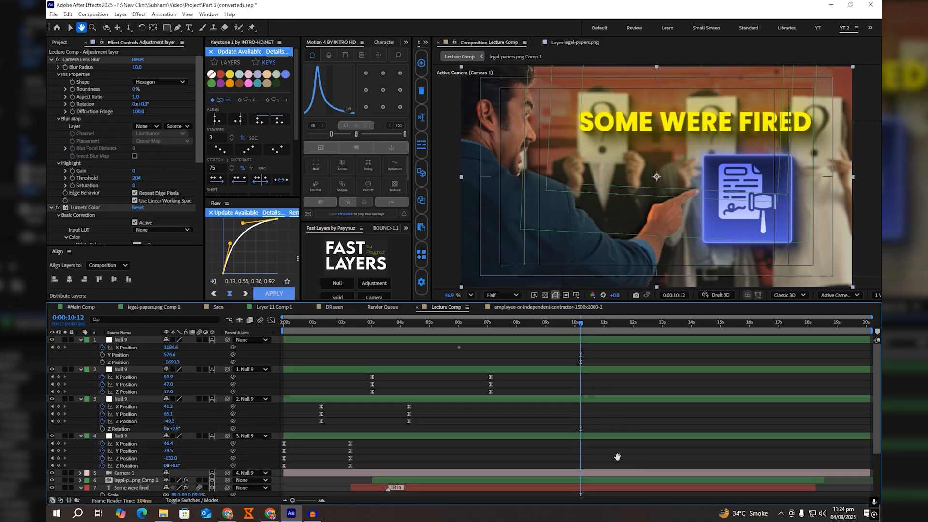
{"action": "left_click", "coordinate": [576, 354]}
{"action": "left_click_drag", "start_coordinate": [169, 346], "coordinate": [92, 361]}
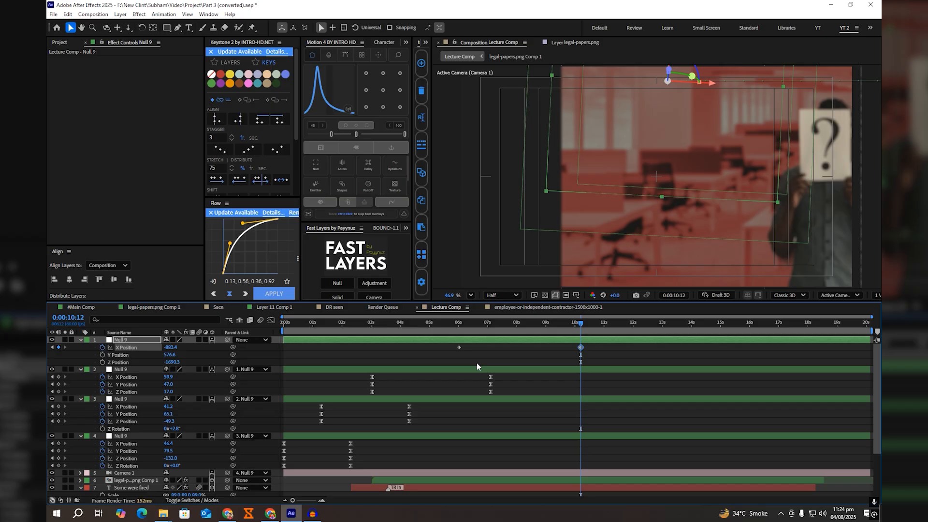
{"action": "key", "text": "ctrl+s"}
Step: Ease the top null's two X Position keyframes with Motion 4 and preview Lecture Comp from the beginning
{"action": "left_click_drag", "start_coordinate": [623, 360], "coordinate": [400, 331]}
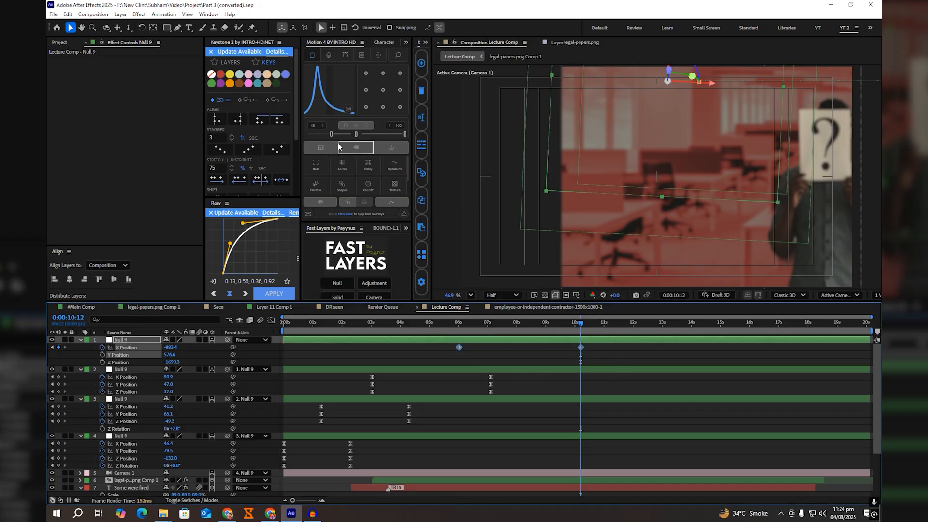
{"action": "left_click_drag", "start_coordinate": [331, 137], "coordinate": [335, 138]}
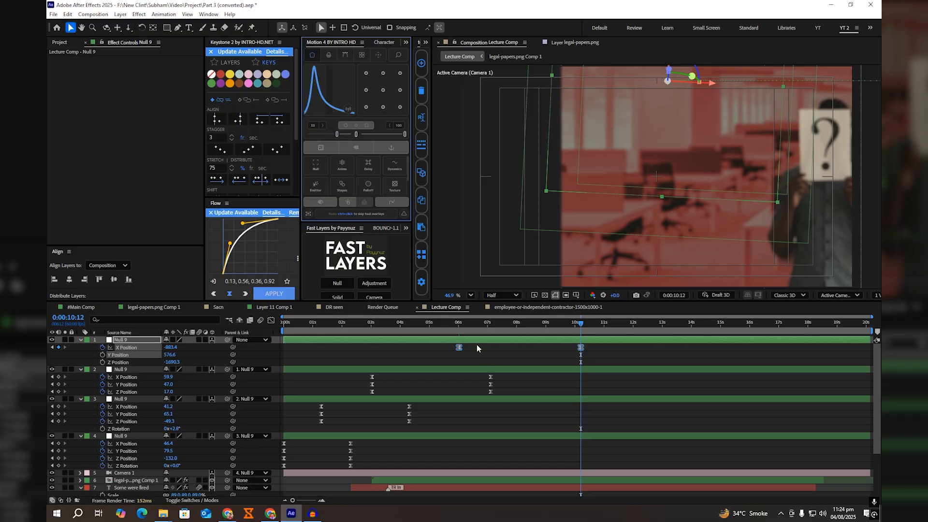
{"action": "left_click", "coordinate": [458, 325]}
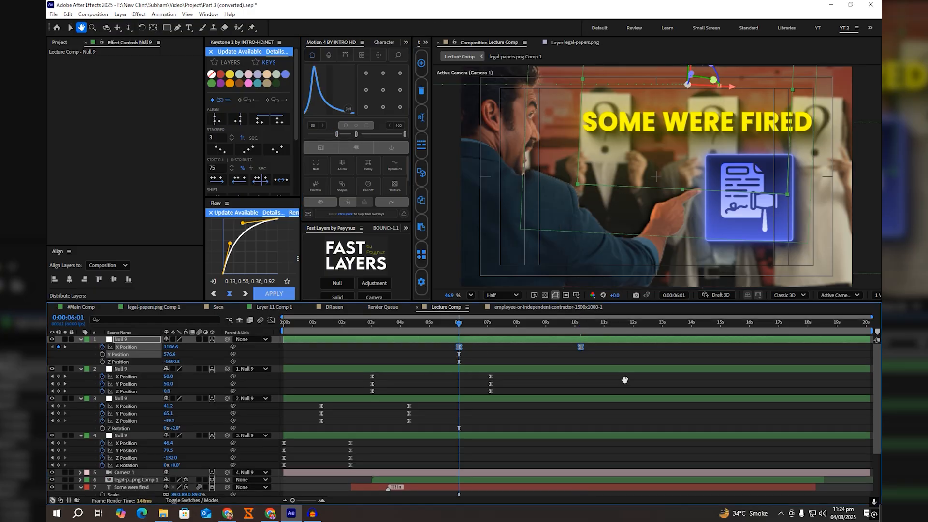
{"action": "left_click_drag", "start_coordinate": [507, 373], "coordinate": [337, 390]}
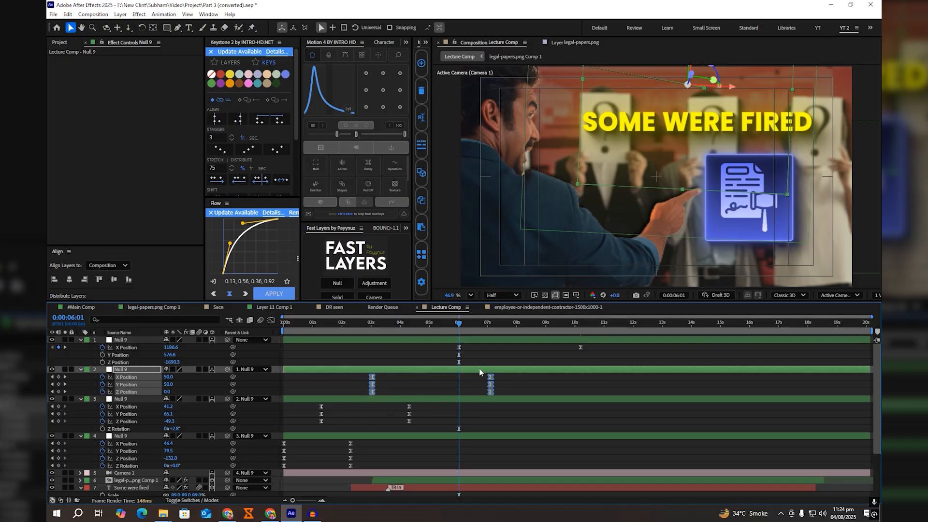
{"action": "left_click", "coordinate": [506, 345]}
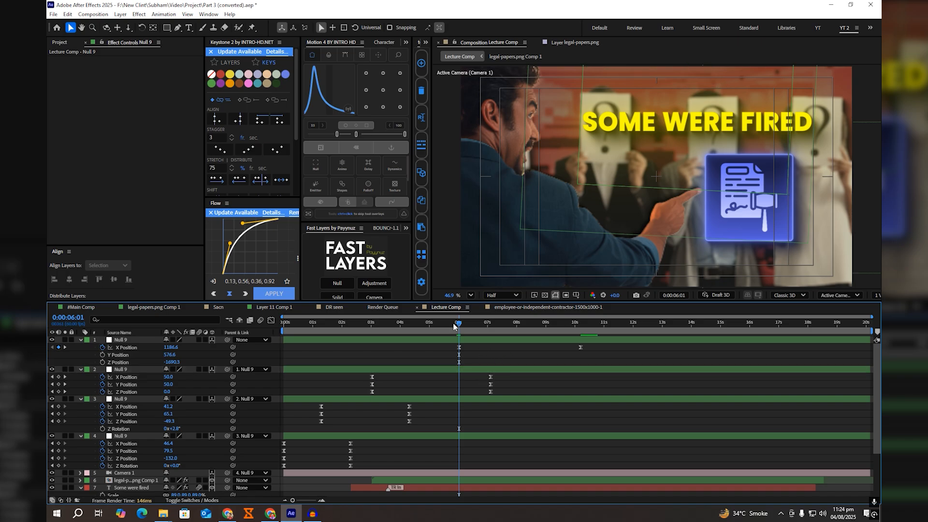
{"action": "key", "text": "Home"}
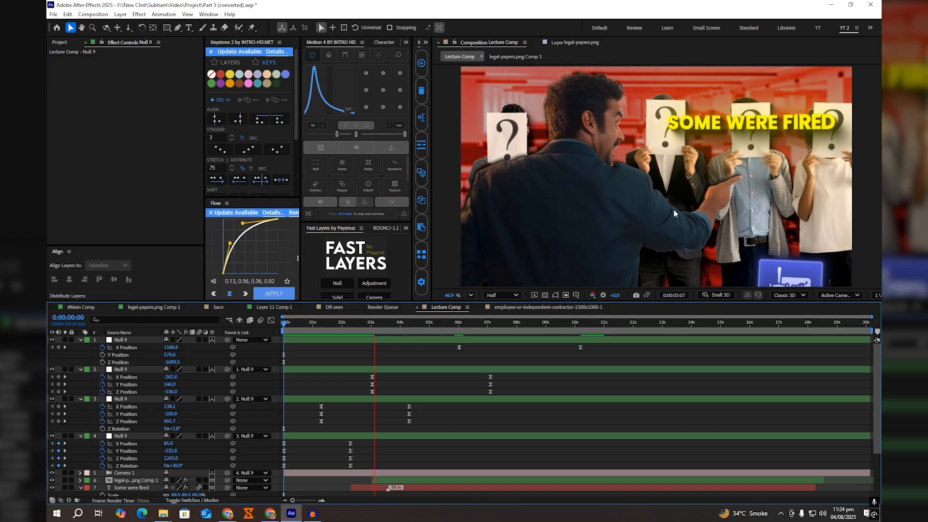
Step: Set the legal-papers layer's starting Position keyframe at 0:00:03:02 to 1481.5, 1429.9, -599.1 and preview its entrance
{"action": "left_click", "coordinate": [372, 322]}
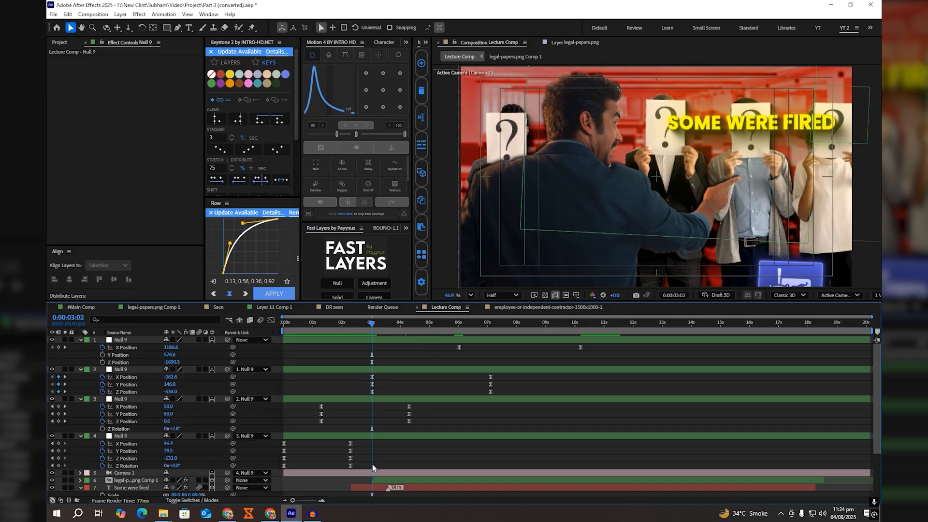
{"action": "left_click", "coordinate": [376, 481]}
{"action": "scroll", "coordinate": [378, 482], "scroll_direction": "down", "scroll_amount": 2}
{"action": "key", "text": "p"}
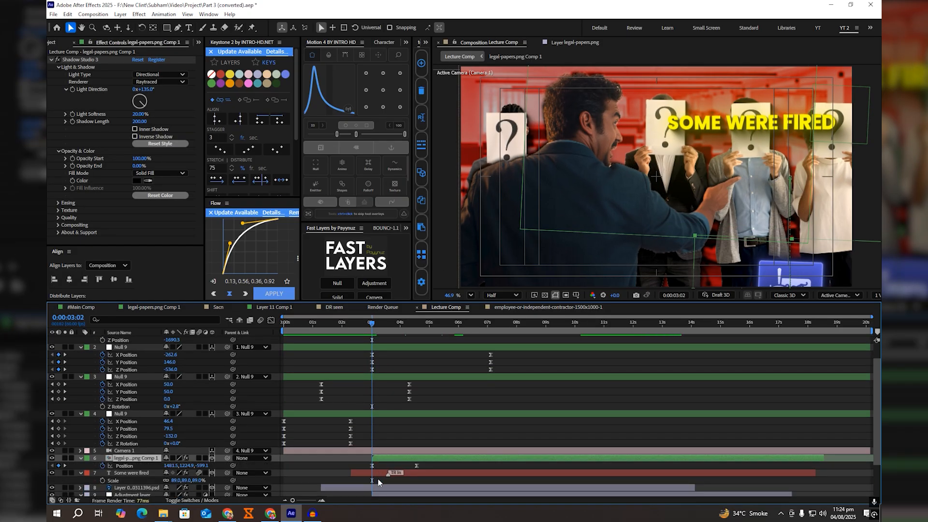
{"action": "scroll", "coordinate": [259, 436], "scroll_direction": "down", "scroll_amount": 2}
{"action": "left_click_drag", "start_coordinate": [200, 417], "coordinate": [268, 425]}
{"action": "key", "text": "space"}
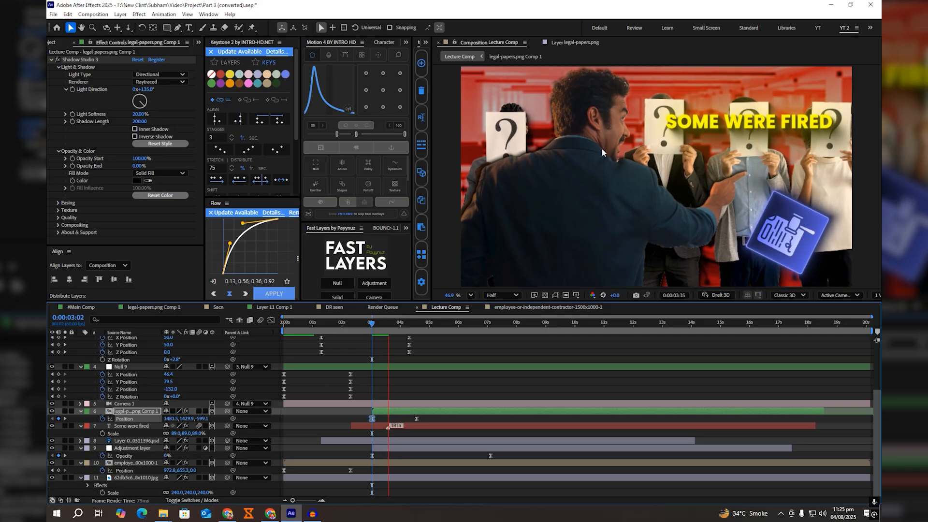
{"action": "scroll", "coordinate": [405, 402], "scroll_direction": "up", "scroll_amount": 3}
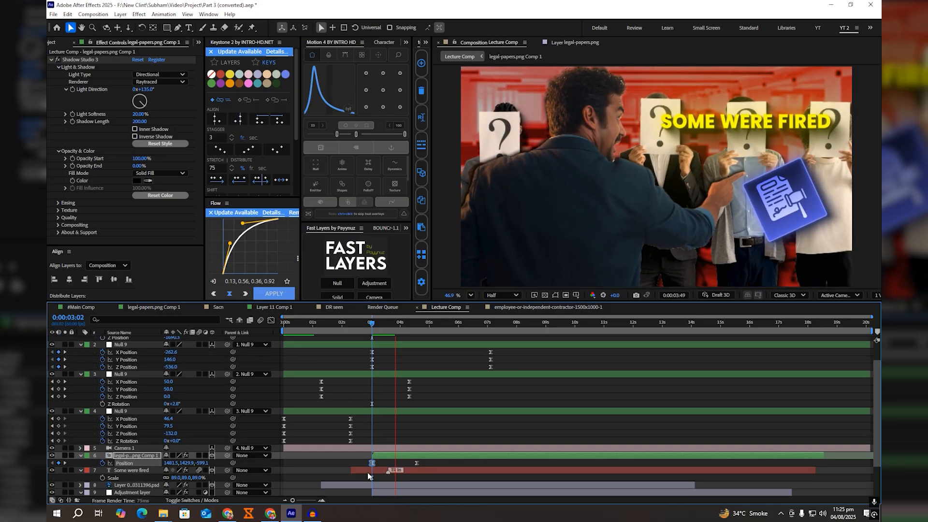
Step: Move the "Some were fired" title layer to start at 0:00:03:02, in line with the legal-papers layer
{"action": "key", "text": "space"}
{"action": "left_click", "coordinate": [373, 328]}
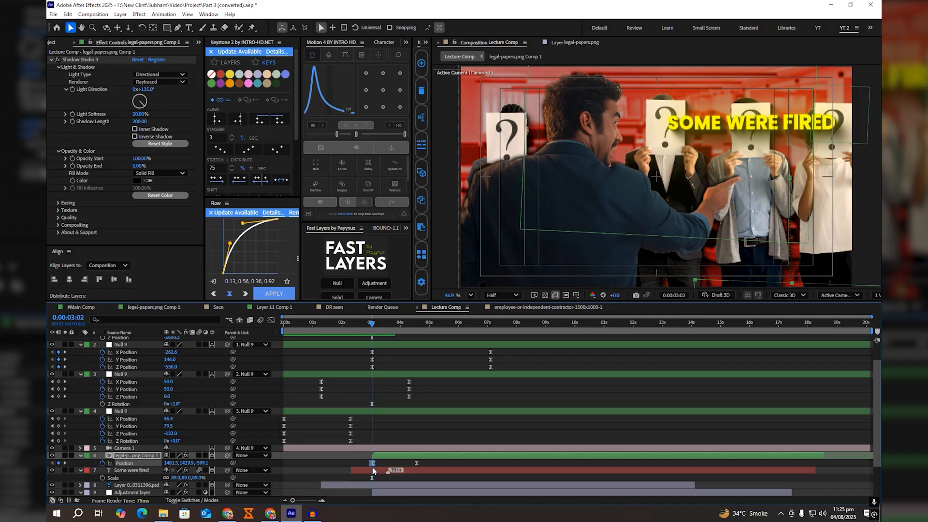
{"action": "left_click_drag", "start_coordinate": [372, 467], "coordinate": [393, 474]}
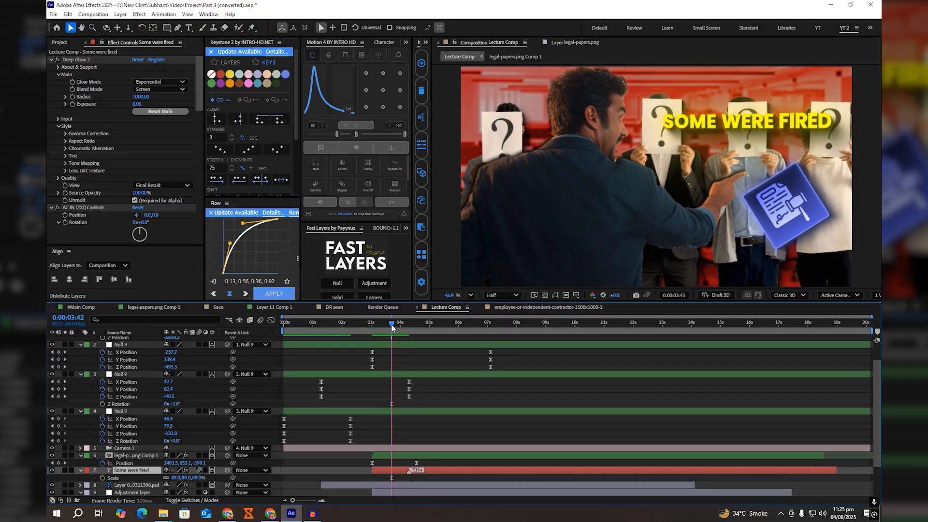
Step: Move the legal-papers and "Some were fired" title layers together to start at 0:00:03:34
{"action": "left_click", "coordinate": [388, 326]}
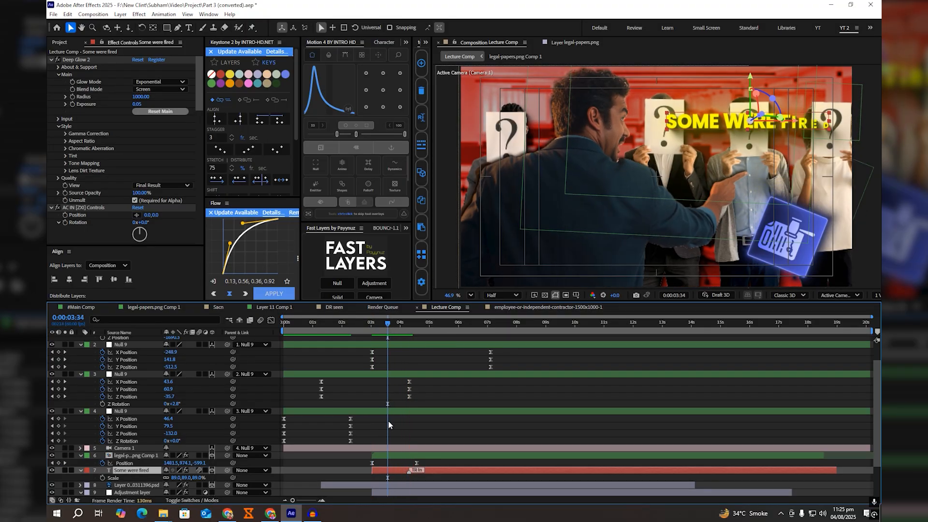
{"action": "left_click", "coordinate": [390, 454]}
{"action": "left_click", "coordinate": [390, 468], "text": "shift"}
{"action": "left_click", "coordinate": [395, 463]}
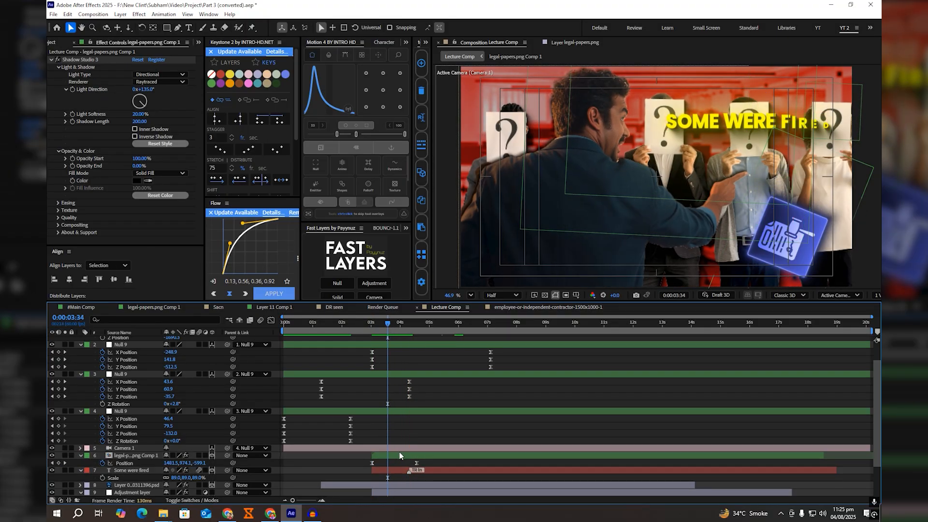
{"action": "left_click", "coordinate": [399, 455]}
{"action": "left_click", "coordinate": [393, 468], "text": "shift"}
{"action": "key", "text": "bracketleft"}
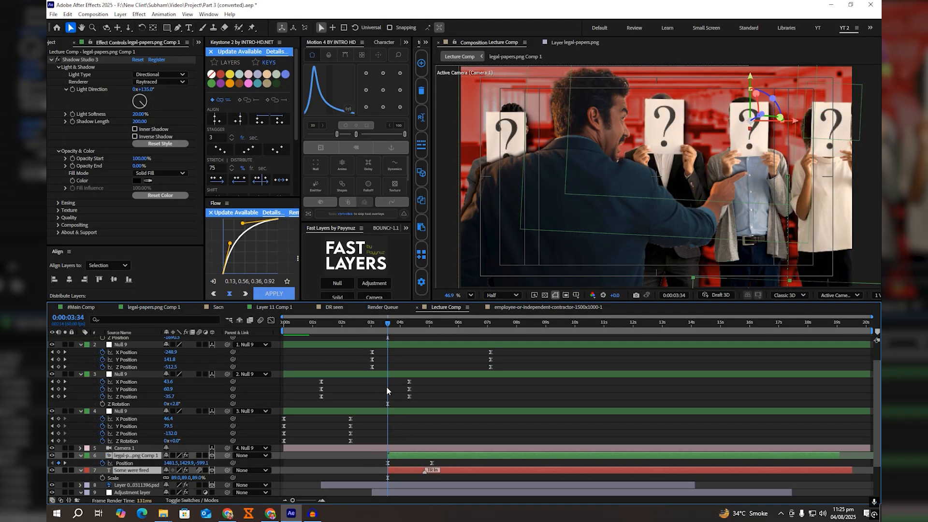
Step: Preview Lecture Comp from 0:00:02:01, from the beginning and from 0:00:05:55 to check the entrances and the sideways transition
{"action": "left_click_drag", "start_coordinate": [369, 325], "coordinate": [342, 324]}
{"action": "key", "text": "space"}
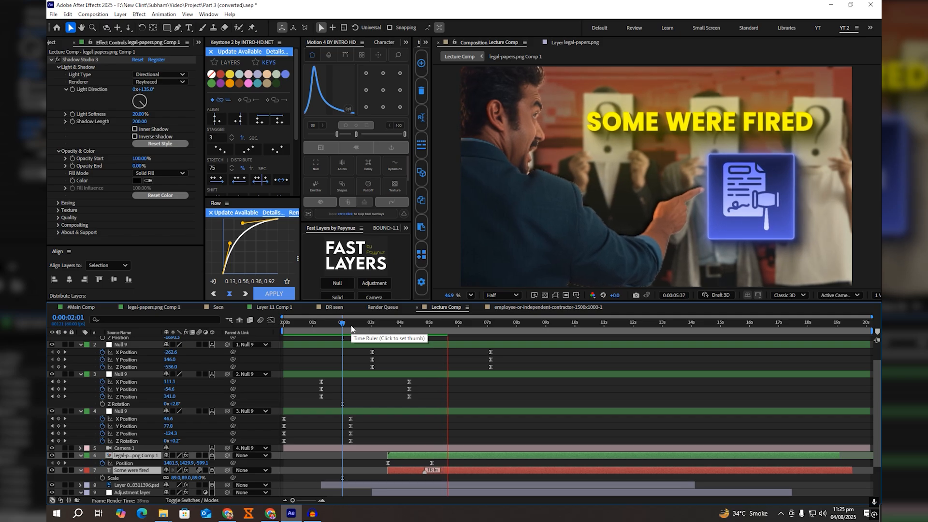
{"action": "scroll", "coordinate": [559, 411], "scroll_direction": "up", "scroll_amount": 2}
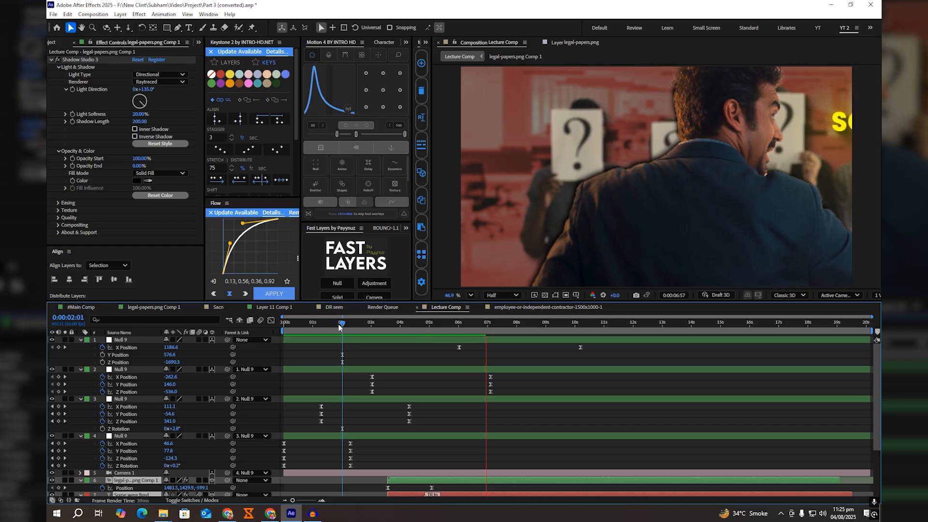
{"action": "left_click_drag", "start_coordinate": [341, 323], "coordinate": [194, 352]}
{"action": "key", "text": "space"}
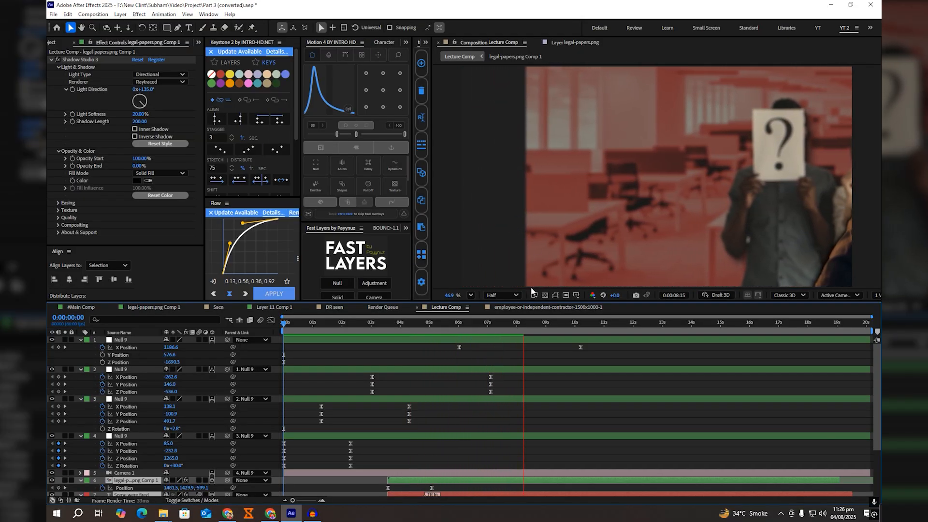
{"action": "left_click", "coordinate": [456, 326]}
{"action": "key", "text": "space"}
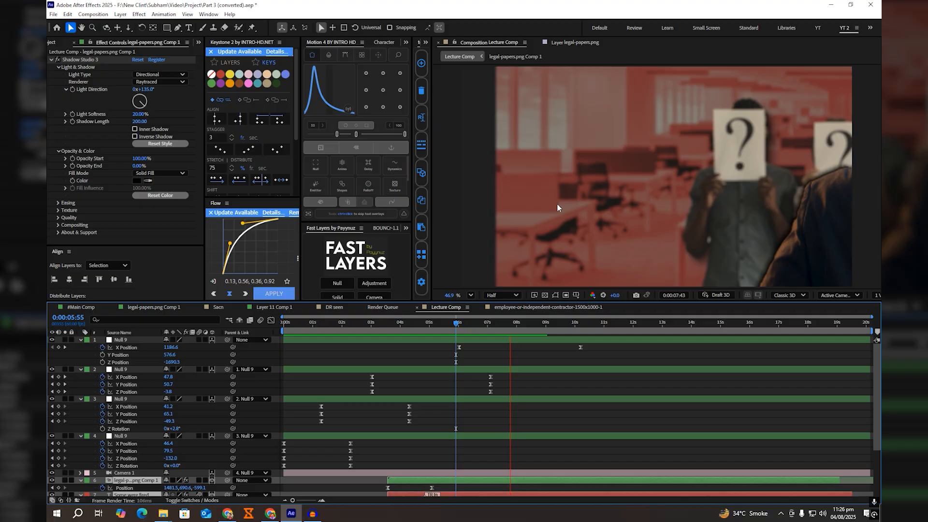
{"action": "key", "text": "space"}
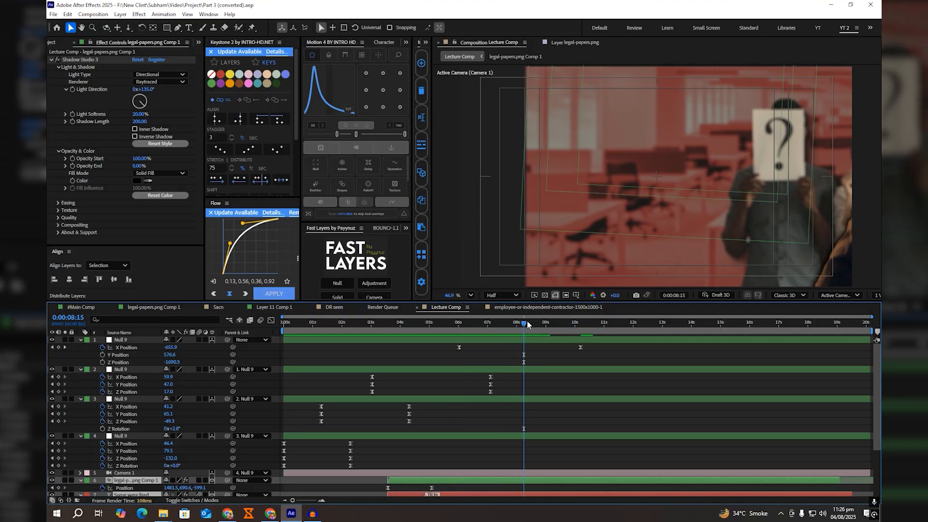
Step: Copy Layer 1 and the Generative Fill layer from #Main Comp into Lecture Comp above the legal-papers layer, starting at 0:00:06:01
{"action": "left_click_drag", "start_coordinate": [523, 323], "coordinate": [464, 326]}
{"action": "scroll", "coordinate": [482, 366], "scroll_direction": "down", "scroll_amount": 2}
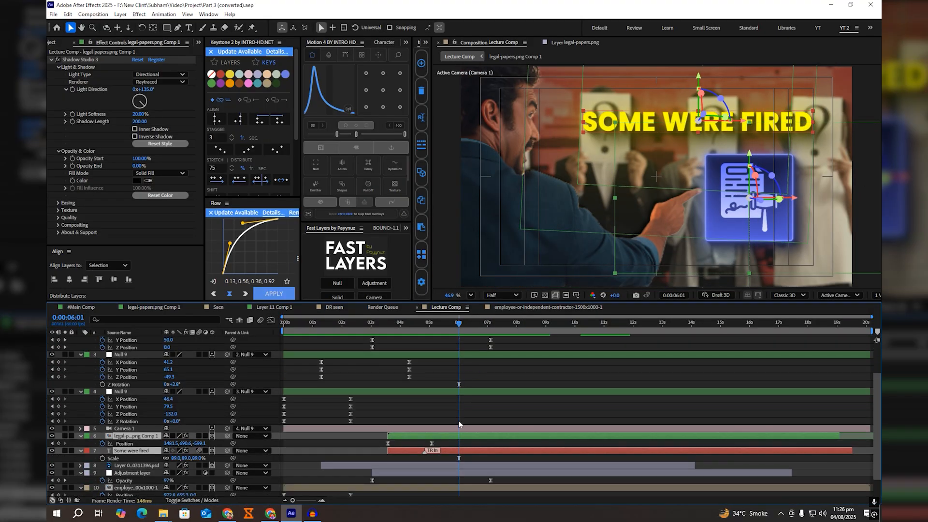
{"action": "left_click", "coordinate": [482, 408]}
{"action": "left_click", "coordinate": [81, 307]}
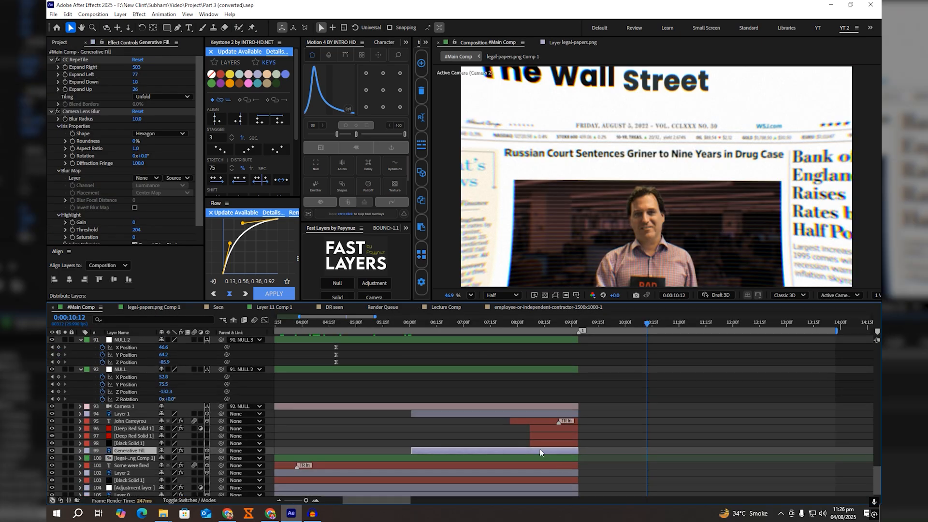
{"action": "left_click", "coordinate": [452, 416], "text": "ctrl"}
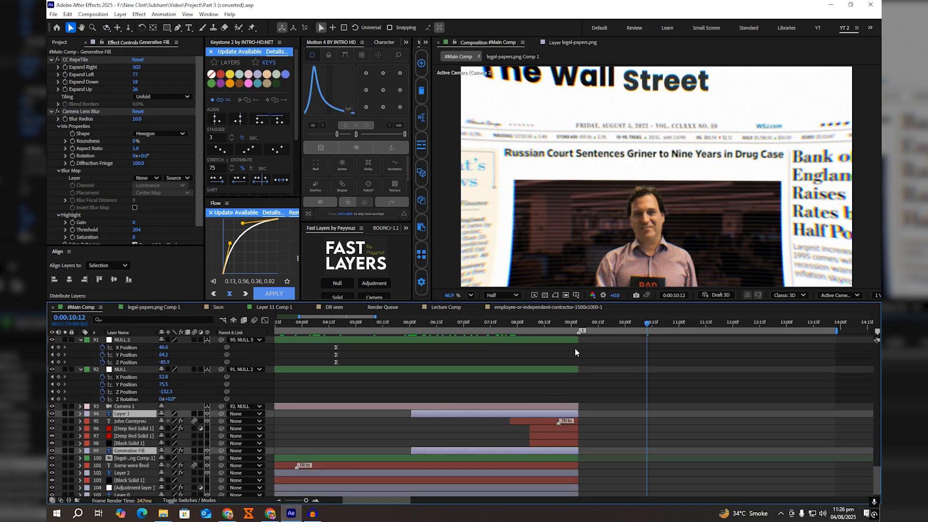
{"action": "left_click", "coordinate": [445, 307]}
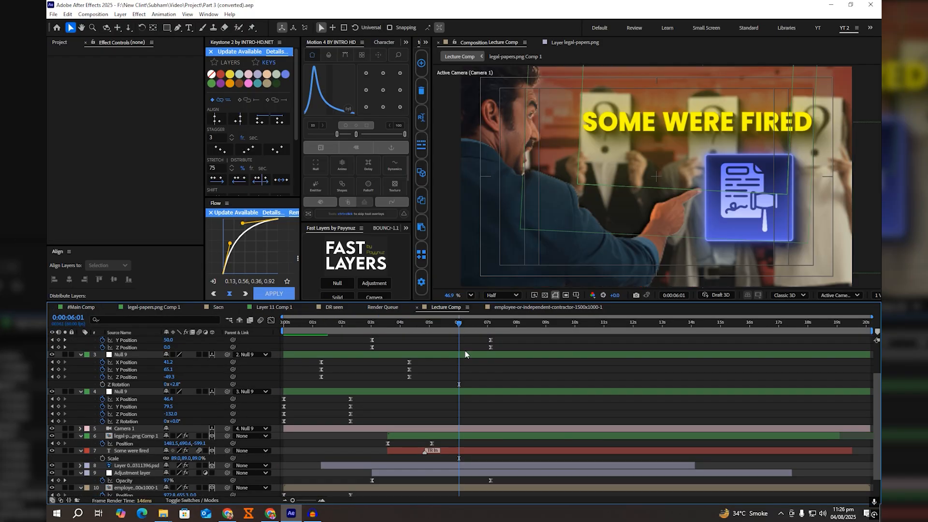
{"action": "left_click", "coordinate": [463, 436]}
{"action": "key", "text": "ctrl+v"}
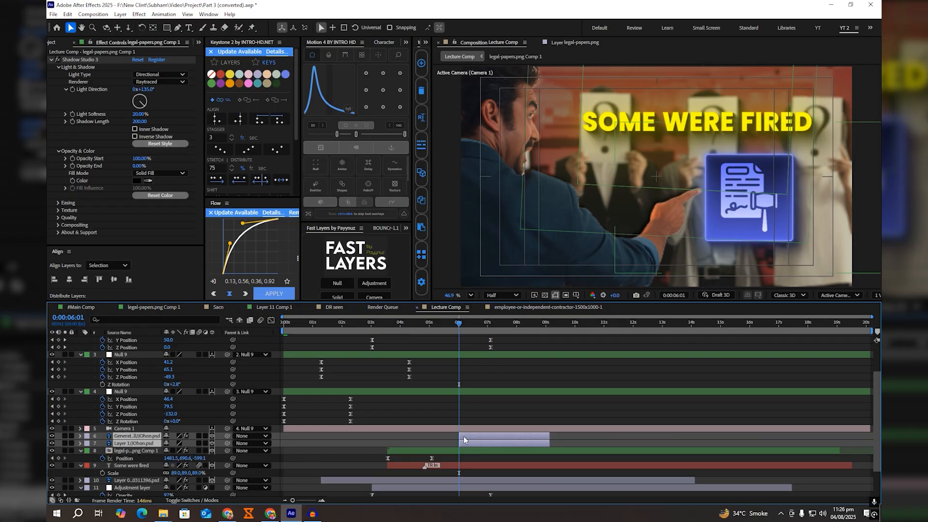
Step: Extend the two pasted layers to the end of the composition and check the frame at 0:00:10:12
{"action": "scroll", "coordinate": [473, 431], "scroll_direction": "up", "scroll_amount": 3}
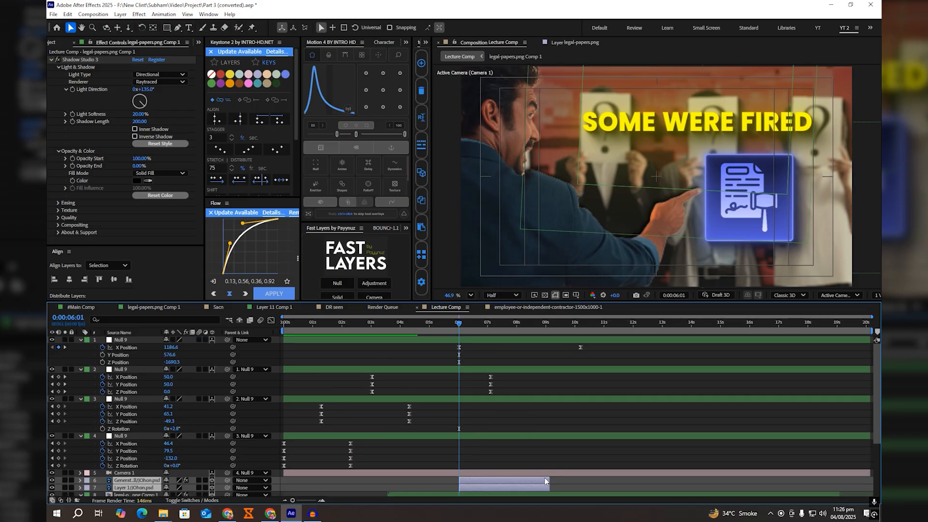
{"action": "left_click_drag", "start_coordinate": [550, 481], "coordinate": [851, 476]}
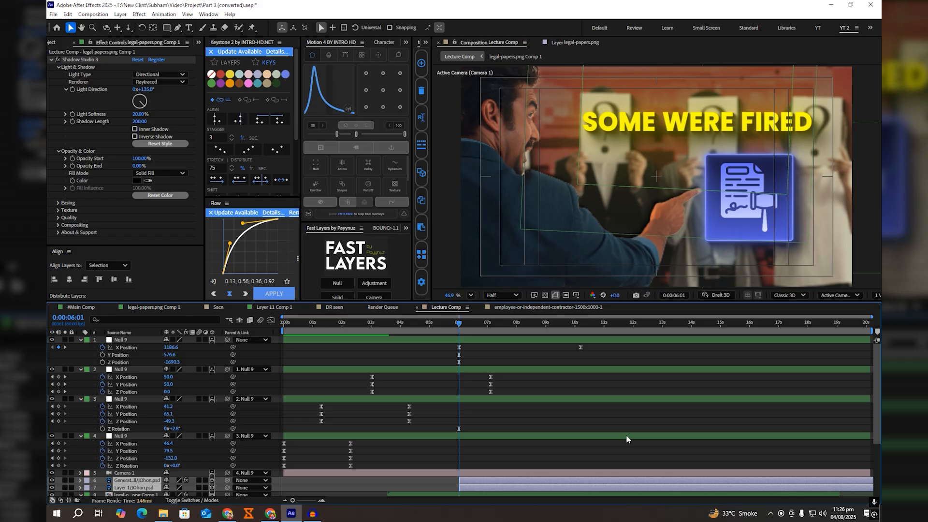
{"action": "left_click_drag", "start_coordinate": [503, 330], "coordinate": [579, 339]}
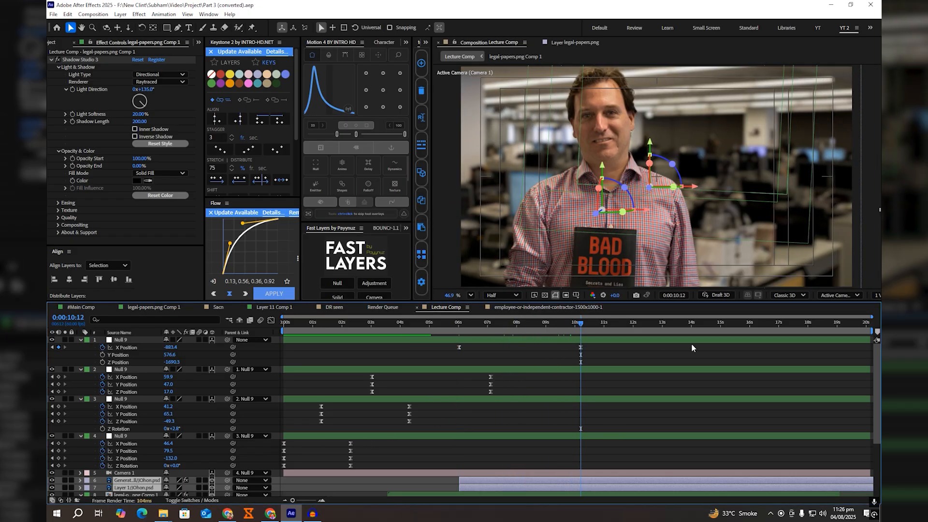
Step: Switch to two views and inspect the depth of Layer 1 and the Generative Fill layer from the Top view
{"action": "left_click", "coordinate": [877, 295]}
{"action": "left_click", "coordinate": [867, 308]}
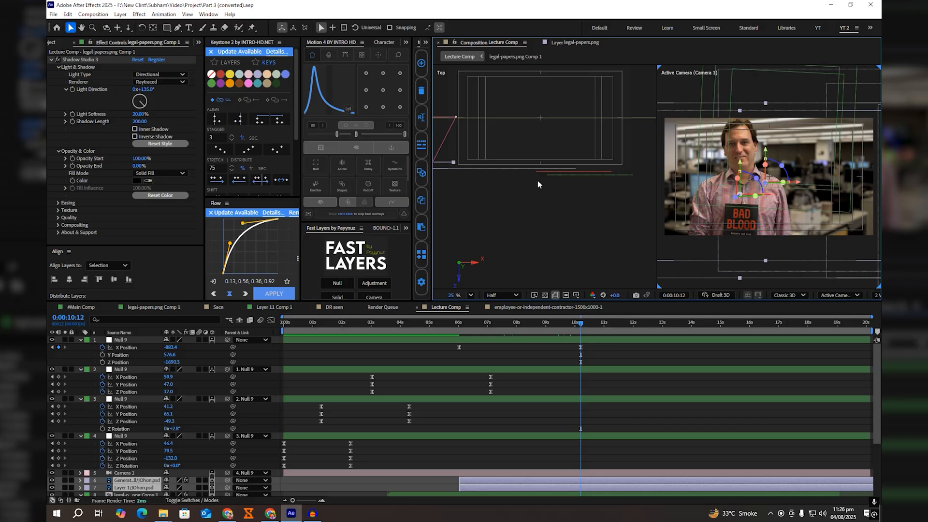
{"action": "key", "text": "space"}
{"action": "left_click_drag", "start_coordinate": [498, 167], "coordinate": [622, 179]}
{"action": "left_click", "coordinate": [592, 457]}
{"action": "left_click", "coordinate": [592, 487]}
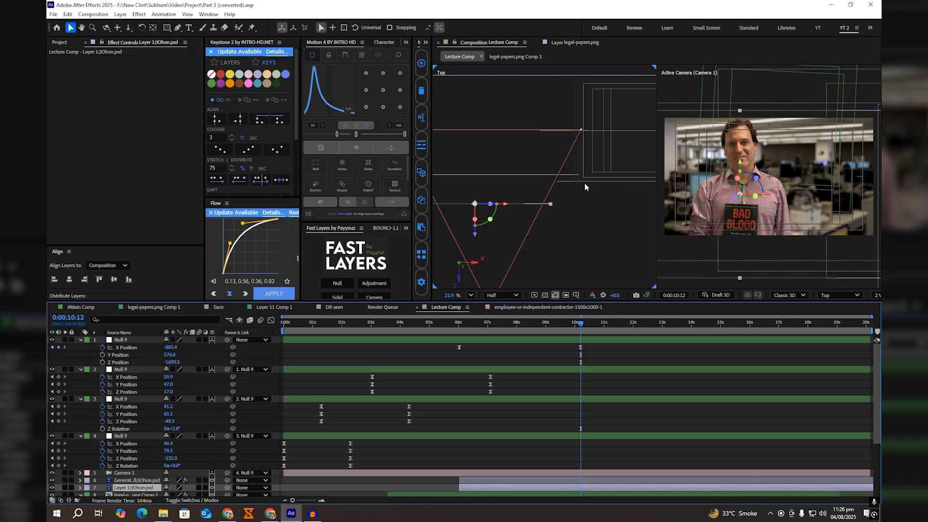
{"action": "left_click", "coordinate": [580, 479]}
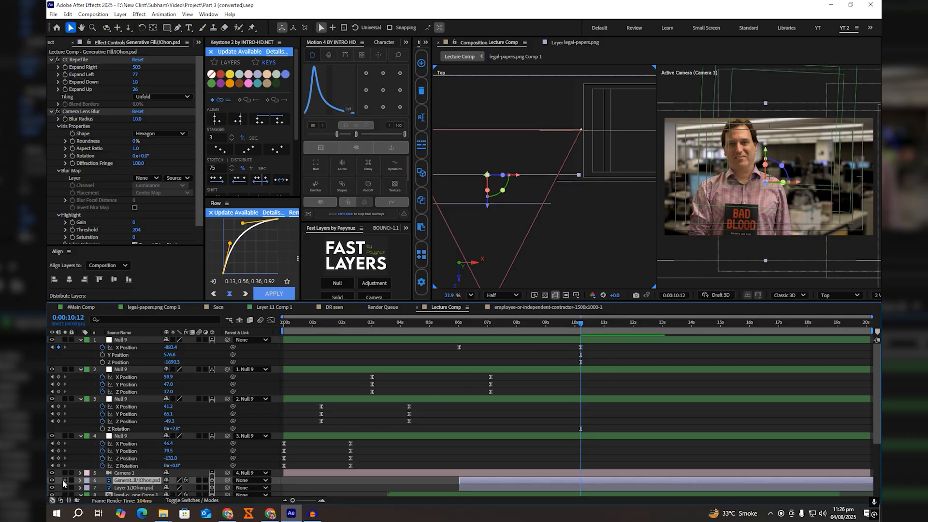
Step: Stack Layer 1 above the Generative Fill layer, move it in depth to Z -649.0, and return to a single camera view
{"action": "left_click_drag", "start_coordinate": [120, 488], "coordinate": [135, 478]}
{"action": "left_click", "coordinate": [53, 480]}
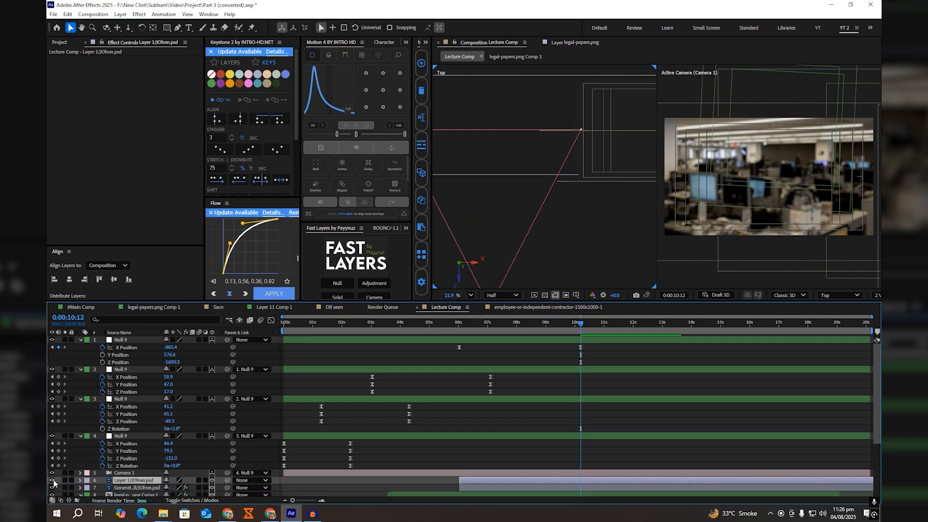
{"action": "left_click", "coordinate": [52, 480]}
{"action": "left_click_drag", "start_coordinate": [475, 236], "coordinate": [480, 223]}
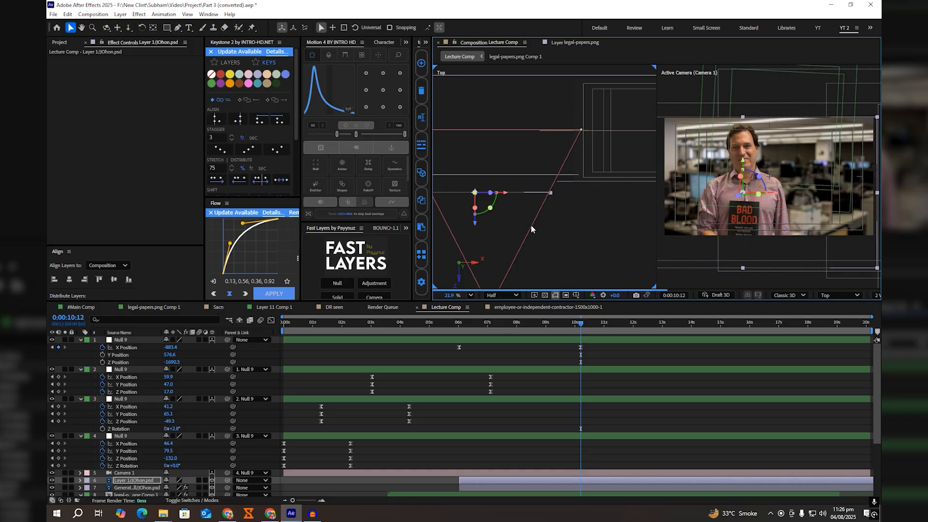
{"action": "left_click", "coordinate": [874, 295]}
{"action": "left_click", "coordinate": [875, 306]}
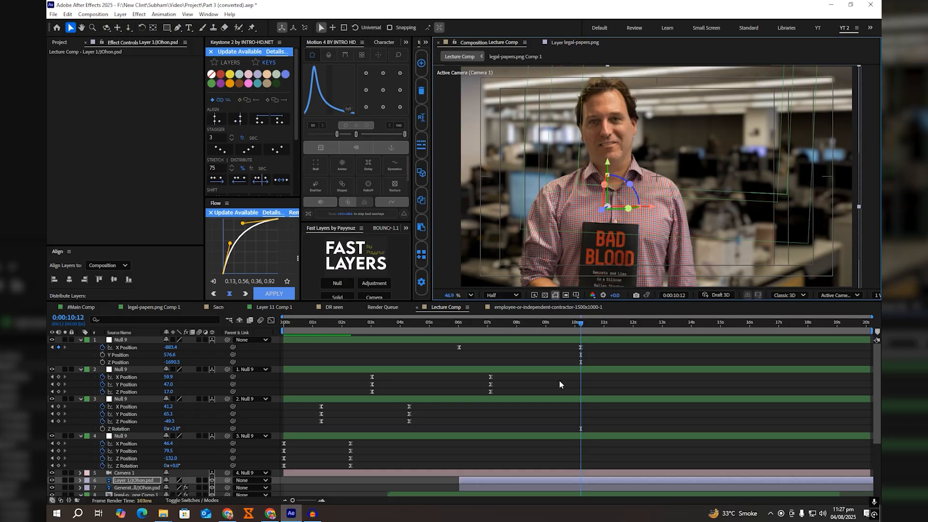
Step: Keyframe Layer 1's Position at 0:00:06:02 and 0:00:10:12, setting its X to -1762.3 at 0:00:10:12
{"action": "mouse_move", "coordinate": [577, 326]}
{"action": "left_mouse_down"}
{"action": "mouse_move", "coordinate": [512, 331]}
{"action": "mouse_move", "coordinate": [583, 323]}
{"action": "left_mouse_up"}
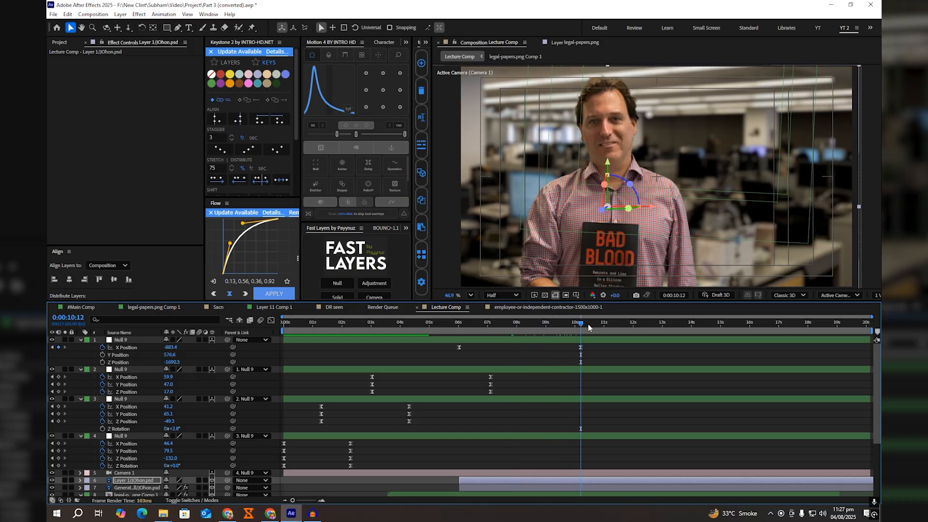
{"action": "key", "text": "alt+shift+p"}
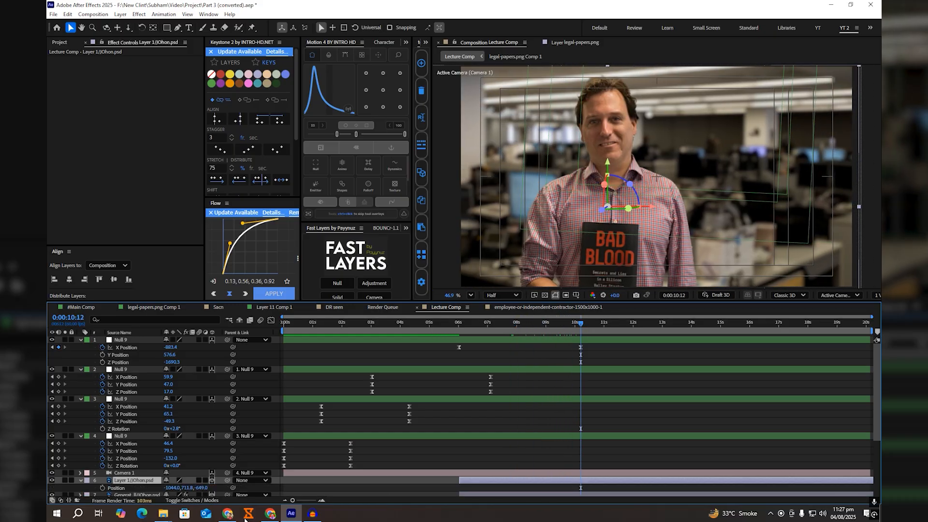
{"action": "left_click", "coordinate": [103, 488]}
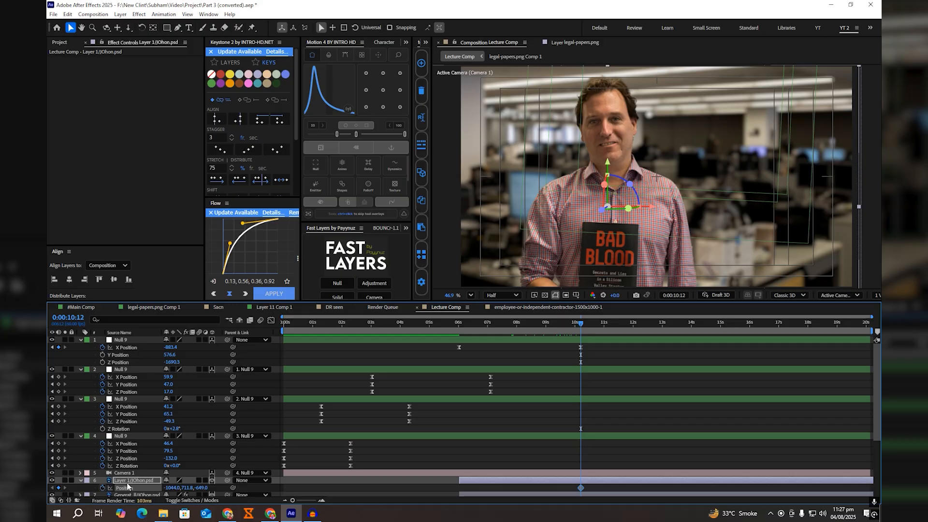
{"action": "left_click", "coordinate": [461, 324]}
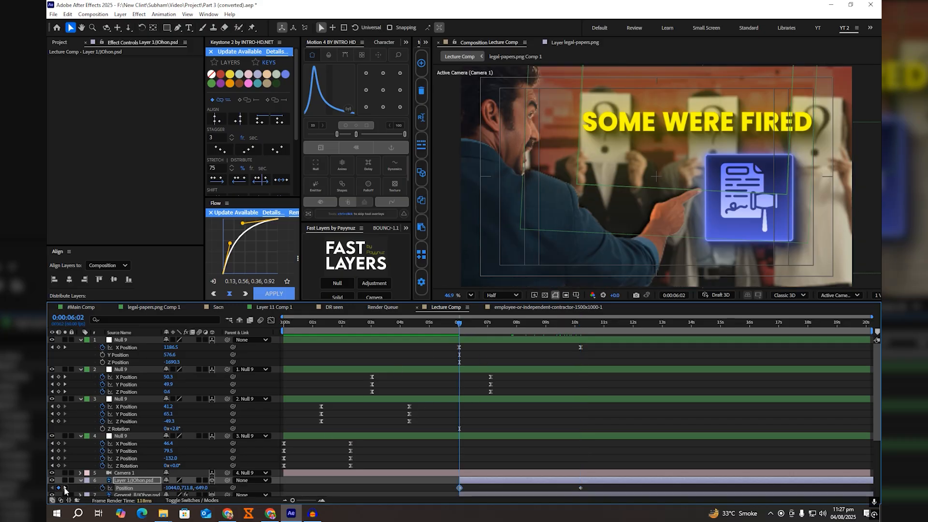
{"action": "left_click", "coordinate": [64, 488]}
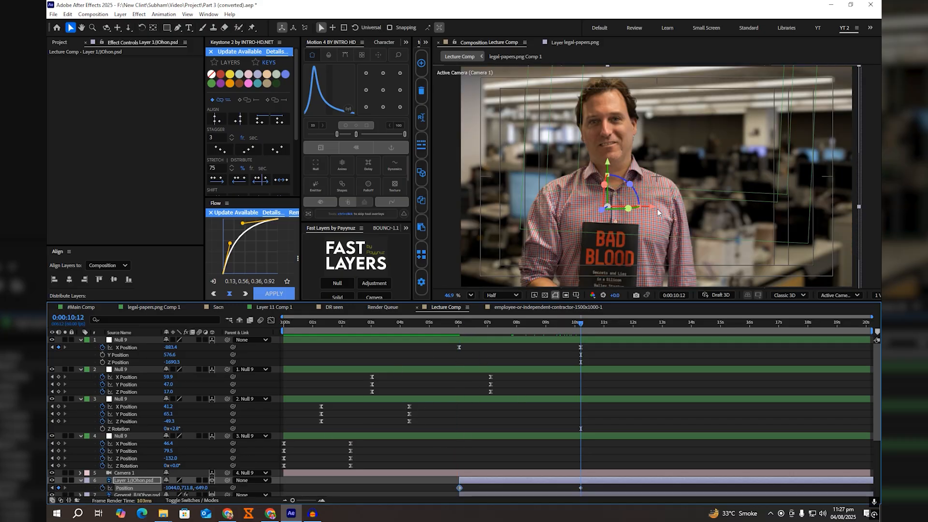
{"action": "left_click_drag", "start_coordinate": [652, 206], "coordinate": [475, 221]}
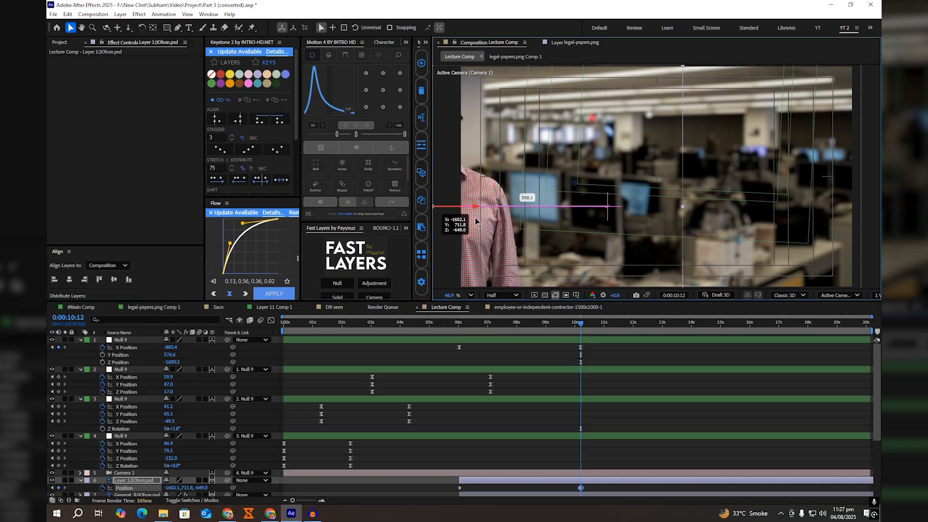
{"action": "left_click_drag", "start_coordinate": [476, 222], "coordinate": [421, 228]}
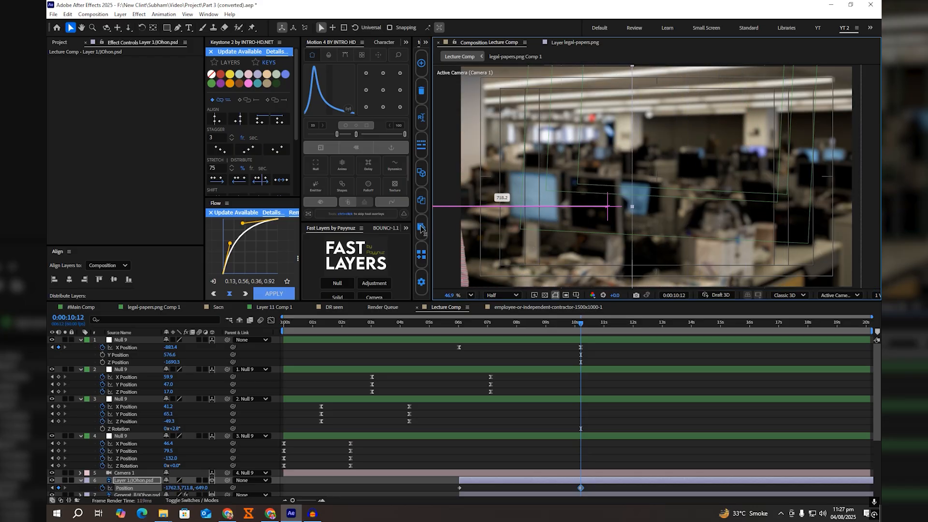
Step: Time-reverse Layer 1's two Position keyframes and set its X to -895.5 at 0:00:10:12
{"action": "left_click_drag", "start_coordinate": [588, 485], "coordinate": [449, 493]}
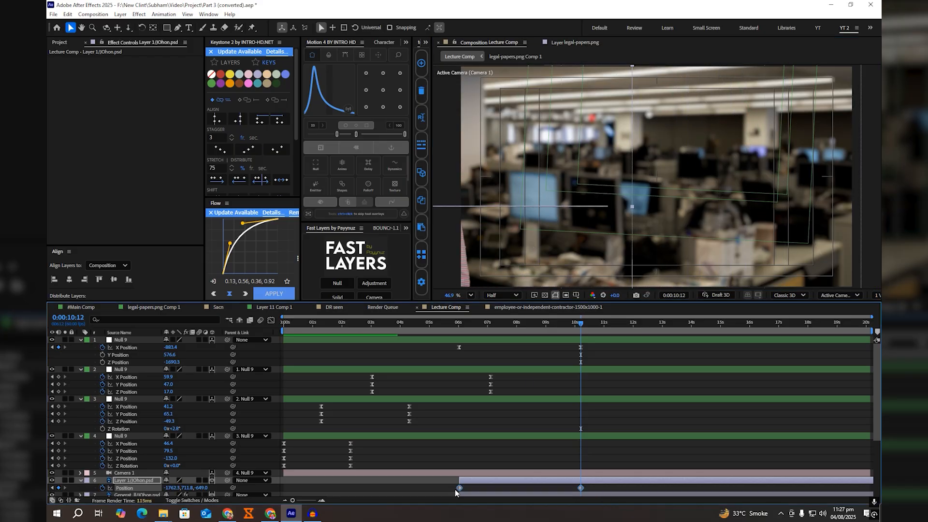
{"action": "right_click", "coordinate": [458, 488]}
{"action": "mouse_move", "coordinate": [541, 482]}
{"action": "left_click", "coordinate": [576, 483]}
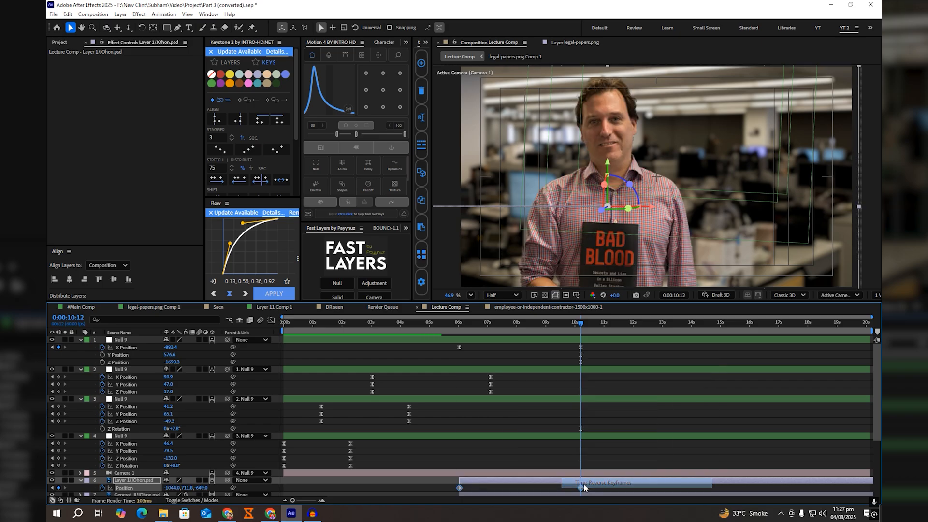
{"action": "left_click", "coordinate": [584, 482]}
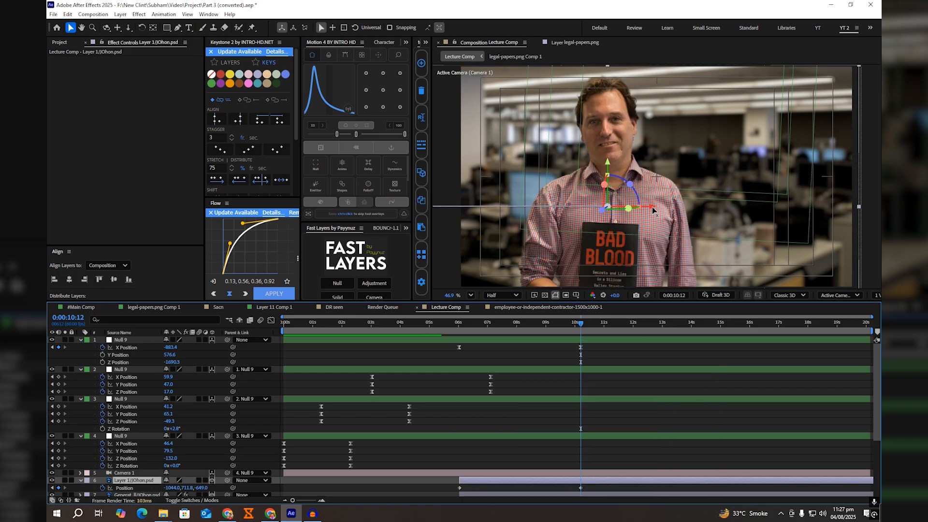
{"action": "left_click_drag", "start_coordinate": [651, 207], "coordinate": [700, 210]}
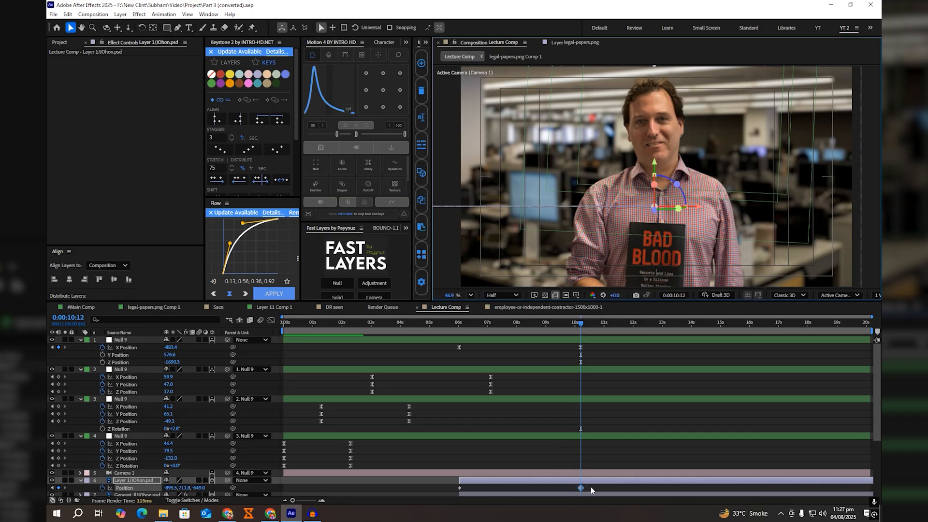
Step: Ease Layer 1's two Position keyframes and preview the portrait's sideways movement from 0:00:06:03 to 0:00:10:12
{"action": "left_click_drag", "start_coordinate": [592, 488], "coordinate": [441, 496]}
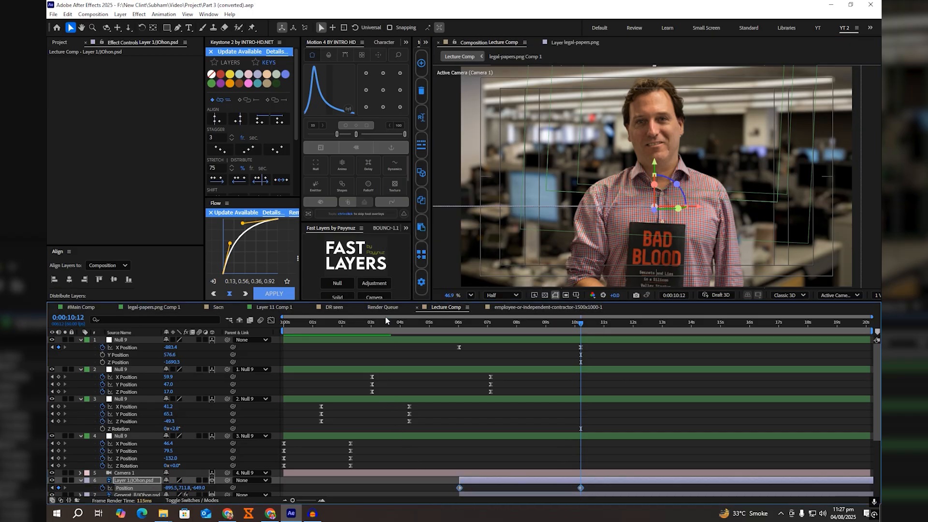
{"action": "left_click", "coordinate": [358, 145]}
{"action": "left_click", "coordinate": [460, 323]}
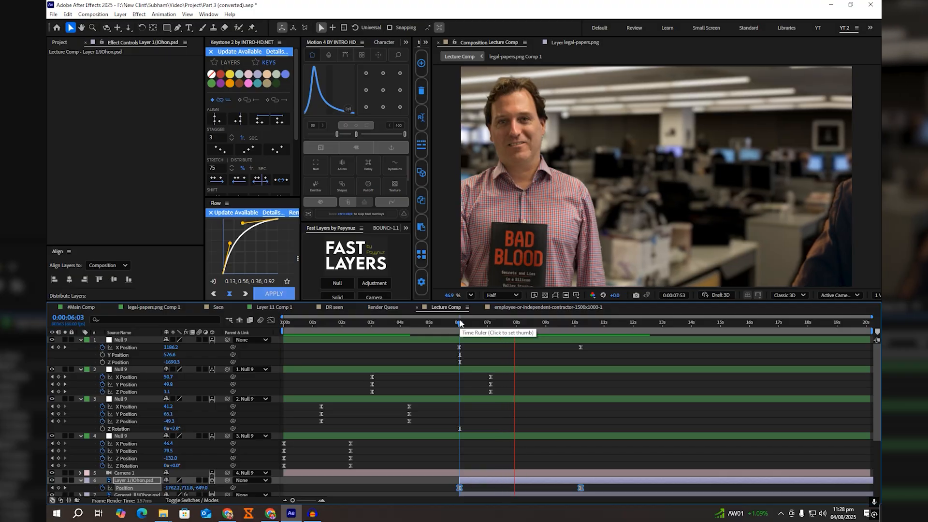
{"action": "left_click_drag", "start_coordinate": [562, 328], "coordinate": [577, 329]}
{"action": "left_click", "coordinate": [526, 465]}
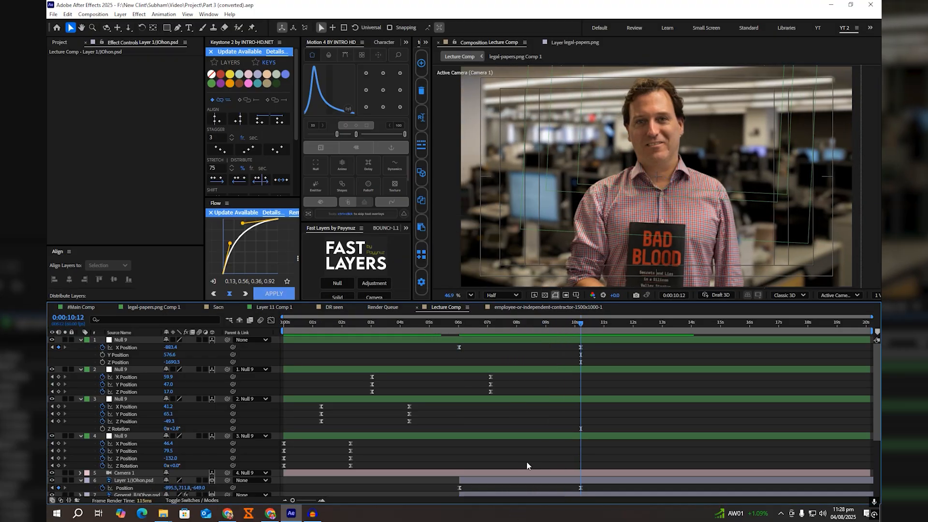
Step: Examine the black solid and the two deep red solids in #Main Comp, including the red solids' Opacity keyframes
{"action": "left_click", "coordinate": [101, 308]}
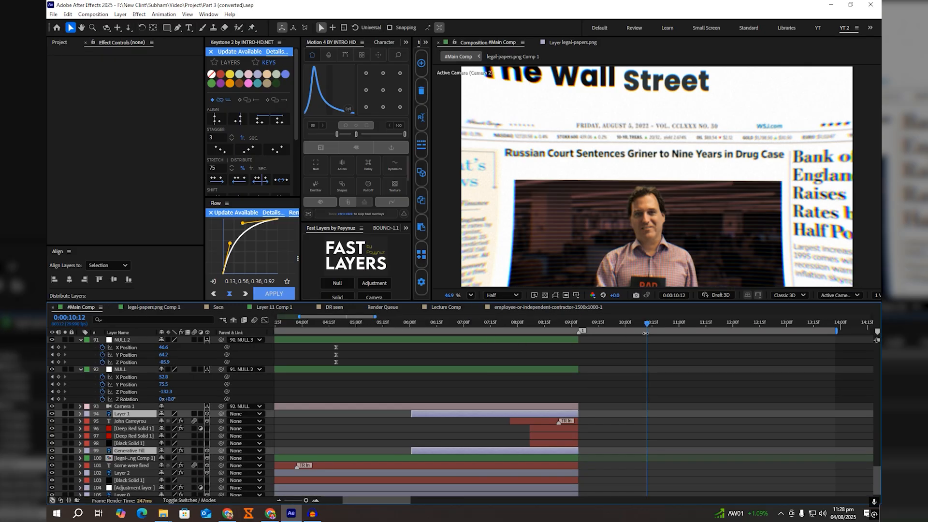
{"action": "left_click", "coordinate": [560, 323]}
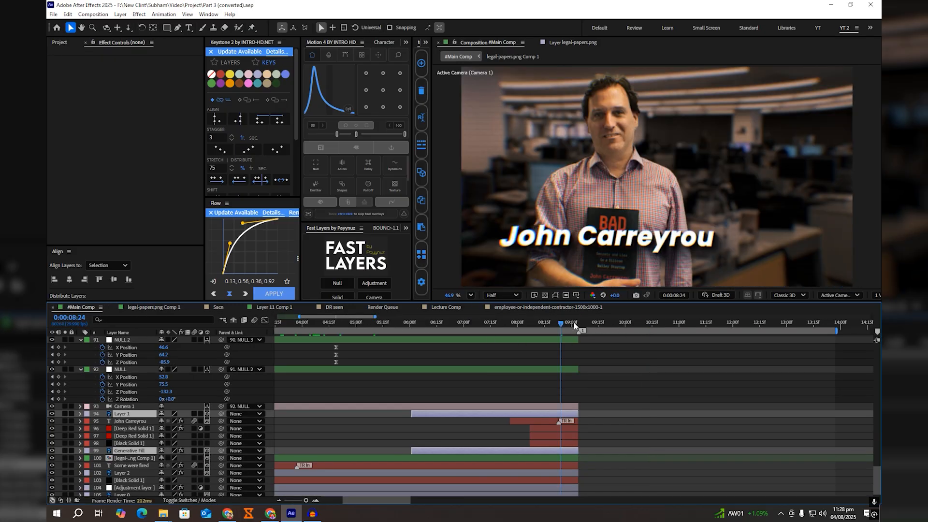
{"action": "left_click", "coordinate": [128, 443]}
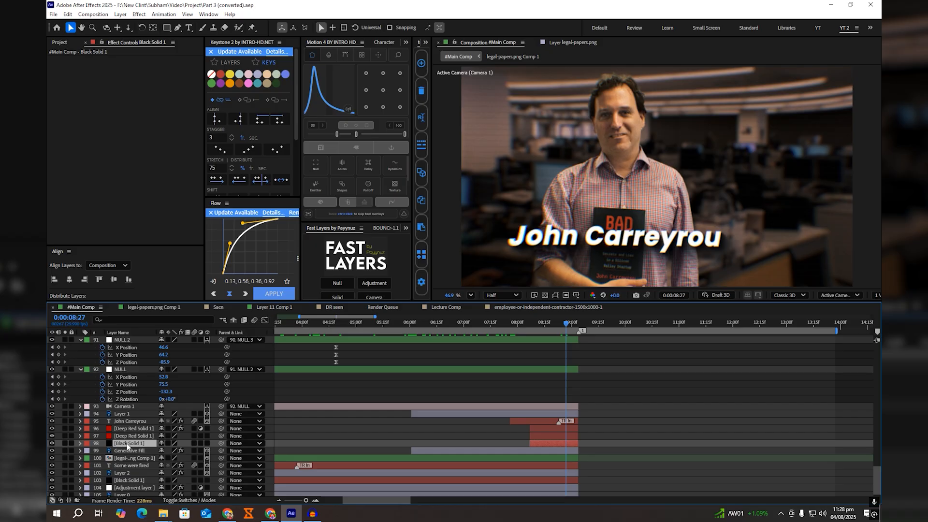
{"action": "left_click", "coordinate": [128, 436]}
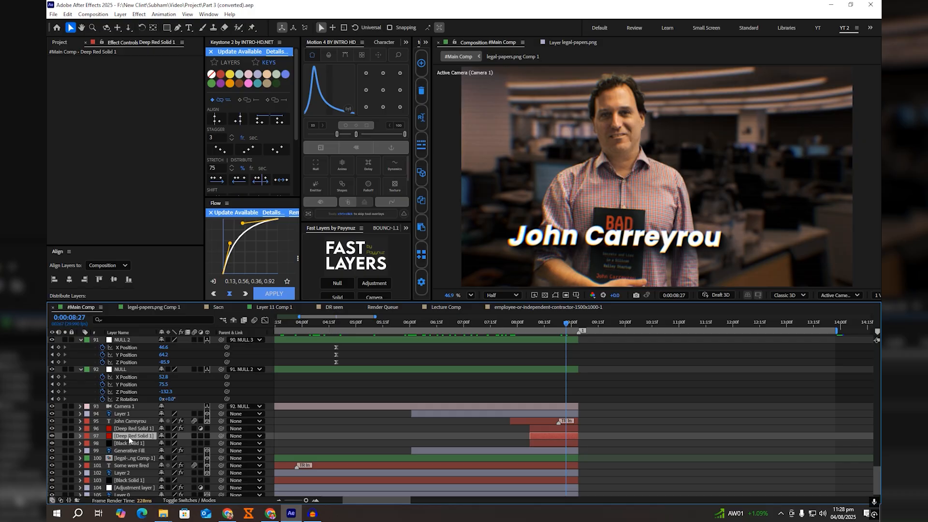
{"action": "key", "text": "t"}
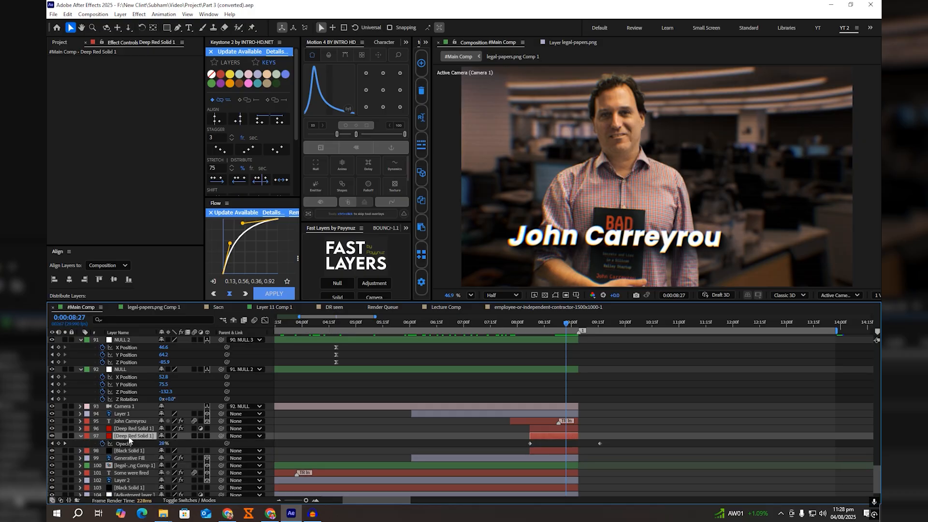
{"action": "key", "text": "t"}
{"action": "left_click", "coordinate": [132, 429]}
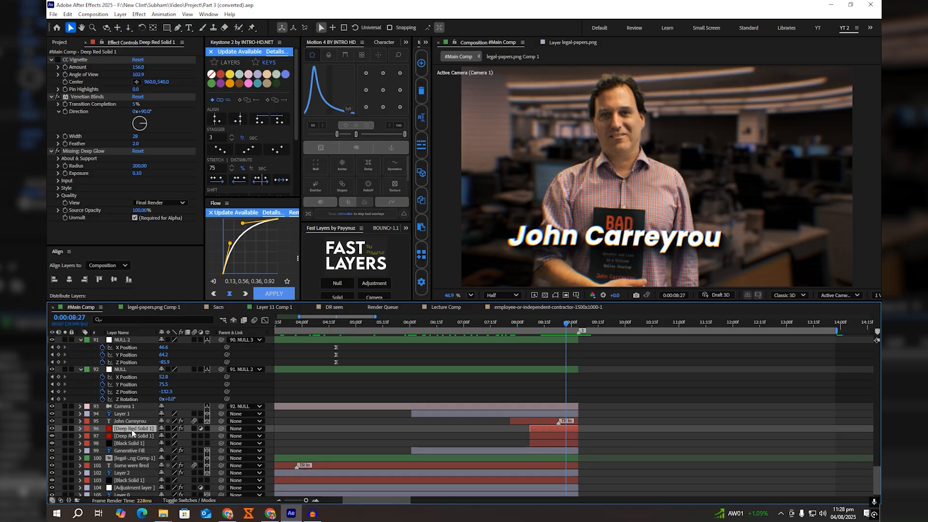
{"action": "key", "text": "t"}
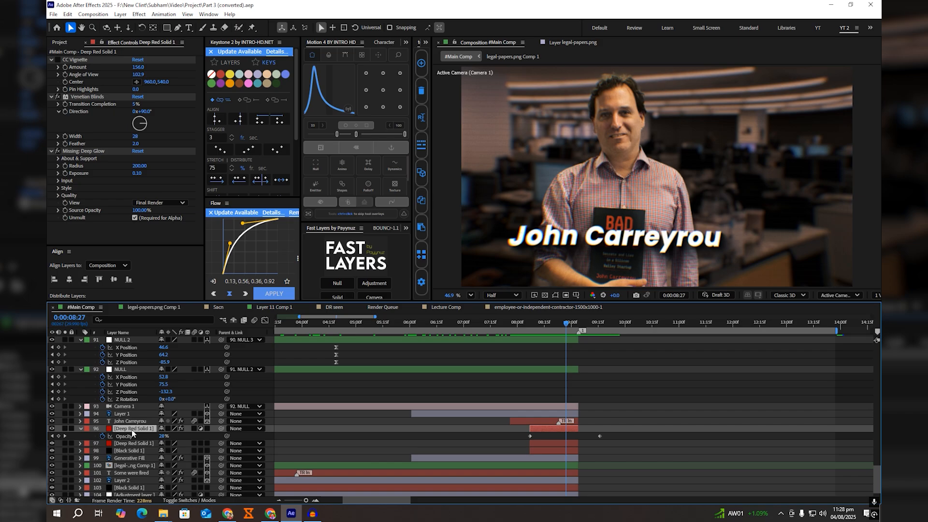
{"action": "key", "text": "t"}
Step: Copy both Deep Red Solid 1 layers and Black Solid 1 from #Main Comp into Lecture Comp, directly above the Generative Fill layer
{"action": "left_click", "coordinate": [535, 443], "text": "shift"}
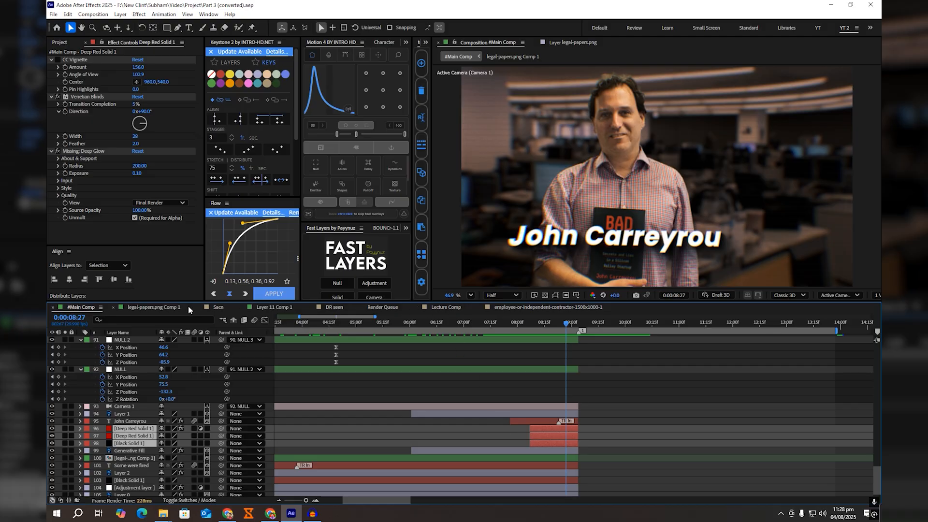
{"action": "left_click", "coordinate": [443, 307]}
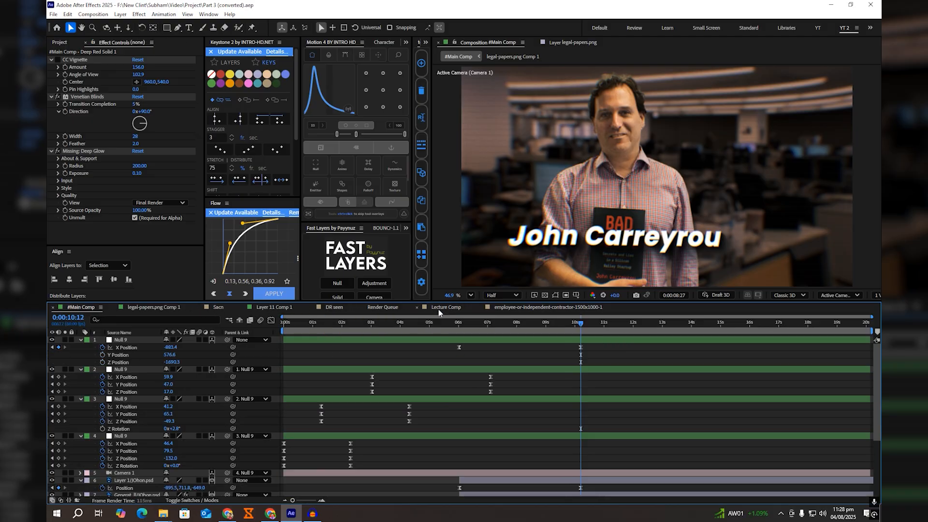
{"action": "left_click", "coordinate": [484, 327]}
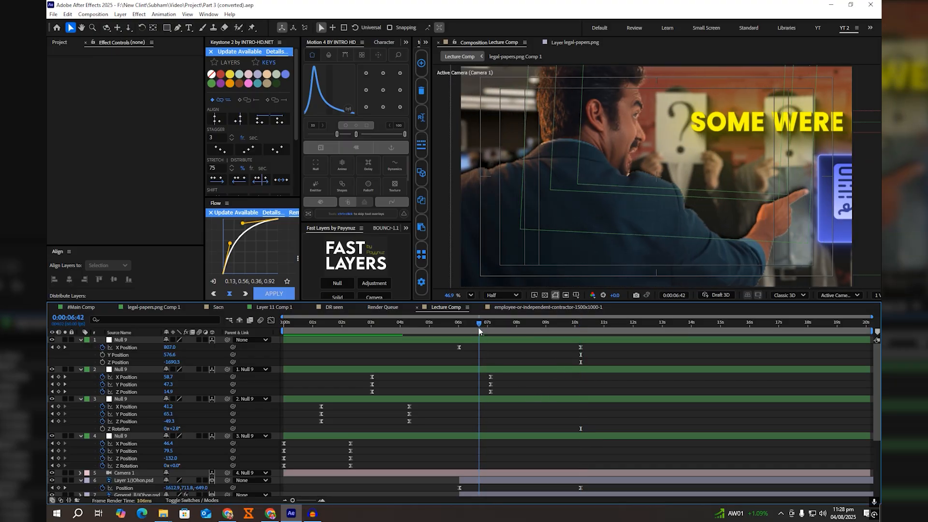
{"action": "scroll", "coordinate": [481, 425], "scroll_direction": "down", "scroll_amount": 3}
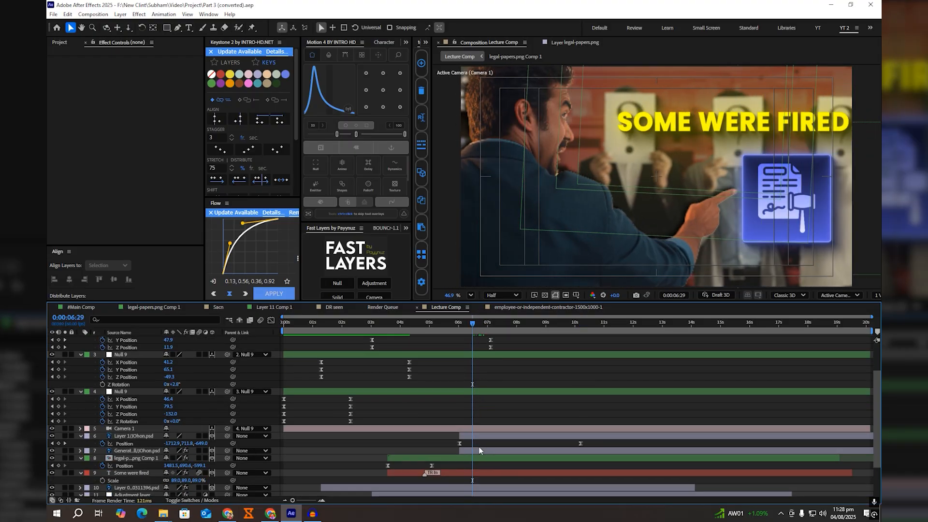
{"action": "left_click", "coordinate": [479, 451]}
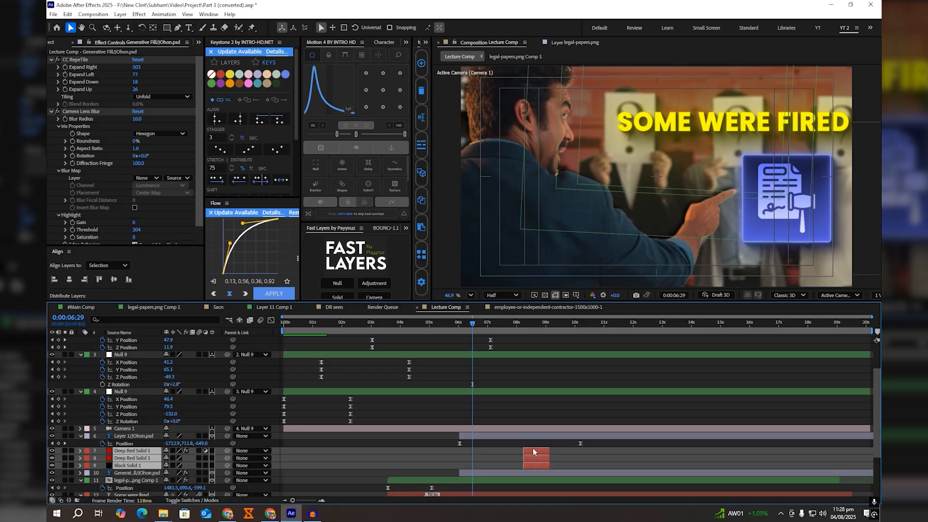
Step: Lengthen the three pasted solids, start them at 0:00:08:02, and check the tint up to 0:00:10:12
{"action": "left_click_drag", "start_coordinate": [537, 456], "coordinate": [486, 461]}
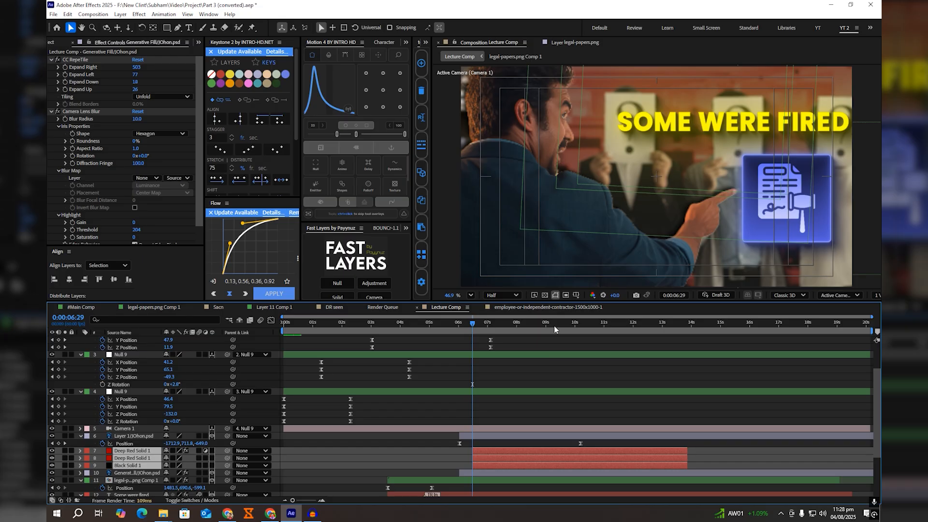
{"action": "left_click_drag", "start_coordinate": [553, 329], "coordinate": [517, 339]}
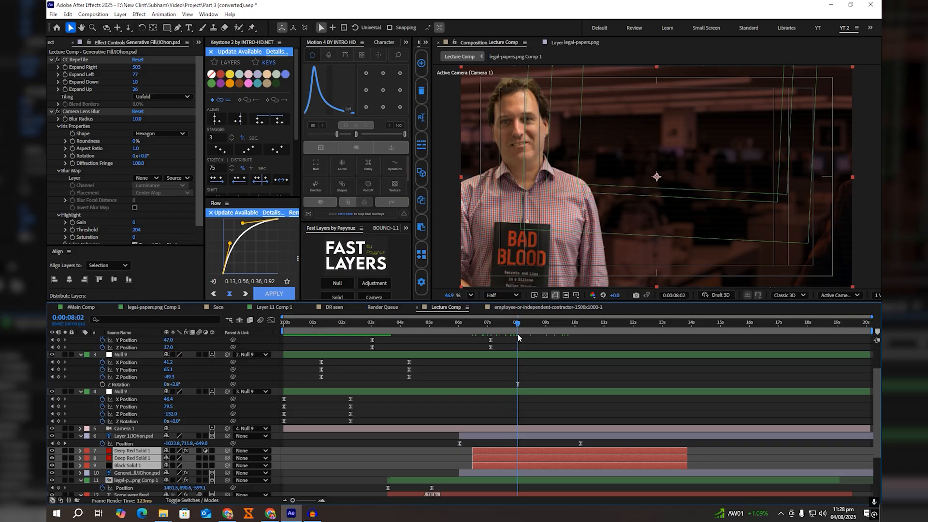
{"action": "key", "text": "bracketleft"}
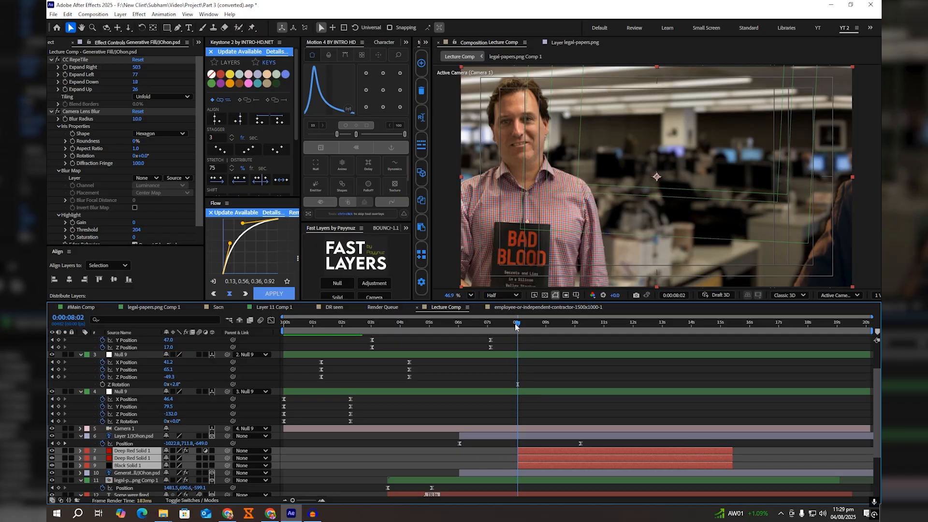
{"action": "left_click", "coordinate": [489, 326]}
{"action": "left_click_drag", "start_coordinate": [488, 326], "coordinate": [580, 372]}
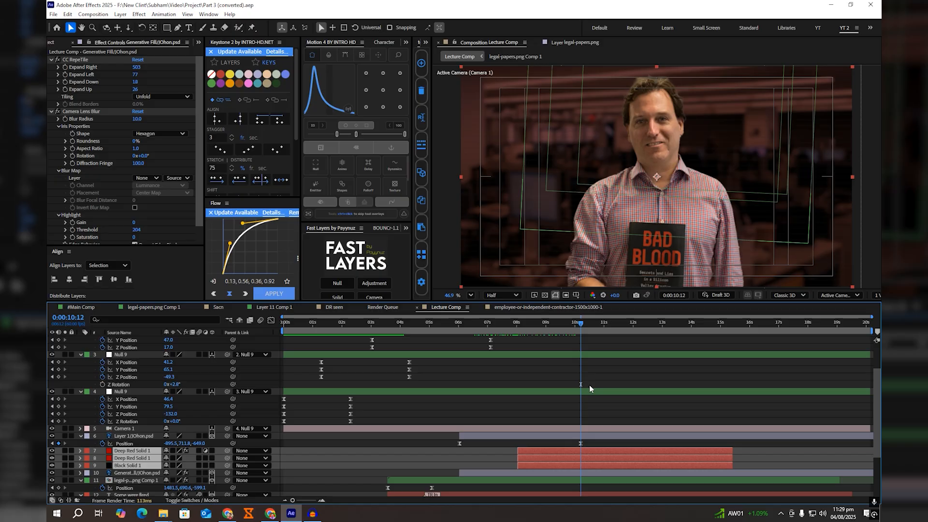
{"action": "left_click", "coordinate": [595, 409]}
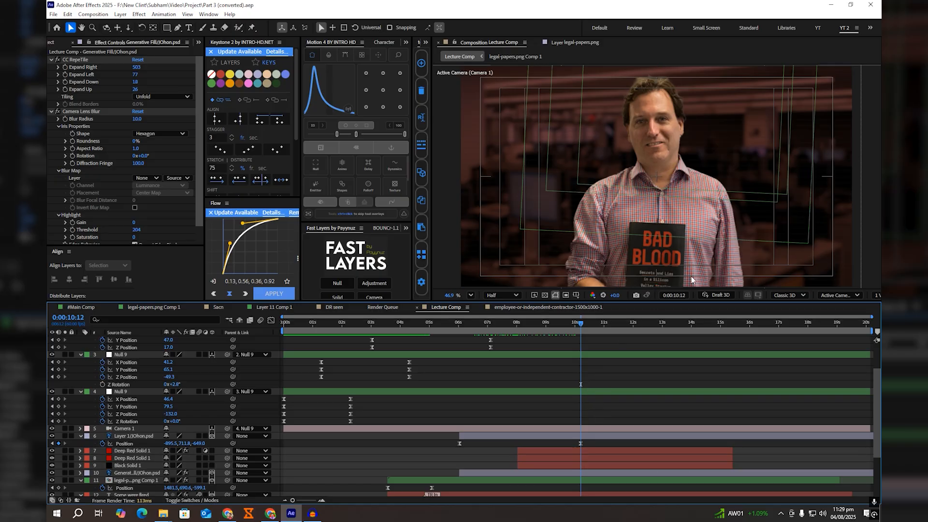
Step: Compare the upper Deep Red Solid 1 with its #Main Comp original, and add Deep Glow 2 to the Lecture Comp copy with Exposure 0.05
{"action": "left_click", "coordinate": [604, 448]}
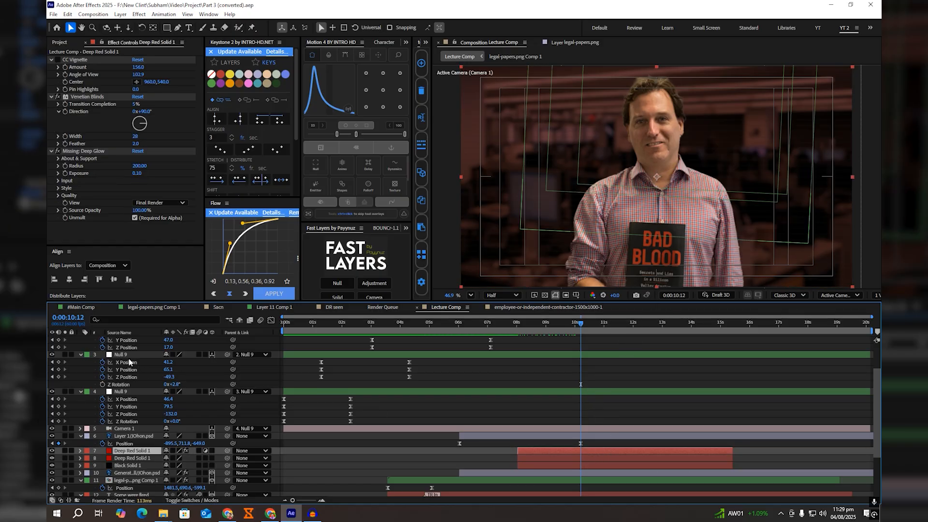
{"action": "left_click", "coordinate": [81, 307]}
{"action": "left_click", "coordinate": [605, 432]}
{"action": "left_click", "coordinate": [566, 430]}
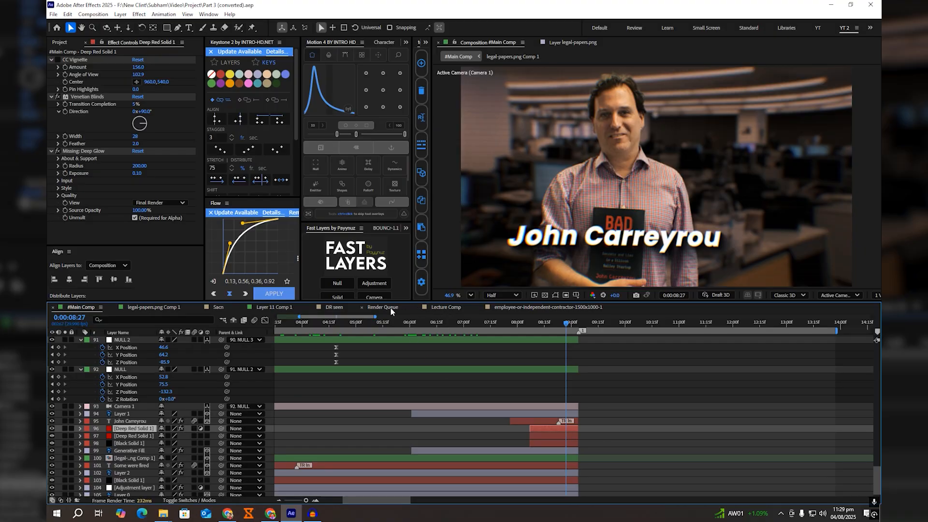
{"action": "left_click", "coordinate": [454, 307]}
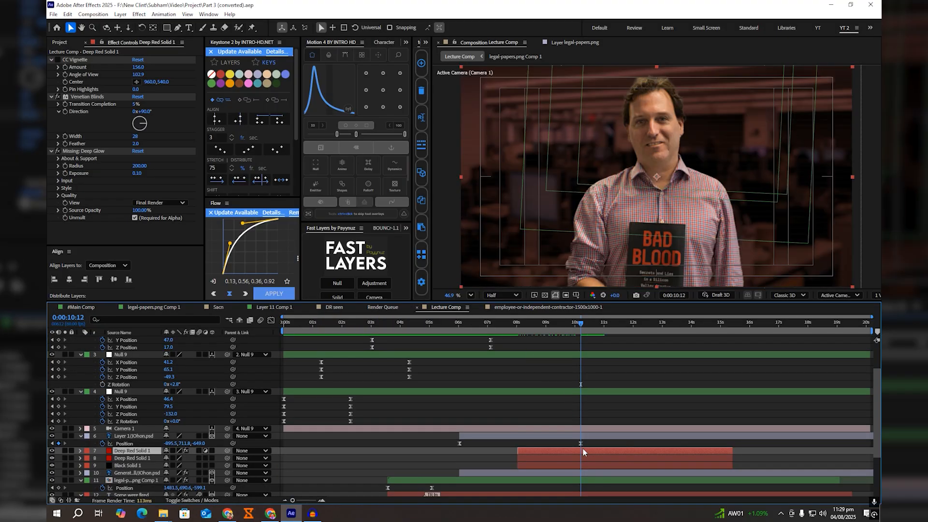
{"action": "key", "text": "ctrl+space"}
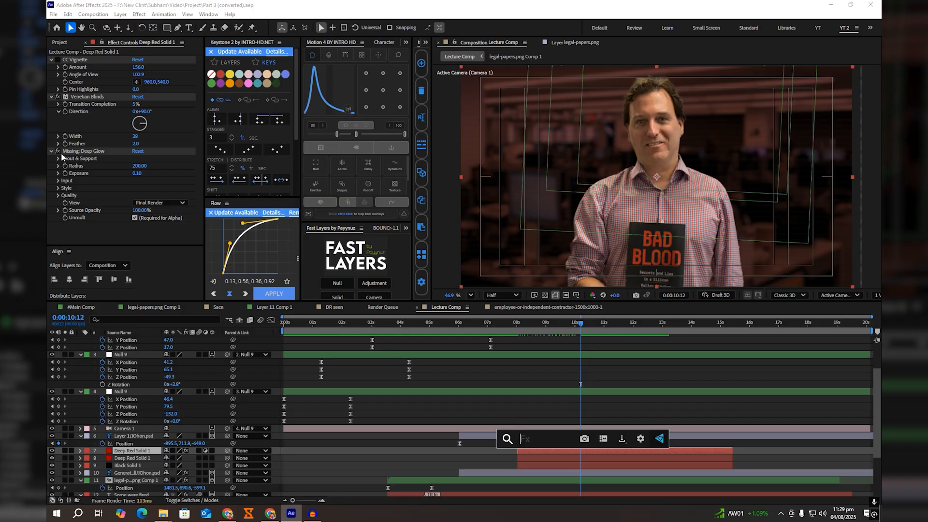
{"action": "type", "text": "dee"}
{"action": "key", "text": "Return"}
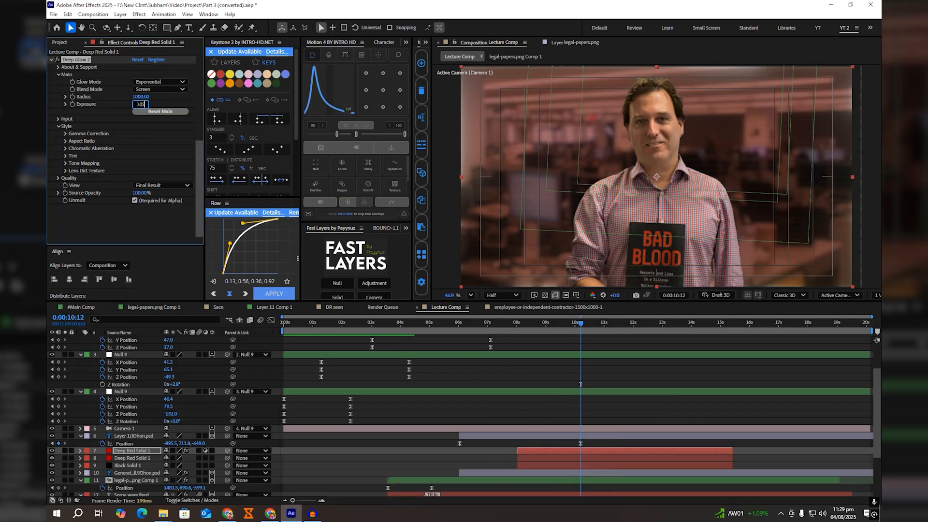
{"action": "key", "text": "Return"}
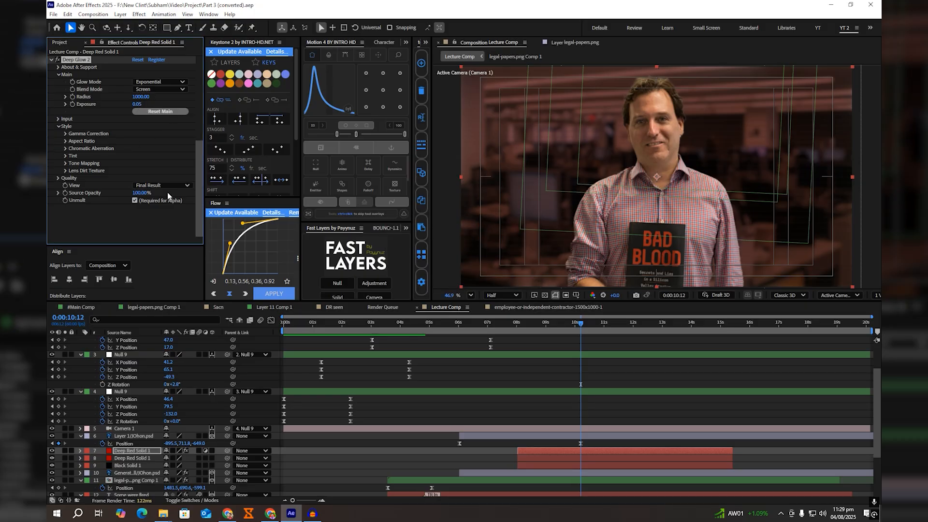
Step: Add the CC Vignette effect to the upper Deep Red Solid 1 in Lecture Comp
{"action": "key", "text": "ctrl+space"}
{"action": "type", "text": "cc"}
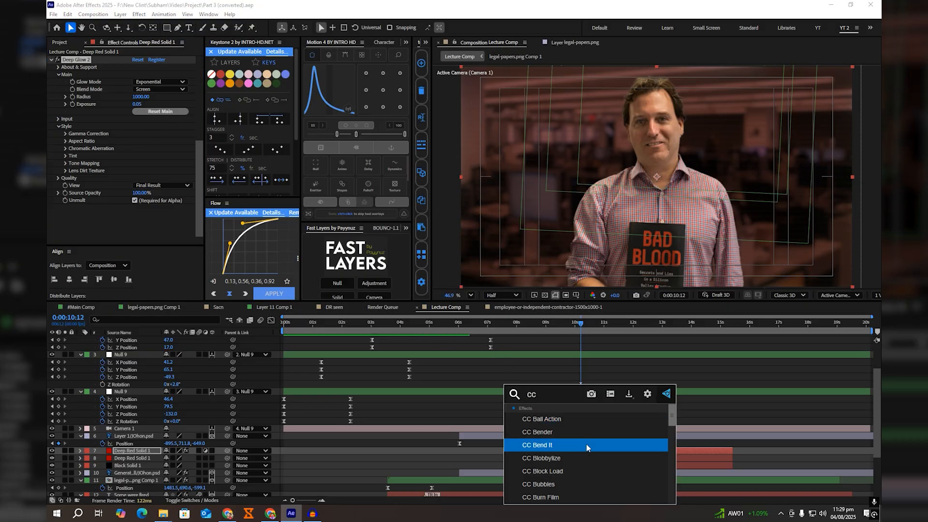
{"action": "type", "text": " vi"}
{"action": "left_click", "coordinate": [513, 434]}
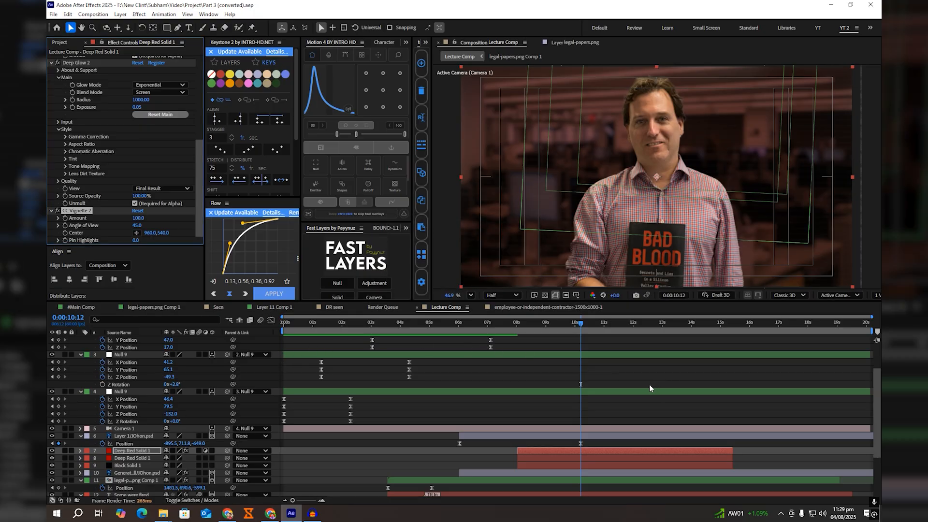
Step: Apply the Shadow Studio 3 effect to the portrait cutout on Layer 1
{"action": "left_click", "coordinate": [590, 436]}
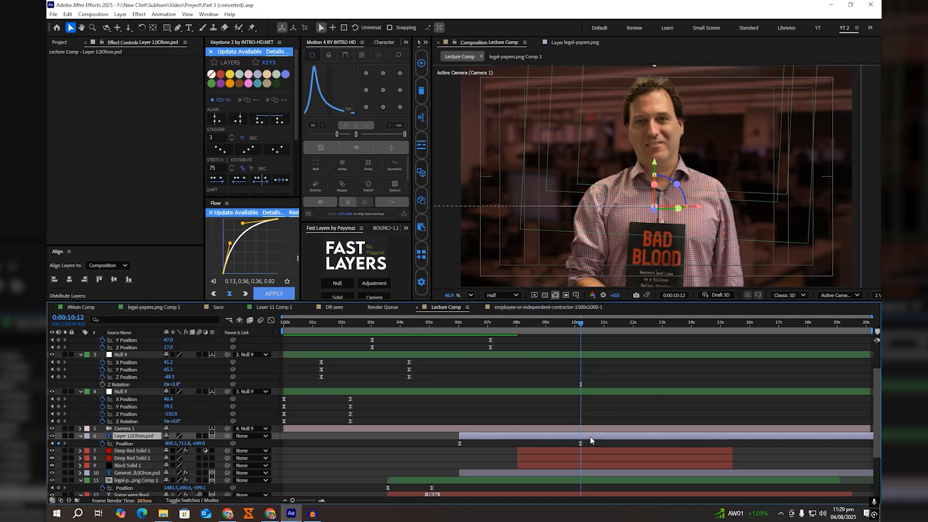
{"action": "key", "text": "ctrl+space"}
{"action": "type", "text": "s"}
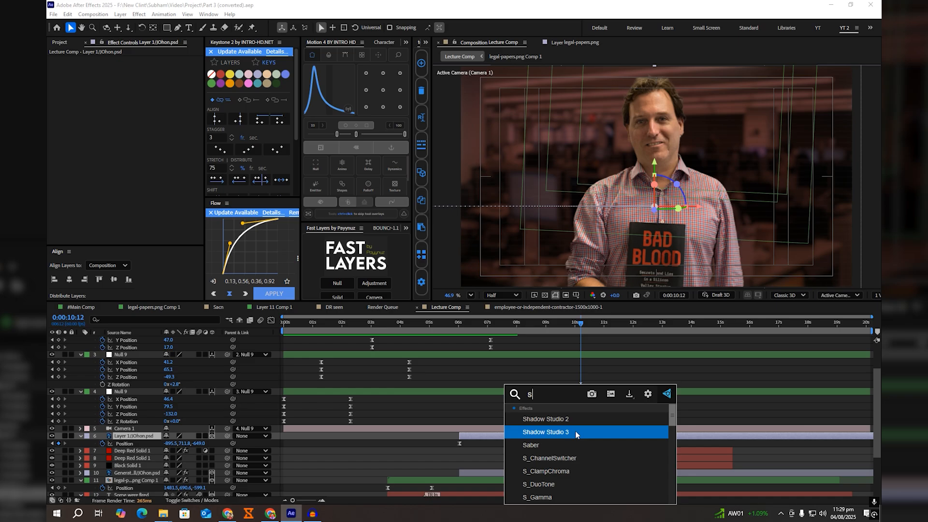
{"action": "left_click", "coordinate": [575, 433]}
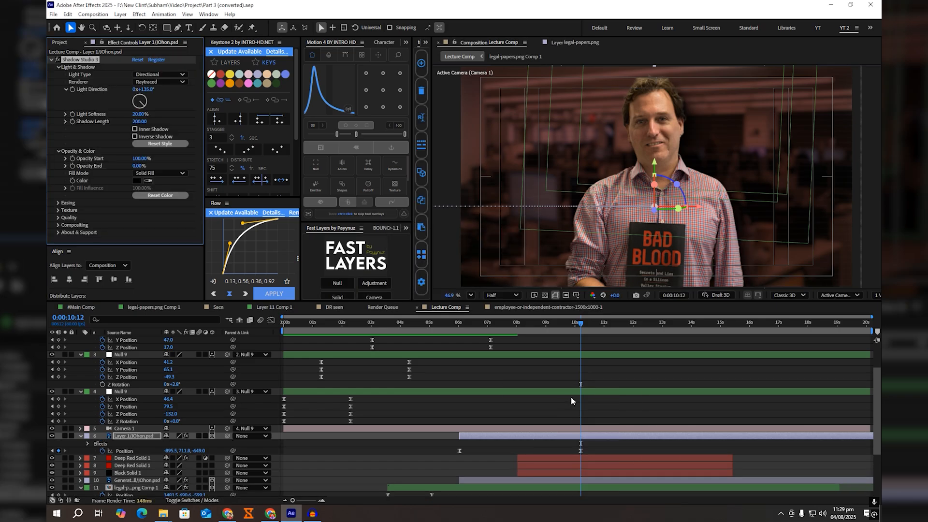
Step: Apply Lumetri Color to the portrait cutout and set Temperature 18, Tint 1, Exposure 0.5 and Contrast -11
{"action": "key", "text": "ctrl+space"}
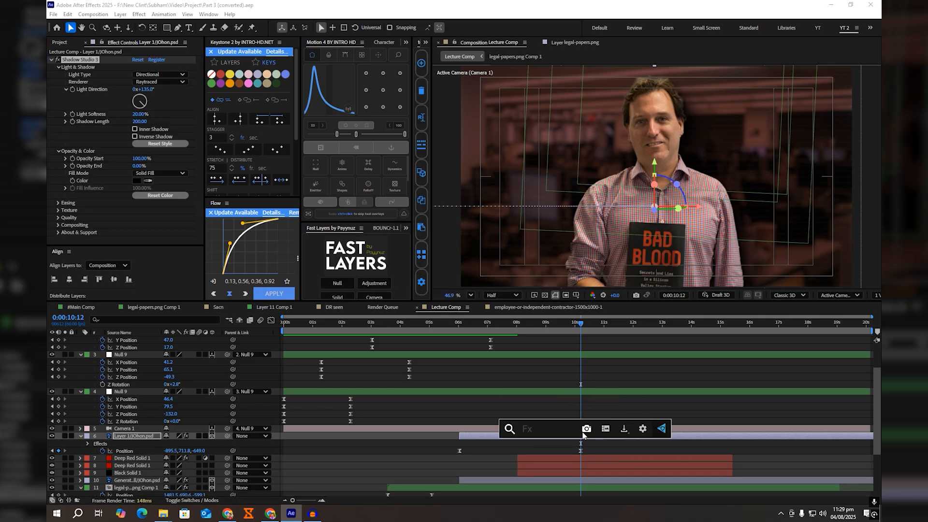
{"action": "type", "text": "lume"}
{"action": "key", "text": "Return"}
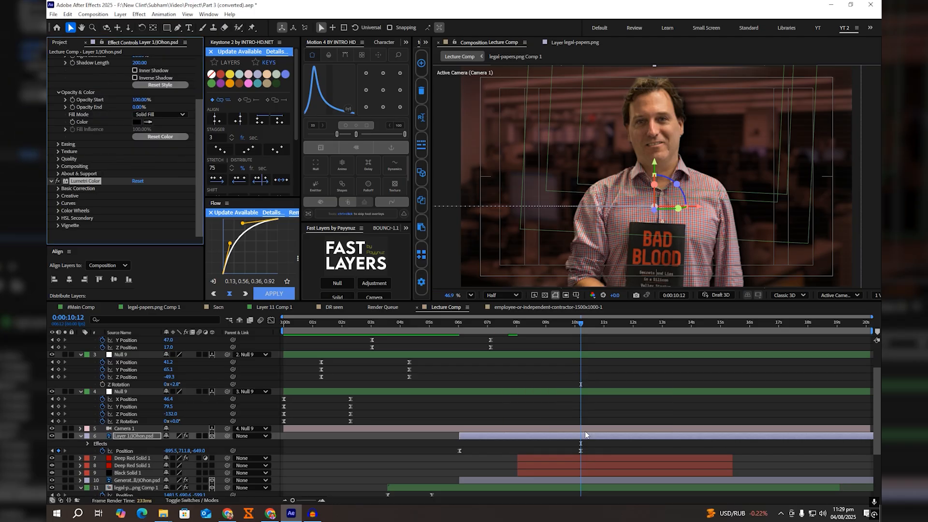
{"action": "left_click", "coordinate": [58, 189]}
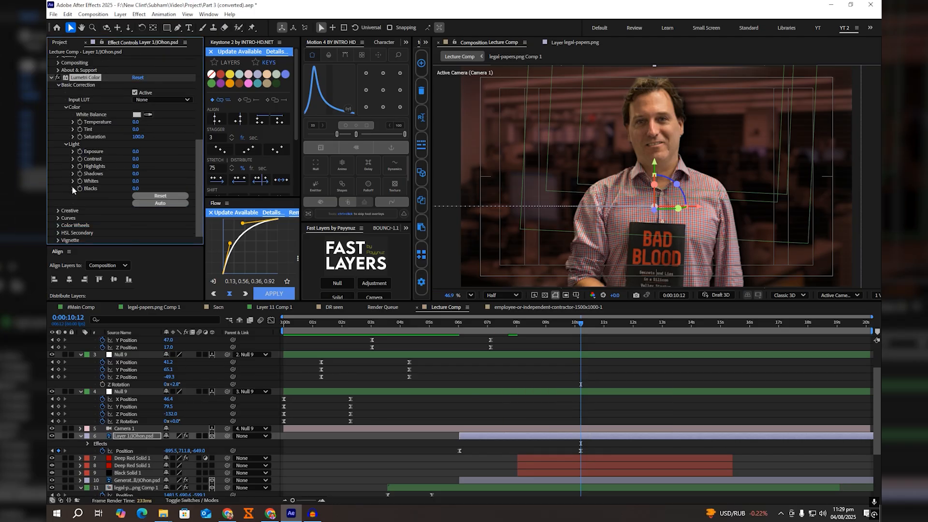
{"action": "left_click_drag", "start_coordinate": [136, 121], "coordinate": [144, 120]}
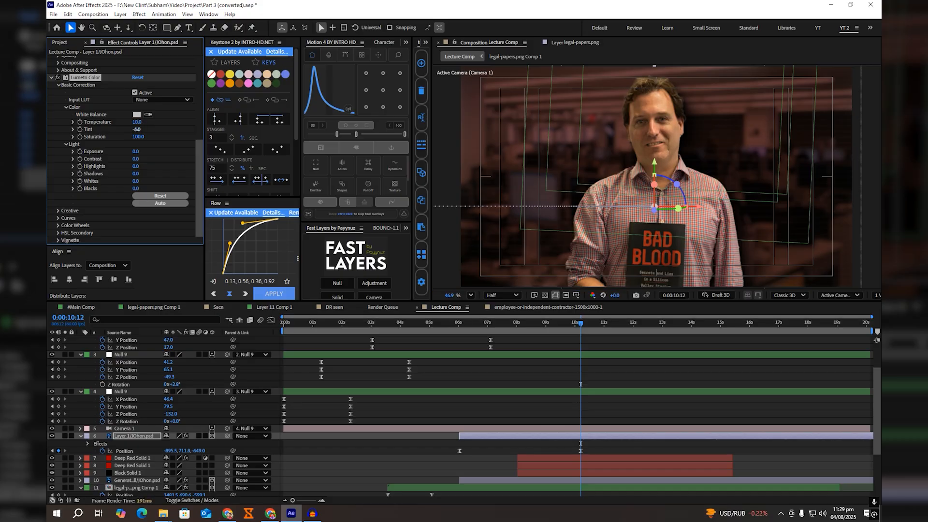
{"action": "left_click_drag", "start_coordinate": [137, 129], "coordinate": [128, 163]}
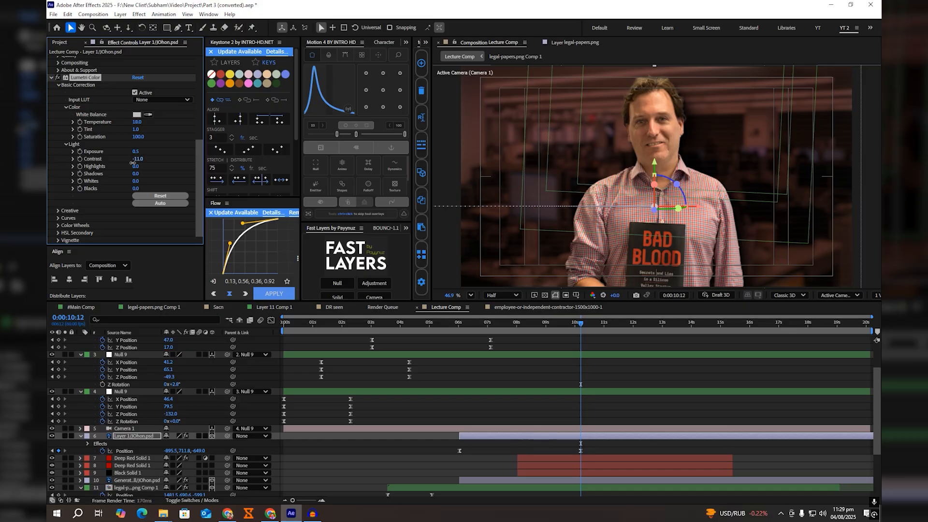
Step: Set the portrait cutout's Lumetri Highlights to 5, Shadows to -22, Whites to 12 and Blacks to -15
{"action": "left_click_drag", "start_coordinate": [131, 166], "coordinate": [136, 166]}
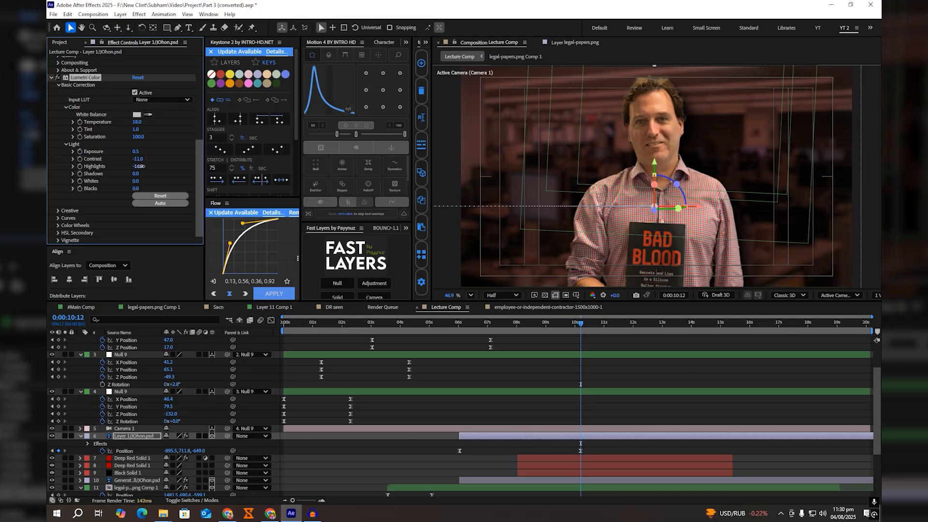
{"action": "left_click_drag", "start_coordinate": [137, 166], "coordinate": [143, 166]}
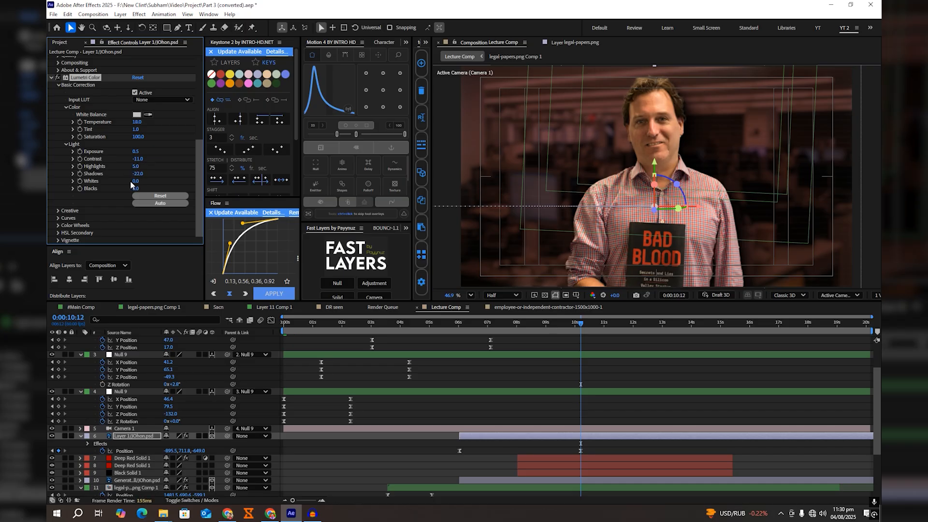
{"action": "left_click_drag", "start_coordinate": [136, 183], "coordinate": [141, 182]}
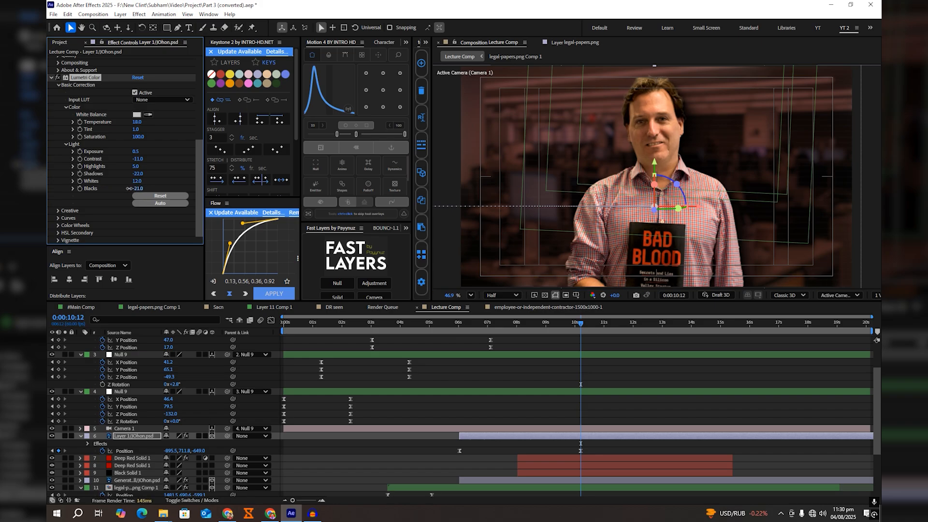
Step: End the Lecture Comp work area at 0:00:10:21, just after the last camera keyframe
{"action": "left_click", "coordinate": [597, 397]}
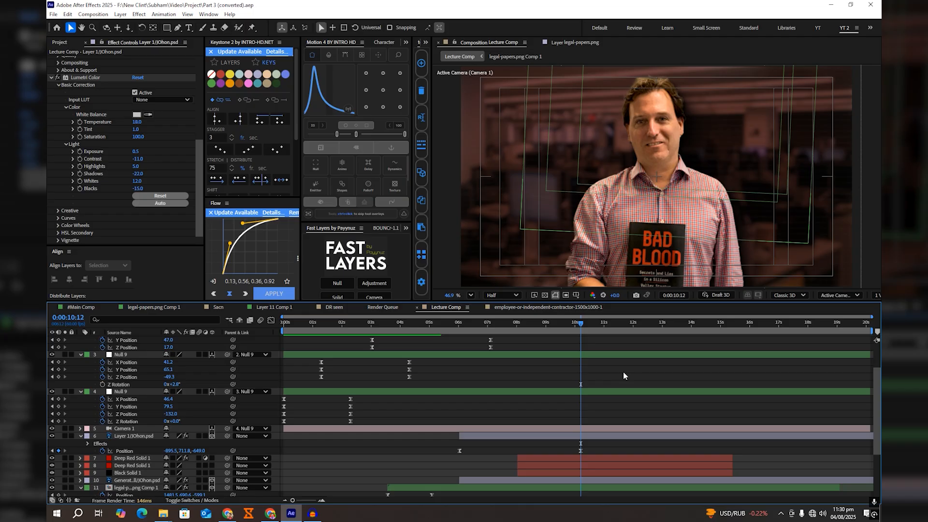
{"action": "scroll", "coordinate": [622, 371], "scroll_direction": "up", "scroll_amount": 3}
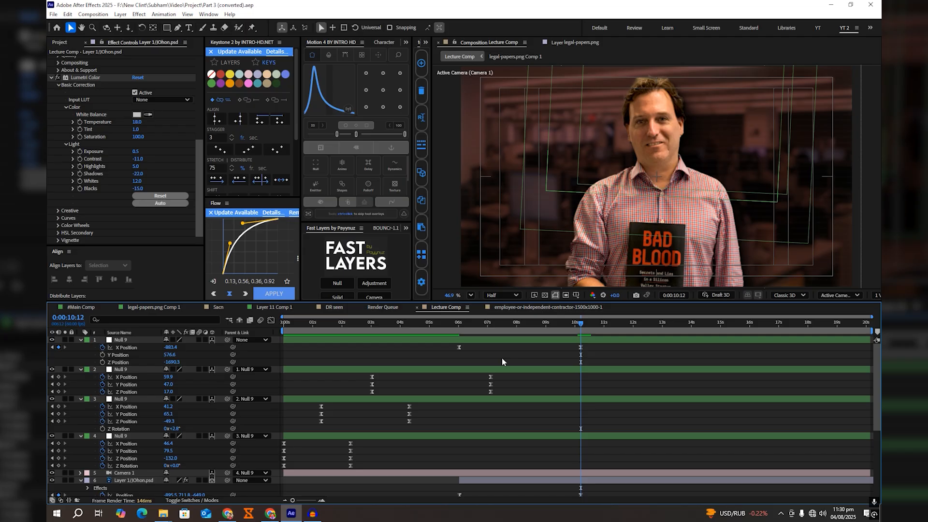
{"action": "left_click_drag", "start_coordinate": [580, 322], "coordinate": [585, 323]}
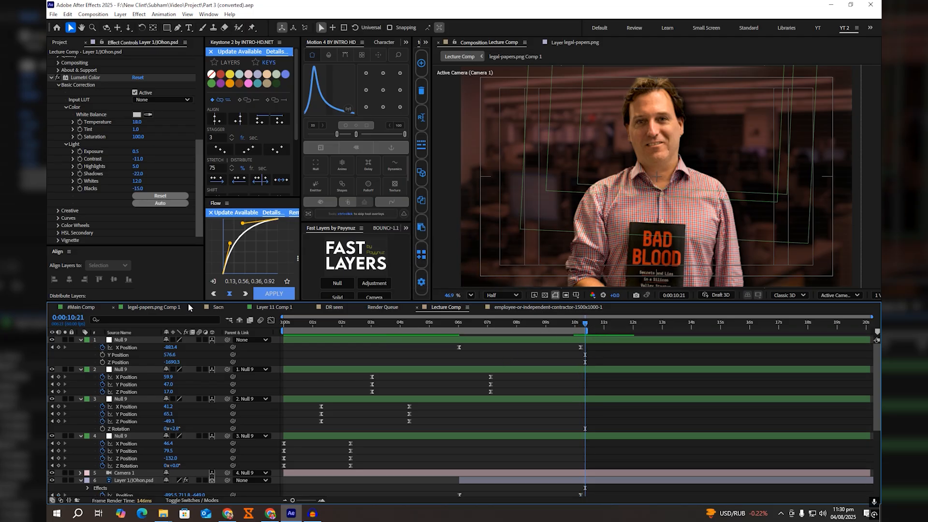
Step: Examine the move from the portrait scene into the newspaper scene in #Main Comp, then return to Lecture Comp
{"action": "left_click", "coordinate": [85, 308]}
{"action": "left_click_drag", "start_coordinate": [530, 373], "coordinate": [386, 435]}
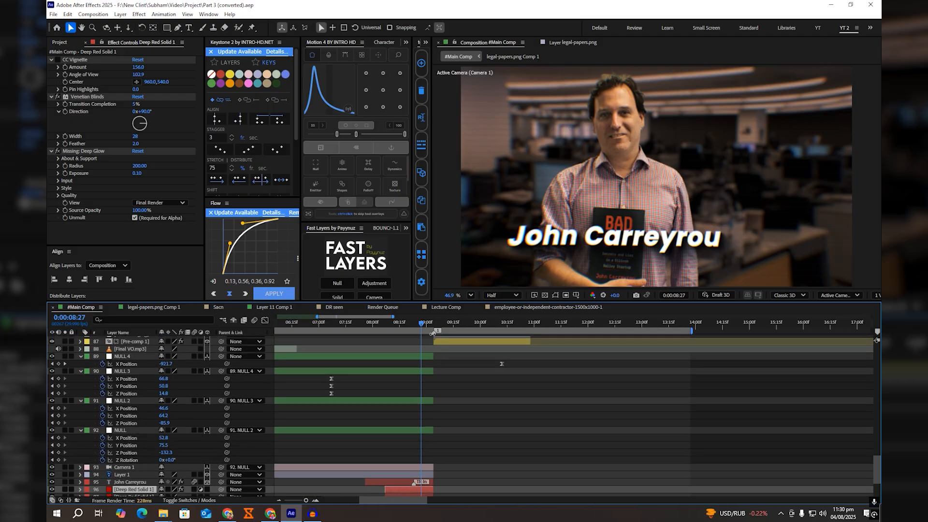
{"action": "left_click", "coordinate": [430, 326]}
{"action": "left_click_drag", "start_coordinate": [430, 325], "coordinate": [557, 370]}
{"action": "left_click_drag", "start_coordinate": [562, 369], "coordinate": [544, 369]}
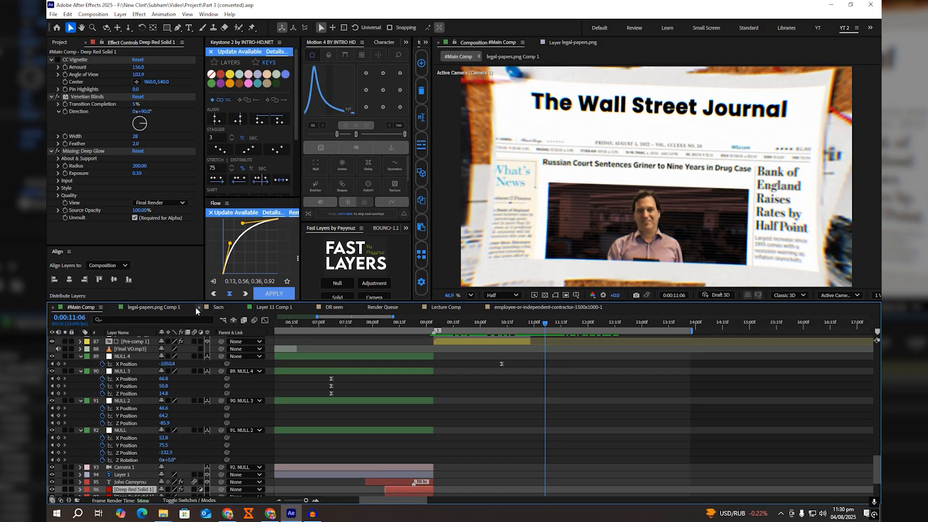
{"action": "left_click", "coordinate": [445, 310]}
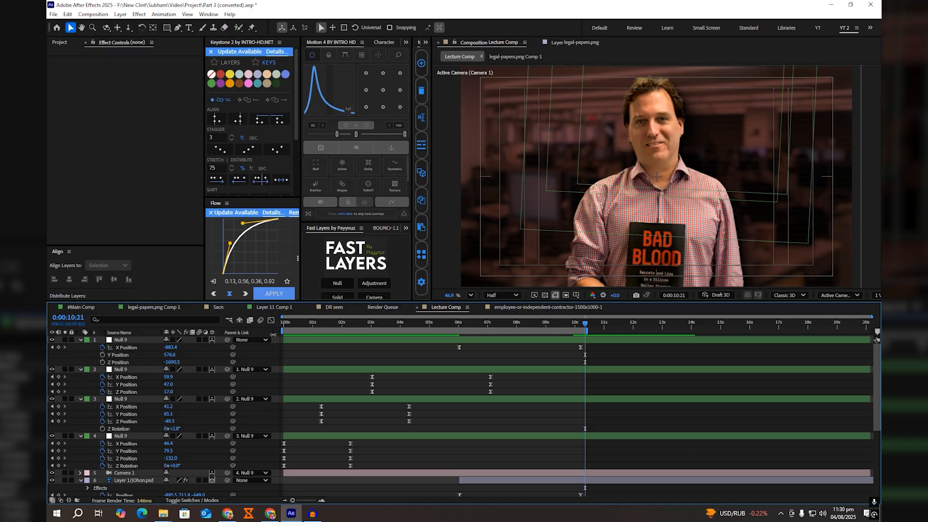
Step: Preview Lecture Comp from its start through the portrait scene and stop at 0:00:10:12
{"action": "left_click_drag", "start_coordinate": [300, 323], "coordinate": [273, 326]}
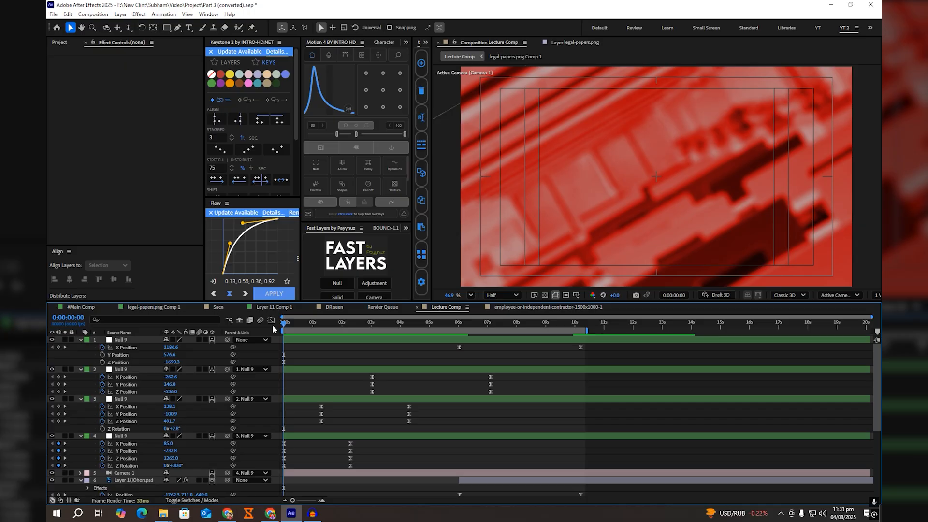
{"action": "key", "text": "space"}
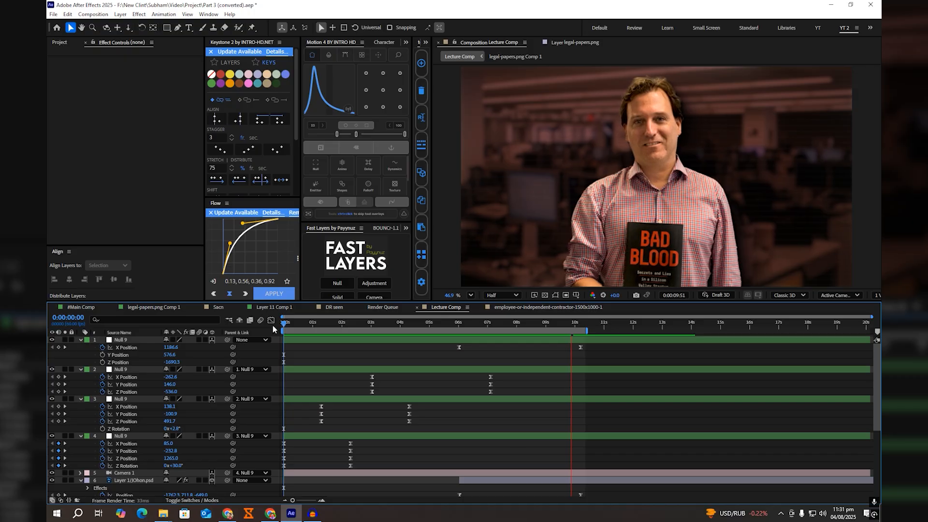
{"action": "key", "text": "space"}
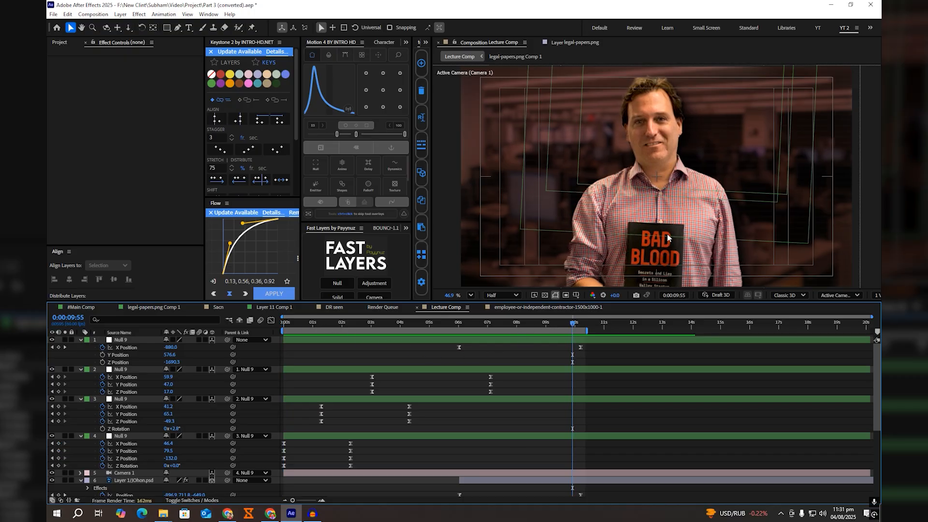
{"action": "key", "text": "Home"}
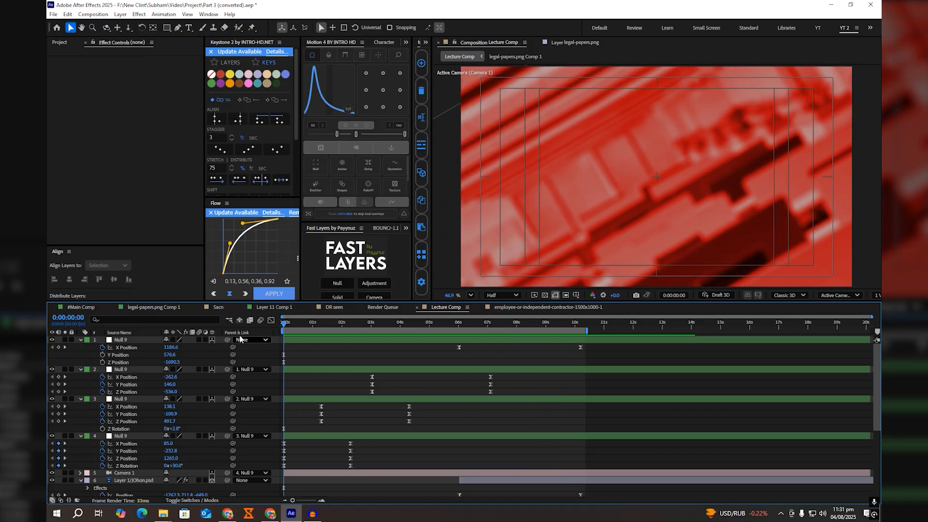
{"action": "key", "text": "space"}
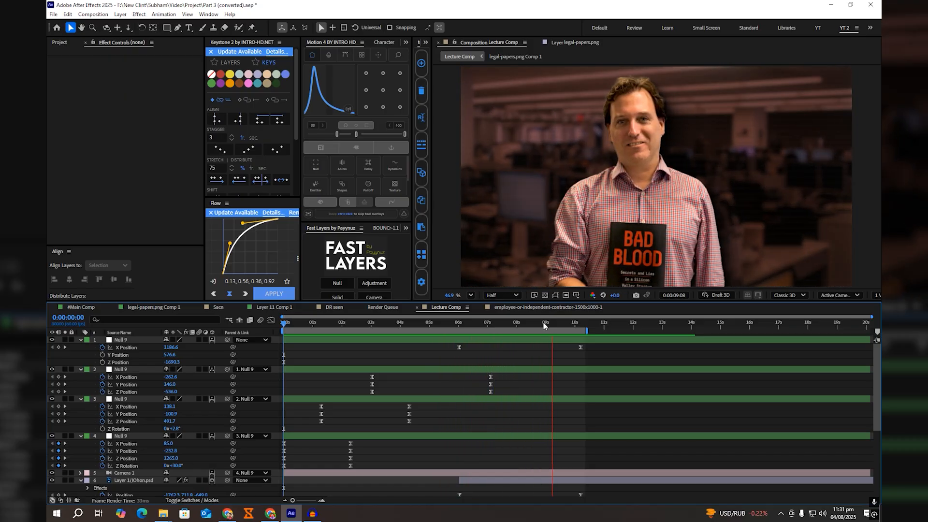
{"action": "left_click", "coordinate": [553, 323]}
{"action": "left_click_drag", "start_coordinate": [553, 323], "coordinate": [578, 332]}
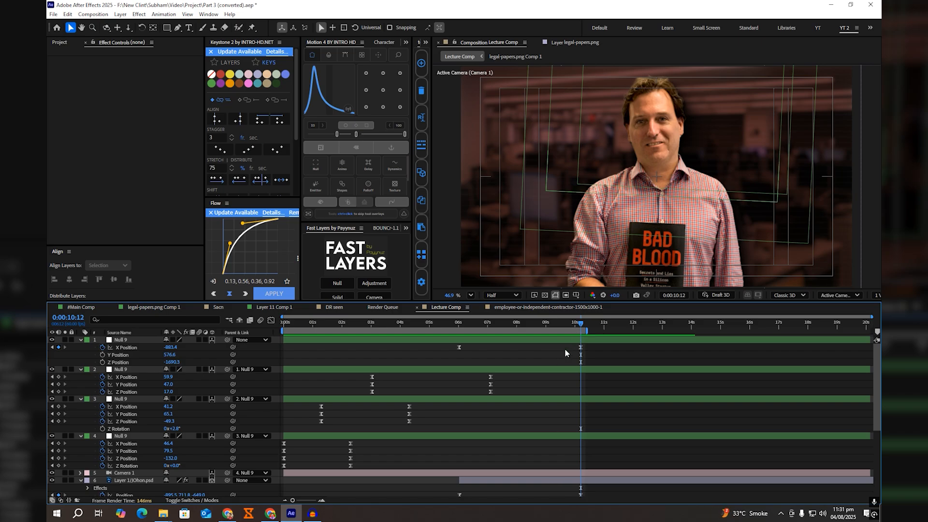
Step: Add two adjustment layers above the nulls and apply the recent AD layer animation preset to the lower one
{"action": "double_click", "coordinate": [374, 285]}
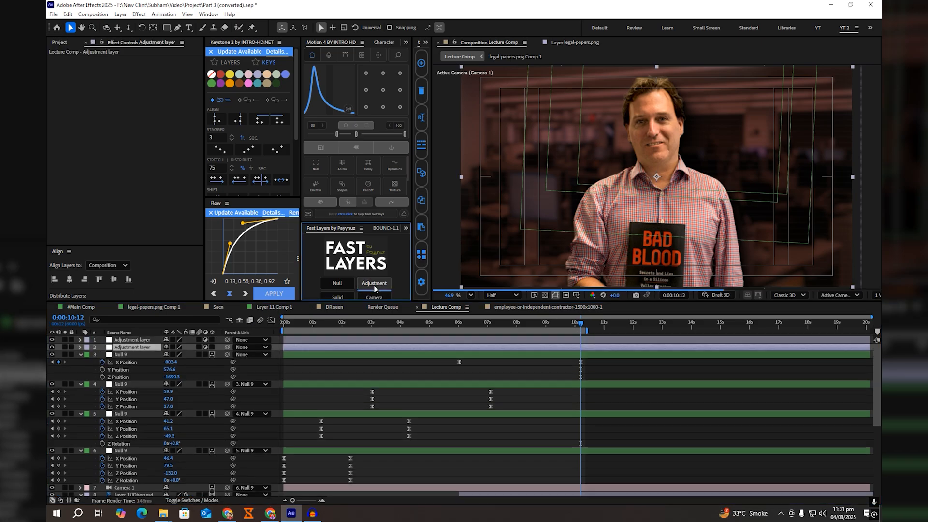
{"action": "left_click", "coordinate": [512, 345]}
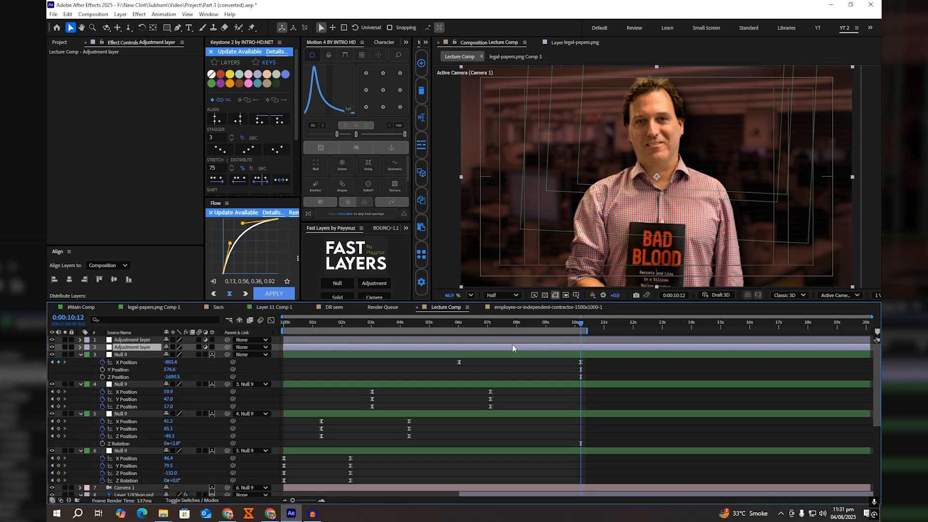
{"action": "left_click", "coordinate": [168, 18]}
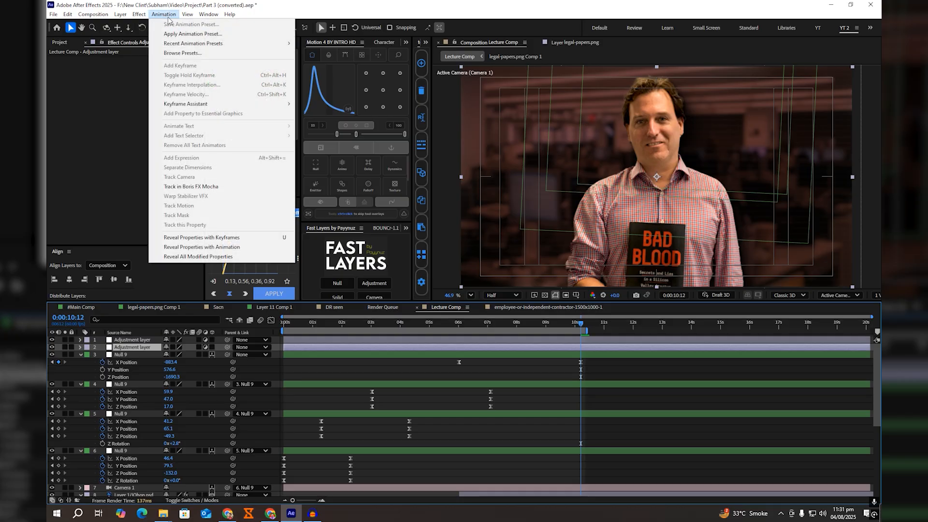
{"action": "mouse_move", "coordinate": [170, 45]}
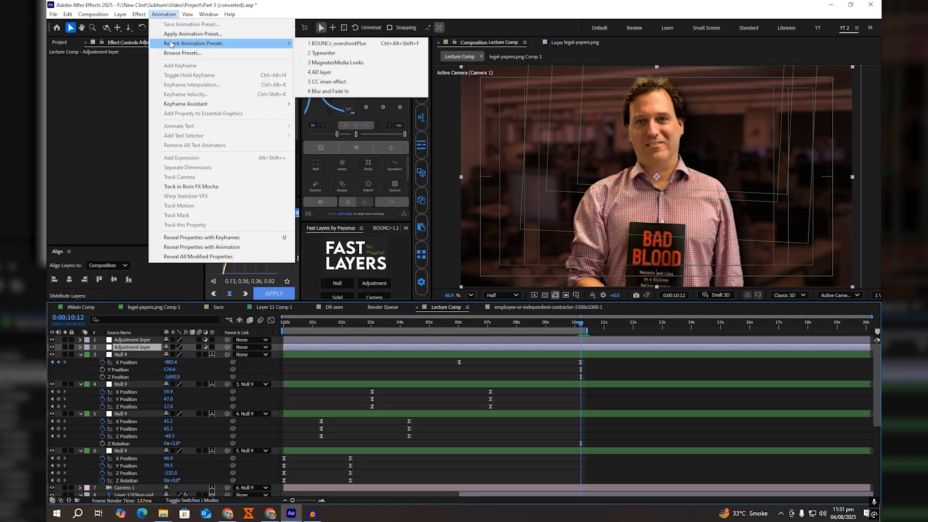
{"action": "left_click", "coordinate": [327, 72]}
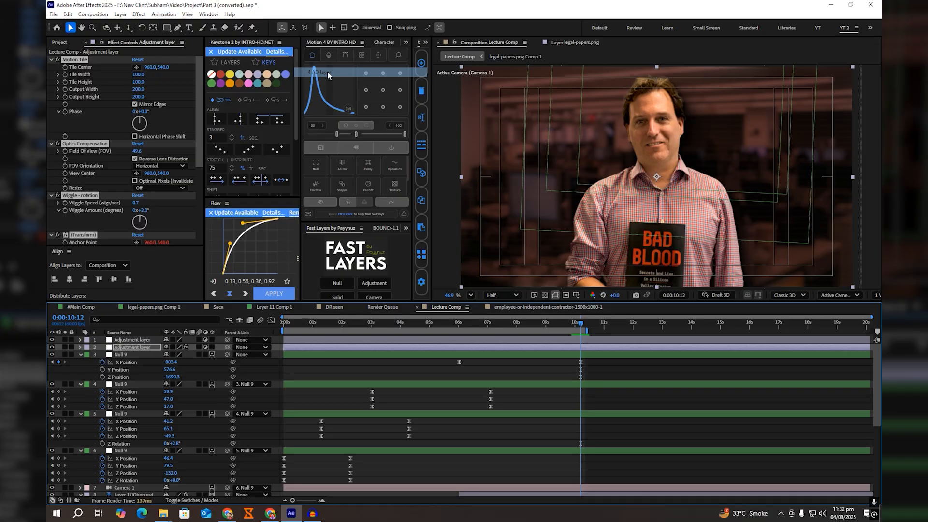
Step: Disable Optics Compensation on the lower adjustment layer and collapse all of its effects
{"action": "left_click", "coordinate": [54, 157]}
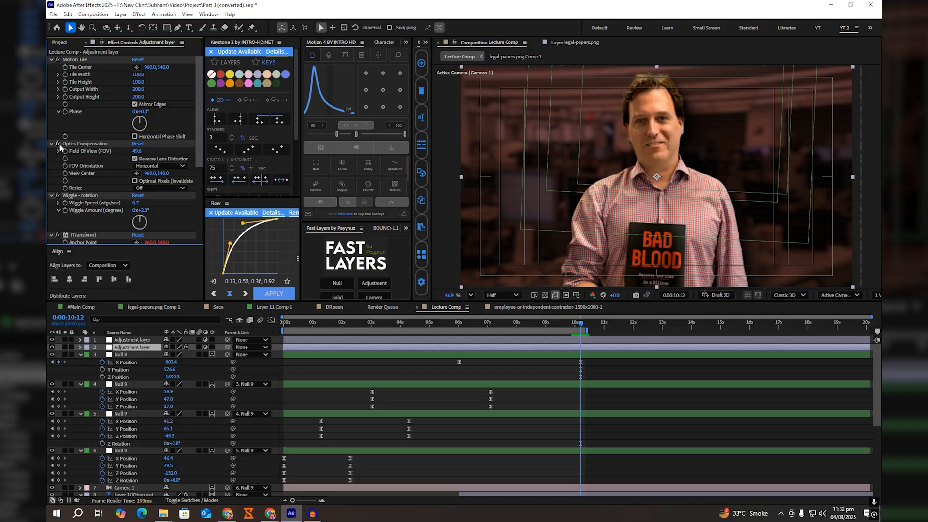
{"action": "left_click", "coordinate": [57, 144]}
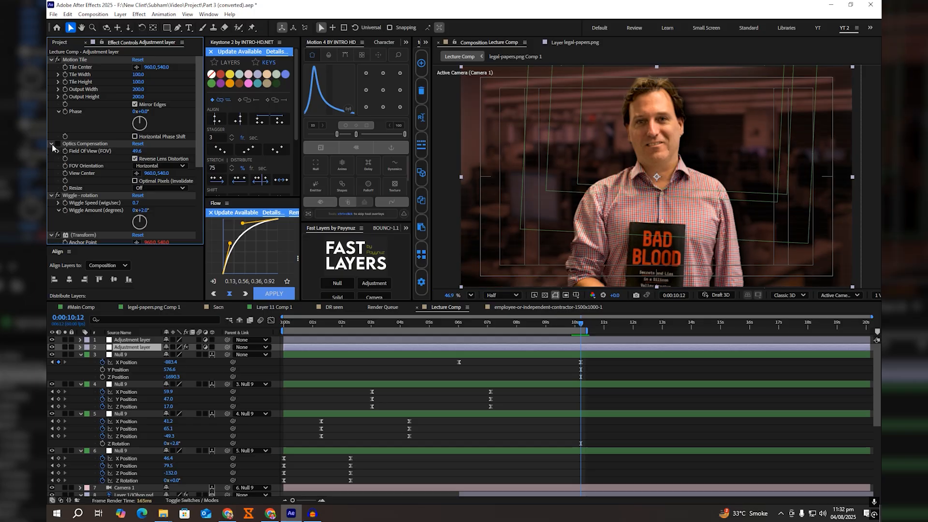
{"action": "key", "text": "ctrl+a"}
{"action": "left_click", "coordinate": [52, 144]}
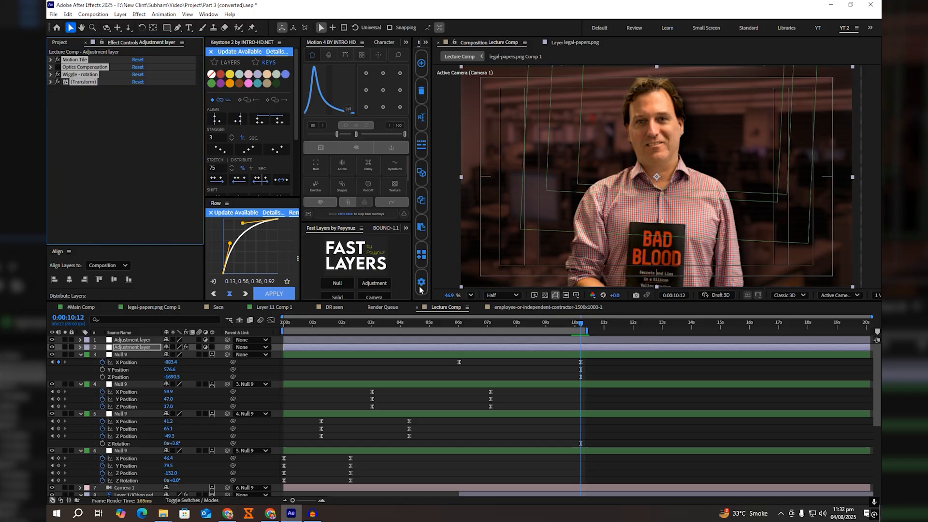
Step: Preview the wiggle over the opening shots from the start and stop at 0:00:04:19
{"action": "left_click", "coordinate": [503, 366]}
{"action": "key", "text": "space"}
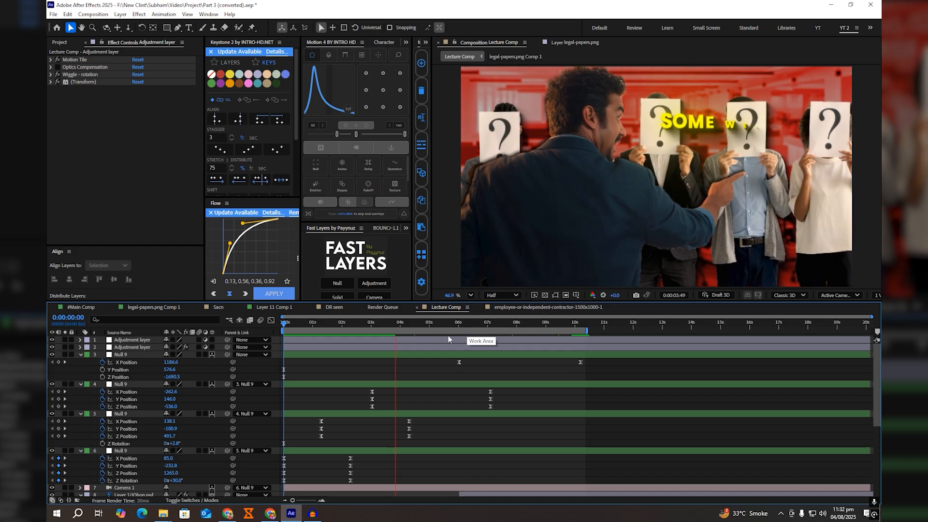
{"action": "key", "text": "space"}
{"action": "key", "text": "space"}
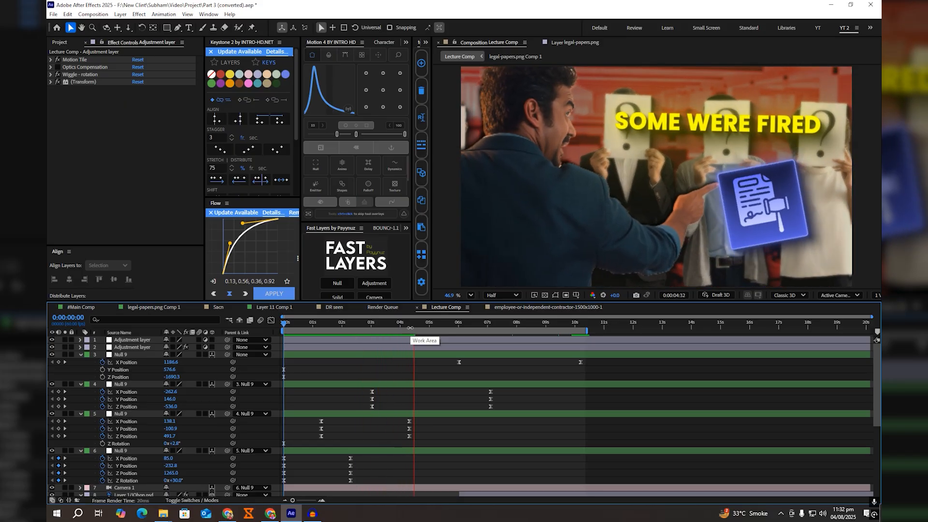
{"action": "left_click_drag", "start_coordinate": [412, 323], "coordinate": [408, 327]}
{"action": "left_click", "coordinate": [411, 341]}
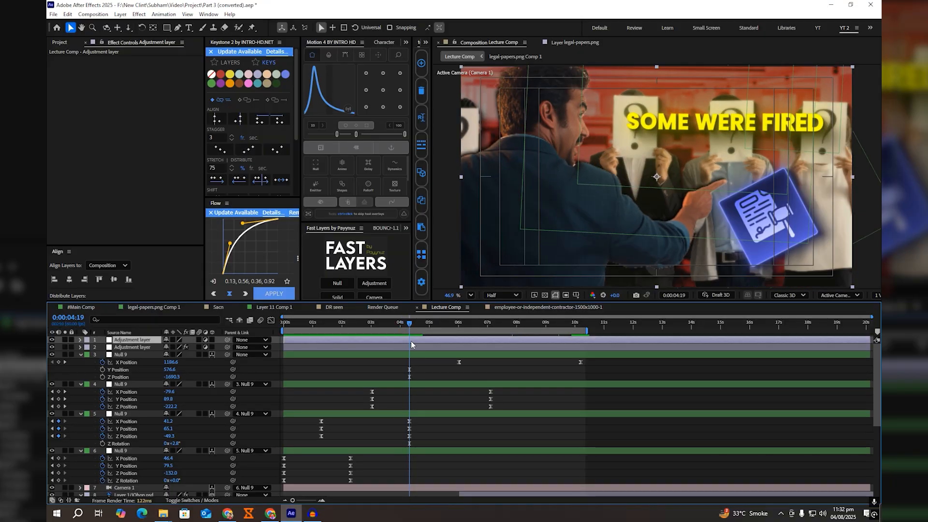
{"action": "left_click", "coordinate": [207, 15]}
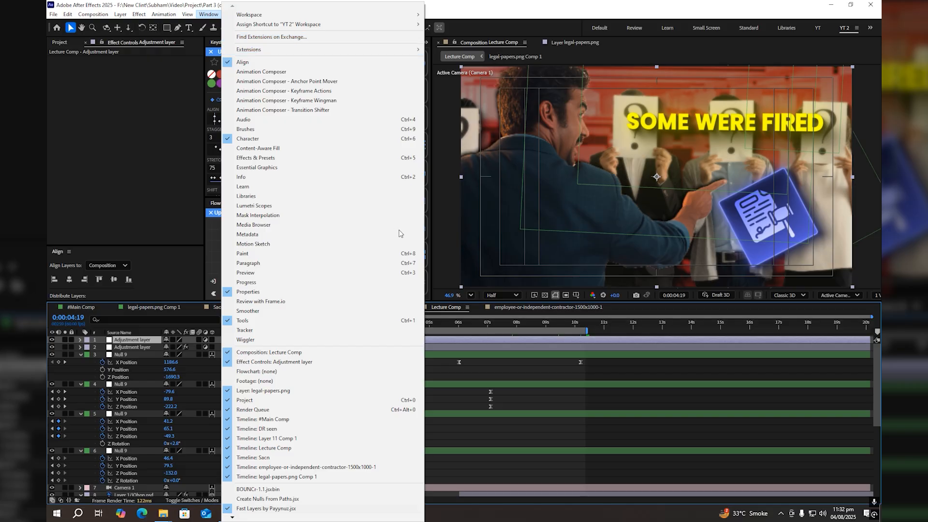
{"action": "left_click", "coordinate": [503, 346]}
{"action": "left_click", "coordinate": [503, 352]}
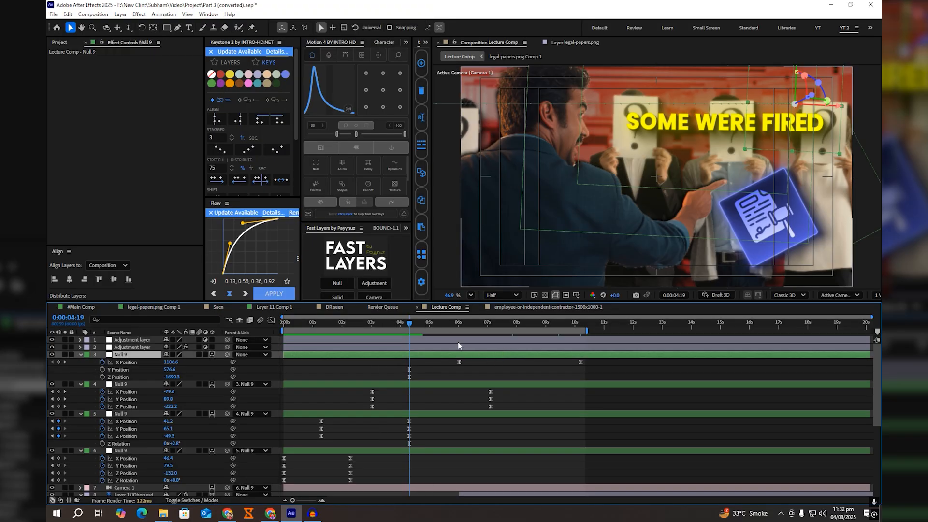
Step: Check the portrait scene up to 0:00:08:51 and the title and icon scene at 0:00:05:24
{"action": "left_click_drag", "start_coordinate": [413, 323], "coordinate": [535, 325]}
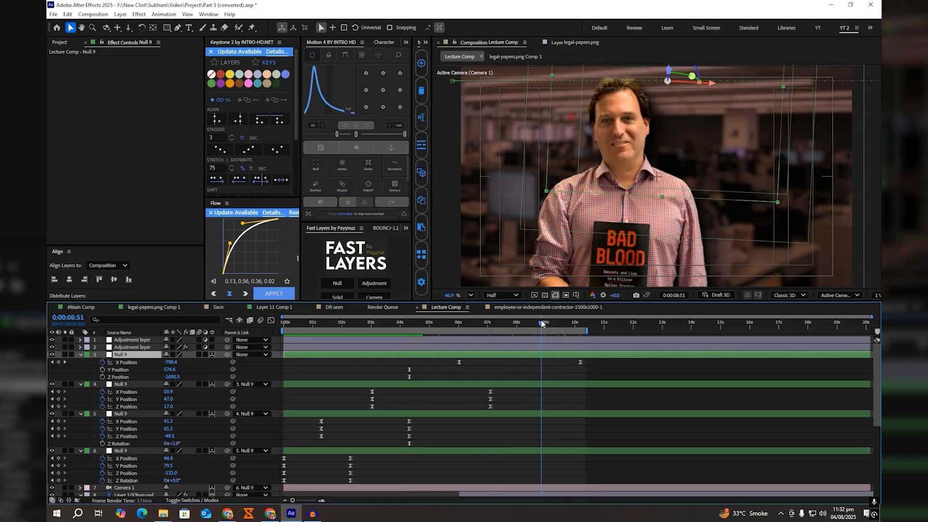
{"action": "left_click", "coordinate": [417, 317]}
{"action": "left_click_drag", "start_coordinate": [418, 317], "coordinate": [442, 319]}
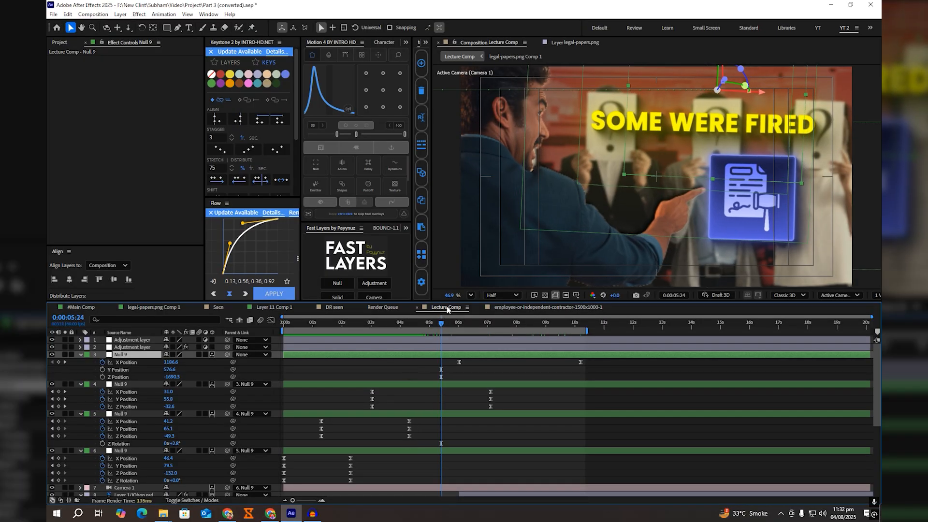
Step: Set the composition preview resolution to Full and apply the Looks effect to the upper adjustment layer
{"action": "left_click", "coordinate": [516, 295]}
{"action": "left_click", "coordinate": [515, 322]}
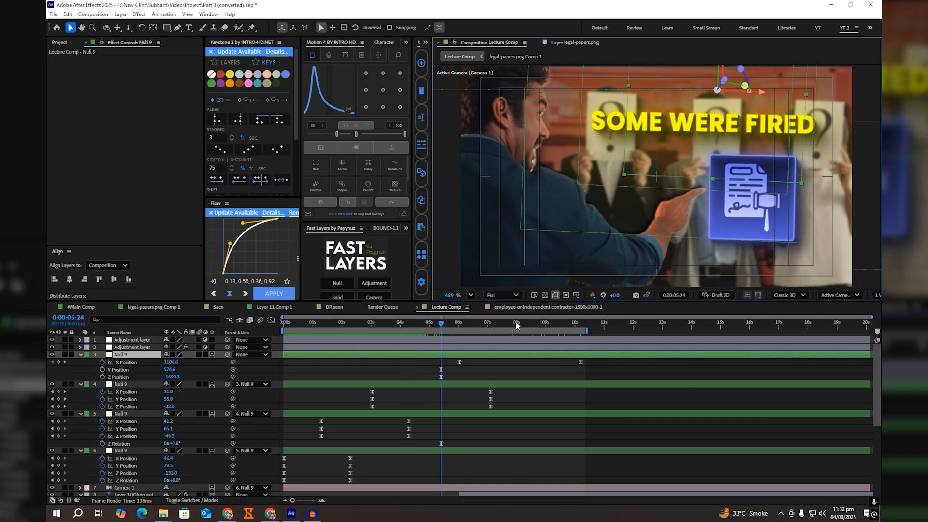
{"action": "left_click", "coordinate": [488, 339]}
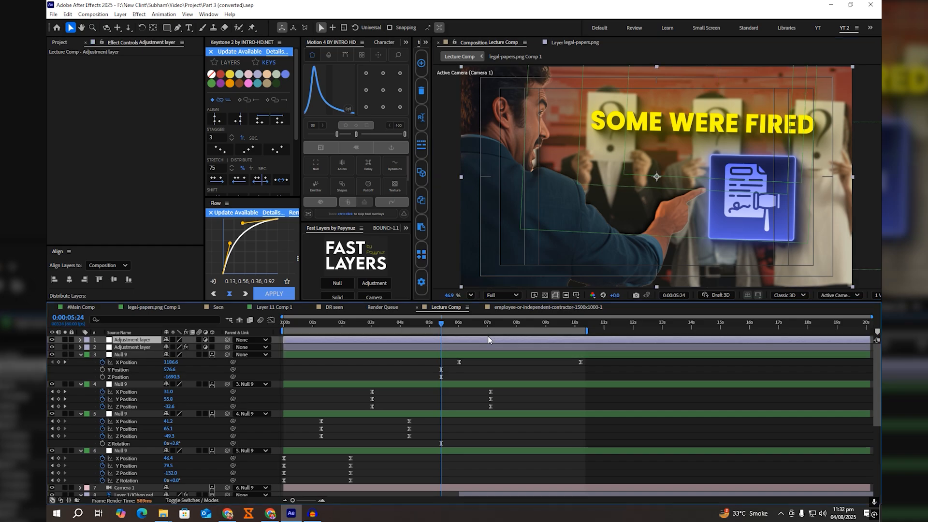
{"action": "key", "text": "ctrl+space"}
{"action": "type", "text": "looks"}
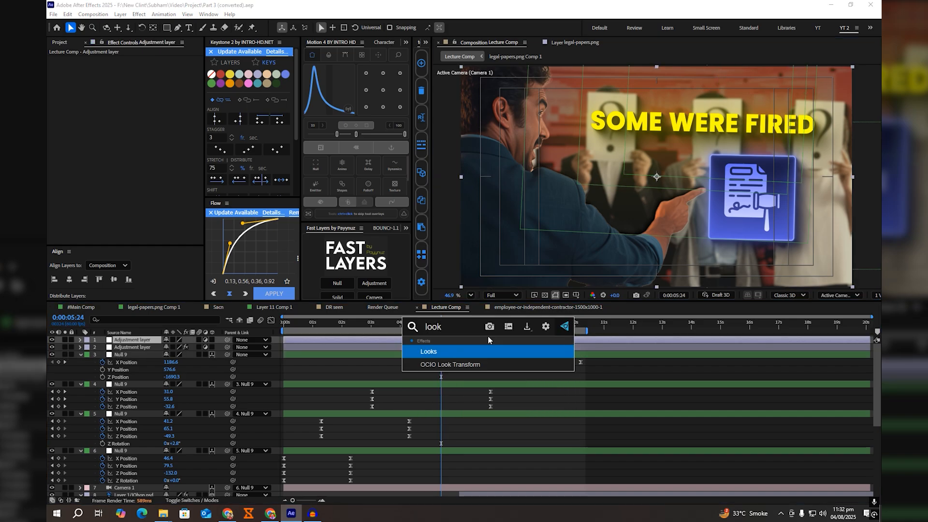
{"action": "key", "text": "Return"}
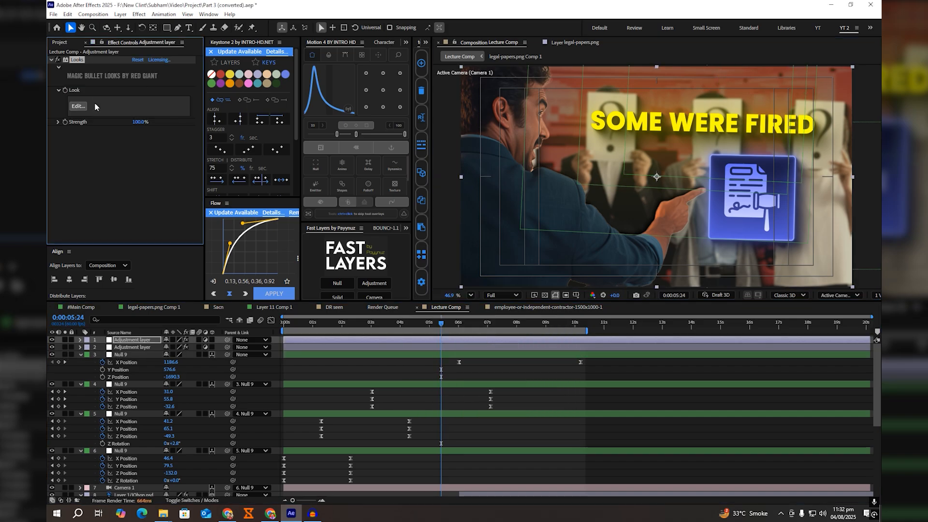
Step: Open the Looks editor for the upper adjustment layer and add a Duotone tool to the Post stage
{"action": "left_click", "coordinate": [84, 110]}
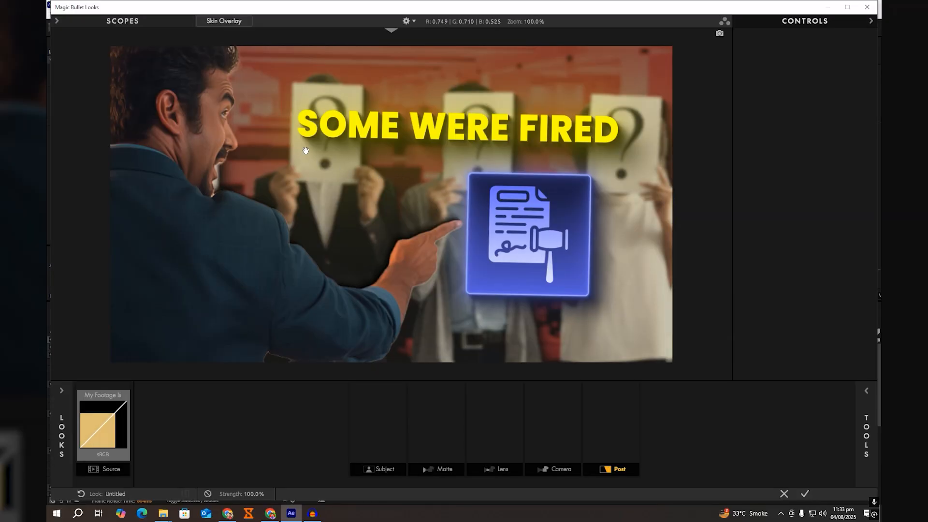
{"action": "left_click", "coordinate": [865, 392]}
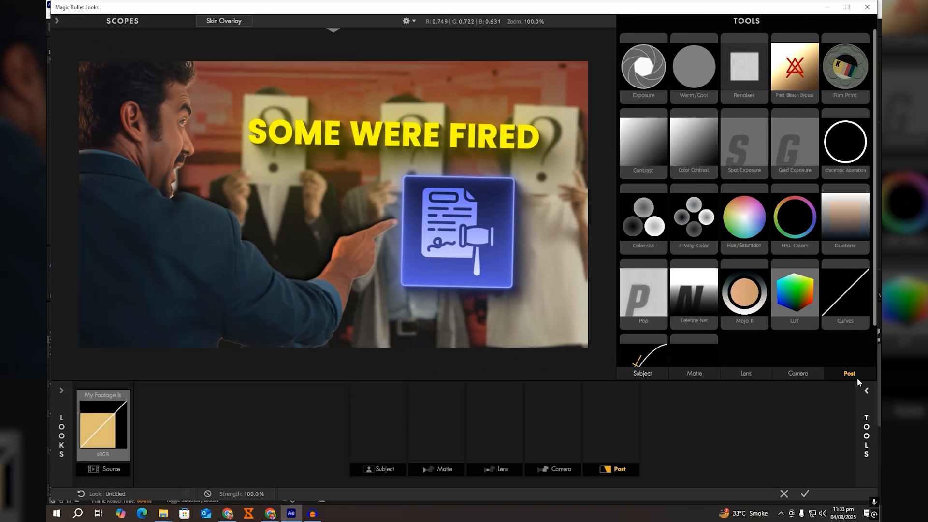
{"action": "double_click", "coordinate": [837, 223]}
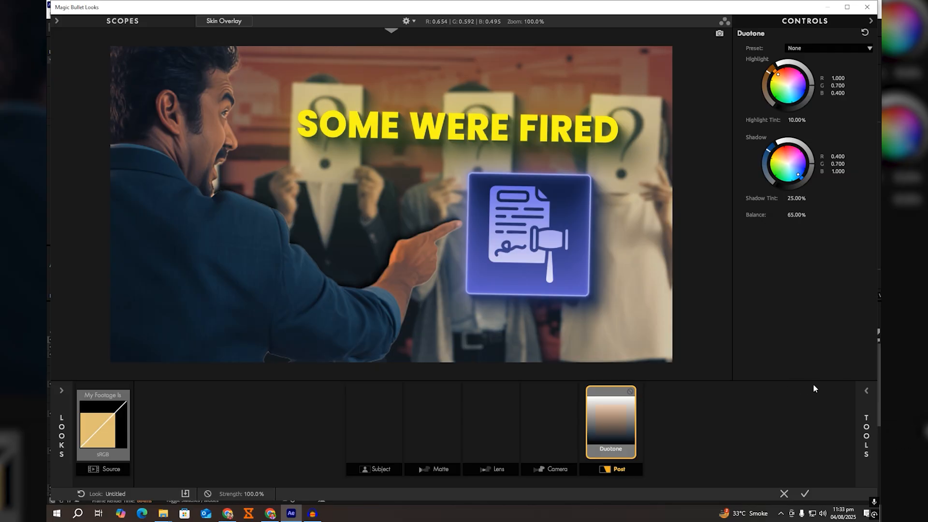
Step: Add Chromatic Aberration to the Post stage with Red/Cyan +0.590, Green/Magenta -0.460 and Blue/Yellow +0.210
{"action": "left_click", "coordinate": [865, 390]}
{"action": "double_click", "coordinate": [845, 145]}
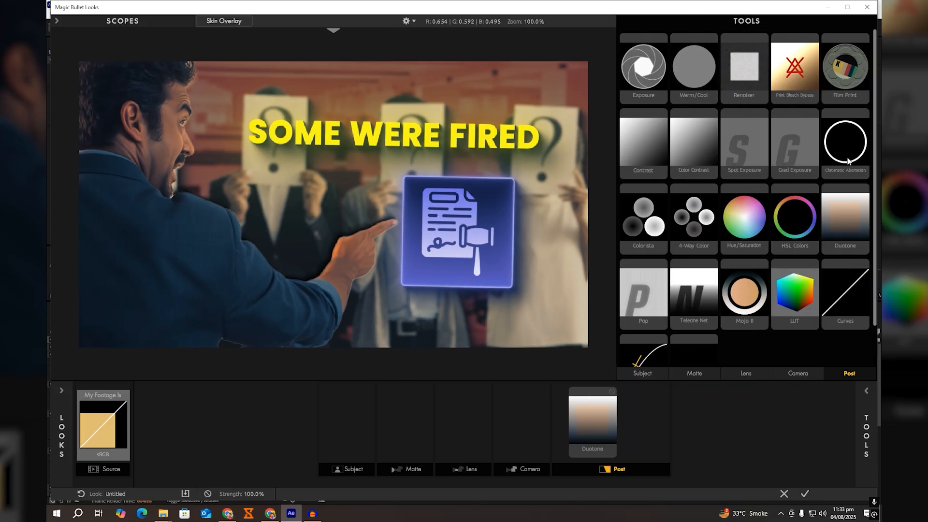
{"action": "left_click_drag", "start_coordinate": [799, 58], "coordinate": [779, 66]}
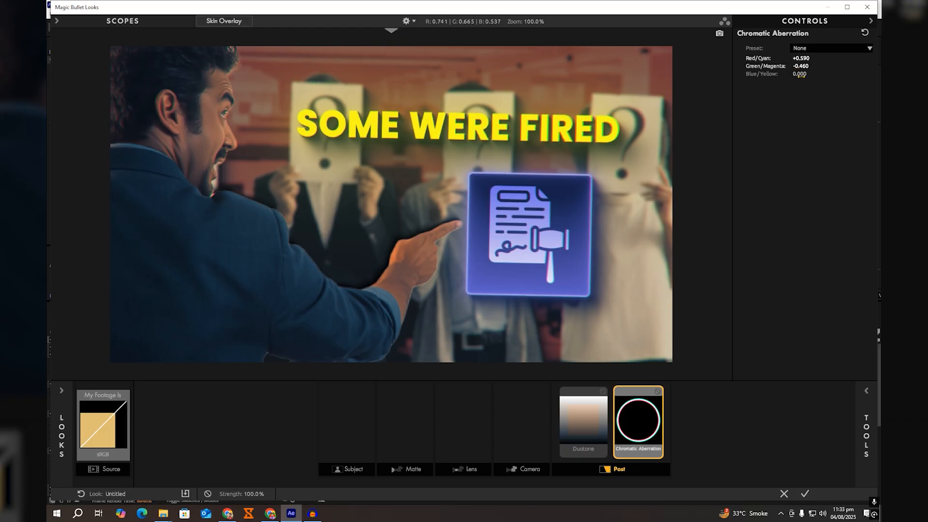
{"action": "left_click_drag", "start_coordinate": [800, 75], "coordinate": [802, 75]}
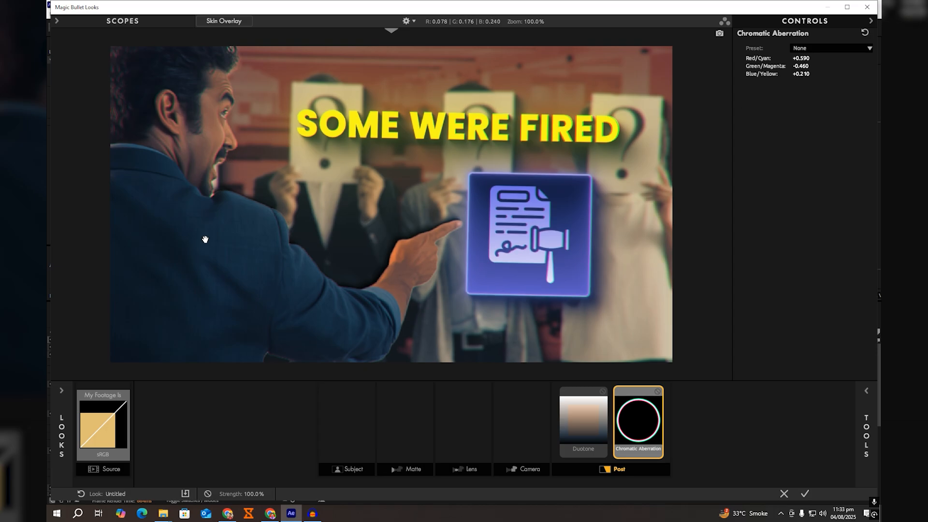
Step: Add another Chromatic Aberration tool to the Lens stage of the look
{"action": "left_click", "coordinate": [866, 391]}
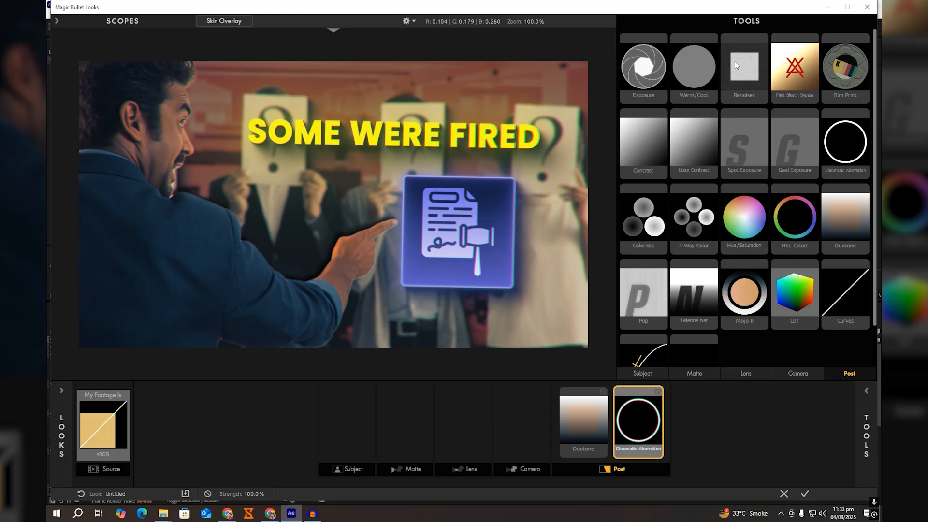
{"action": "left_click", "coordinate": [805, 374]}
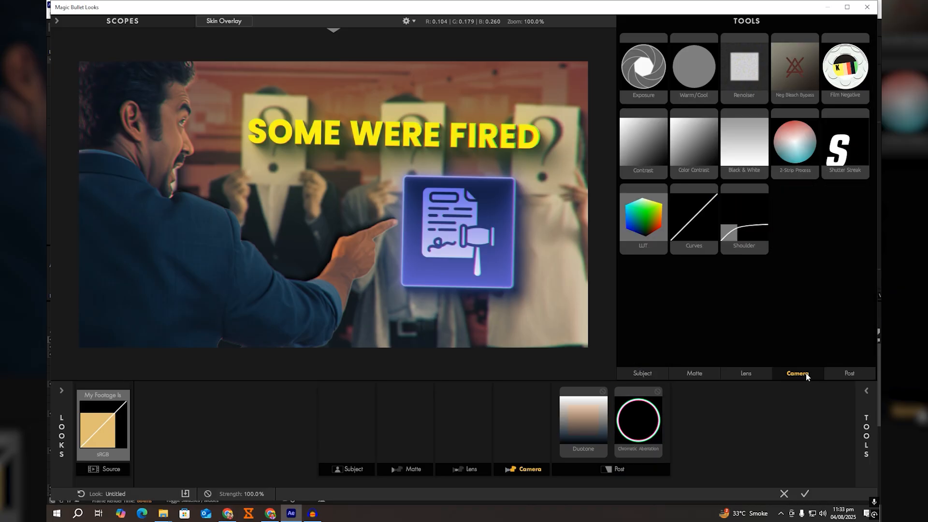
{"action": "left_click", "coordinate": [753, 374]}
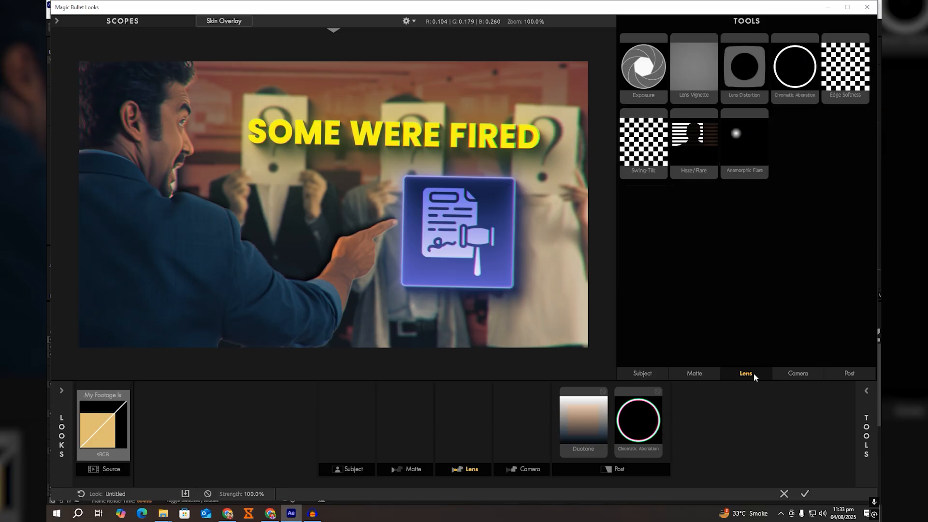
{"action": "double_click", "coordinate": [806, 73]}
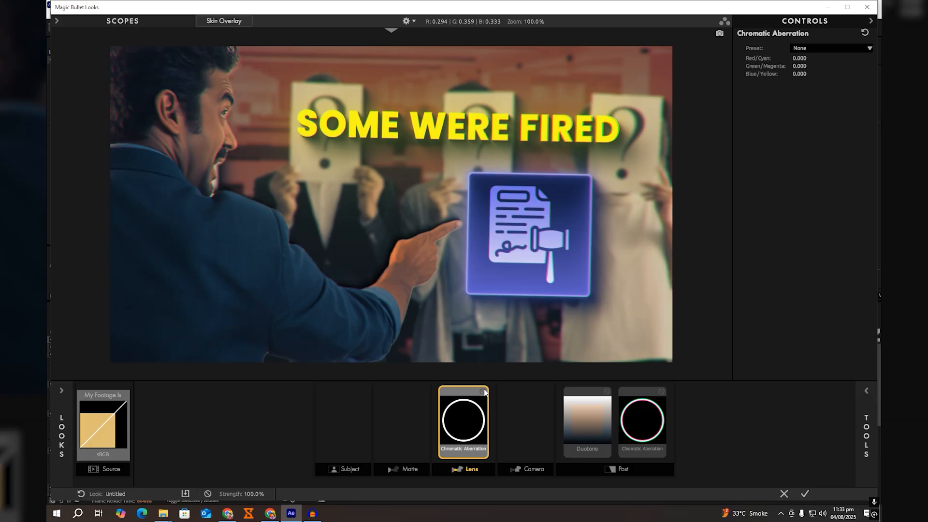
Step: Add Lens Distortion to the Lens stage and set its Distortion to -4.9%
{"action": "left_click", "coordinate": [867, 391]}
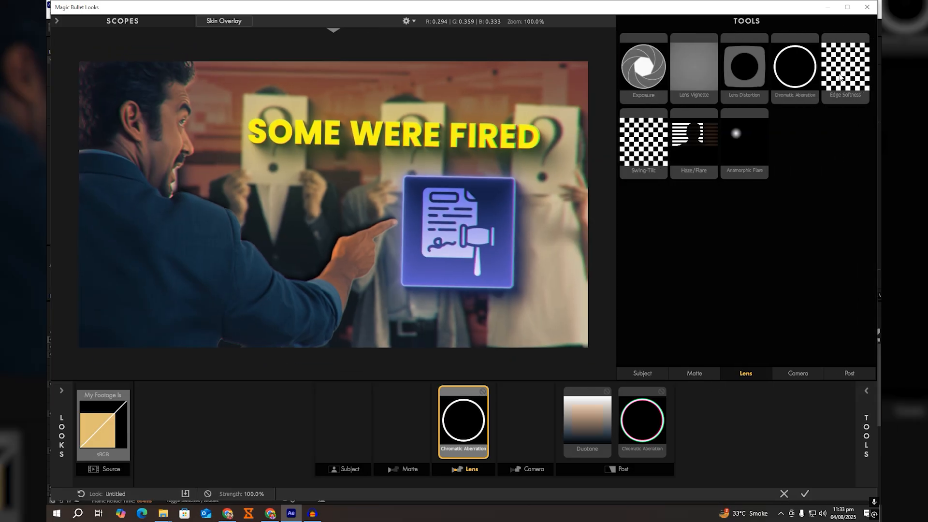
{"action": "double_click", "coordinate": [742, 77]}
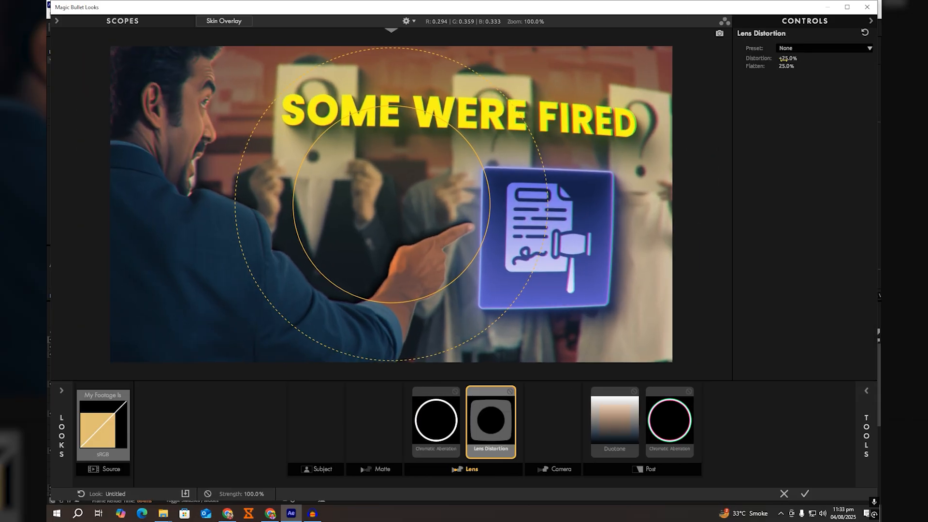
{"action": "left_click_drag", "start_coordinate": [787, 59], "coordinate": [743, 59]}
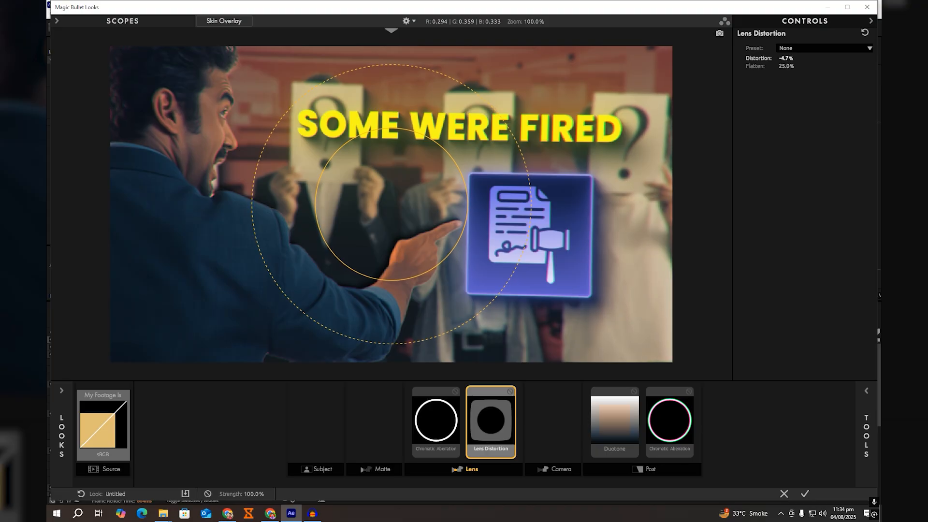
Step: Delete the Chromatic Aberration tool from the Lens stage
{"action": "left_click", "coordinate": [865, 391]}
{"action": "right_click", "coordinate": [427, 423]}
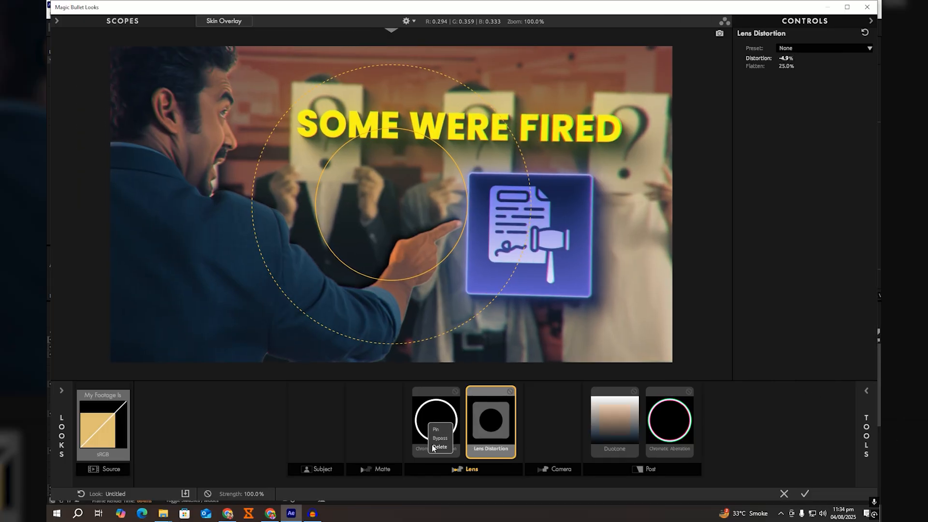
{"action": "left_click", "coordinate": [432, 447]}
Step: Add Edge Softness to the Lens stage with Spread 0.215 and Blur Size 1.30%
{"action": "left_click", "coordinate": [864, 392]}
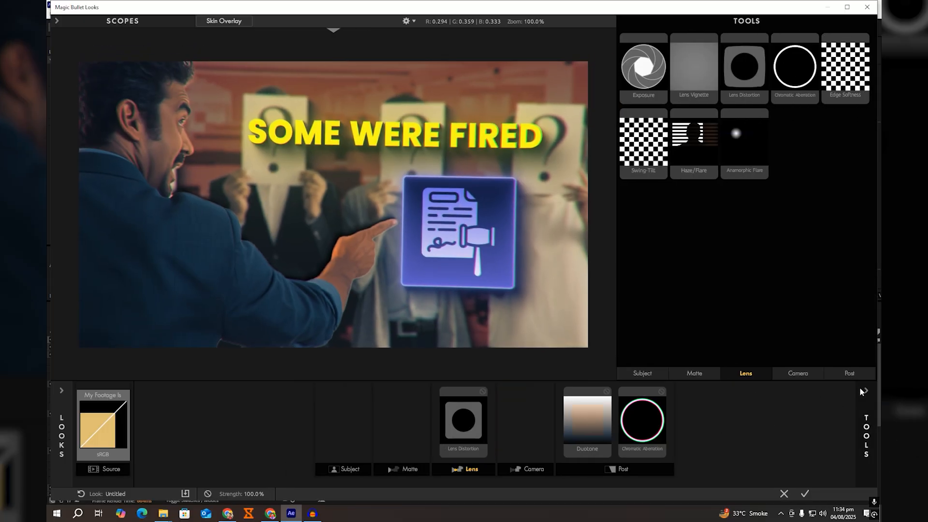
{"action": "double_click", "coordinate": [841, 78]}
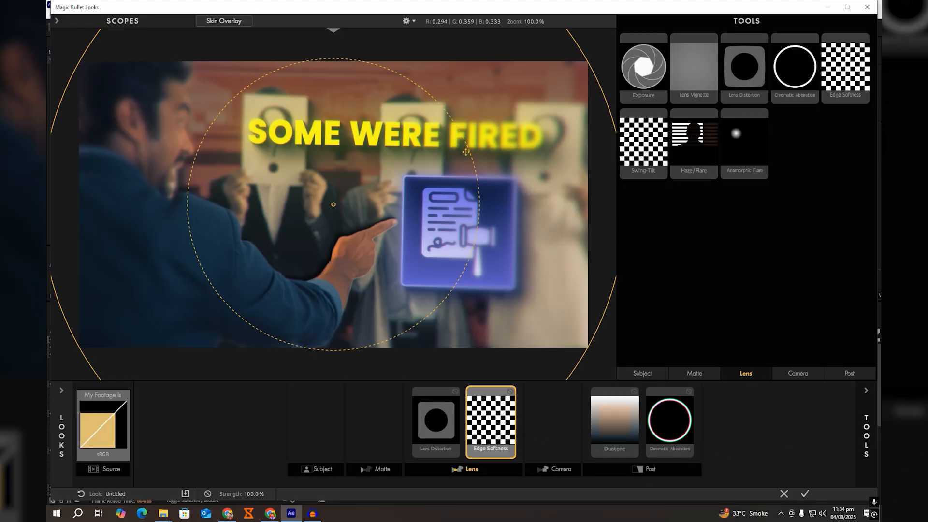
{"action": "left_click_drag", "start_coordinate": [465, 151], "coordinate": [562, 163]}
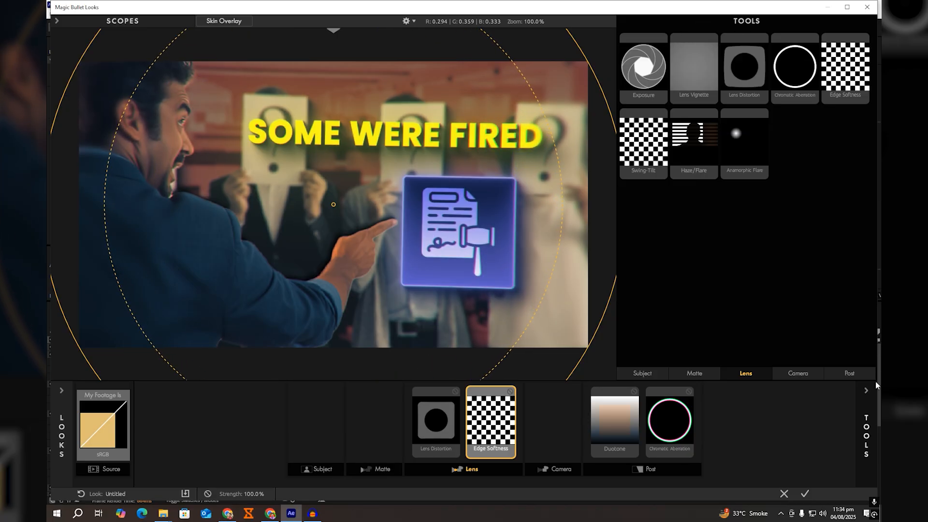
{"action": "left_click", "coordinate": [866, 391]}
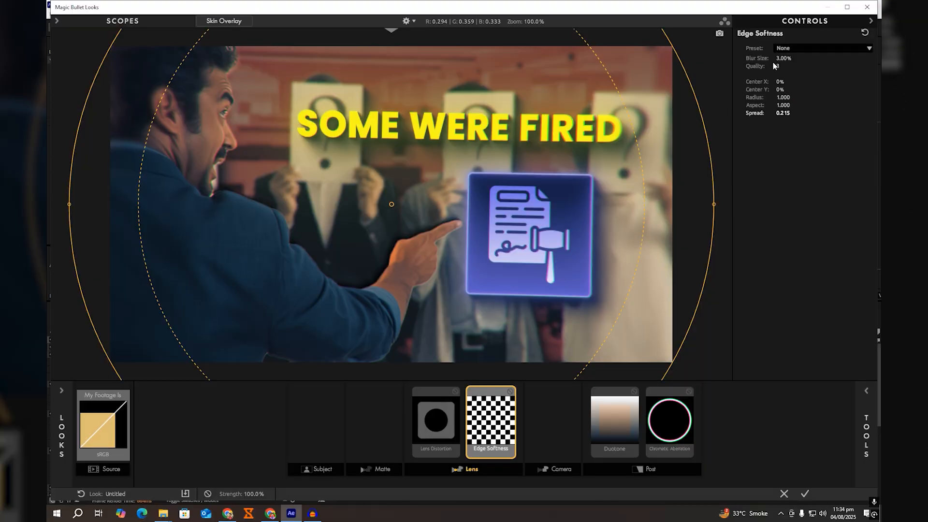
{"action": "left_click_drag", "start_coordinate": [782, 59], "coordinate": [765, 58]}
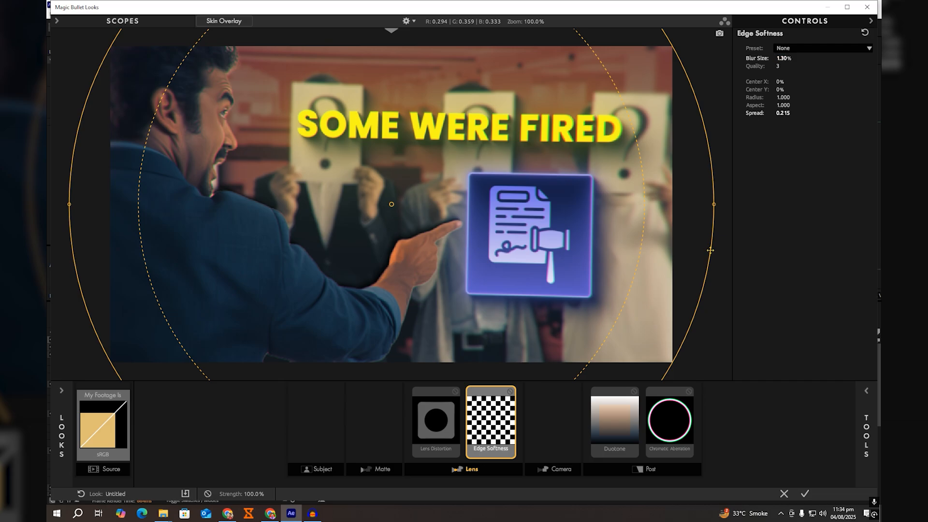
Step: Add a Lens Vignette to the Lens stage with Vignette 39.70%, Amount +57.40% and Aspect 1.085
{"action": "left_click", "coordinate": [866, 434]}
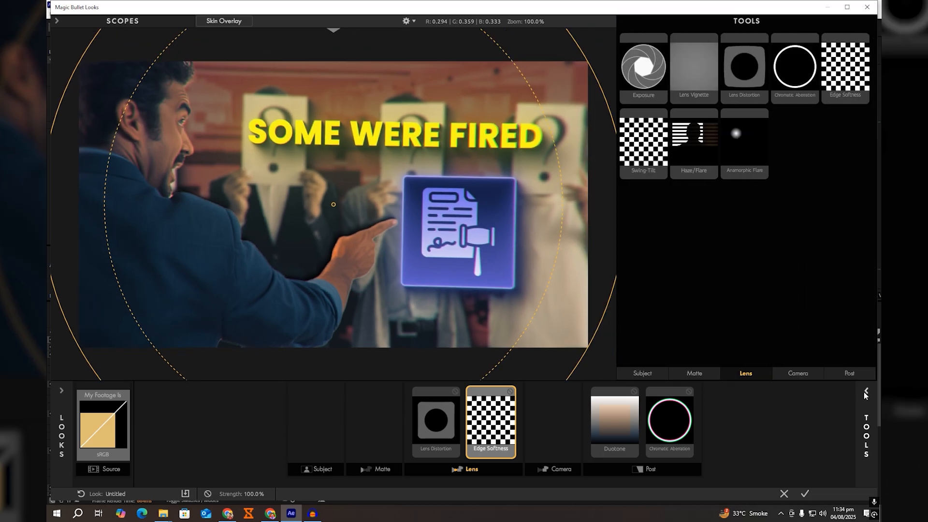
{"action": "double_click", "coordinate": [707, 78]}
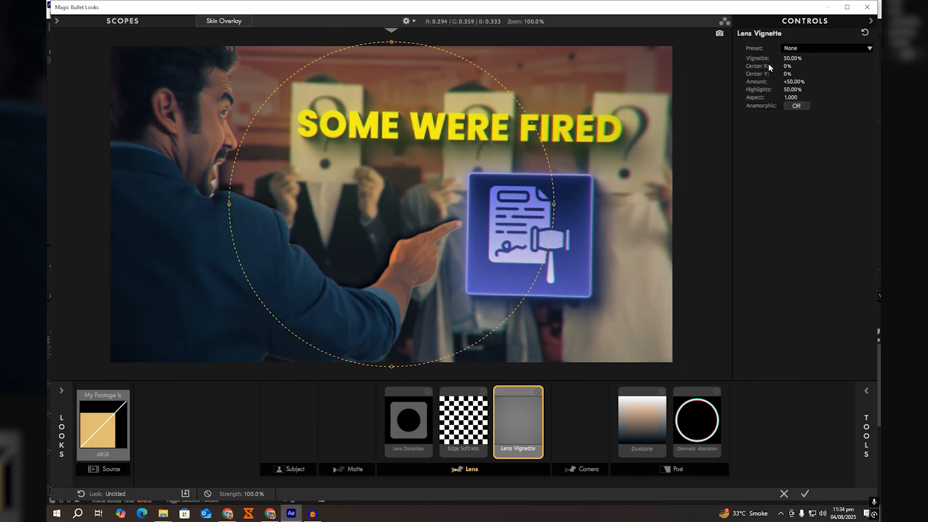
{"action": "left_click_drag", "start_coordinate": [788, 58], "coordinate": [788, 65]}
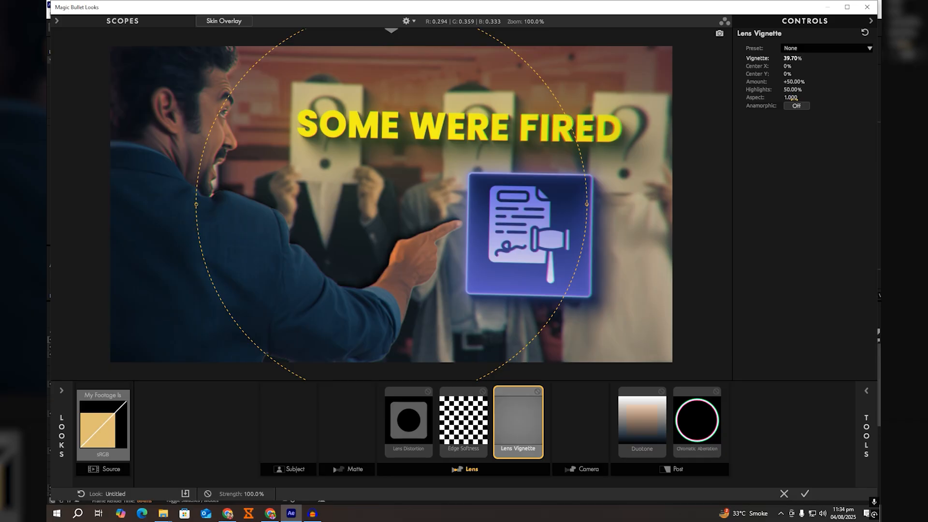
{"action": "left_click_drag", "start_coordinate": [791, 98], "coordinate": [792, 85]}
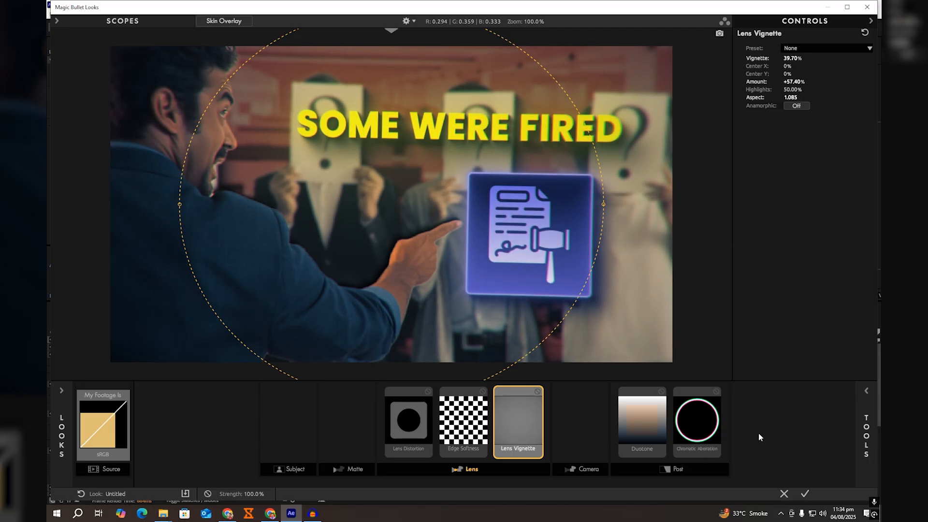
Step: Apply the finished look and compare the frame with the upper adjustment layer hidden and shown
{"action": "left_click", "coordinate": [802, 495]}
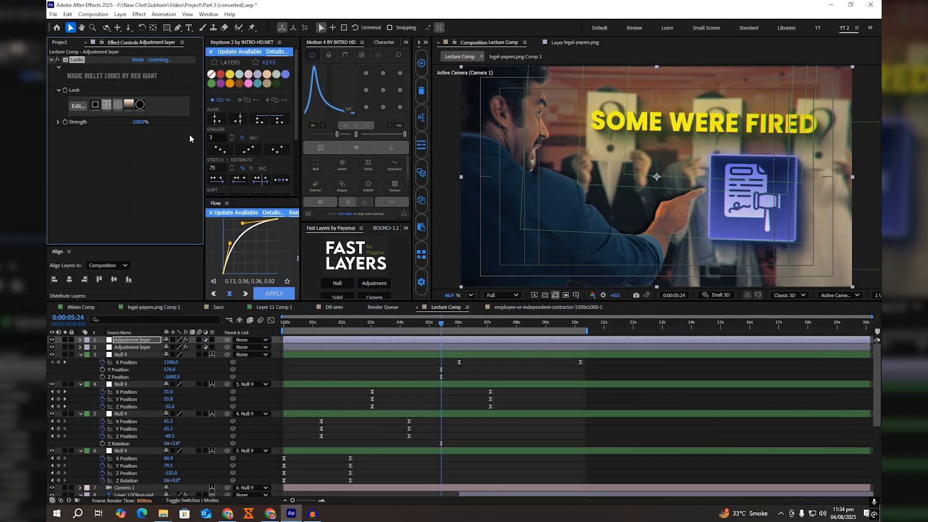
{"action": "left_click", "coordinate": [52, 340]}
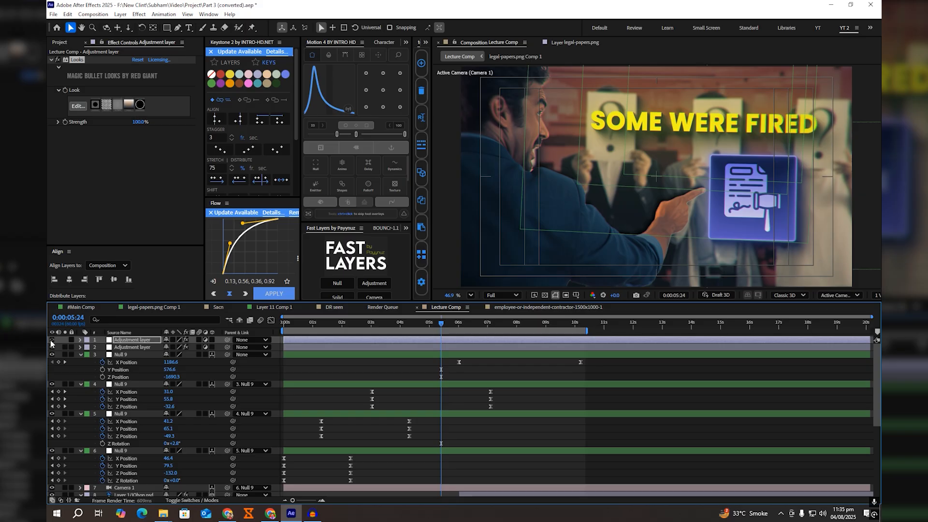
{"action": "left_click", "coordinate": [51, 339]}
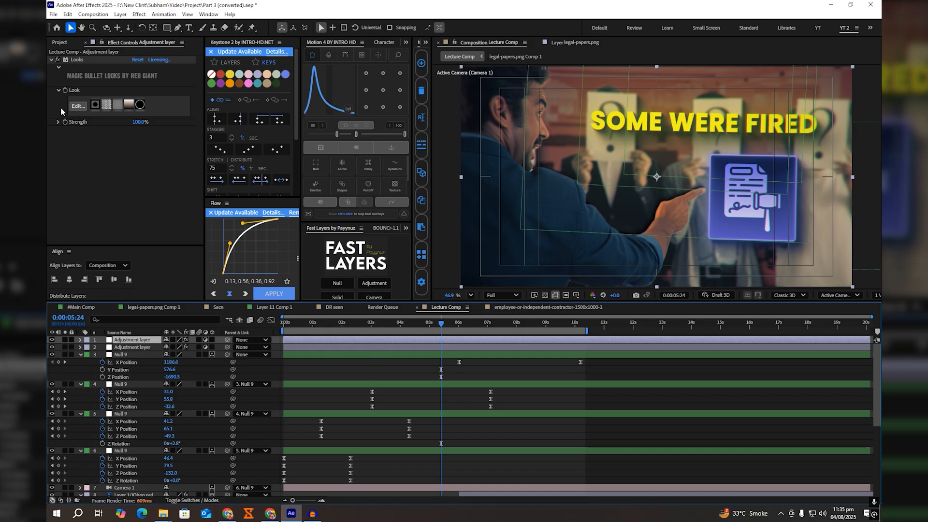
Step: Reopen the look for editing and add Diffusion to the Matte stage with Size 15.87%
{"action": "left_click", "coordinate": [77, 106]}
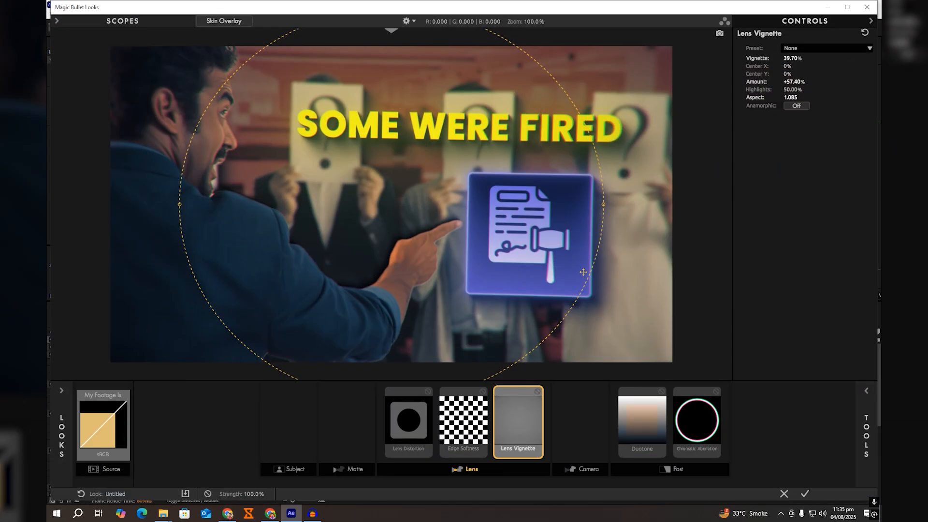
{"action": "mouse_move", "coordinate": [868, 385]}
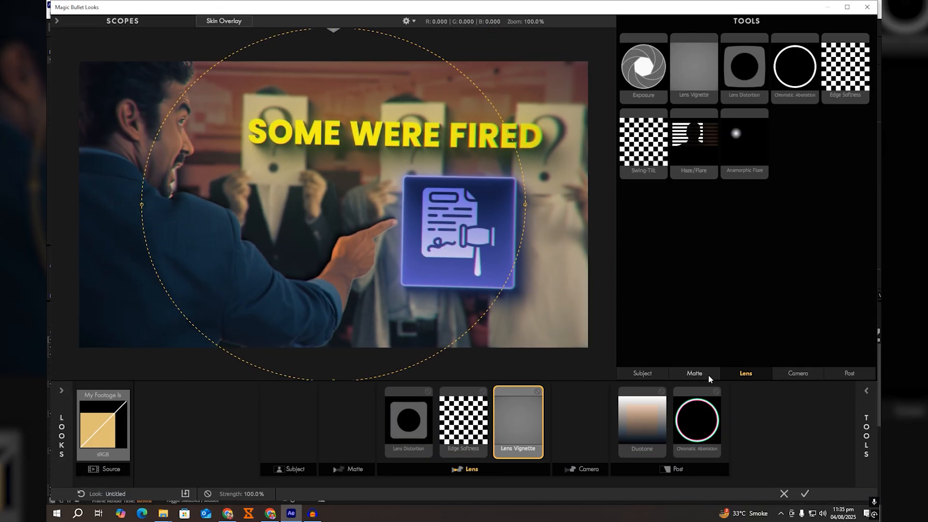
{"action": "left_click", "coordinate": [695, 374]}
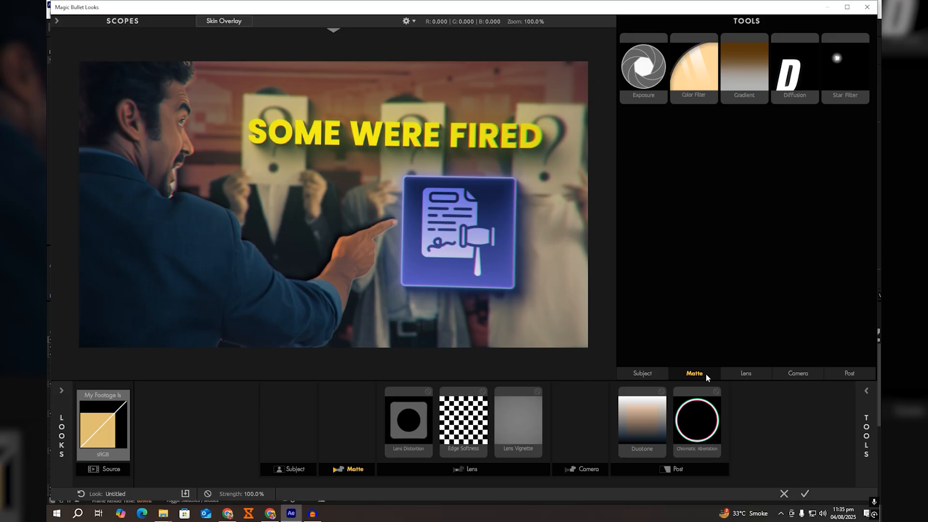
{"action": "double_click", "coordinate": [790, 78]}
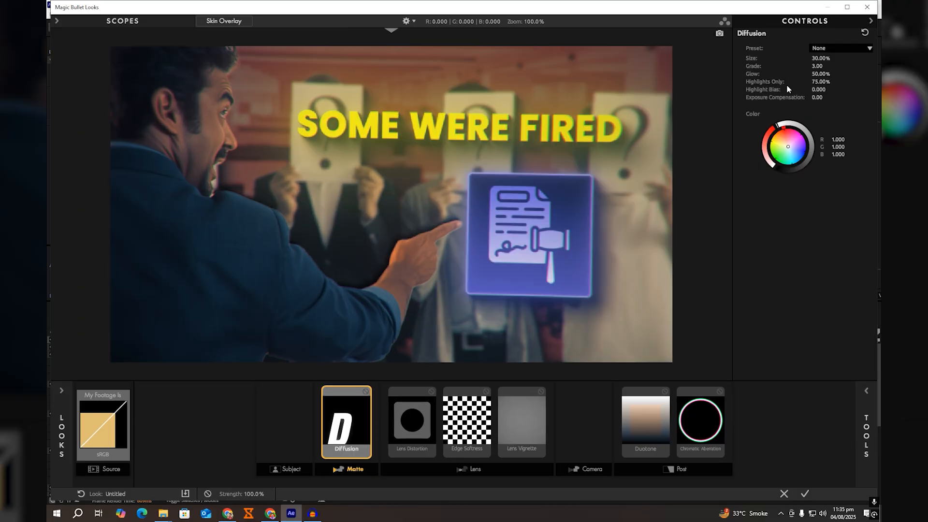
{"action": "left_click_drag", "start_coordinate": [815, 58], "coordinate": [797, 58]}
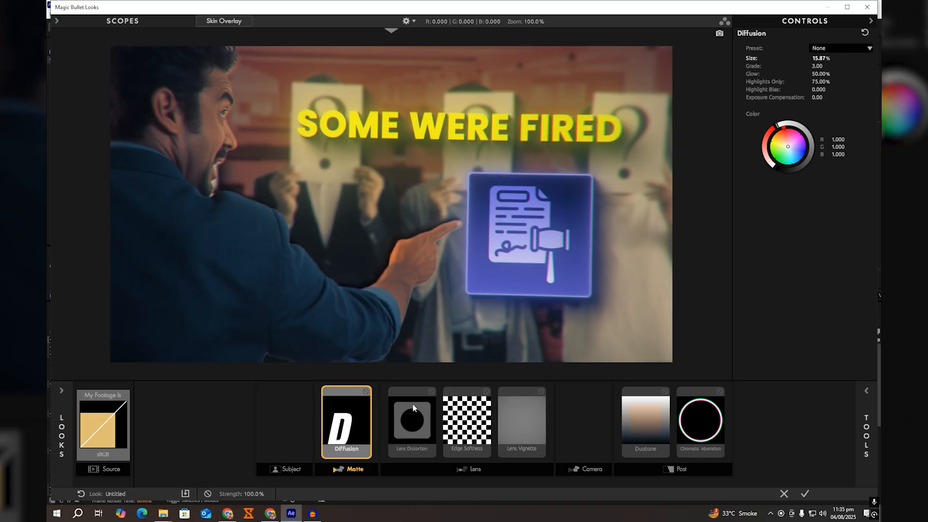
Step: Compare the frame with Diffusion disabled and enabled, and apply the updated look to the adjustment layer
{"action": "left_click", "coordinate": [367, 391]}
{"action": "left_click", "coordinate": [366, 391]}
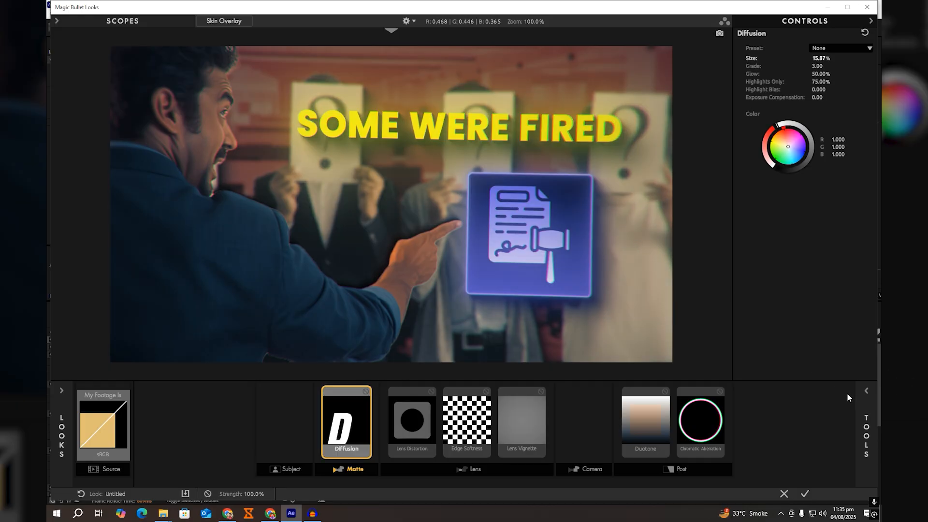
{"action": "left_click", "coordinate": [862, 391]}
{"action": "left_click", "coordinate": [642, 374]}
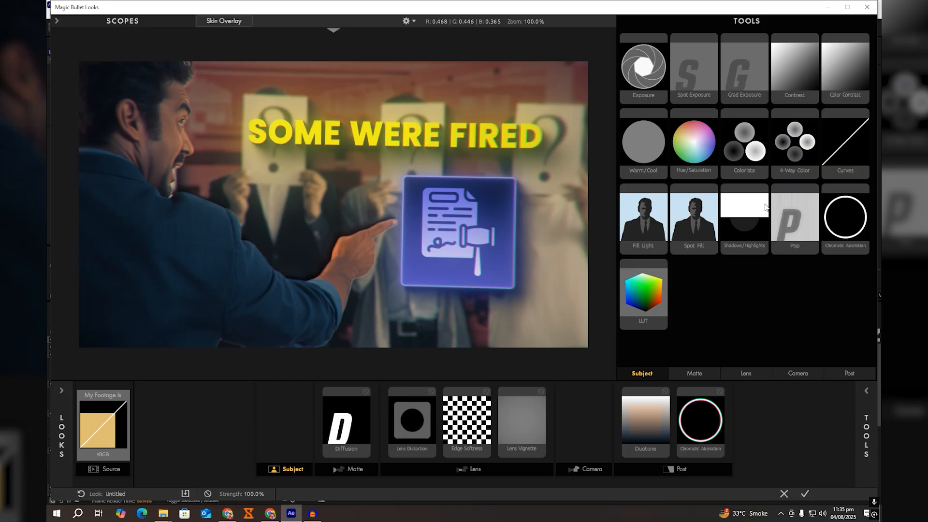
{"action": "left_click", "coordinate": [804, 493]}
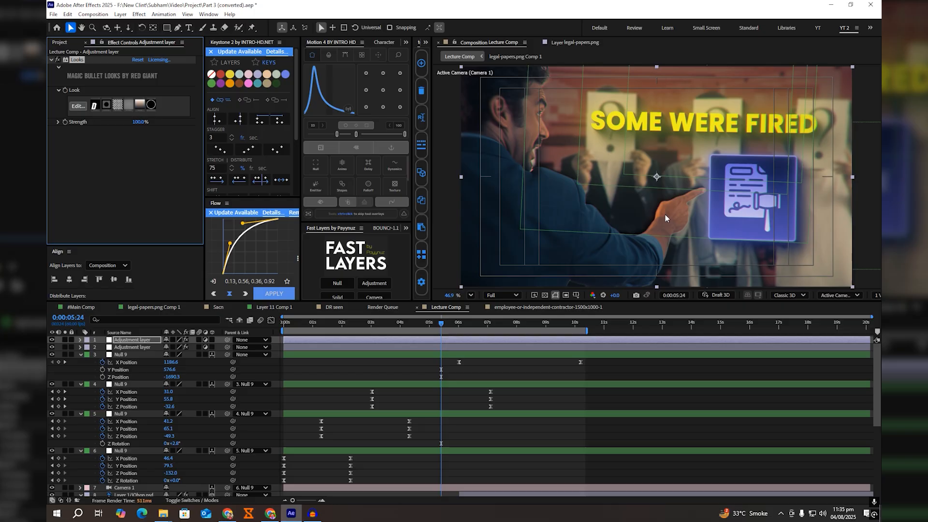
Step: Move the current time to about 0:00:09:38 to check the grade on the shot of the man holding the book
{"action": "left_click", "coordinate": [535, 332]}
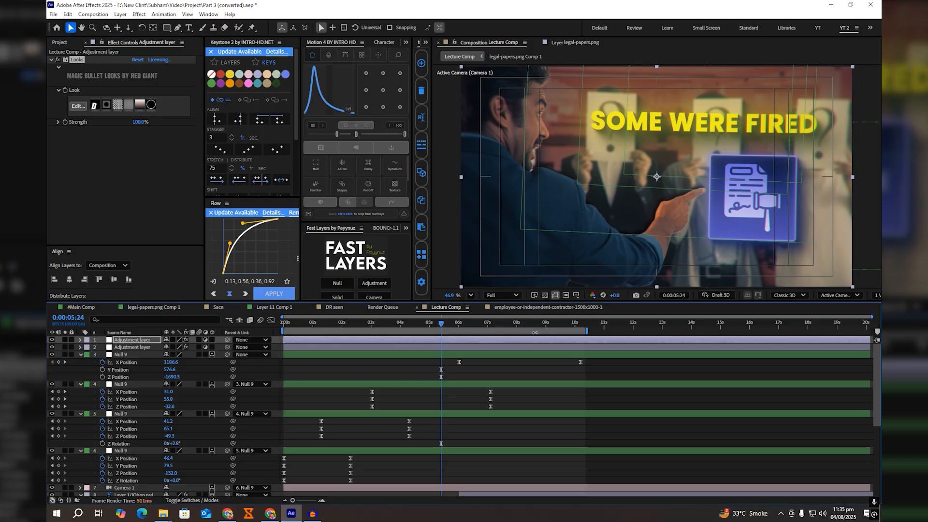
{"action": "left_click", "coordinate": [549, 322]}
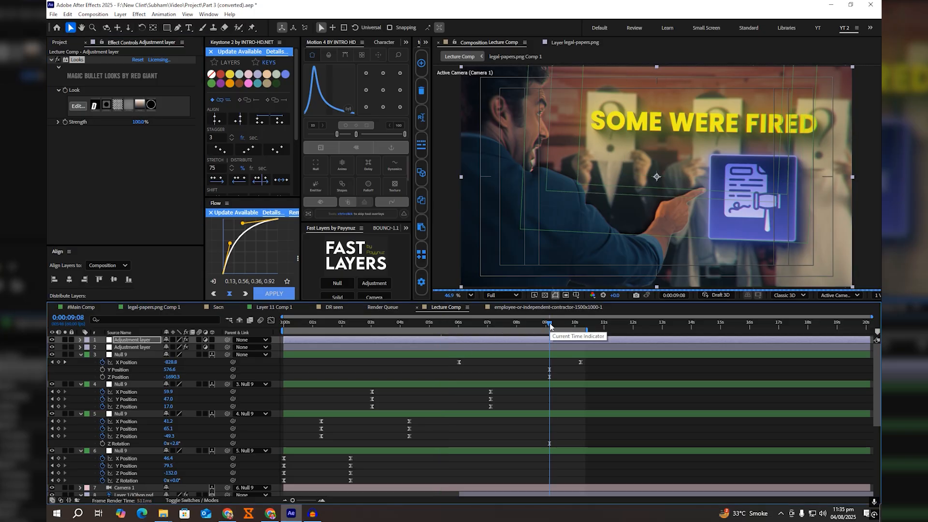
{"action": "left_click_drag", "start_coordinate": [550, 323], "coordinate": [569, 325]}
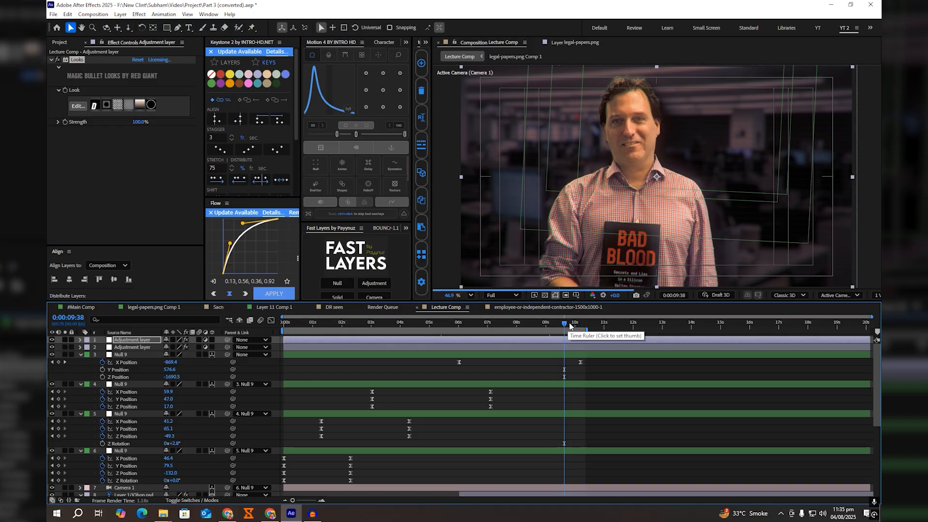